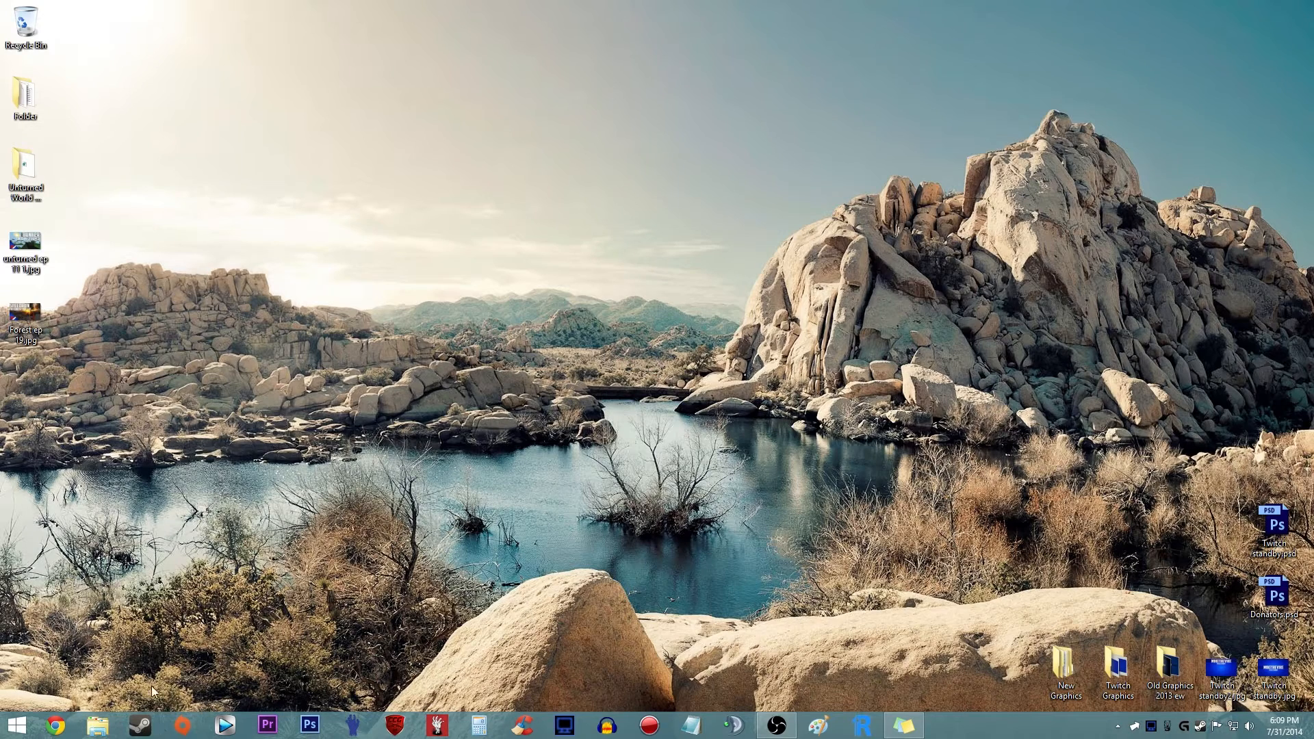
{"action": "right_click", "coordinate": [588, 635]}
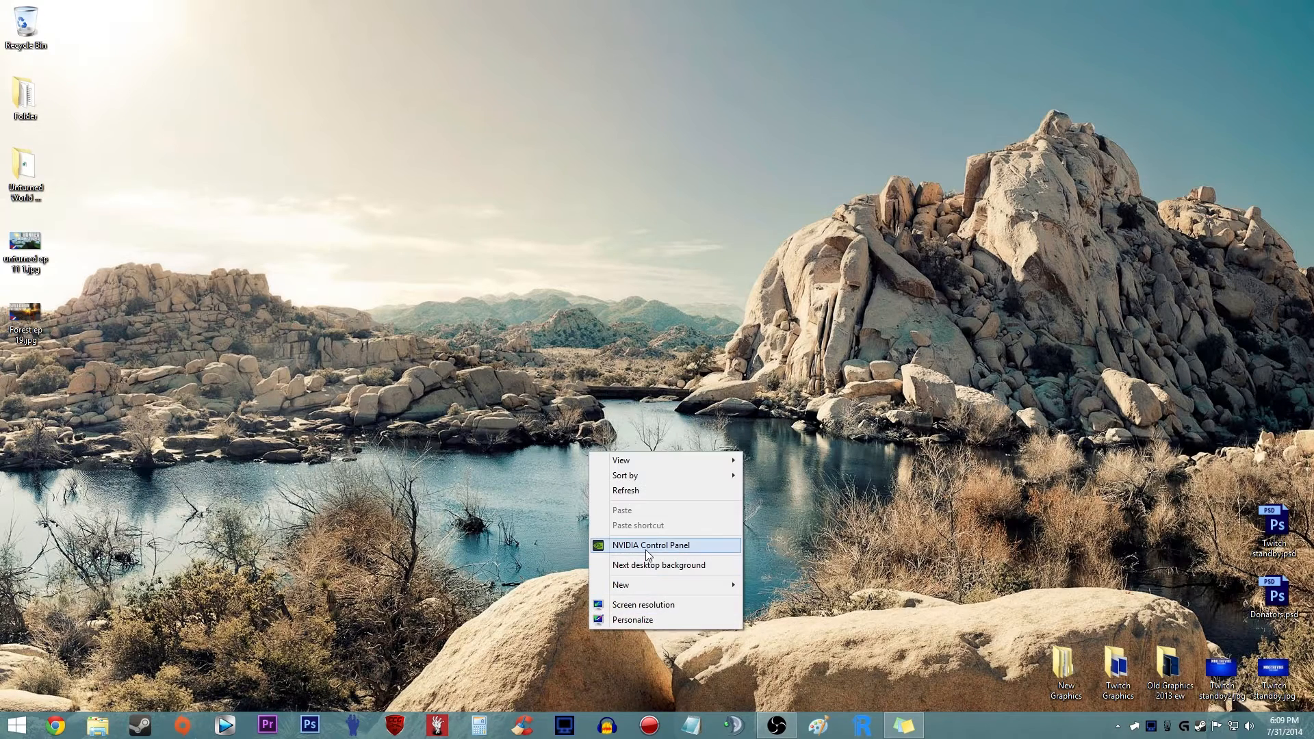
{"action": "left_click", "coordinate": [391, 660]}
- In File Explorer, open the folder C:\Program Files\Adobe\Adobe Premiere Pro CS6
{"action": "left_click", "coordinate": [108, 726]}
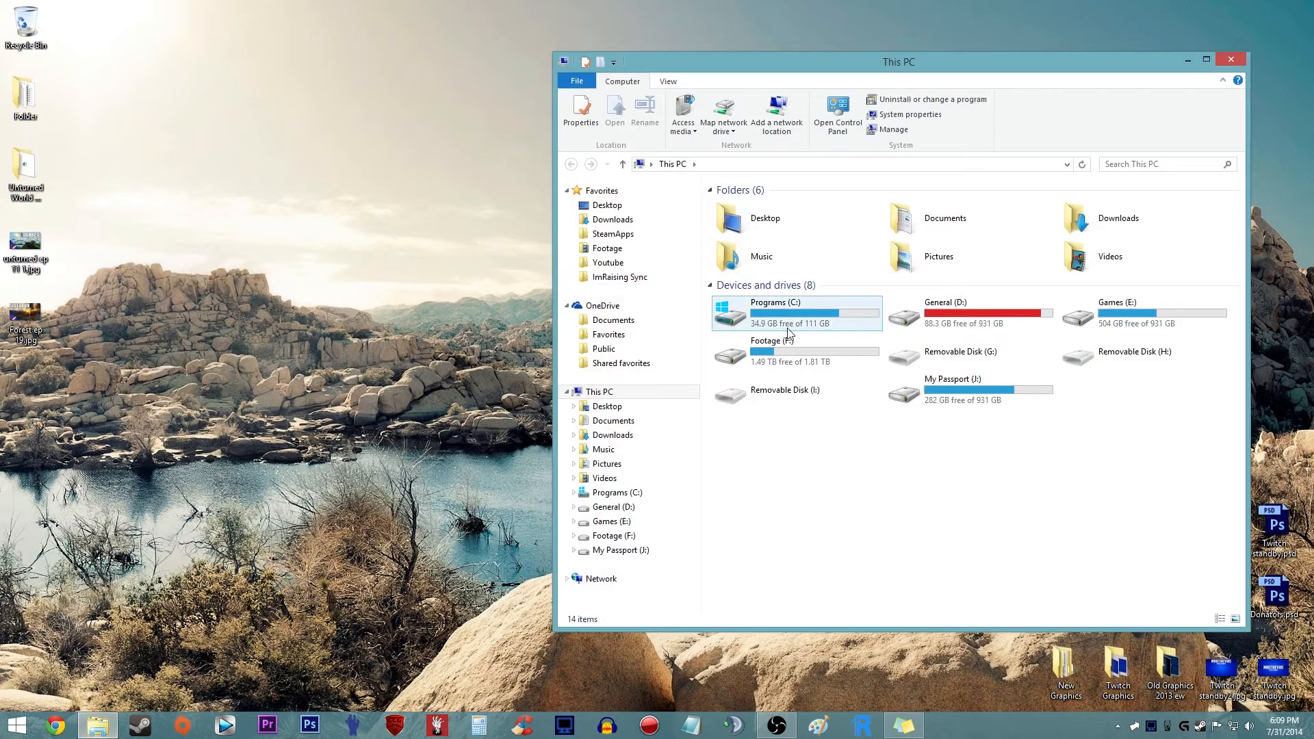
{"action": "left_click_drag", "start_coordinate": [838, 61], "coordinate": [583, 85]}
{"action": "double_click", "coordinate": [534, 325]}
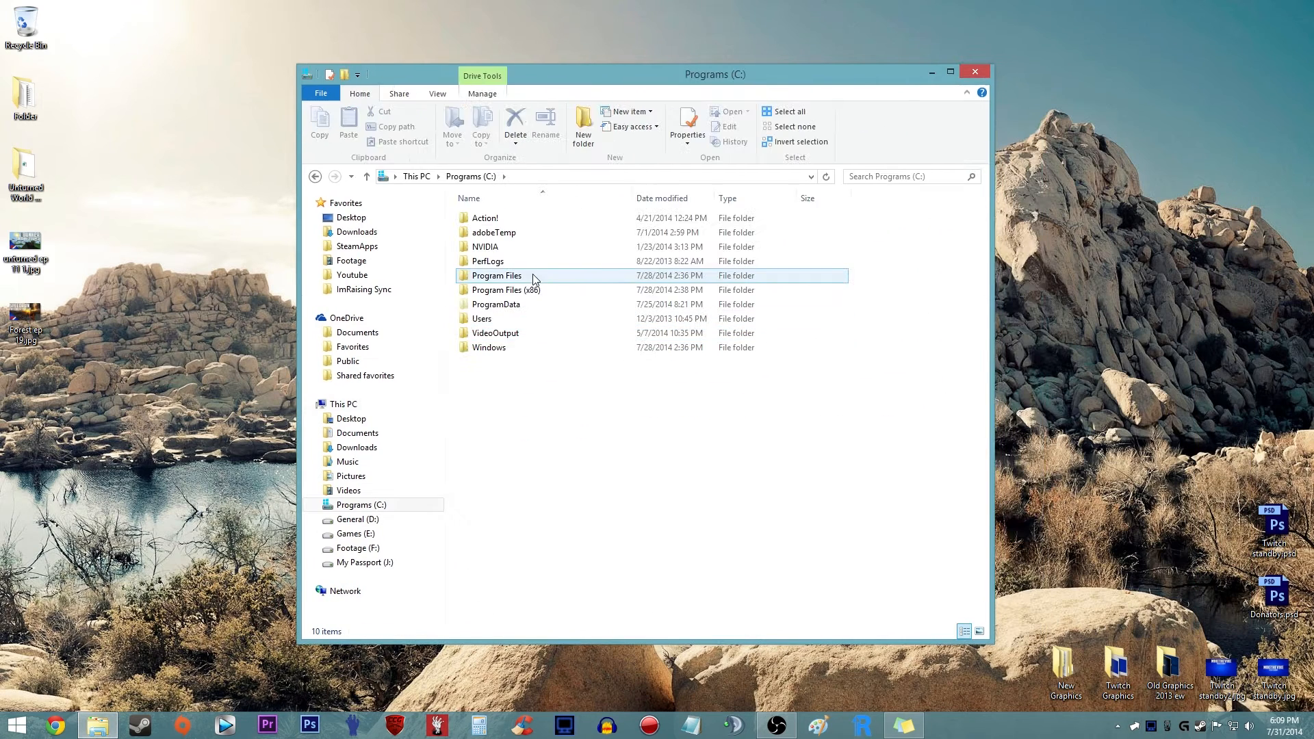
{"action": "double_click", "coordinate": [537, 278]}
{"action": "double_click", "coordinate": [532, 219]}
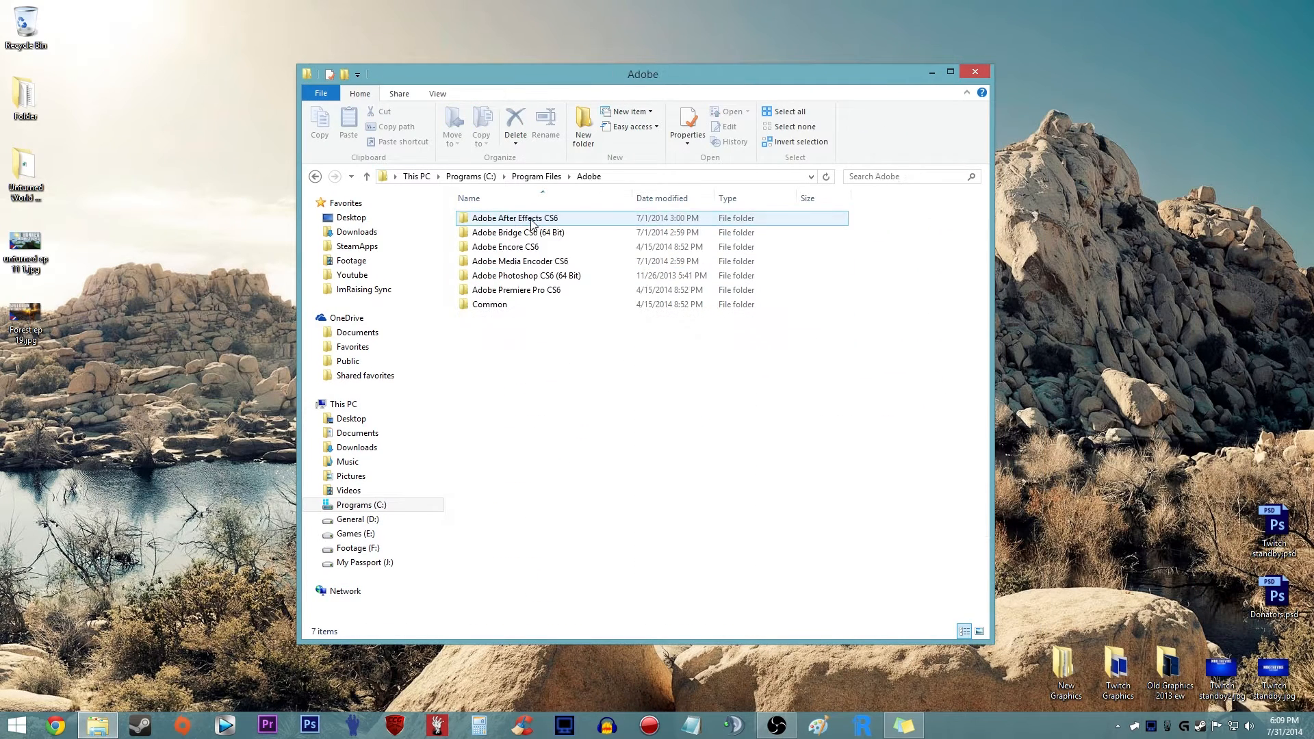
{"action": "double_click", "coordinate": [547, 275]}
{"action": "left_click", "coordinate": [720, 178]}
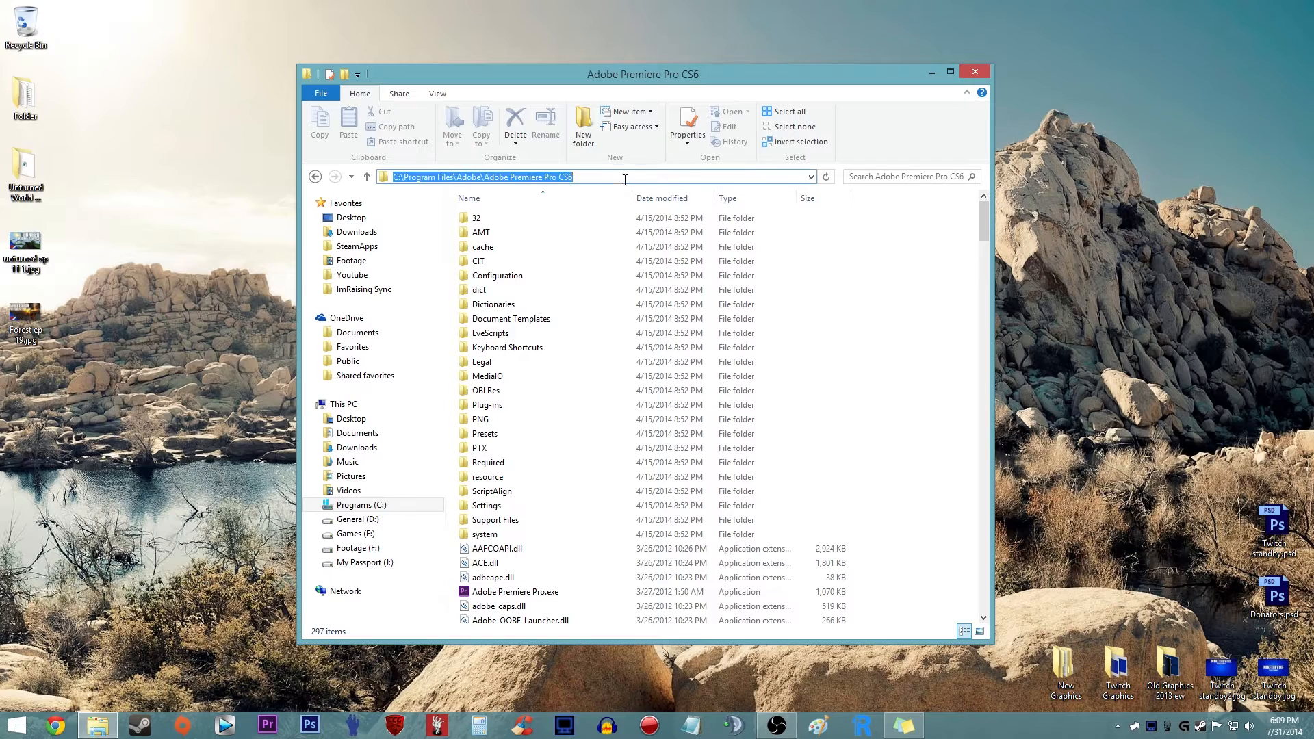
{"action": "left_click", "coordinate": [860, 296]}
- Find cuda_supported_cards.txt in the Premiere Pro CS6 folder and open it for editing in Notepad++
{"action": "scroll", "coordinate": [679, 309], "scroll_direction": "down", "scroll_amount": 8}
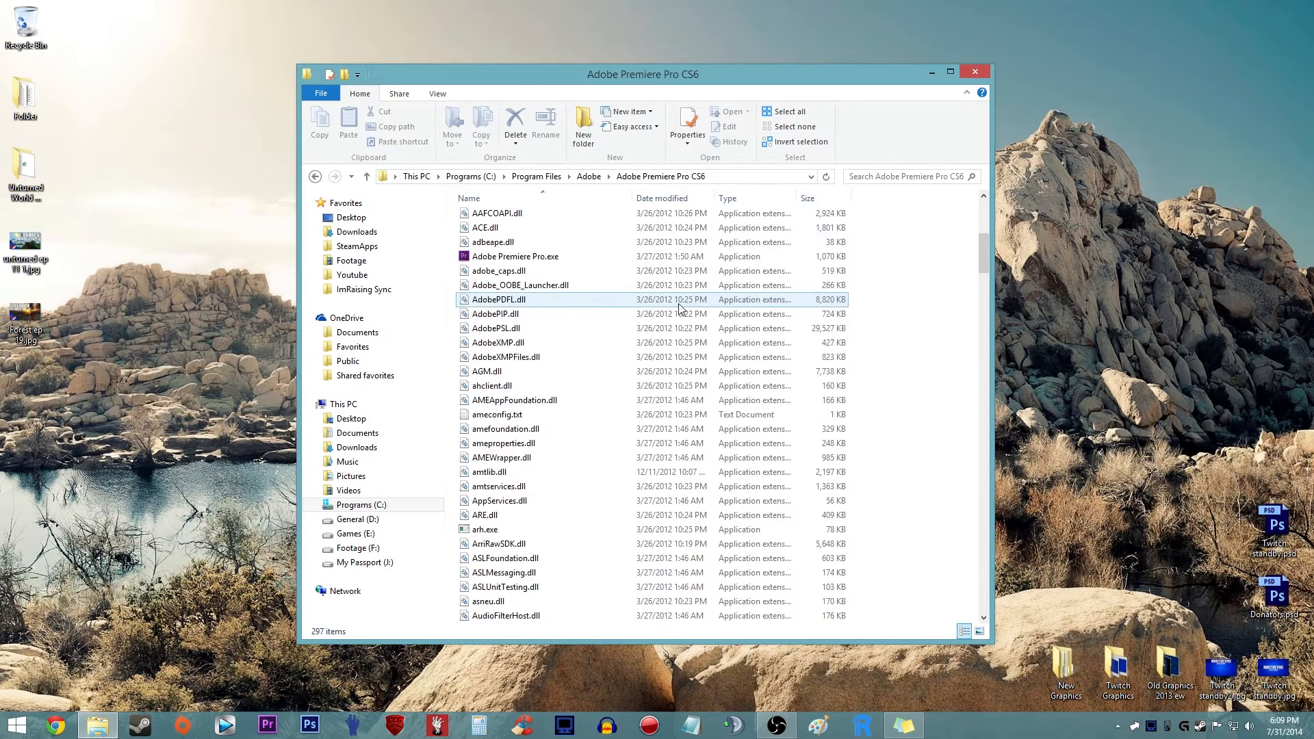
{"action": "scroll", "coordinate": [679, 309], "scroll_direction": "down", "scroll_amount": 12}
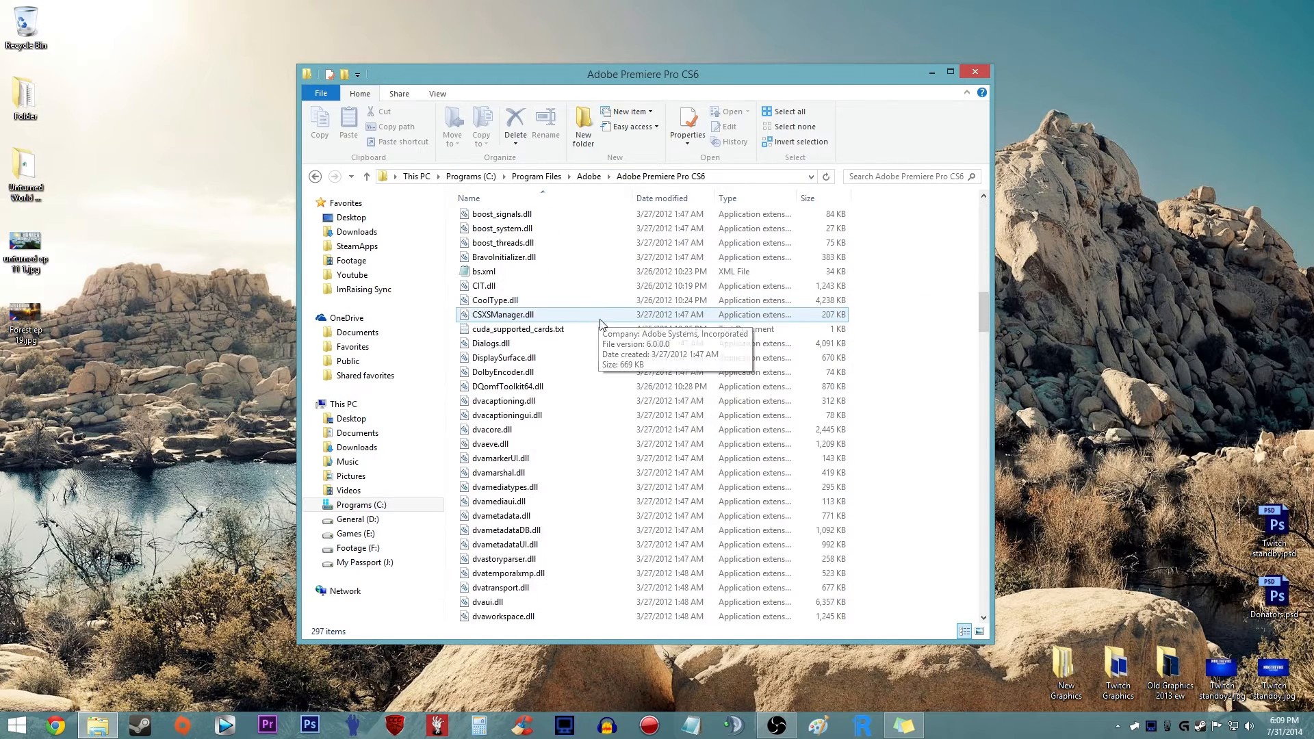
{"action": "scroll", "coordinate": [601, 320], "scroll_direction": "up", "scroll_amount": 1}
{"action": "left_click", "coordinate": [507, 373]}
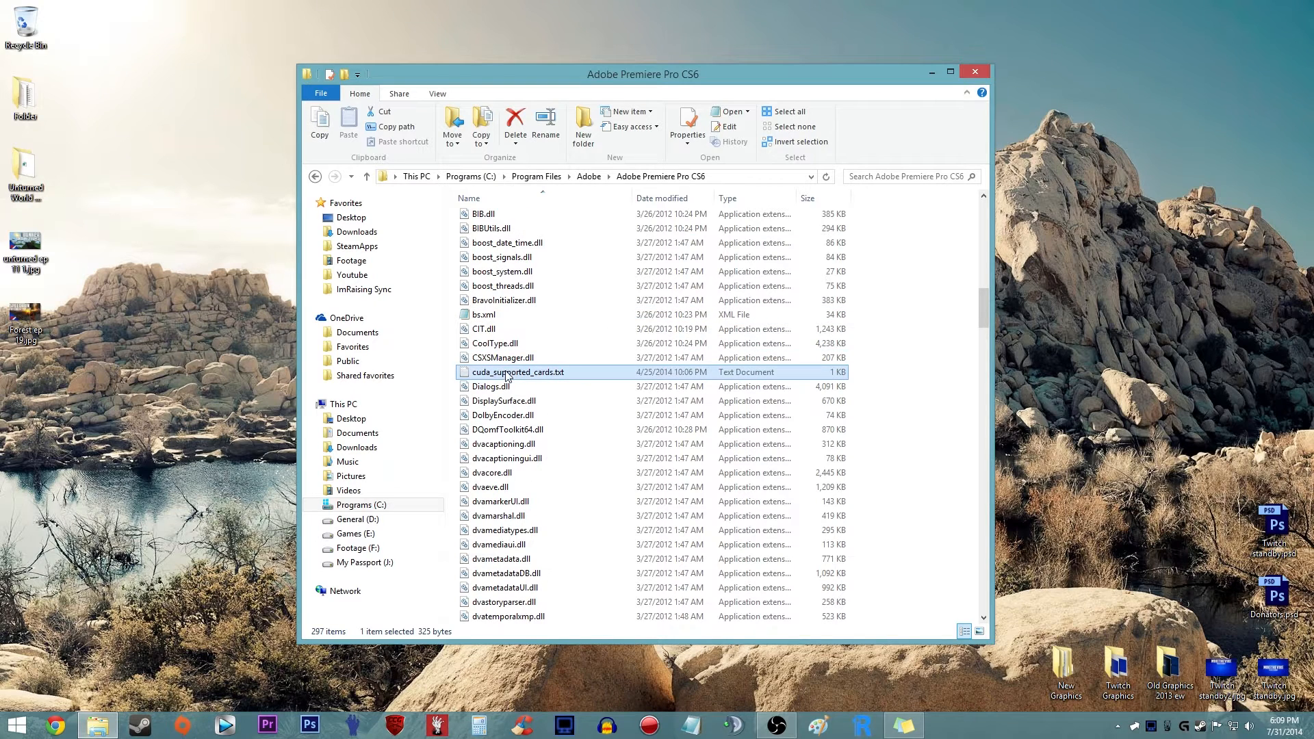
{"action": "right_click", "coordinate": [541, 379]}
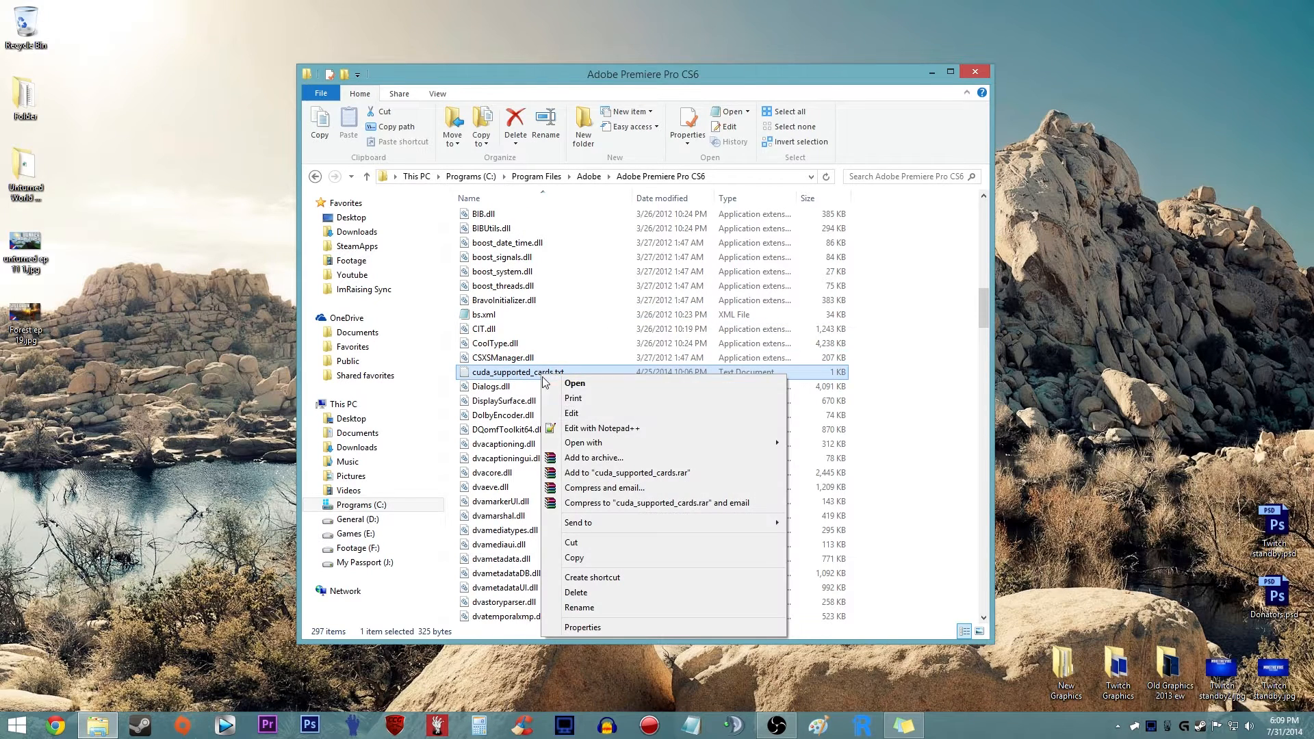
{"action": "left_click", "coordinate": [590, 429]}
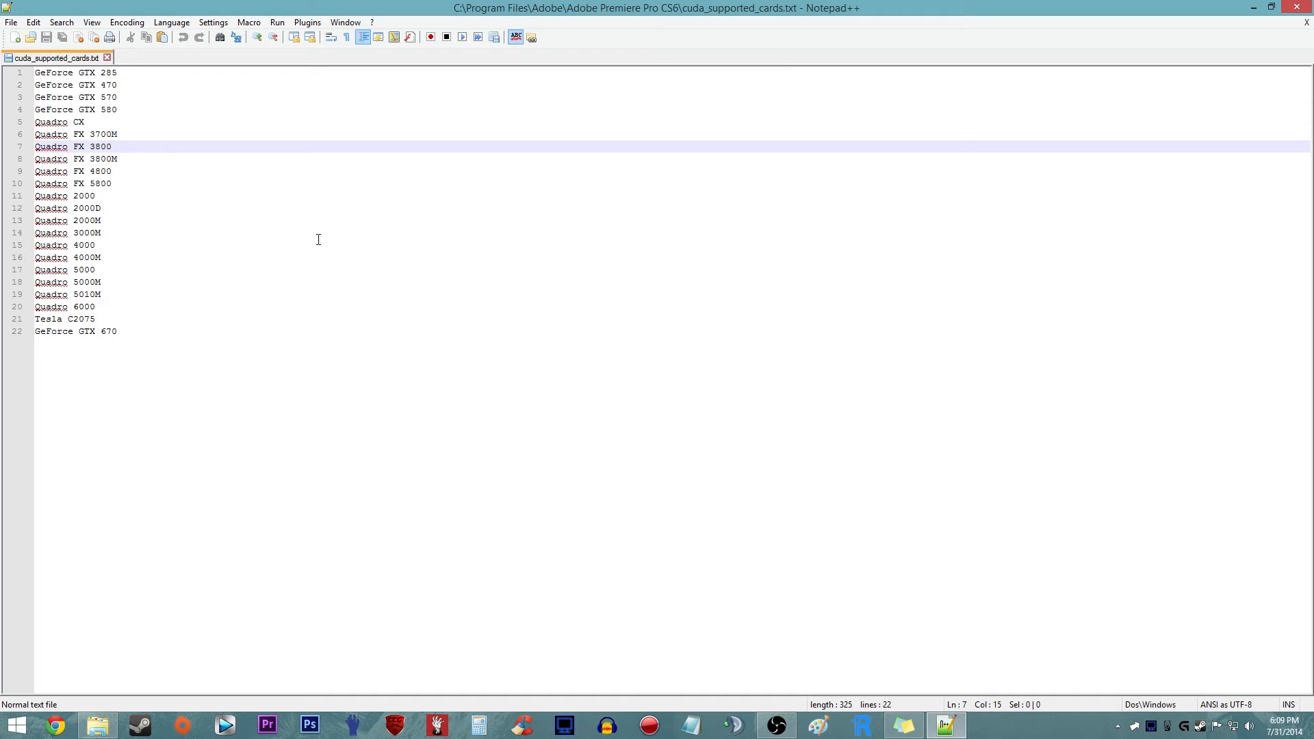
- Examine the list of supported graphics cards, particularly its last entry, and close the text file and the folder window
{"action": "left_click", "coordinate": [126, 86]}
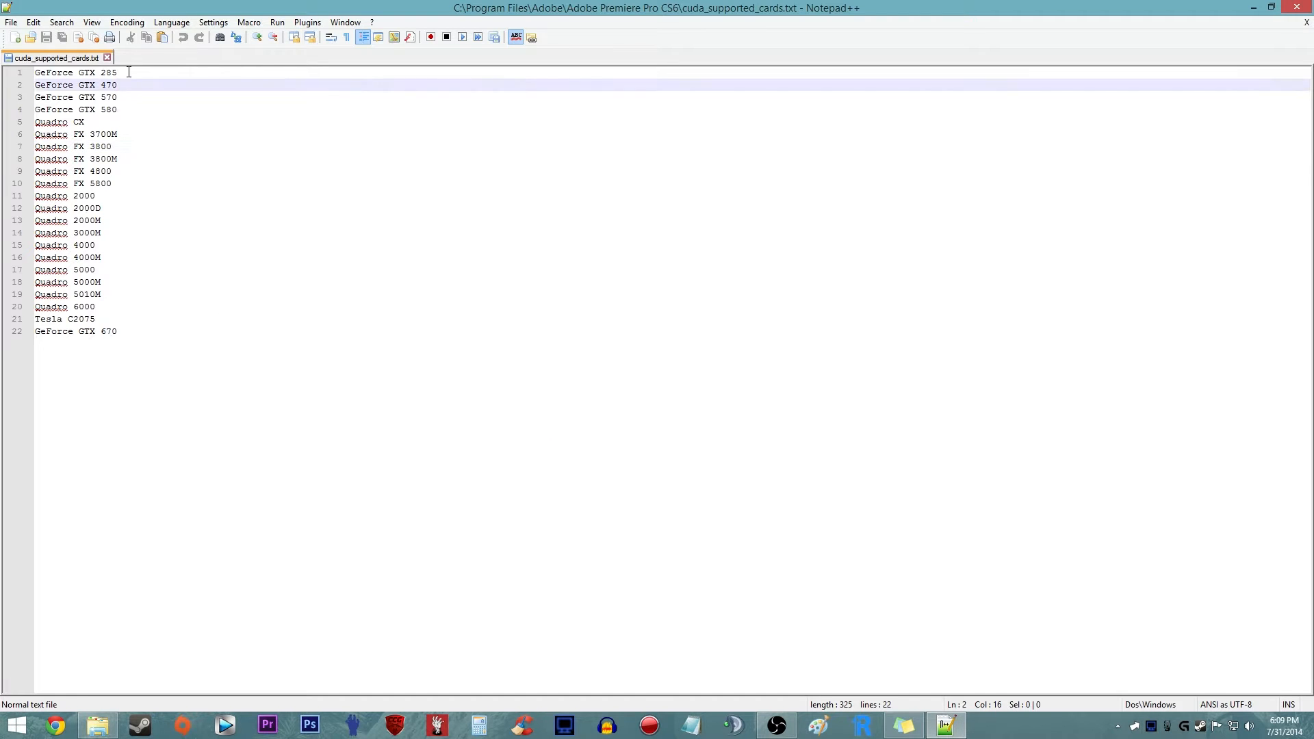
{"action": "left_click", "coordinate": [128, 73]}
{"action": "left_click", "coordinate": [129, 340]}
{"action": "left_click", "coordinate": [37, 333]}
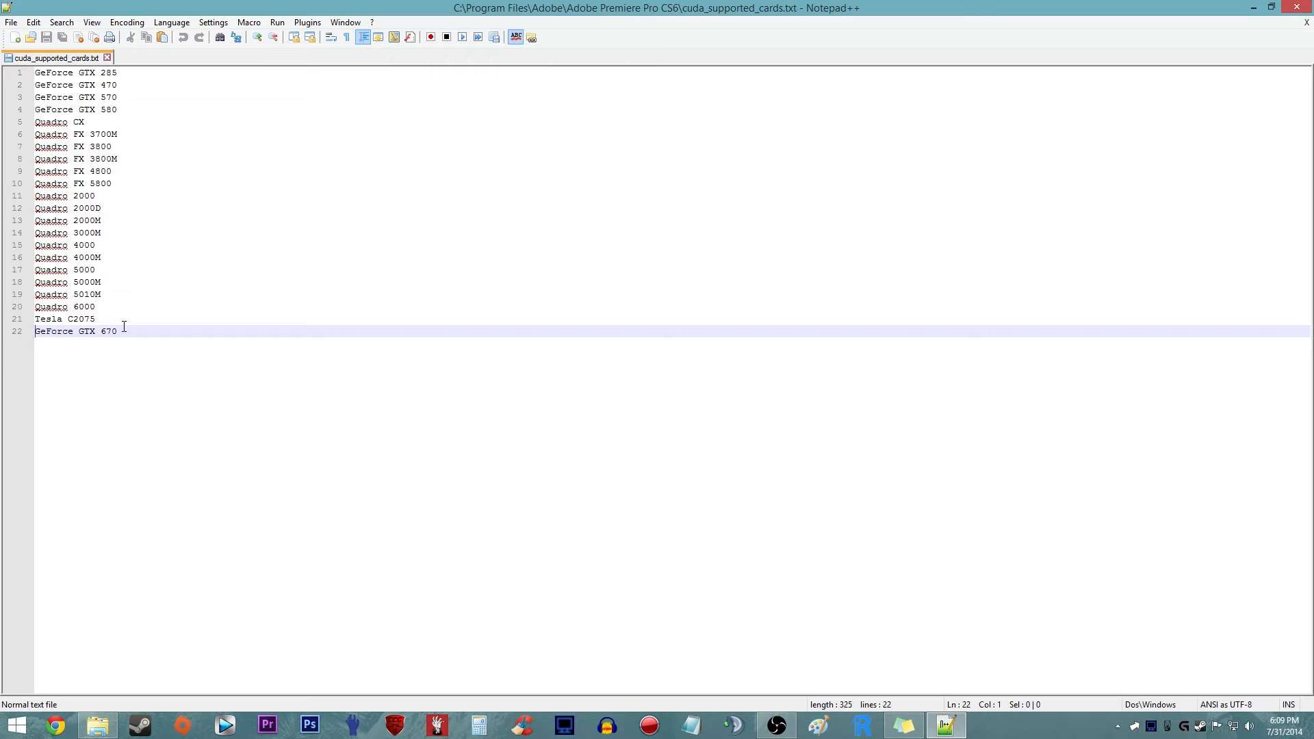
{"action": "left_click_drag", "start_coordinate": [39, 334], "coordinate": [120, 331]}
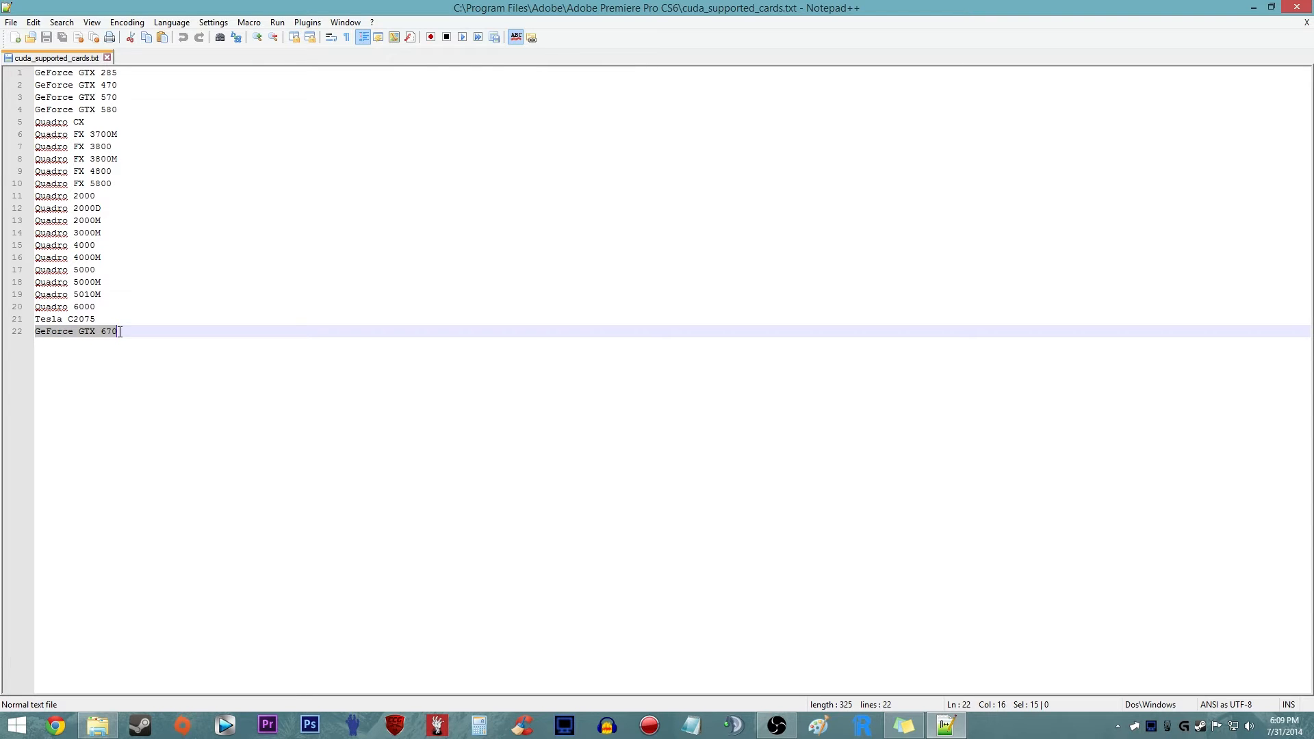
{"action": "left_click", "coordinate": [120, 331]}
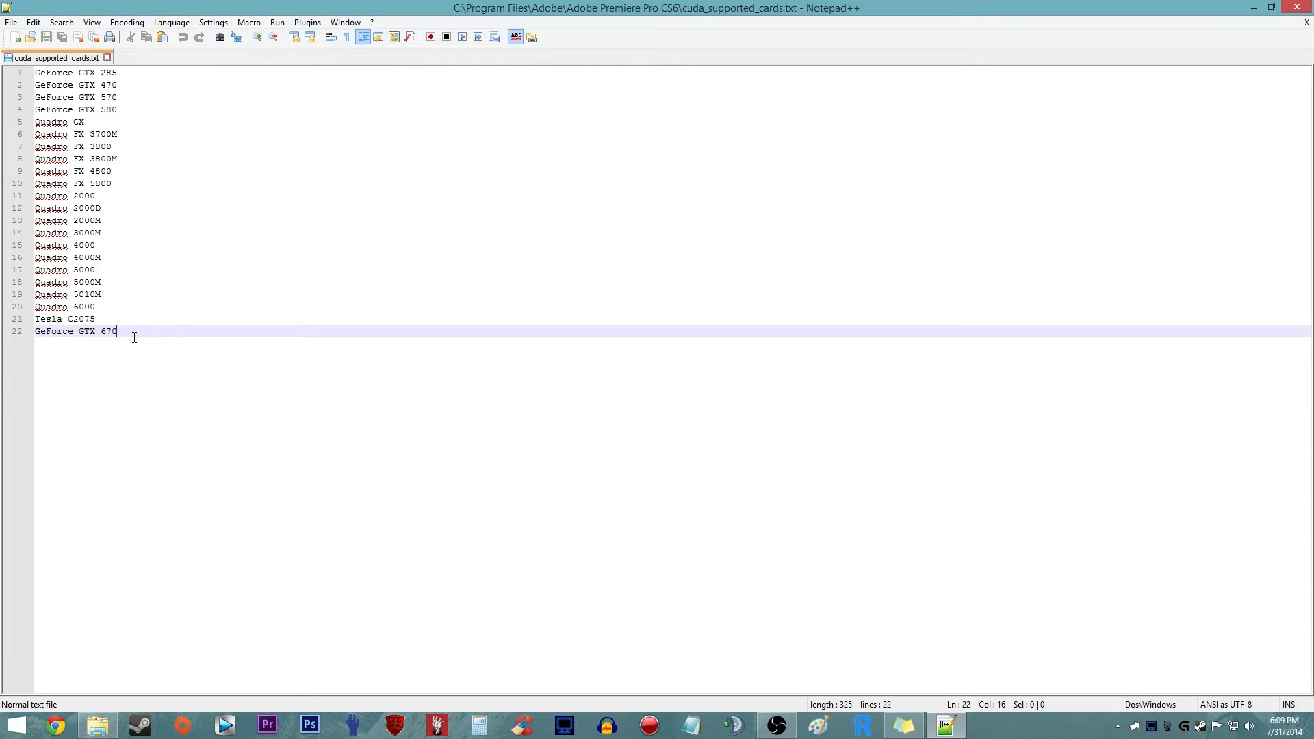
{"action": "left_click_drag", "start_coordinate": [120, 332], "coordinate": [99, 334]}
{"action": "left_click", "coordinate": [128, 332]}
{"action": "left_click", "coordinate": [107, 334]}
{"action": "left_click", "coordinate": [108, 59]}
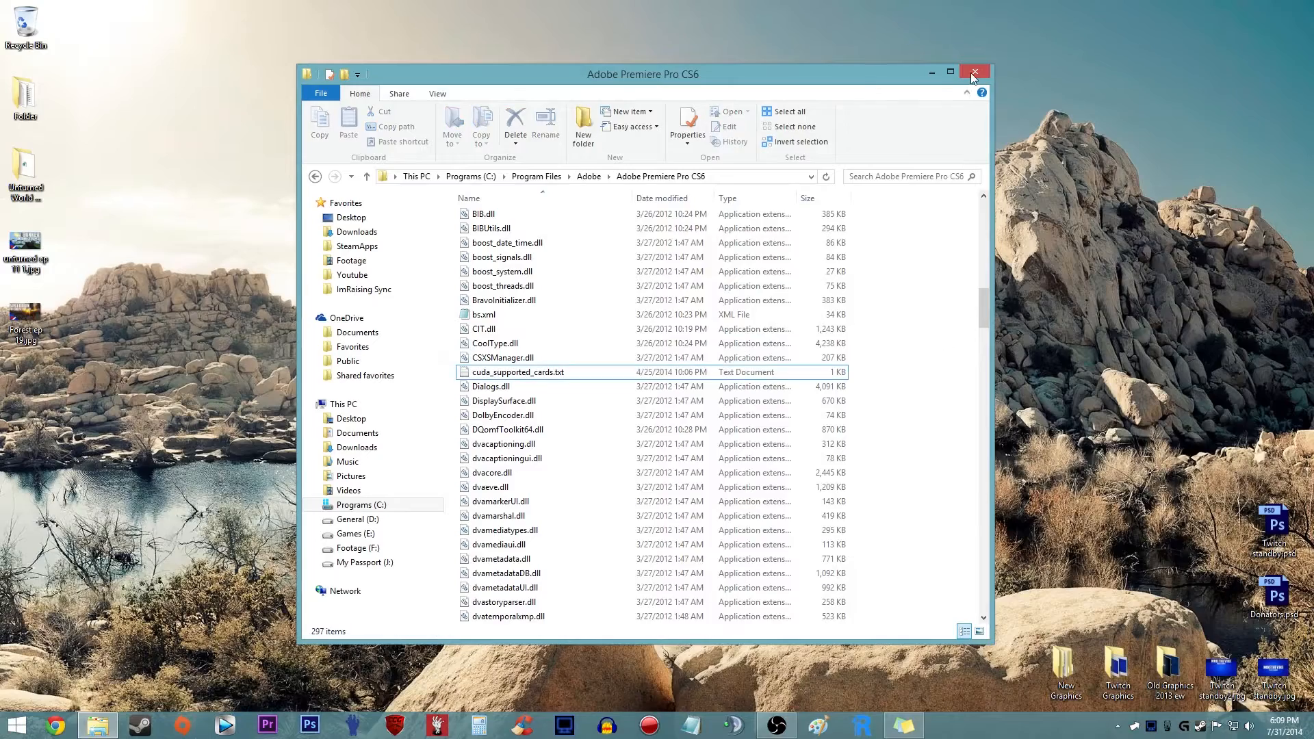
{"action": "left_click", "coordinate": [974, 72]}
- In Adobe Premiere Pro, create a project called Name using Mercury Playback Engine GPU Acceleration (CUDA), with a Standard 48kHz DV - NTSC sequence
{"action": "left_click", "coordinate": [268, 725]}
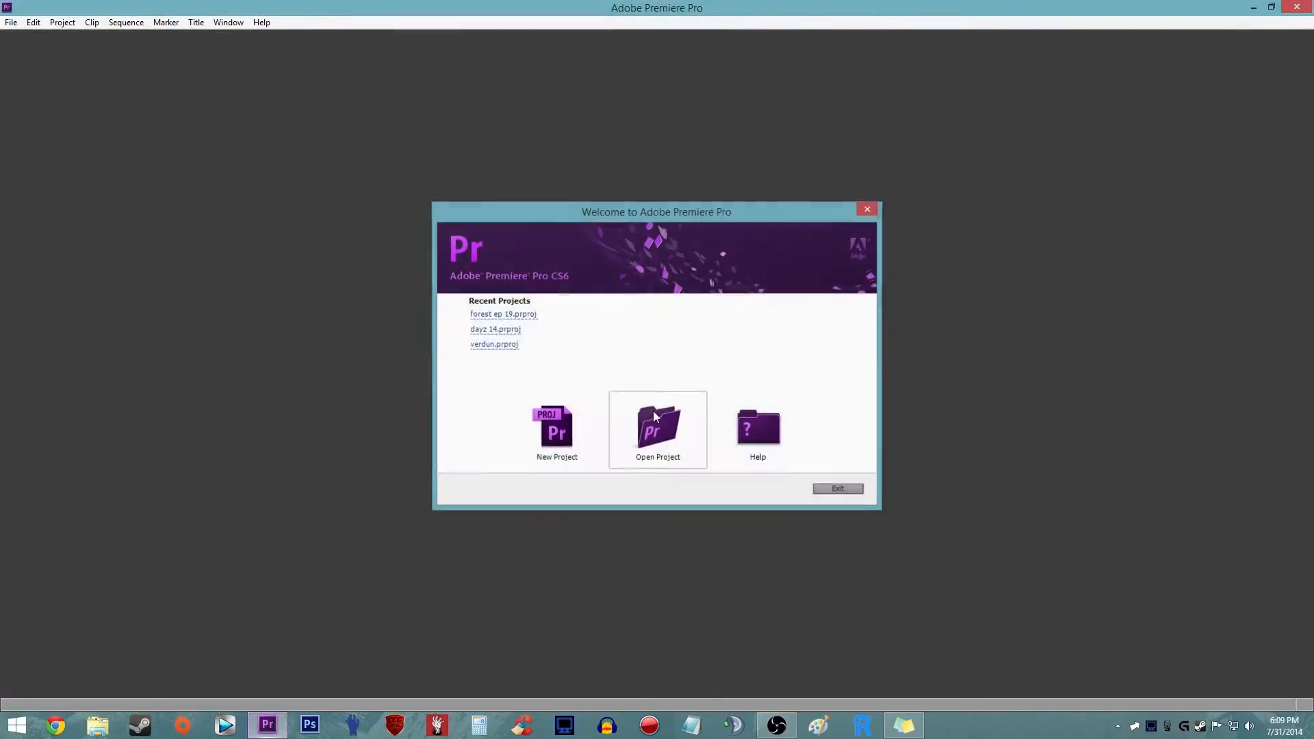
{"action": "left_click", "coordinate": [551, 436]}
{"action": "left_click", "coordinate": [589, 491]}
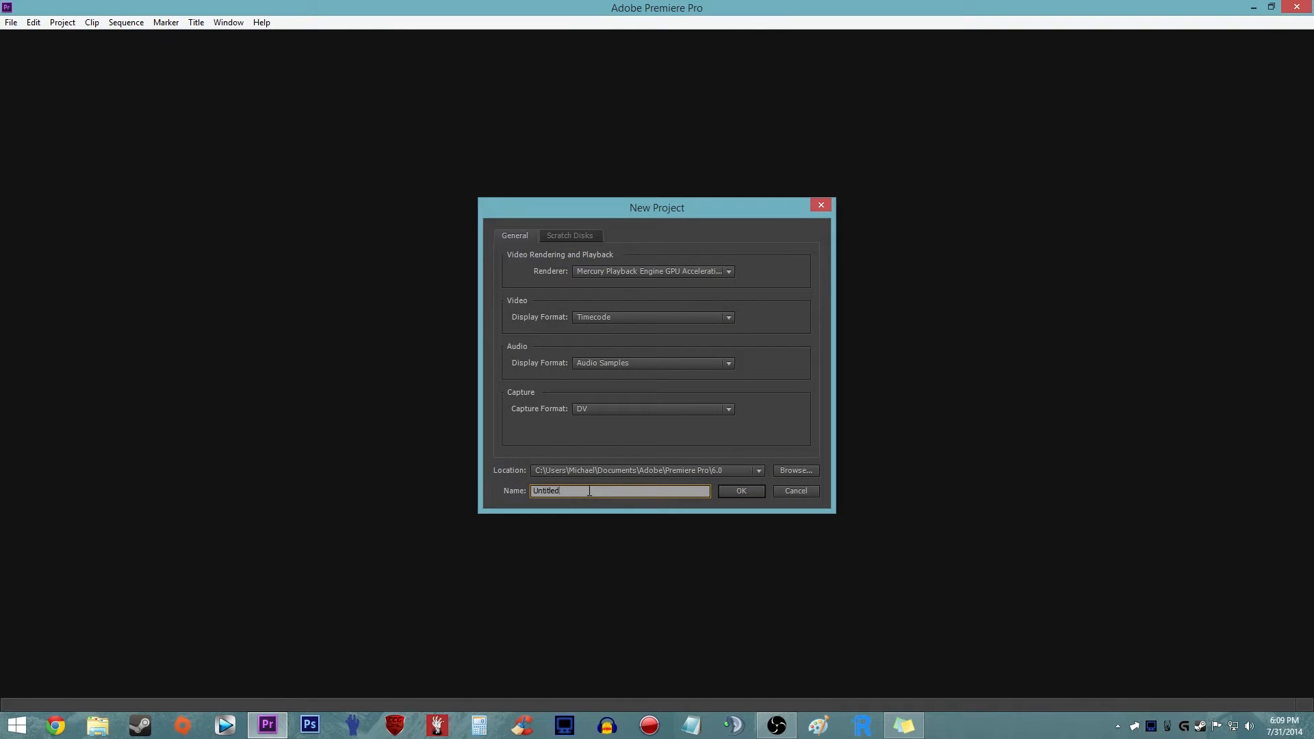
{"action": "key", "text": "ctrl+a"}
{"action": "key", "text": "BackSpace"}
{"action": "left_click", "coordinate": [607, 270]}
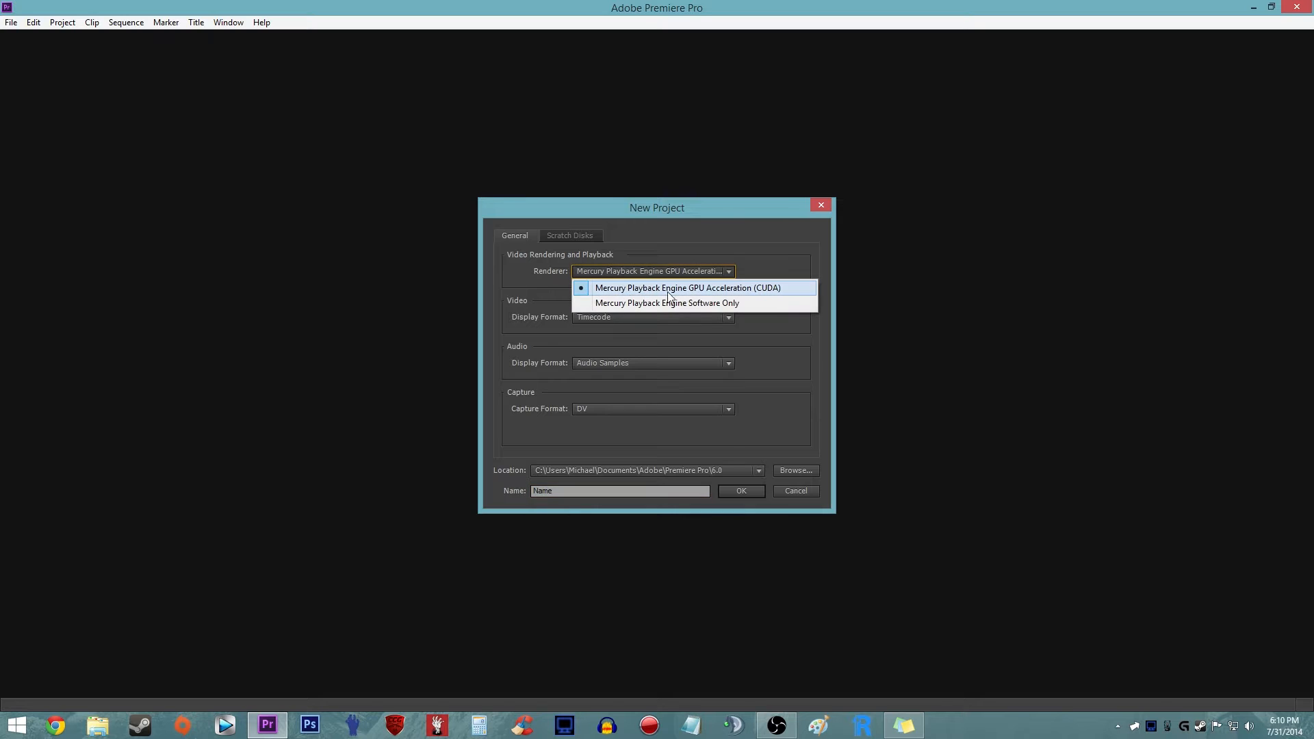
{"action": "left_click", "coordinate": [733, 289]}
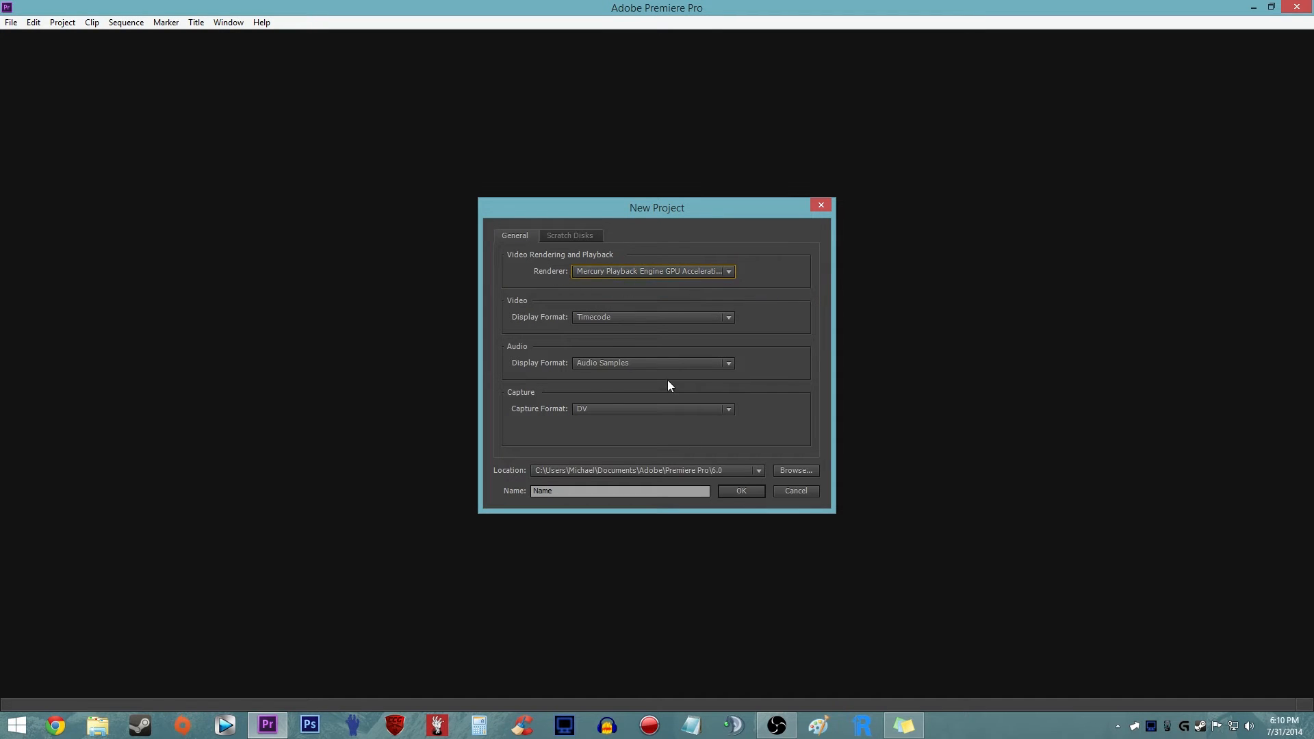
{"action": "left_click", "coordinate": [749, 491]}
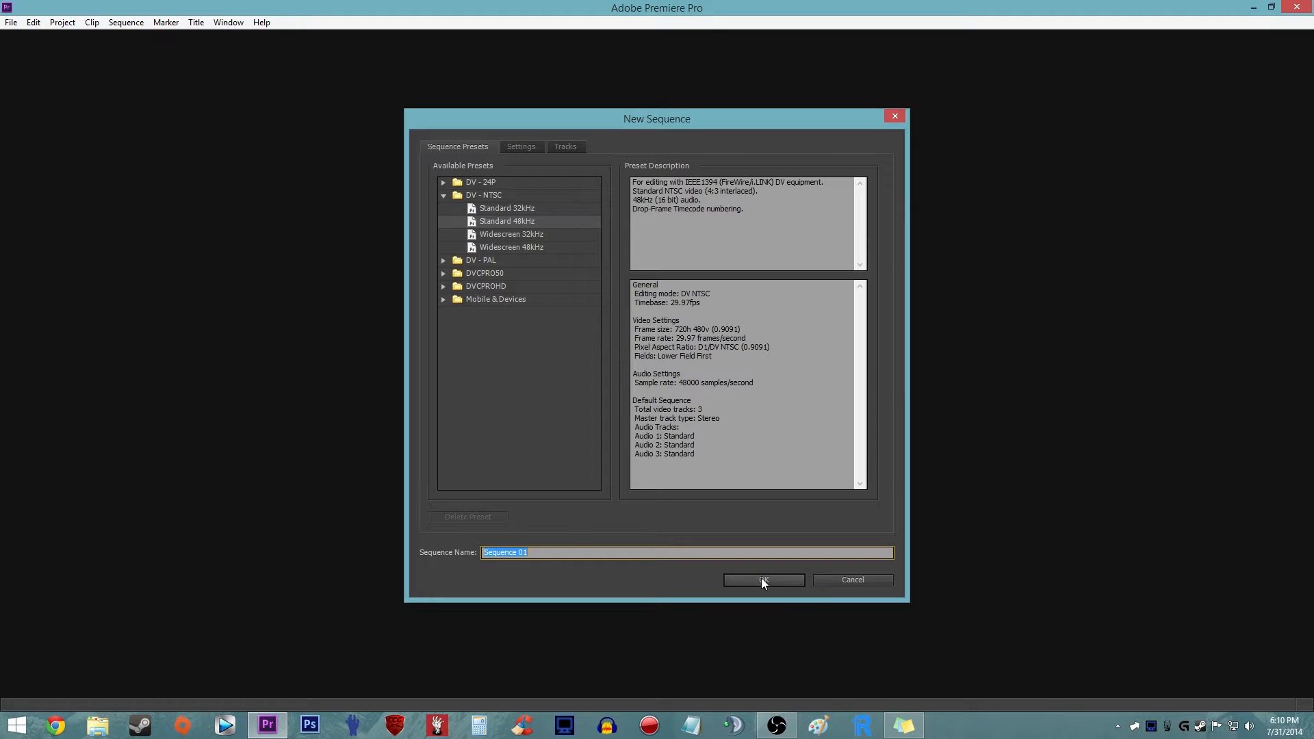
{"action": "left_click", "coordinate": [765, 580]}
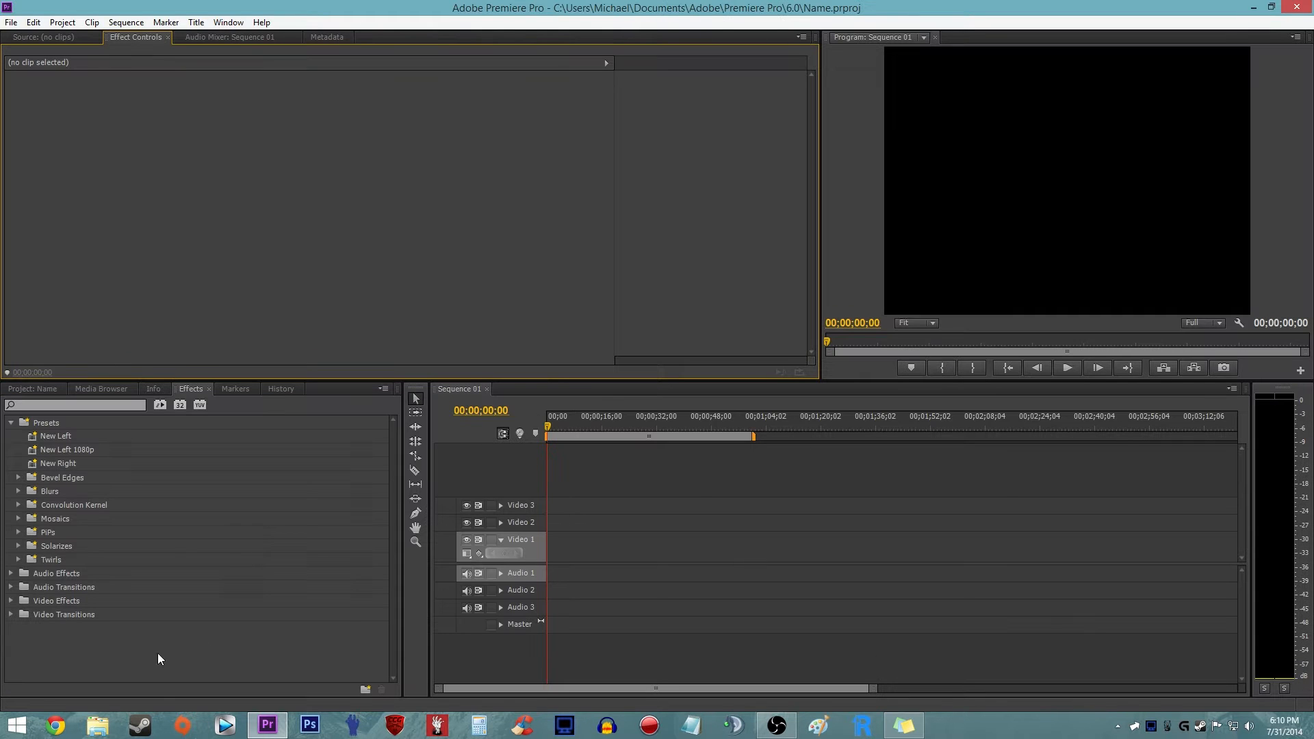
- Switch to File Explorer and open the Dxtory Videos folder on the Footage (F:) drive
{"action": "left_click", "coordinate": [98, 727]}
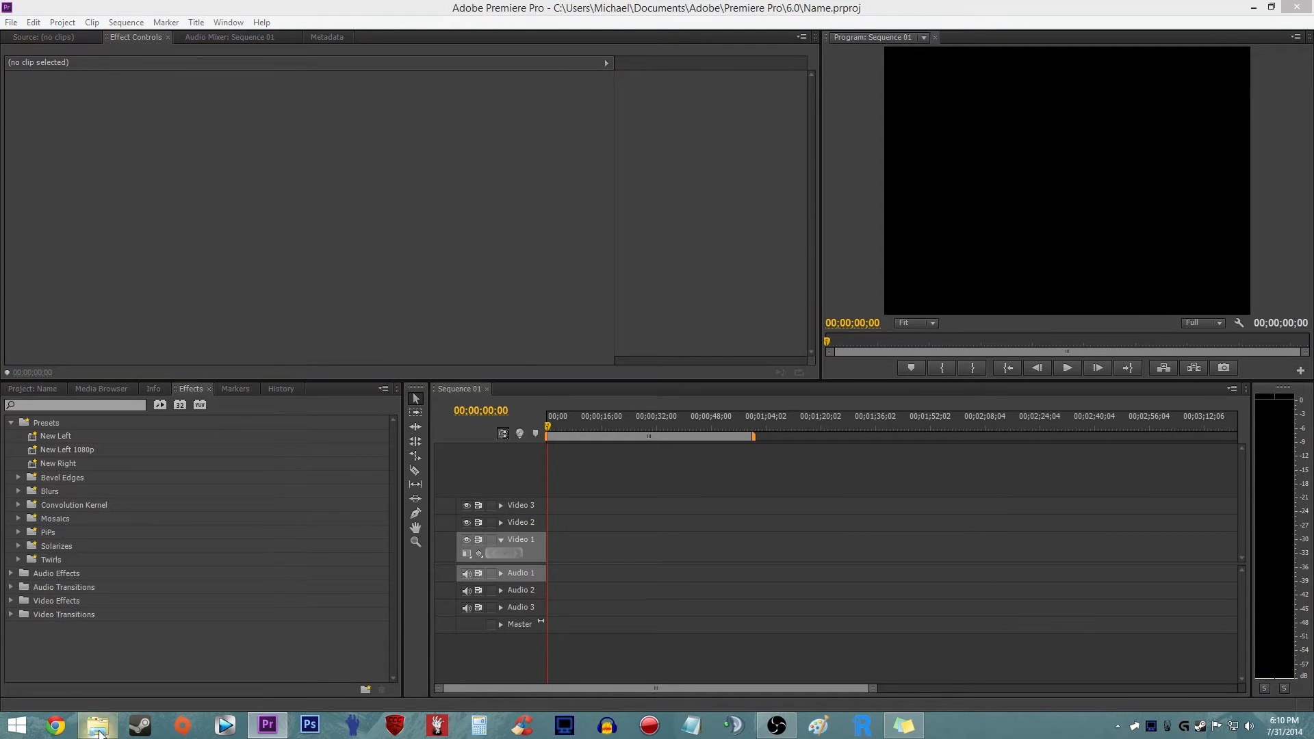
{"action": "left_click", "coordinate": [572, 353]}
{"action": "double_click", "coordinate": [572, 353]}
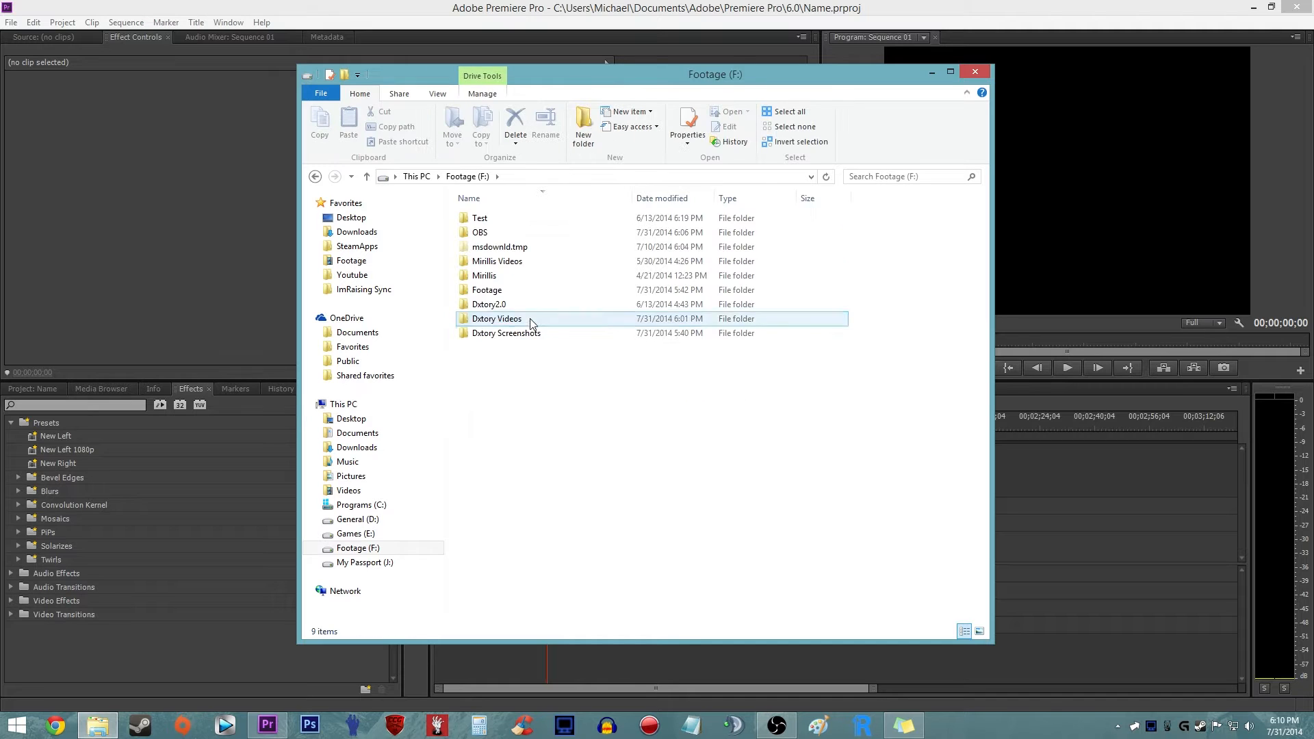
{"action": "double_click", "coordinate": [541, 313]}
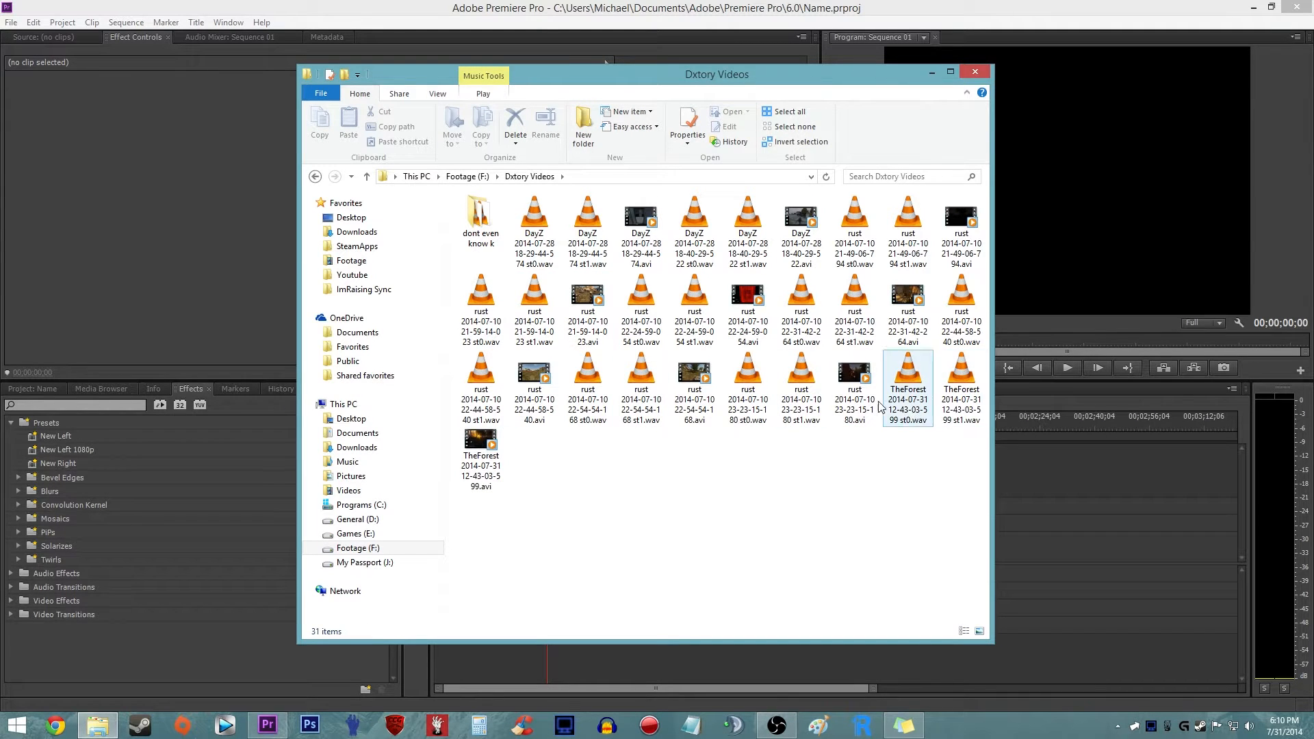
- Examine the TheForest 2014-07-31 video file, its available file actions and its two separate WAV audio files
{"action": "left_click", "coordinate": [497, 446]}
{"action": "mouse_move", "coordinate": [497, 446]}
{"action": "left_mouse_down"}
{"action": "mouse_move", "coordinate": [1119, 536]}
{"action": "mouse_move", "coordinate": [1072, 529]}
{"action": "mouse_move", "coordinate": [1070, 543]}
{"action": "mouse_move", "coordinate": [490, 471]}
{"action": "left_mouse_up"}
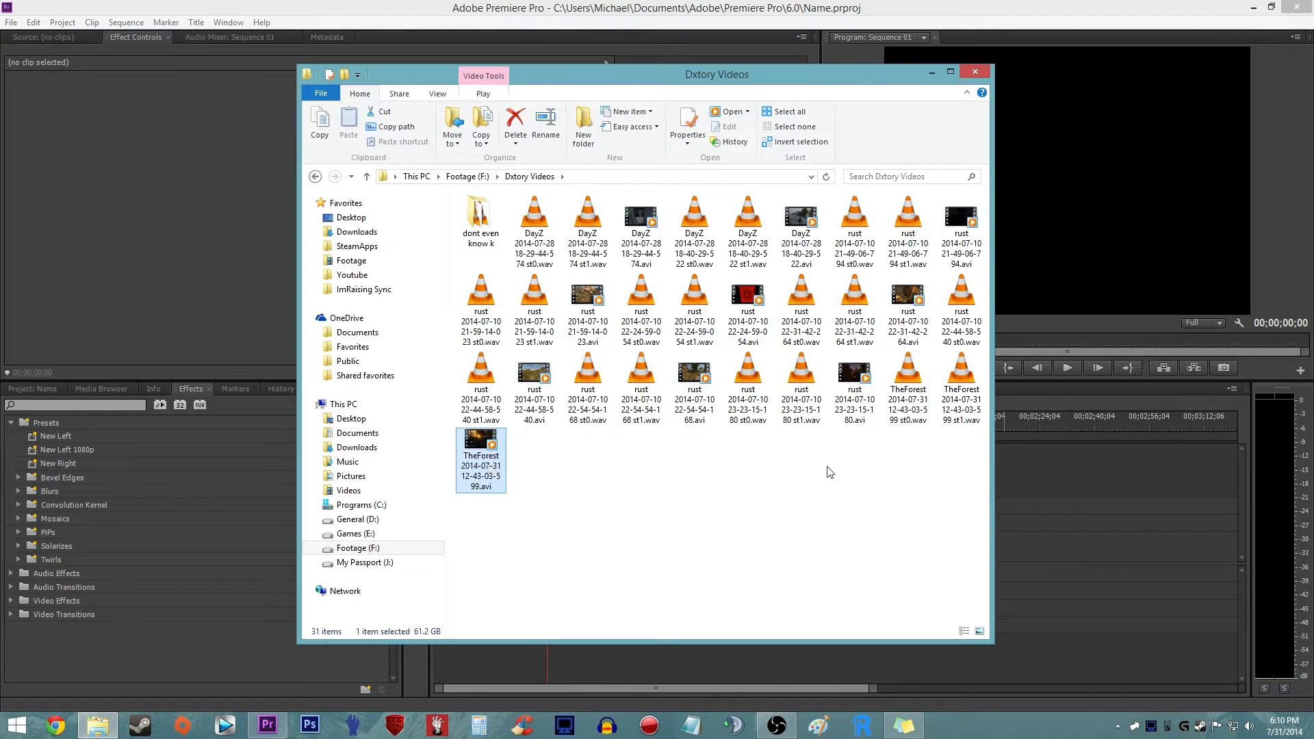
{"action": "right_click", "coordinate": [474, 471]}
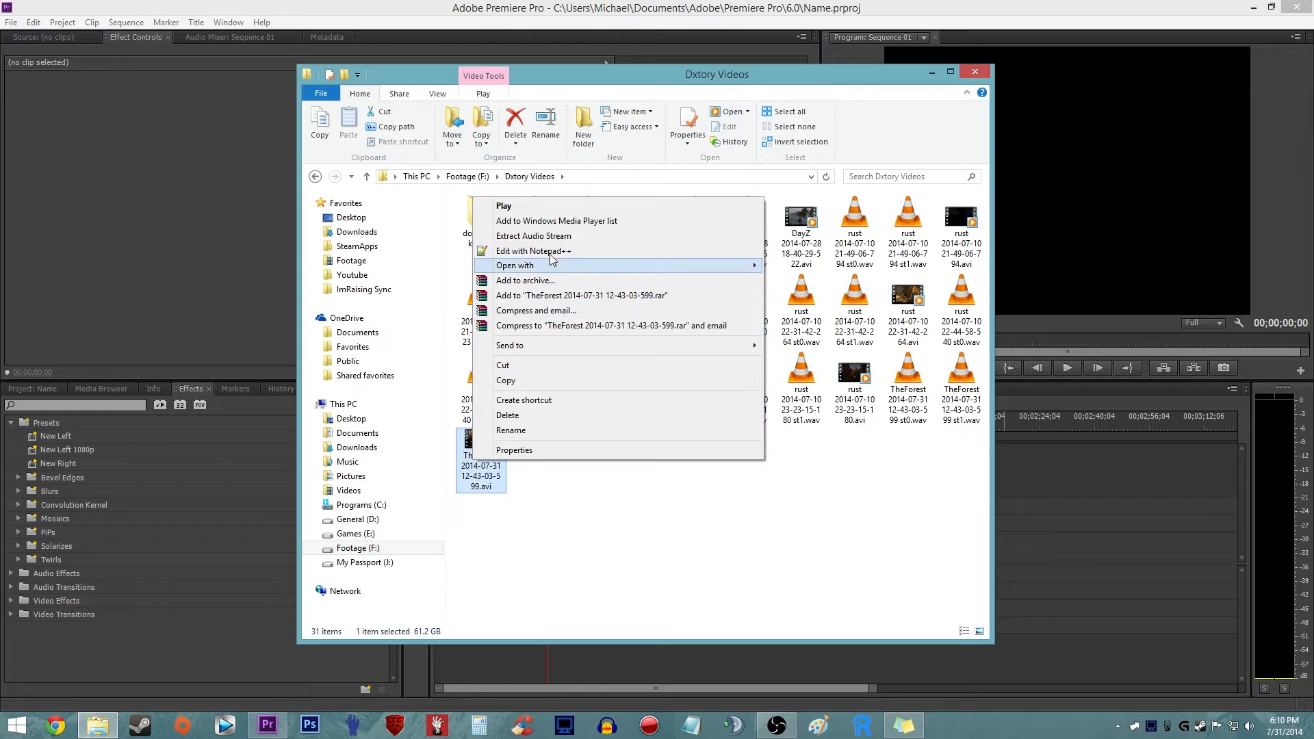
{"action": "right_click", "coordinate": [484, 479]}
{"action": "right_click", "coordinate": [483, 482]}
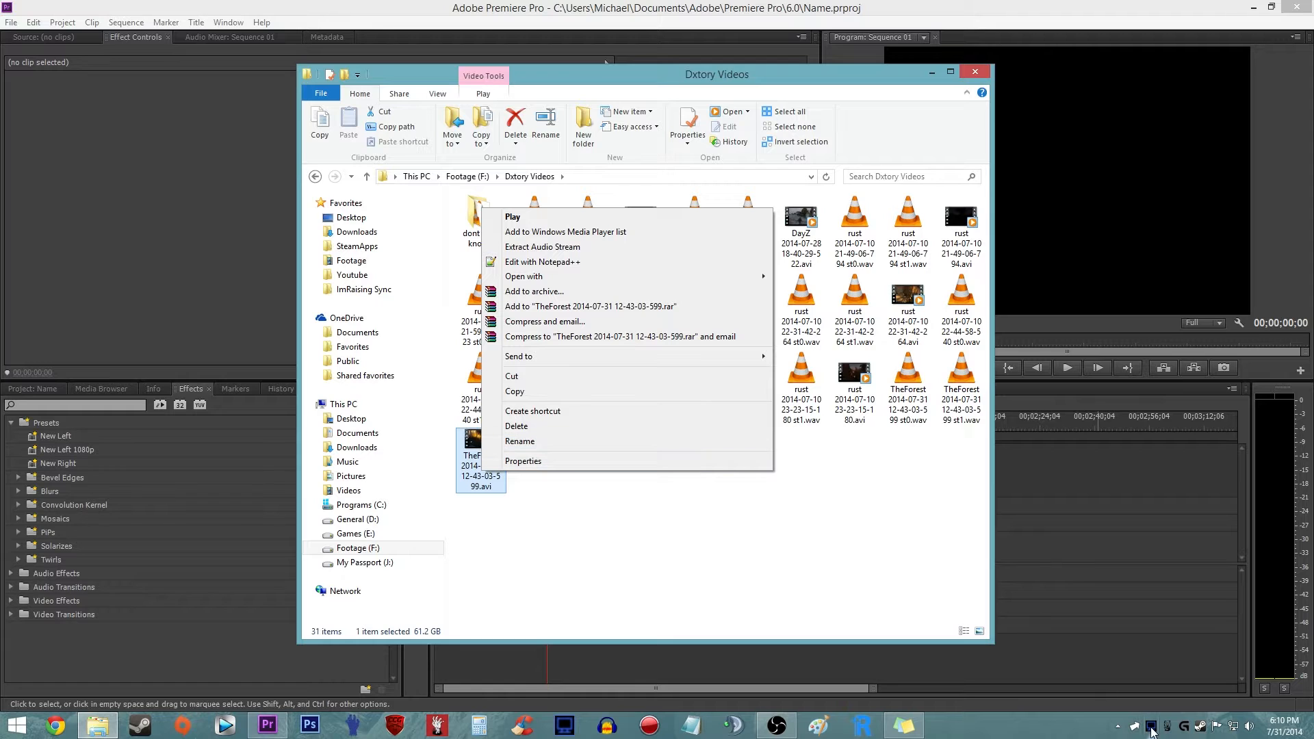
{"action": "left_click", "coordinate": [573, 509]}
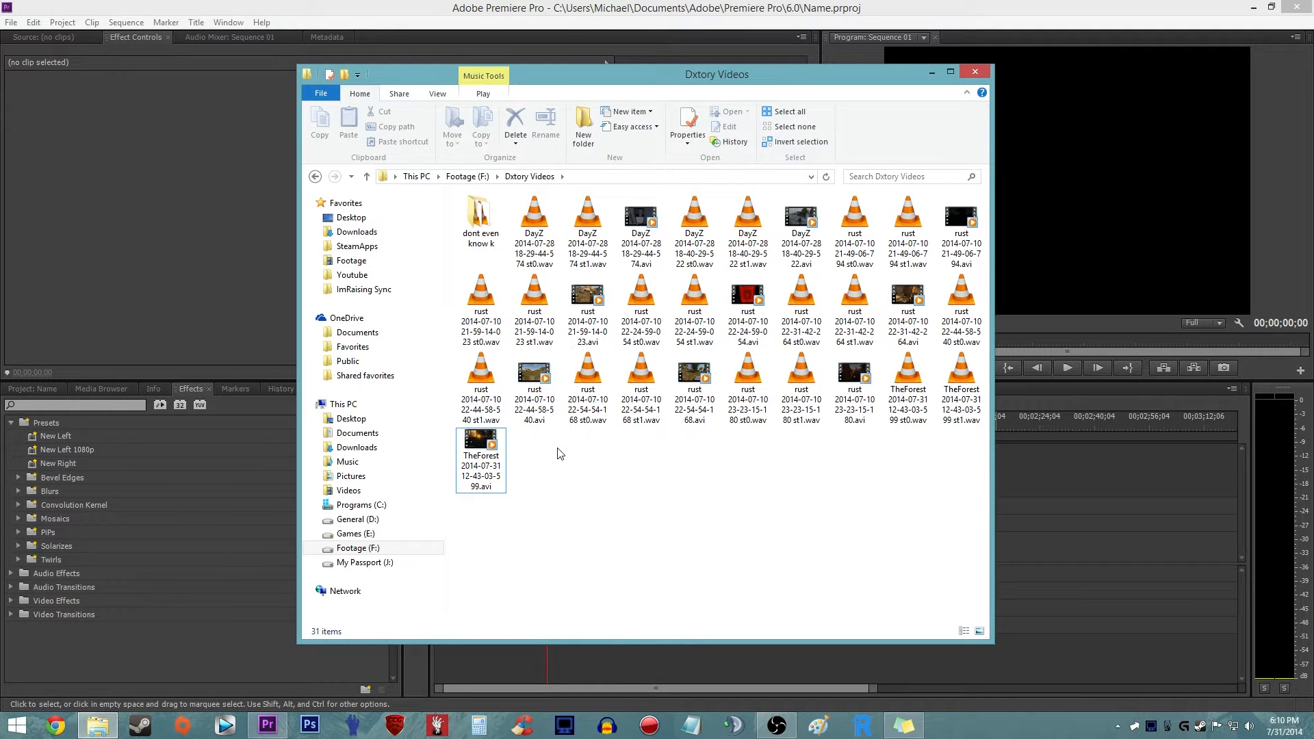
{"action": "left_click", "coordinate": [480, 445]}
{"action": "left_click_drag", "start_coordinate": [479, 443], "coordinate": [508, 467]}
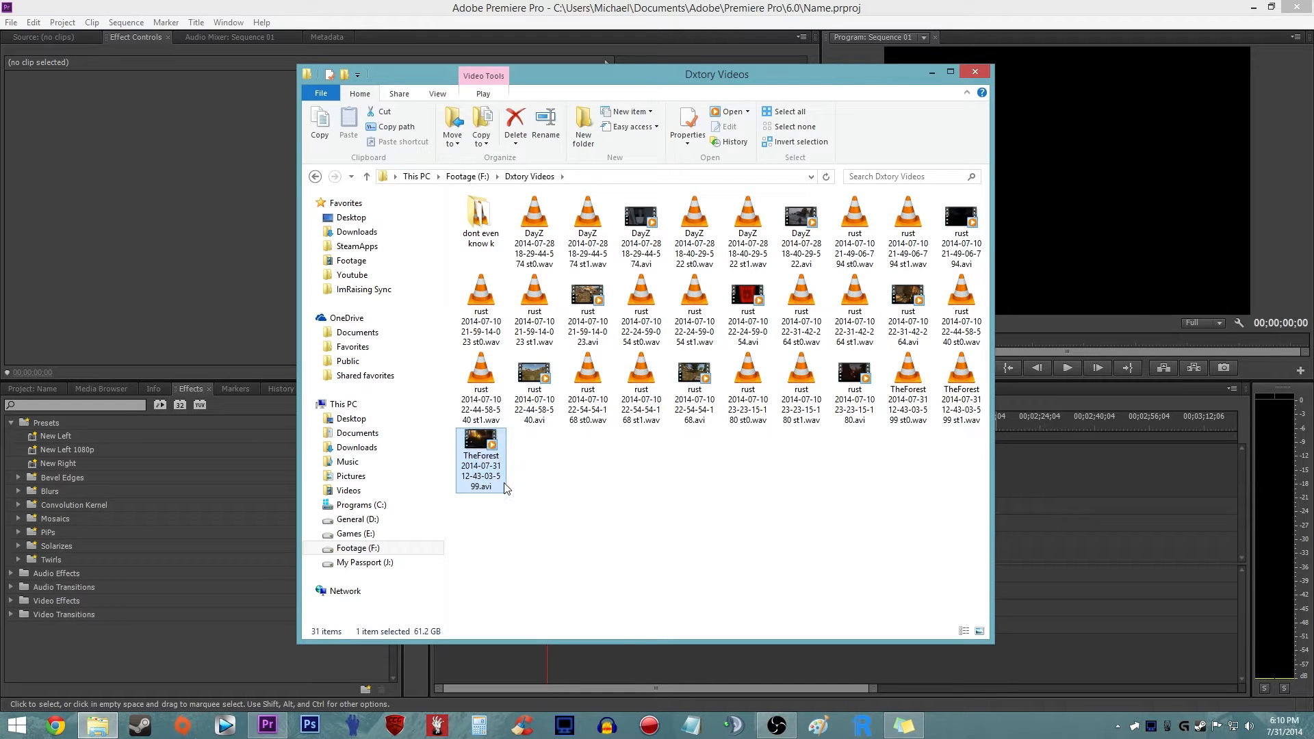
{"action": "right_click", "coordinate": [490, 473]}
{"action": "left_click", "coordinate": [560, 550]}
{"action": "right_click", "coordinate": [479, 453]}
{"action": "left_click", "coordinate": [524, 234]}
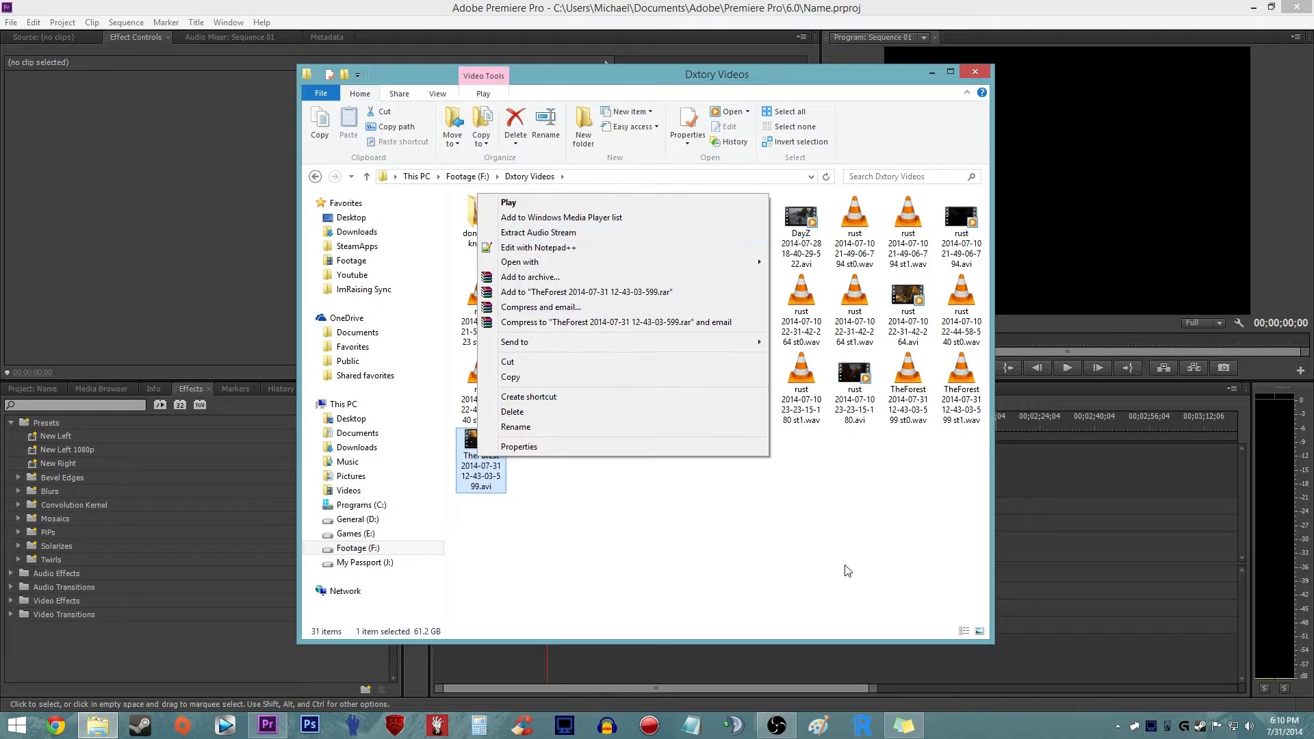
{"action": "left_click_drag", "start_coordinate": [903, 460], "coordinate": [911, 388]}
{"action": "left_click", "coordinate": [908, 463]}
{"action": "left_click_drag", "start_coordinate": [960, 481], "coordinate": [956, 380]}
{"action": "left_click_drag", "start_coordinate": [712, 80], "coordinate": [883, 65]}
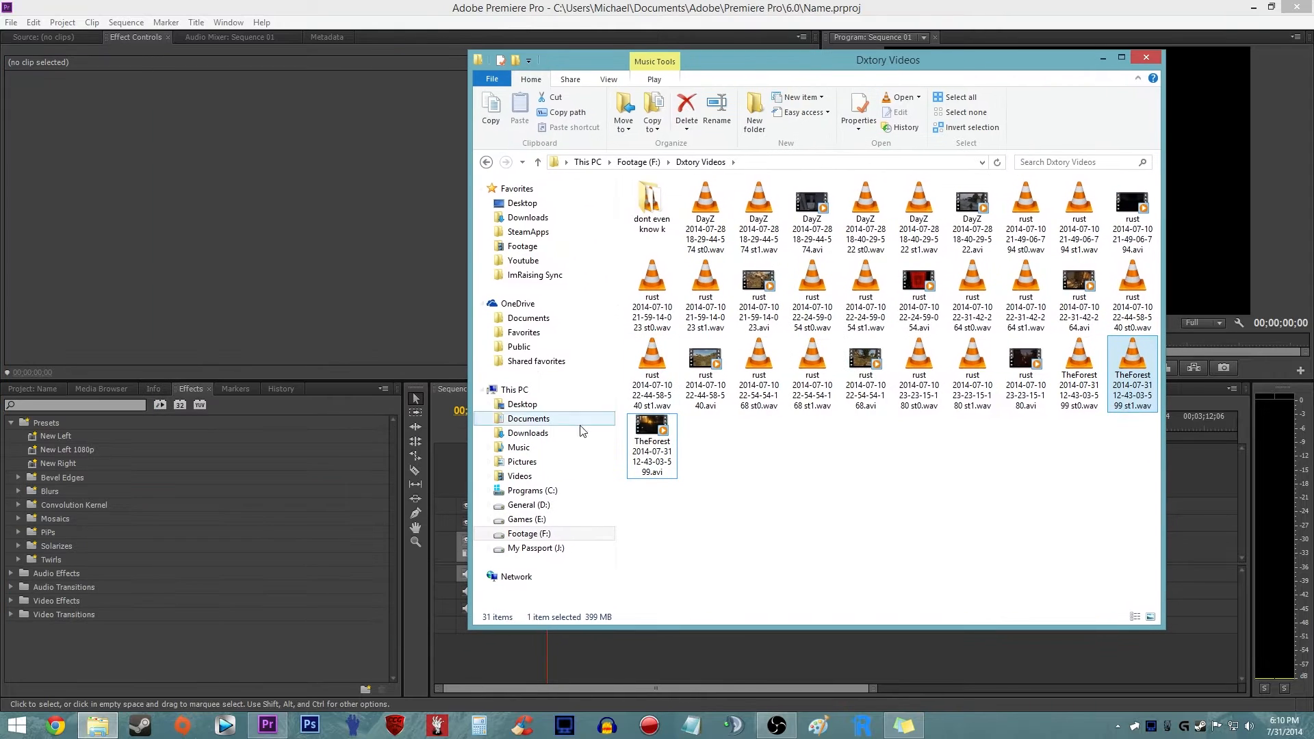
{"action": "left_click", "coordinate": [449, 483]}
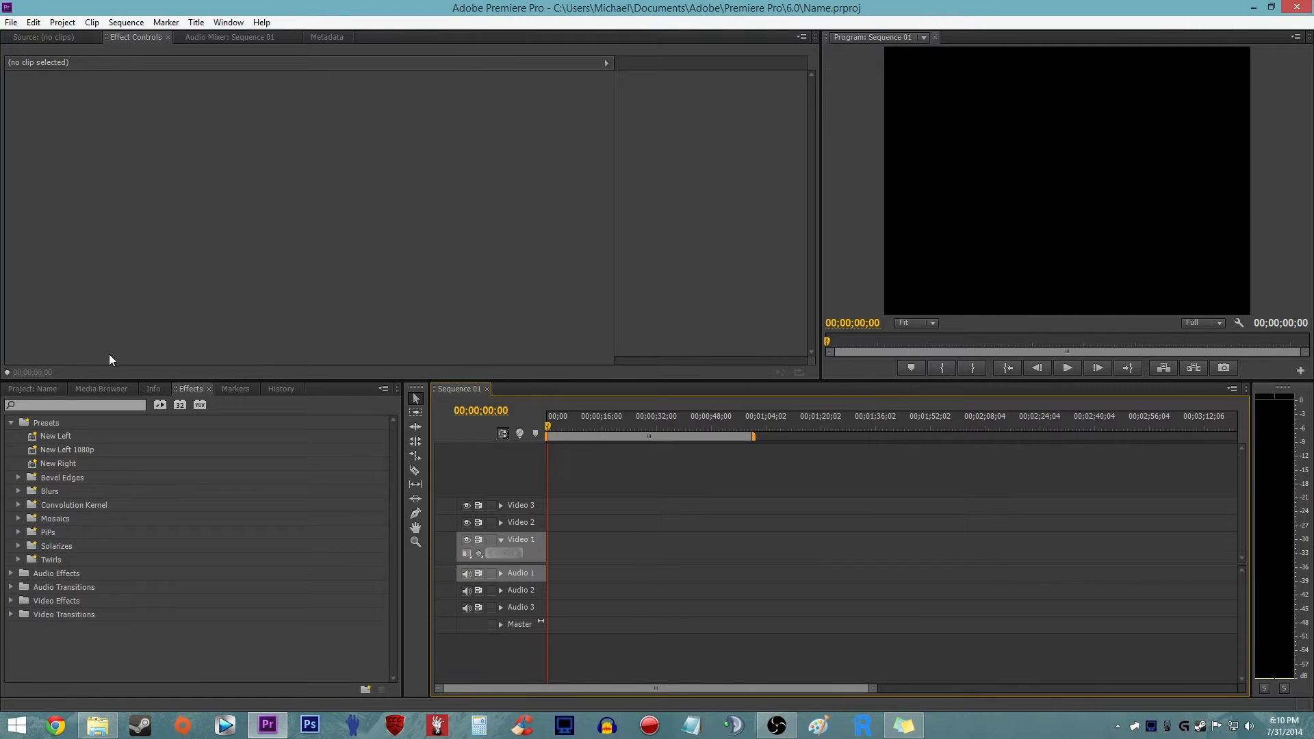
{"action": "left_click", "coordinate": [32, 389]}
{"action": "left_click", "coordinate": [98, 725]}
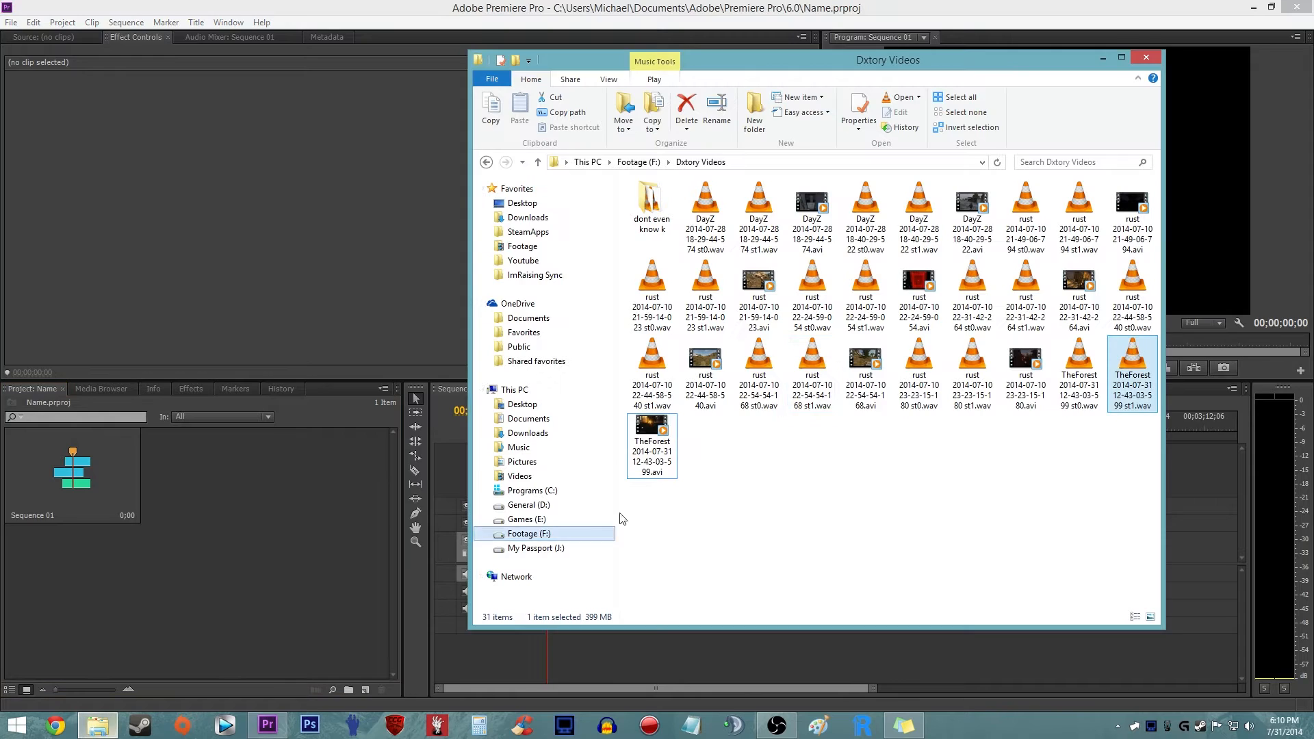
{"action": "left_click_drag", "start_coordinate": [669, 439], "coordinate": [547, 563]}
{"action": "left_click", "coordinate": [323, 585]}
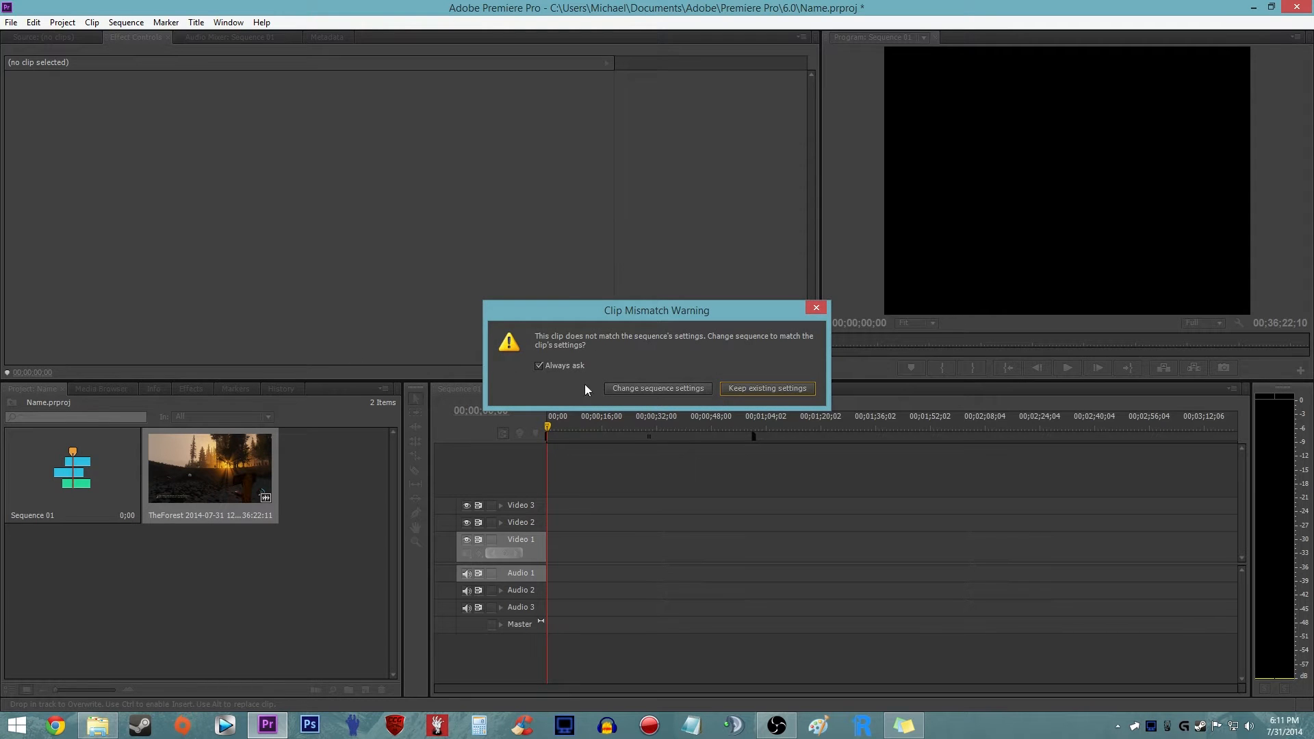
{"action": "left_click", "coordinate": [658, 389]}
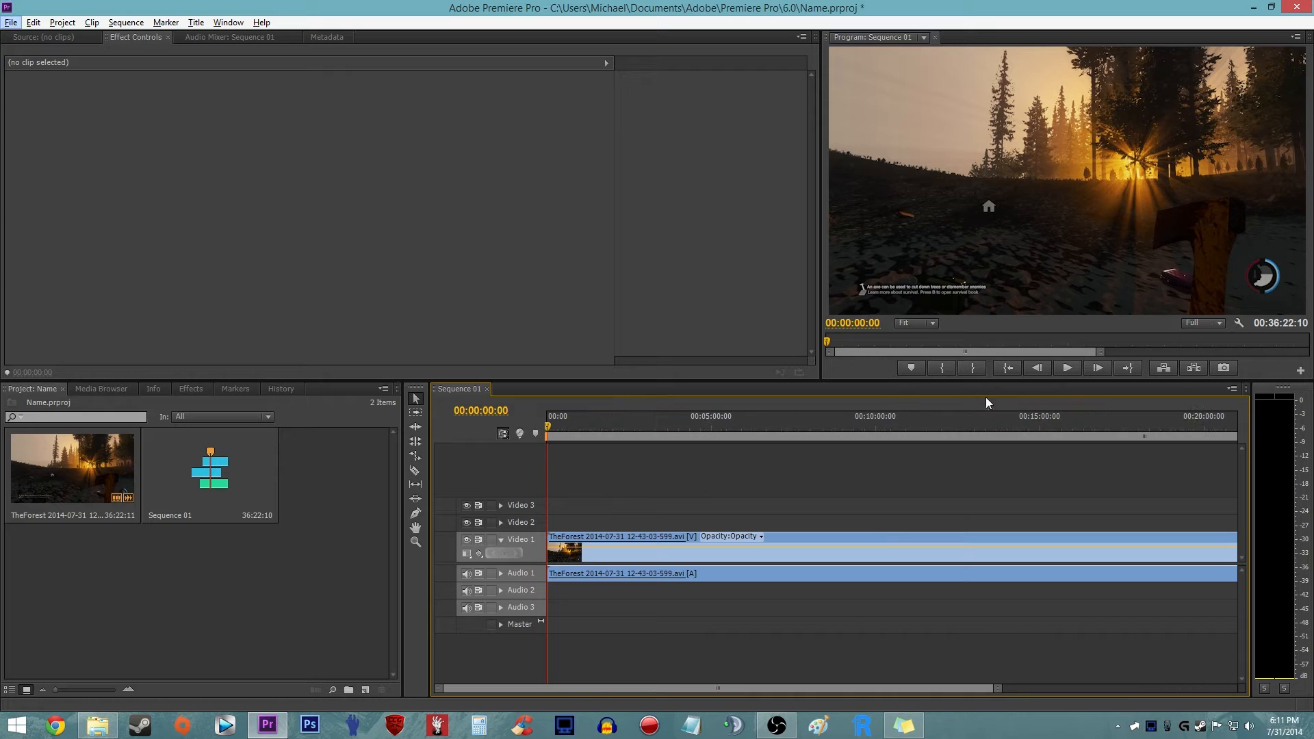
- Fit the whole sequence in the timeline, preview the footage at 00:09:24:05, and return the playhead to the start
{"action": "key", "text": "backslash"}
{"action": "left_click_drag", "start_coordinate": [627, 428], "coordinate": [686, 433]}
{"action": "left_click_drag", "start_coordinate": [67, 540], "coordinate": [147, 532]}
{"action": "left_click", "coordinate": [589, 487]}
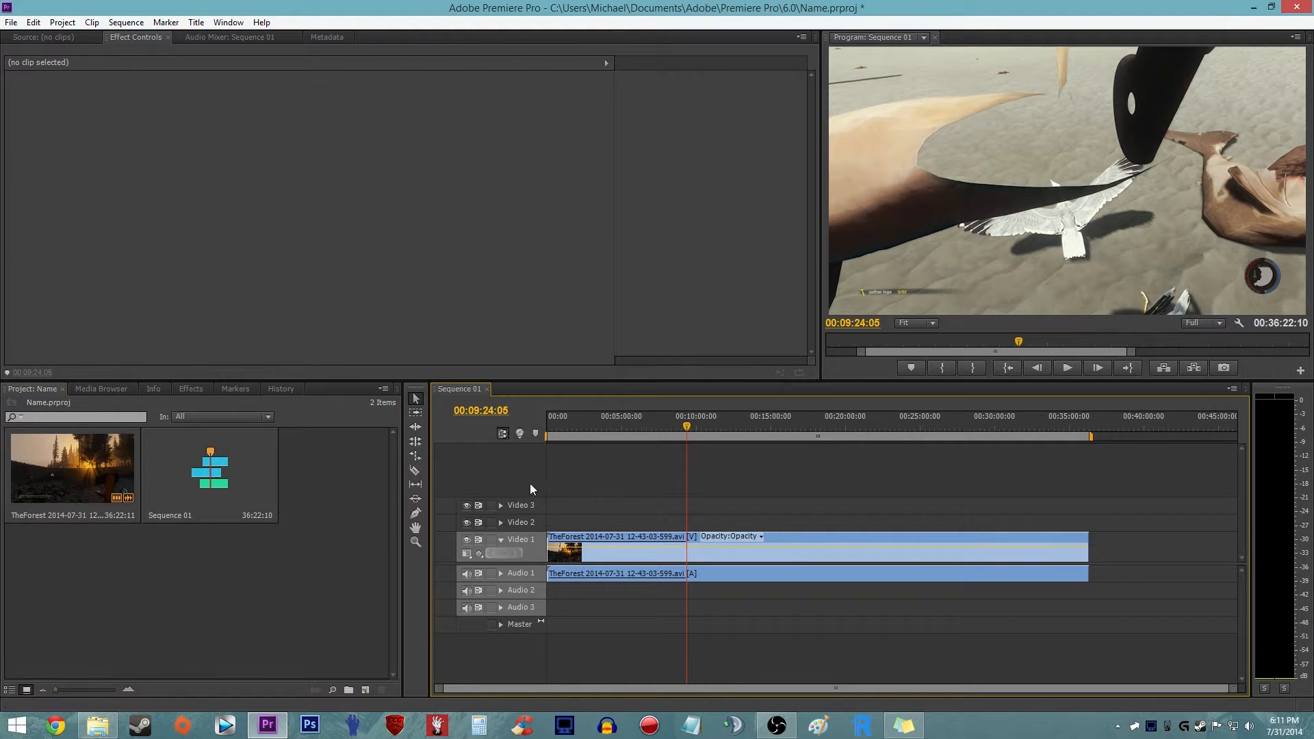
{"action": "left_click", "coordinate": [547, 422]}
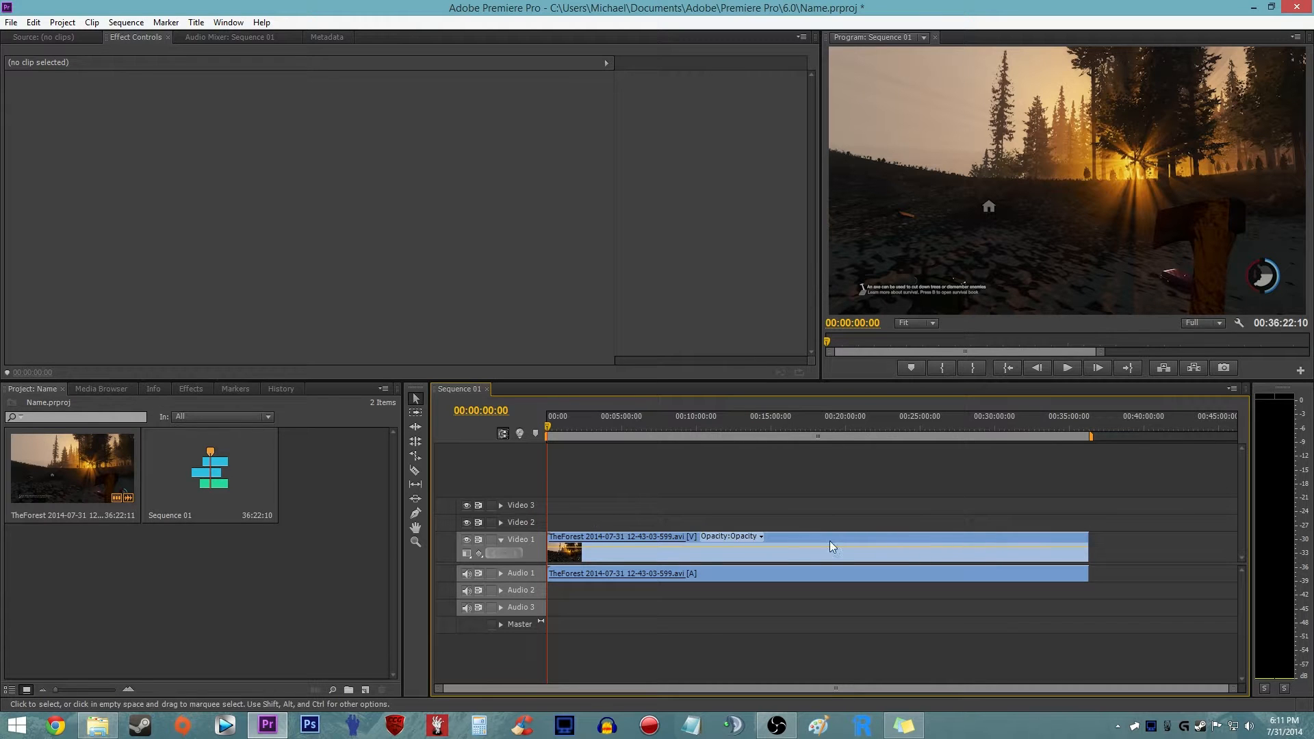
{"action": "left_click", "coordinate": [106, 729]}
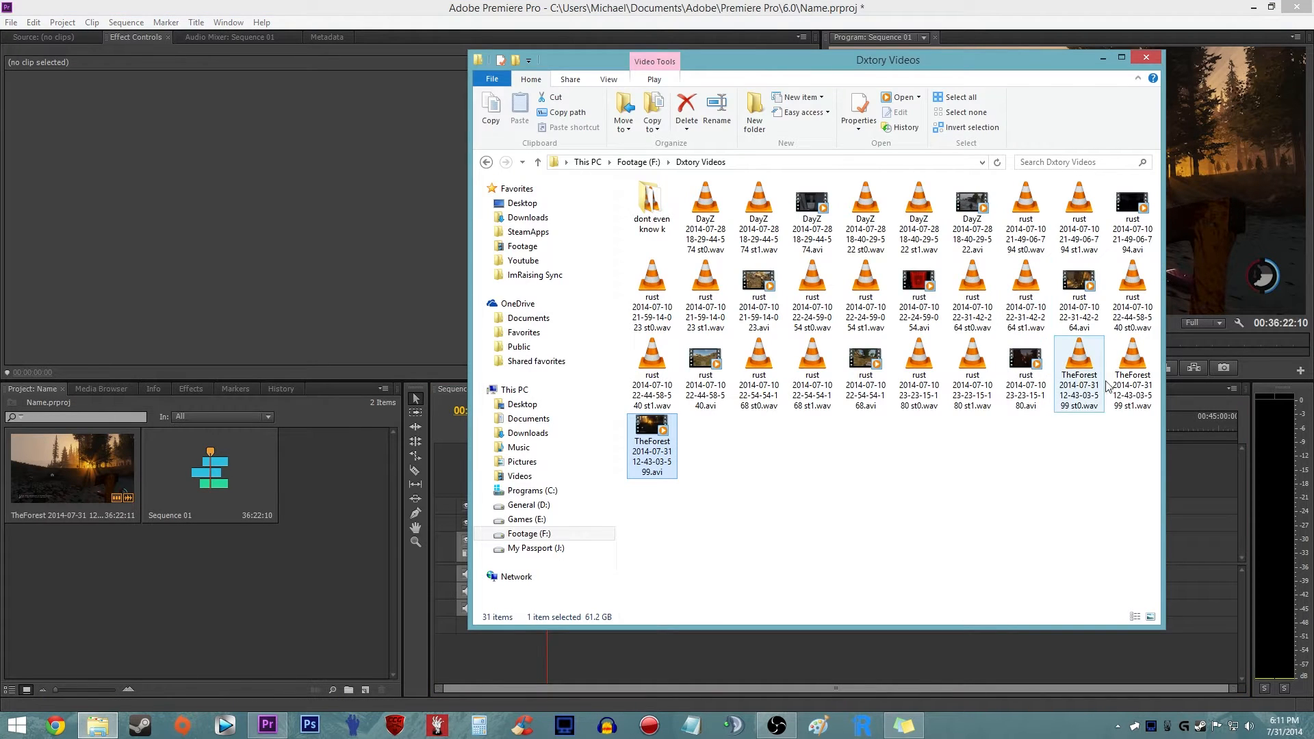
{"action": "left_click", "coordinate": [772, 634]}
{"action": "right_click", "coordinate": [780, 555]}
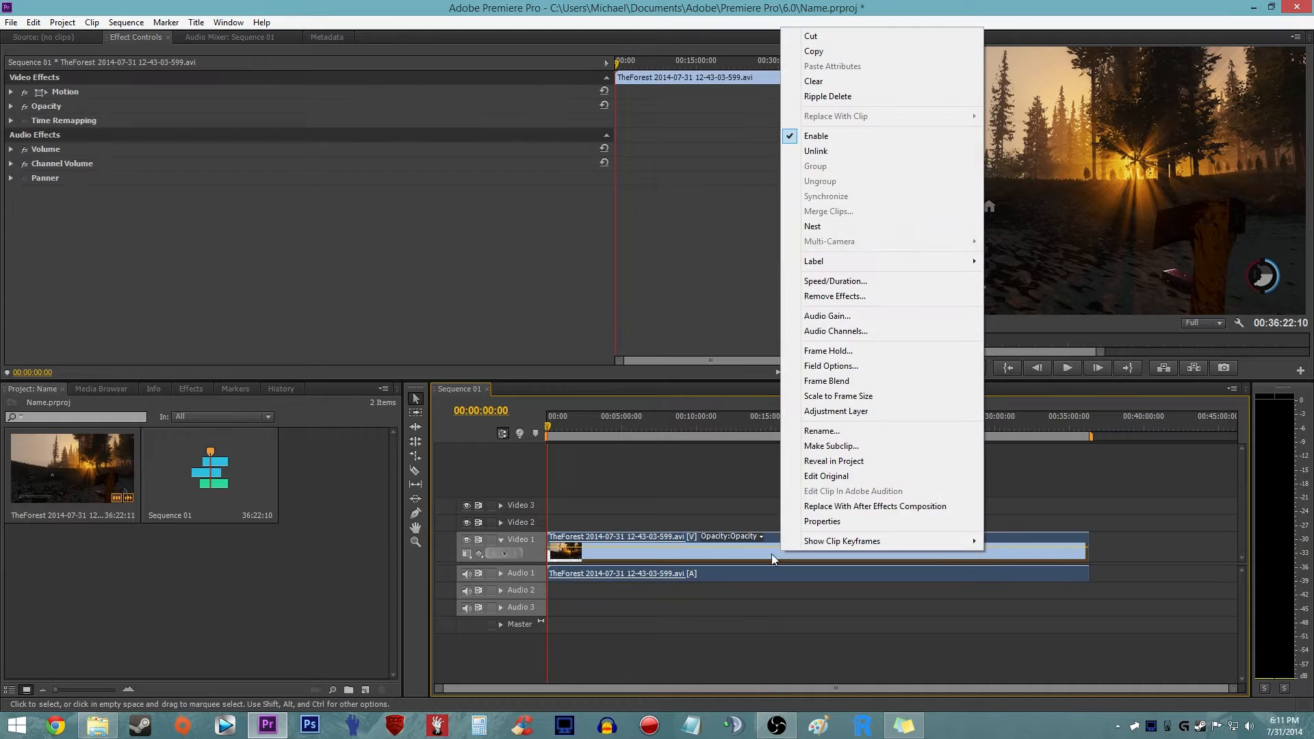
{"action": "left_click", "coordinate": [272, 659]}
{"action": "left_click", "coordinate": [106, 727]}
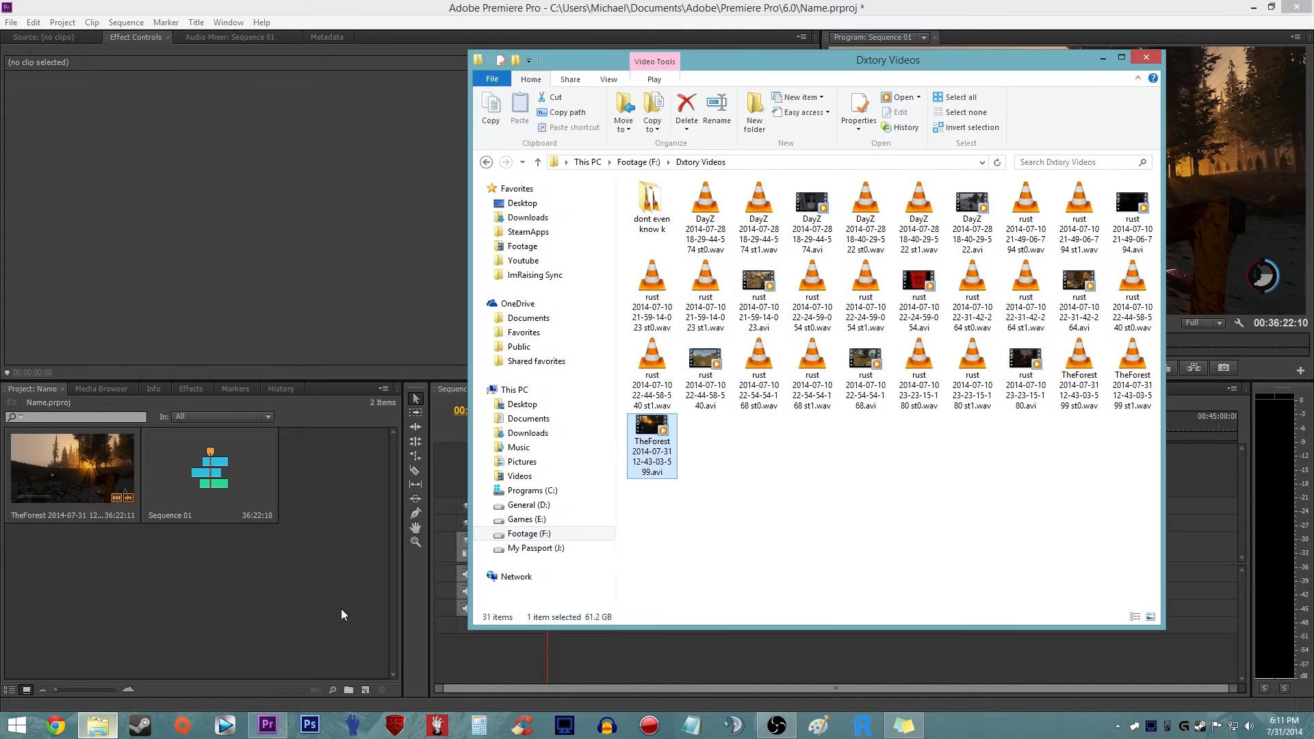
{"action": "left_click", "coordinate": [1189, 427]}
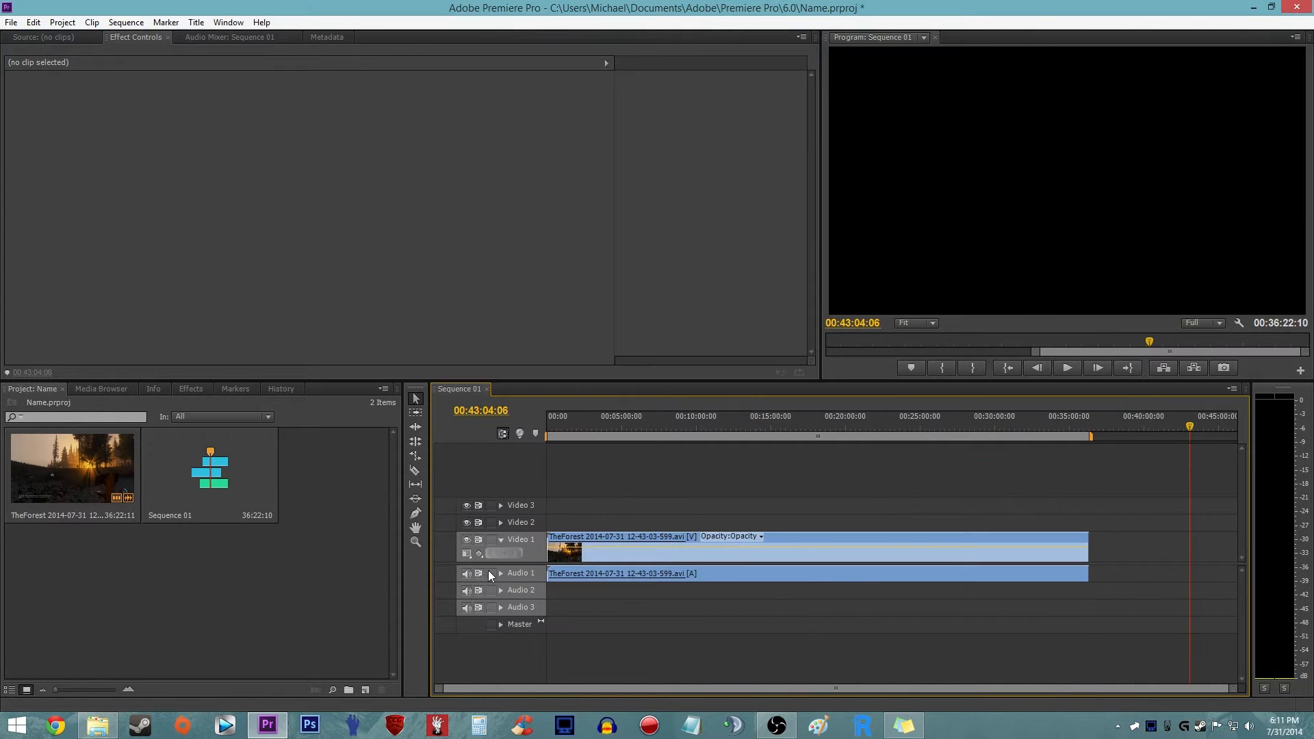
- Expand the Audio 1 track, unlink the gameplay clip's audio from its video, and delete the embedded audio clip
{"action": "left_click", "coordinate": [501, 573]}
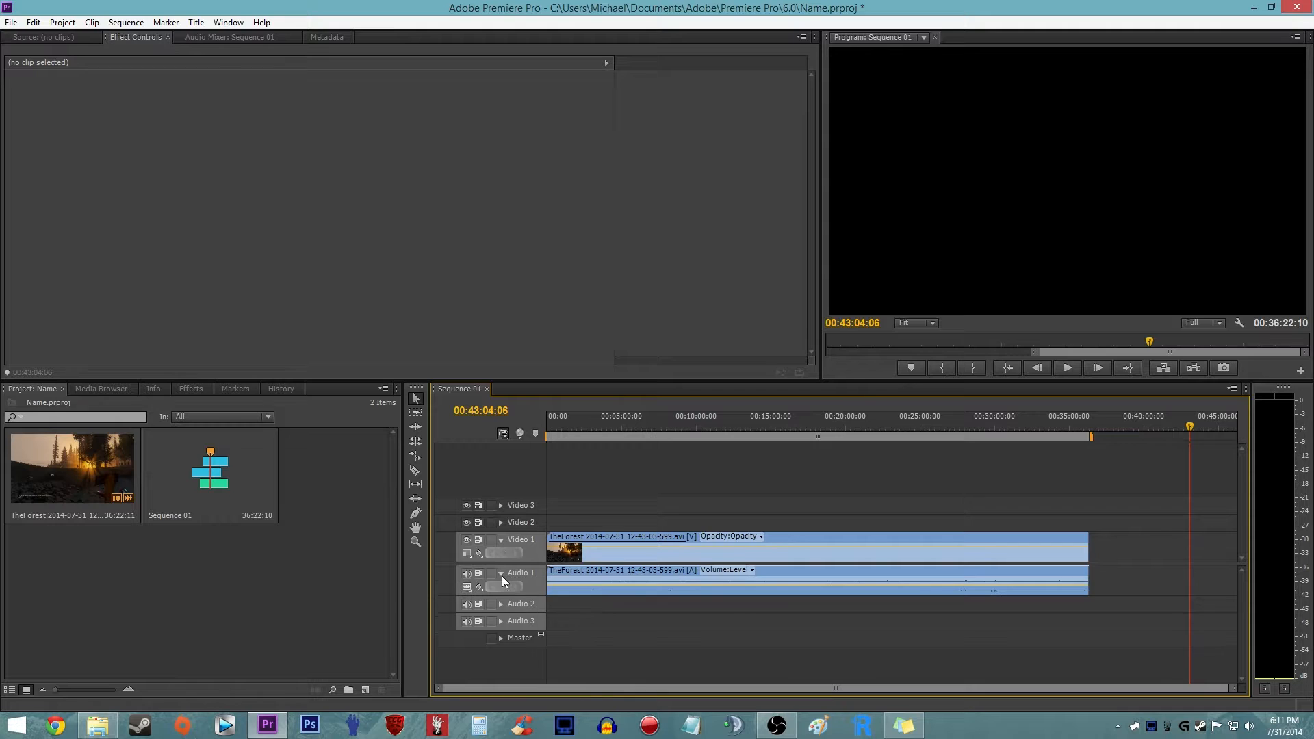
{"action": "right_click", "coordinate": [671, 564]}
{"action": "left_click", "coordinate": [775, 156]}
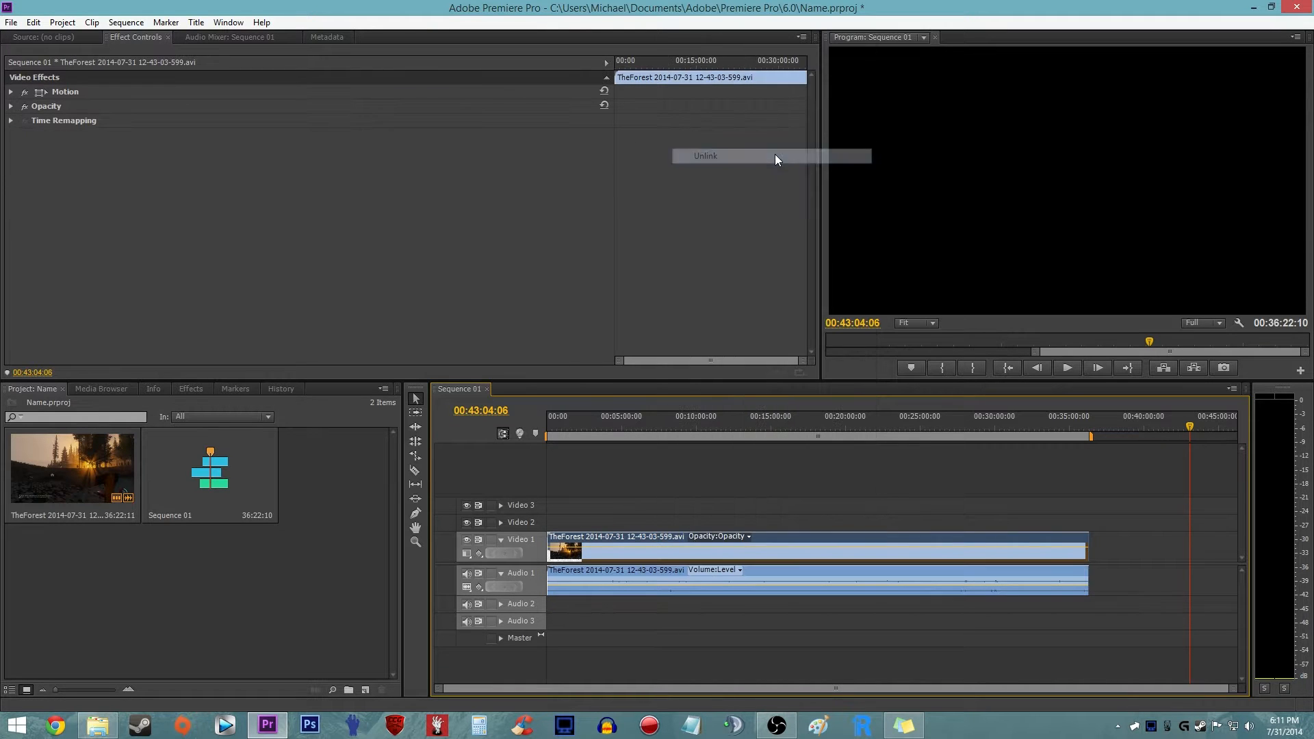
{"action": "mouse_move", "coordinate": [667, 557]}
{"action": "left_mouse_down"}
{"action": "mouse_move", "coordinate": [709, 557]}
{"action": "mouse_move", "coordinate": [661, 553]}
{"action": "left_mouse_up"}
{"action": "left_click", "coordinate": [647, 477]}
{"action": "left_click", "coordinate": [659, 582]}
{"action": "key", "text": "Delete"}
{"action": "left_click", "coordinate": [114, 726]}
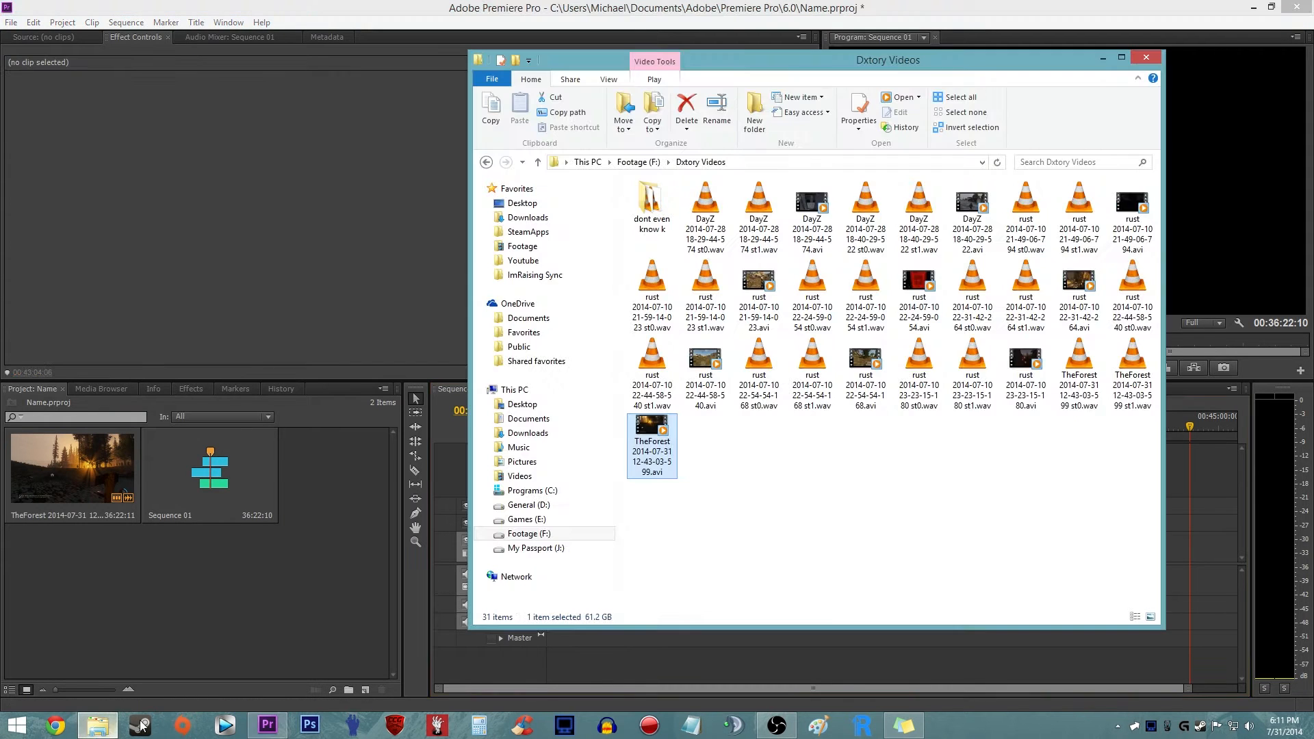
{"action": "left_click_drag", "start_coordinate": [972, 68], "coordinate": [0, 84]}
{"action": "left_click_drag", "start_coordinate": [0, 411], "coordinate": [547, 579]}
{"action": "left_click_drag", "start_coordinate": [0, 558], "coordinate": [517, 601]}
- Select the video clip and both WAV clips together and move them to start at about 00:10:10
{"action": "left_click_drag", "start_coordinate": [656, 492], "coordinate": [712, 555]}
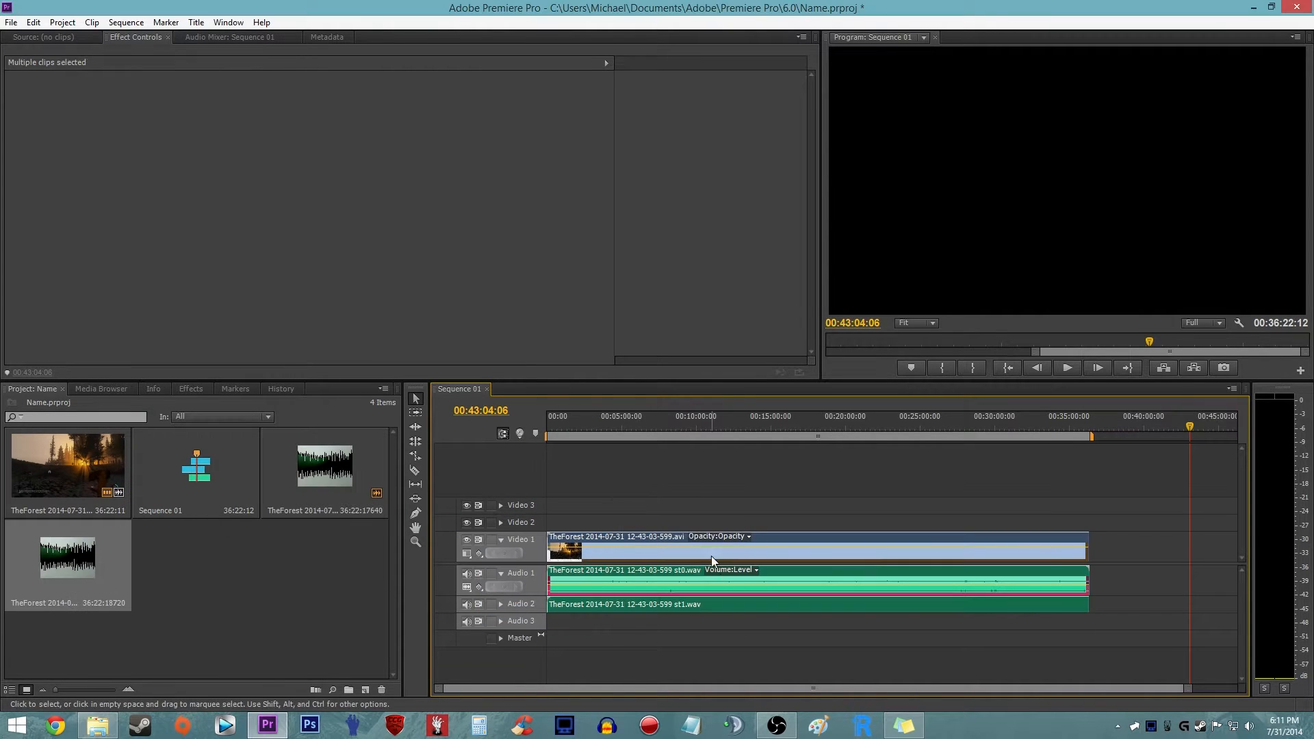
{"action": "left_click_drag", "start_coordinate": [795, 560], "coordinate": [864, 559]}
{"action": "left_click", "coordinate": [806, 489]}
- Delete both WAV clips from the timeline and add st0.wav to Audio 1 and st1.wav to Audio 2 again, aligned with the video's start
{"action": "left_click_drag", "start_coordinate": [684, 570], "coordinate": [795, 607]}
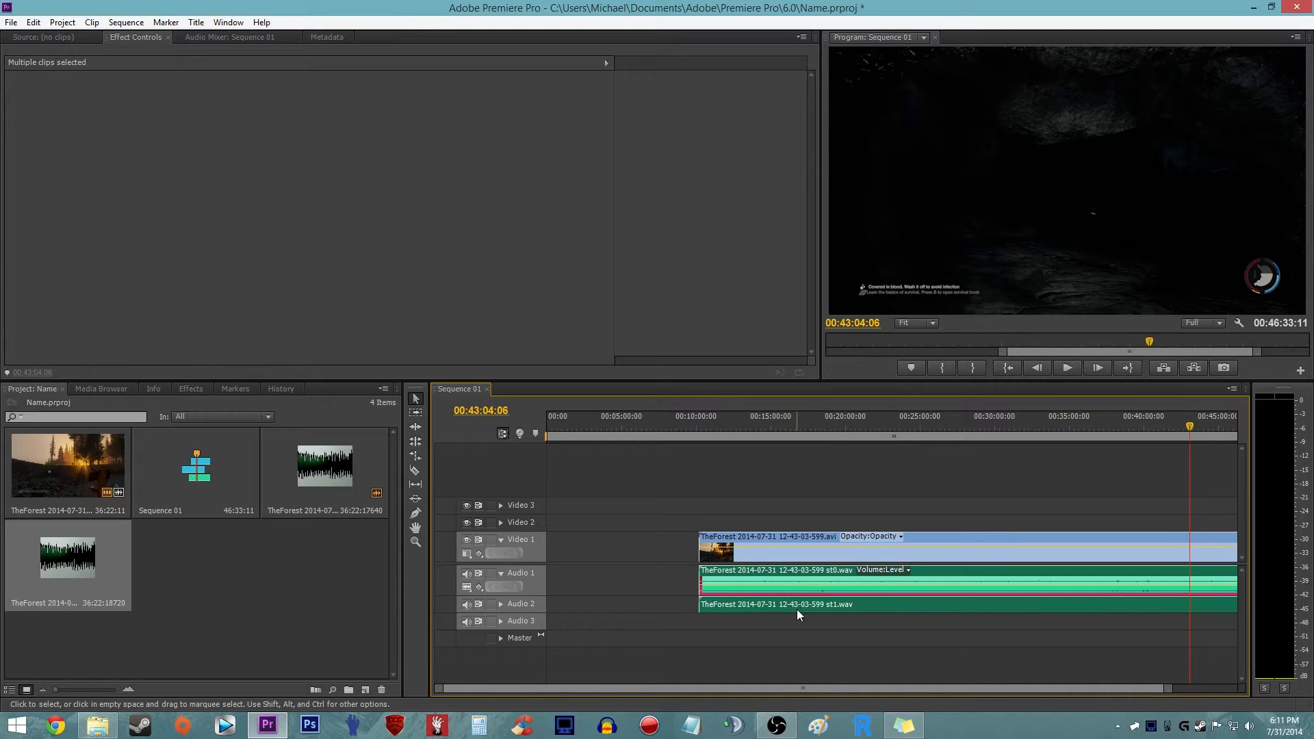
{"action": "key", "text": "Delete"}
{"action": "left_click_drag", "start_coordinate": [0, 557], "coordinate": [701, 577]}
{"action": "left_click_drag", "start_coordinate": [0, 616], "coordinate": [699, 601]}
- Select the video clip and both WAV clips and move them together to the start of the sequence
{"action": "left_click", "coordinate": [843, 457]}
{"action": "key", "text": "minus"}
{"action": "left_click_drag", "start_coordinate": [708, 498], "coordinate": [789, 604]}
{"action": "left_click_drag", "start_coordinate": [774, 554], "coordinate": [650, 554]}
{"action": "left_click", "coordinate": [609, 503]}
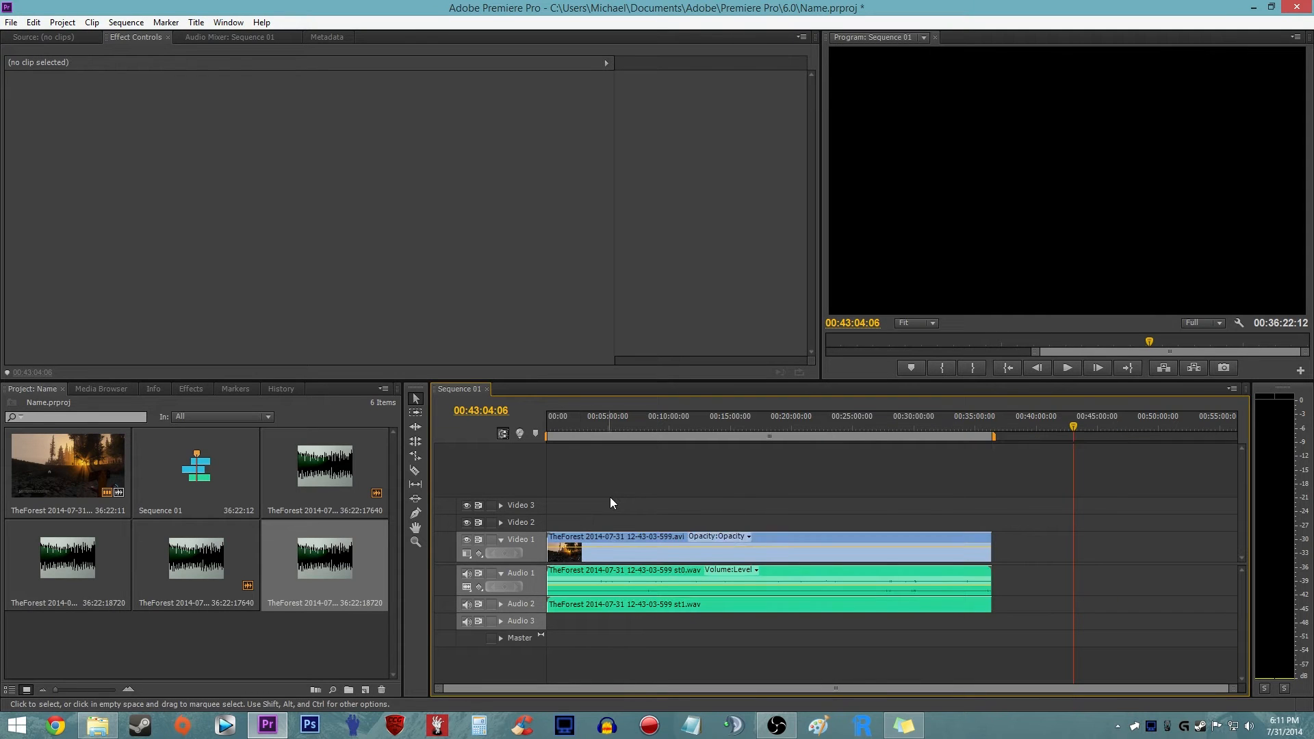
- Expand the Audio 1 and Audio 2 tracks to show their waveforms and briefly play the sequence from its start
{"action": "left_click", "coordinate": [501, 574]}
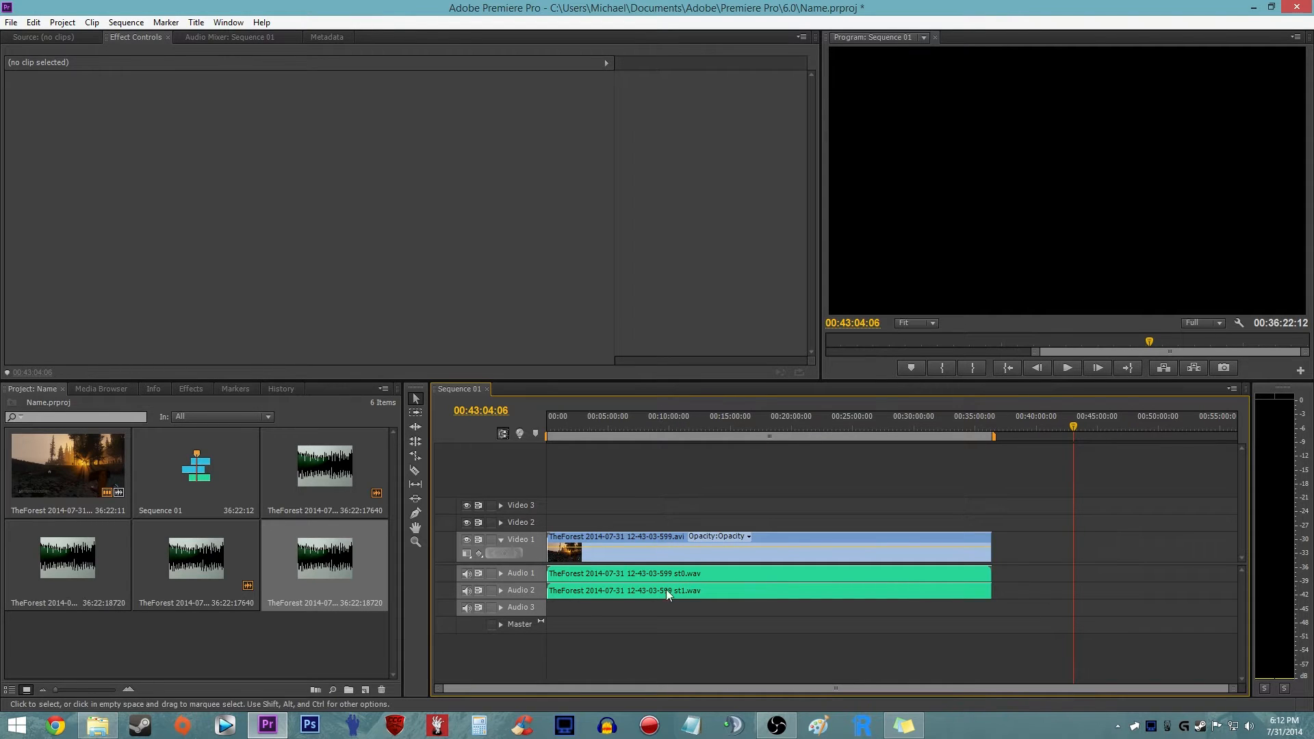
{"action": "left_click", "coordinate": [500, 573]}
{"action": "left_click", "coordinate": [502, 604]}
{"action": "key", "text": "space"}
{"action": "key", "text": "space"}
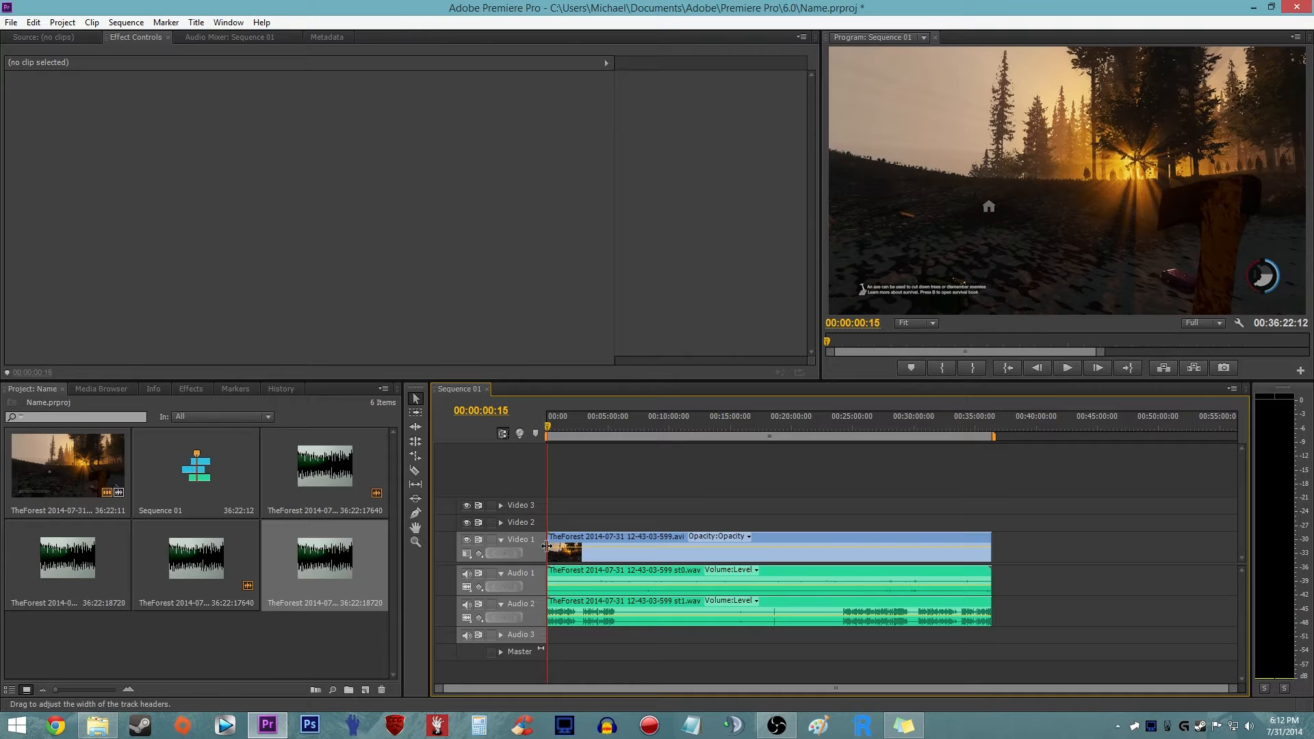
- Increase the height of the Audio 2 track in the timeline to enlarge its clip display
{"action": "key", "text": "backslash"}
{"action": "scroll", "coordinate": [643, 563], "scroll_direction": "down", "scroll_amount": 1}
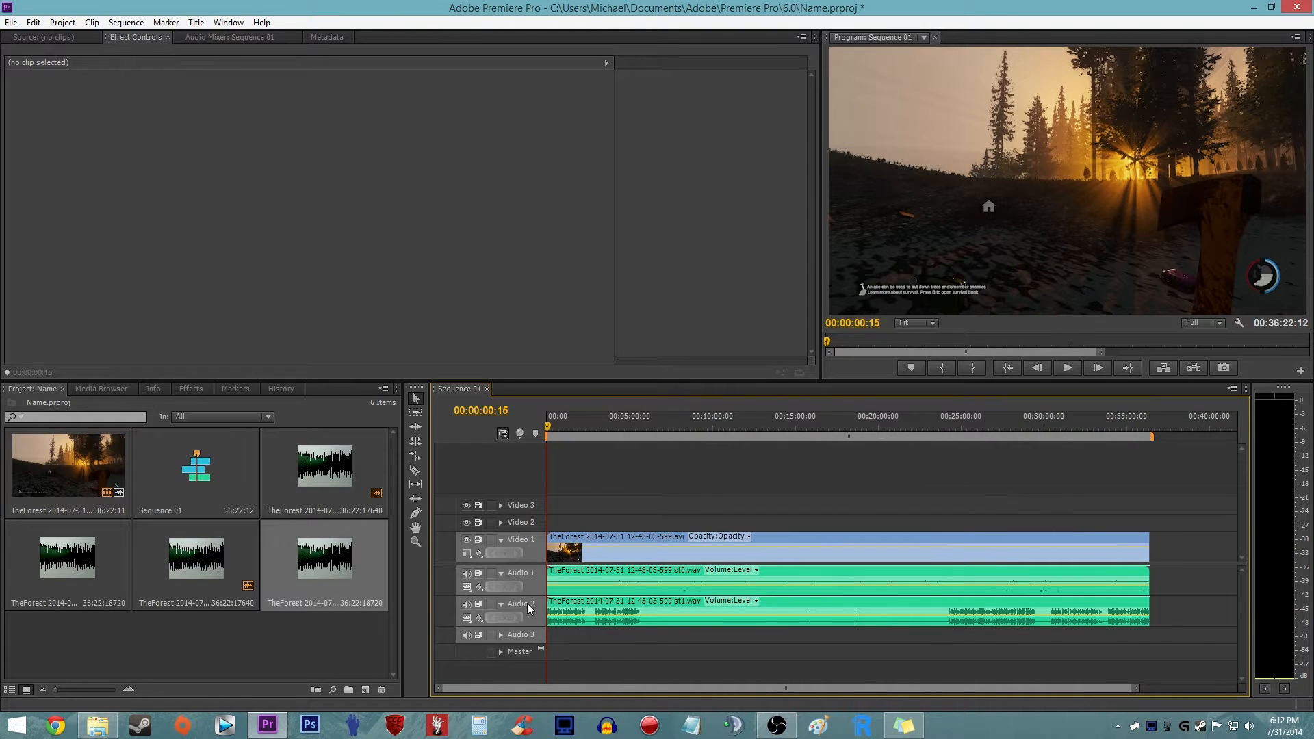
{"action": "scroll", "coordinate": [537, 604], "scroll_direction": "up", "scroll_amount": 1}
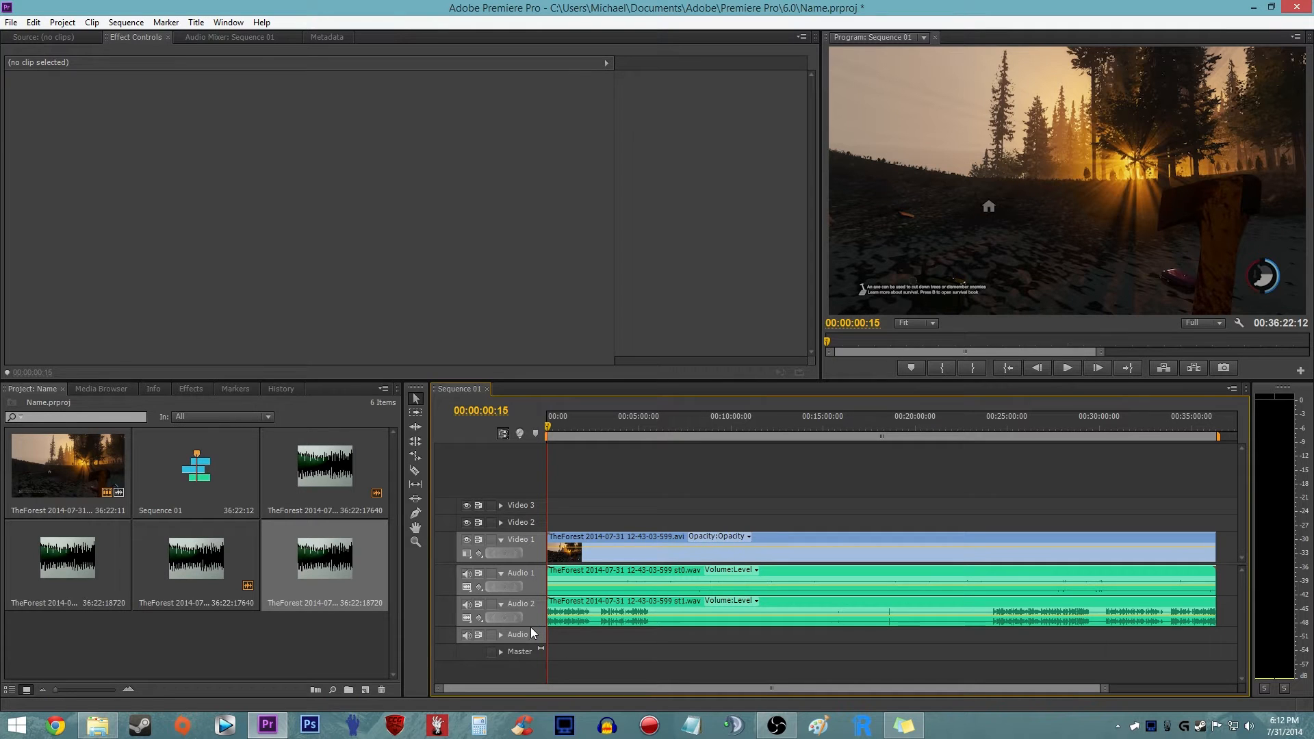
{"action": "left_click_drag", "start_coordinate": [534, 651], "coordinate": [536, 661]}
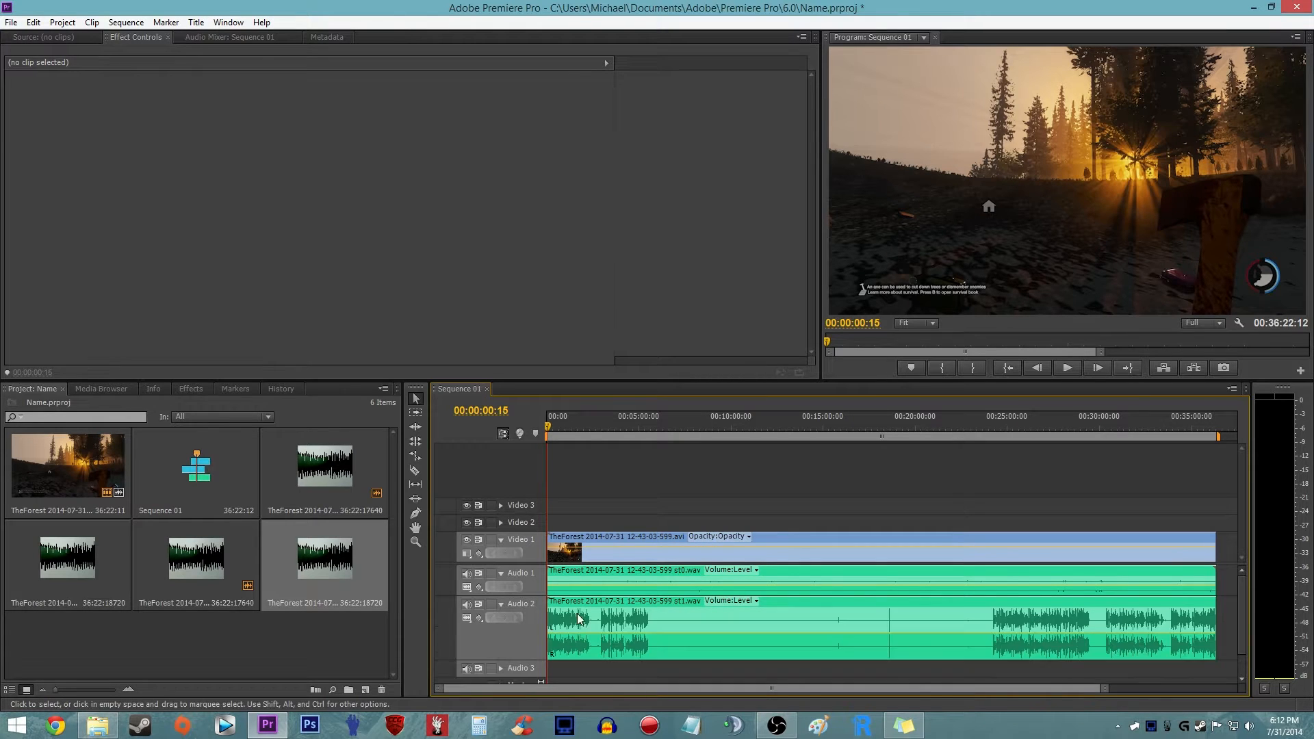
{"action": "scroll", "coordinate": [491, 603], "scroll_direction": "up", "scroll_amount": 4}
{"action": "scroll", "coordinate": [490, 621], "scroll_direction": "down", "scroll_amount": 3}
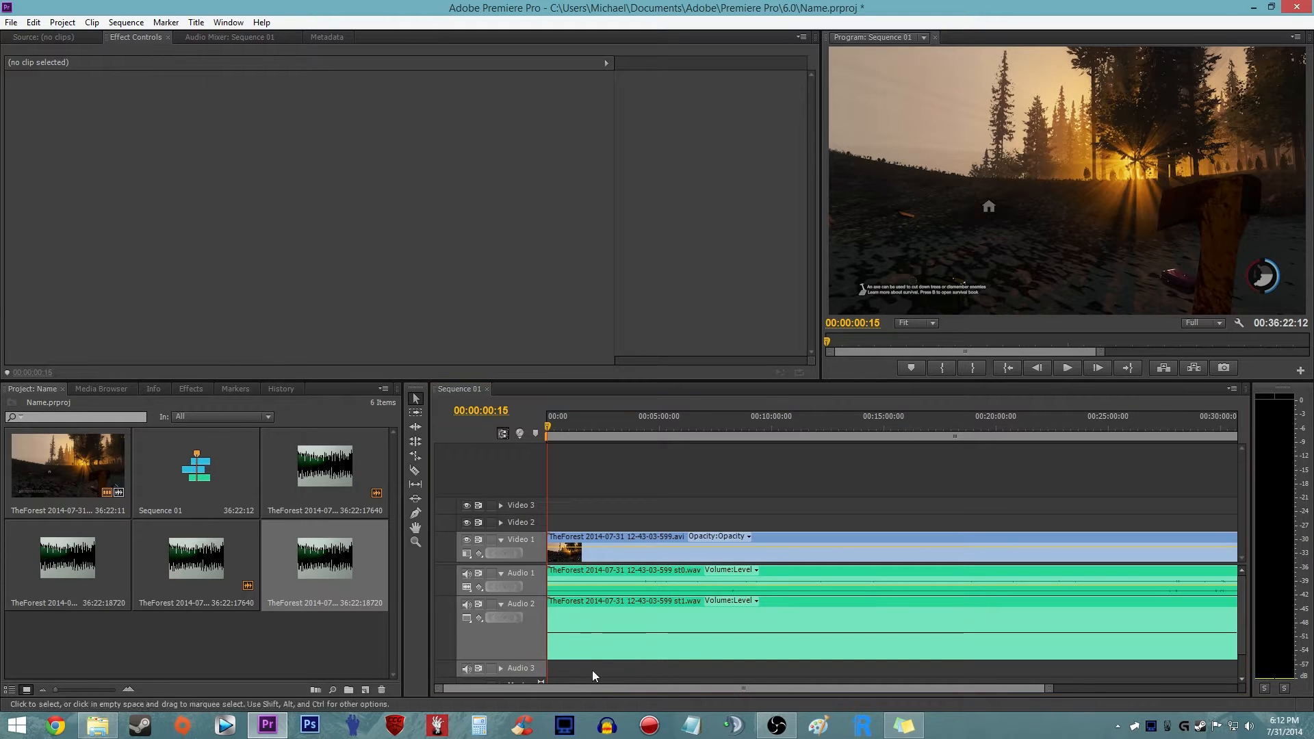
{"action": "mouse_move", "coordinate": [535, 659]}
{"action": "left_mouse_down"}
{"action": "mouse_move", "coordinate": [535, 627]}
{"action": "mouse_move", "coordinate": [534, 667]}
{"action": "left_mouse_up"}
{"action": "scroll", "coordinate": [651, 542], "scroll_direction": "down", "scroll_amount": 2}
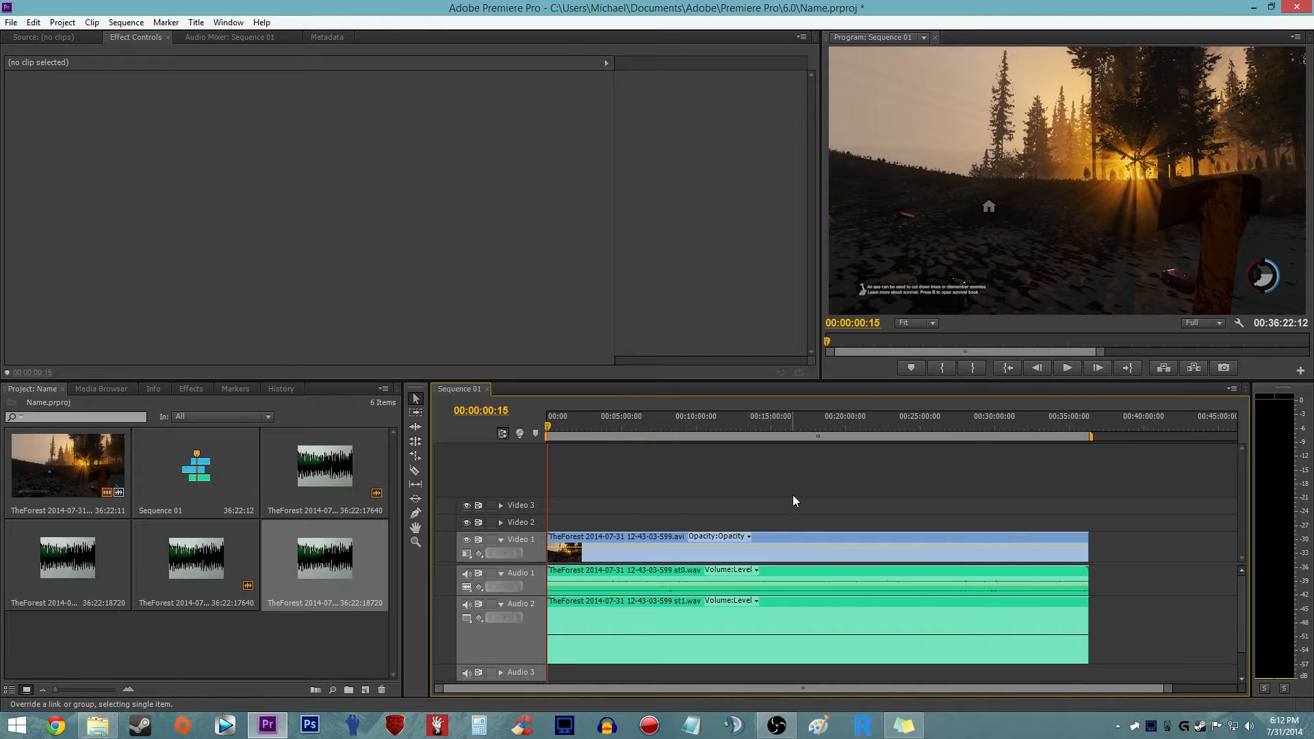
- Set the Audio 2 track's display style to Show Waveform, reduce the track's height slightly, and fit the sequence in the timeline
{"action": "left_click", "coordinate": [975, 619]}
{"action": "left_click", "coordinate": [467, 618]}
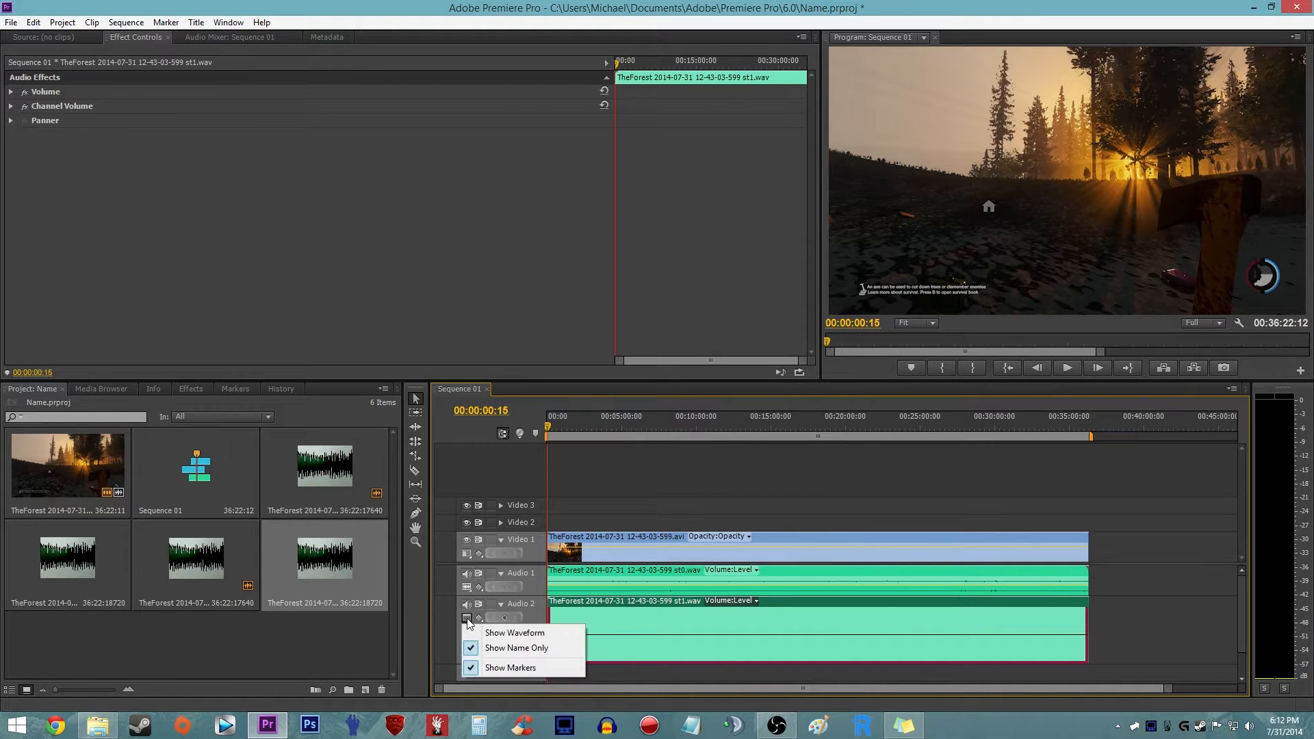
{"action": "left_click", "coordinate": [484, 633]}
{"action": "left_click", "coordinate": [466, 596]}
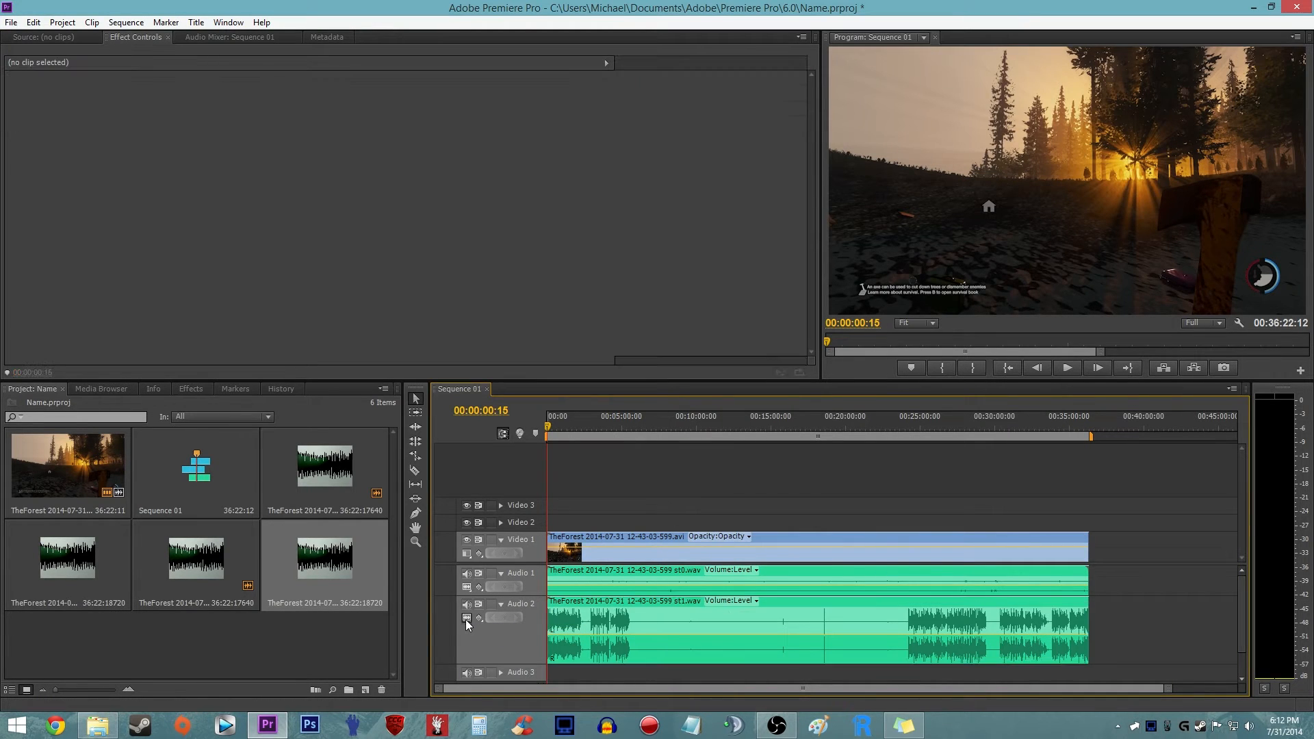
{"action": "left_click", "coordinate": [466, 618]}
{"action": "left_click", "coordinate": [500, 646]}
{"action": "mouse_move", "coordinate": [538, 670]}
{"action": "left_mouse_down"}
{"action": "mouse_move", "coordinate": [537, 633]}
{"action": "mouse_move", "coordinate": [537, 646]}
{"action": "left_mouse_up"}
{"action": "key", "text": "backslash"}
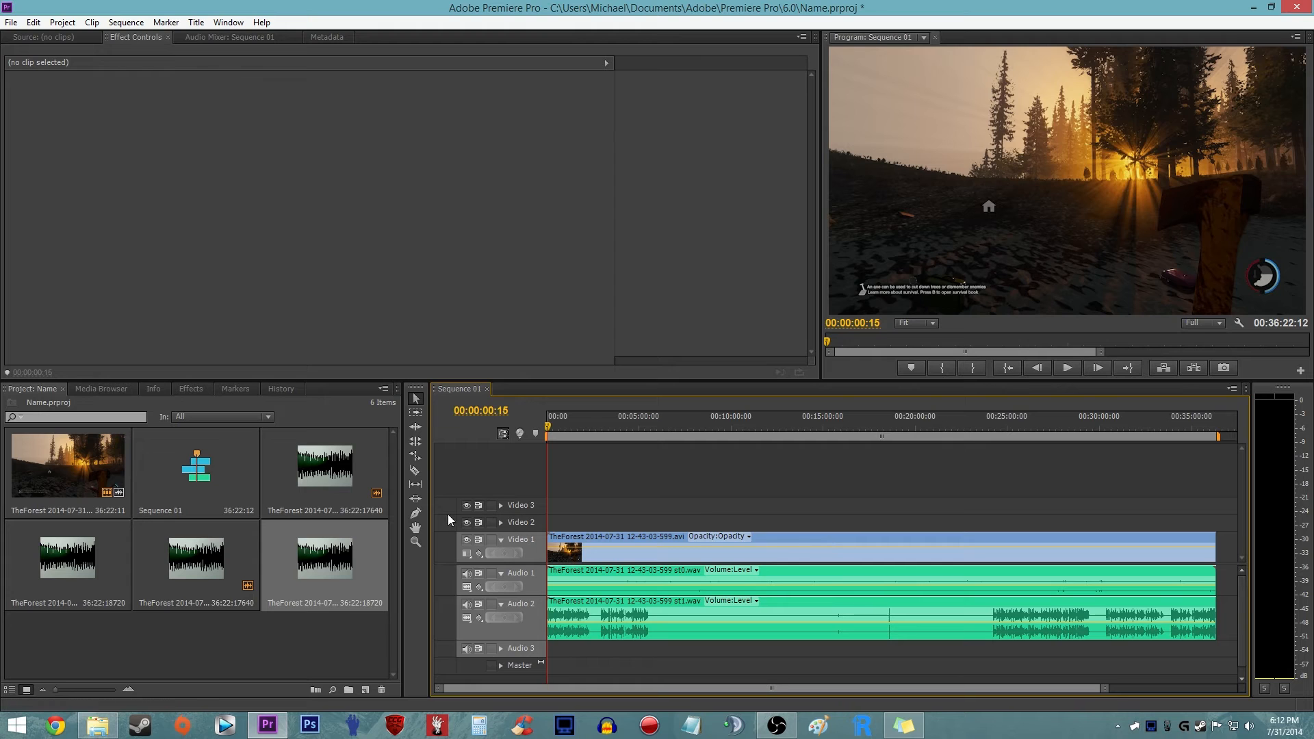
- Switch to the Razor tool with the timeline zoomed in on the first gap in the Audio 2 waveform
{"action": "scroll", "coordinate": [510, 477], "scroll_direction": "up", "scroll_amount": 3}
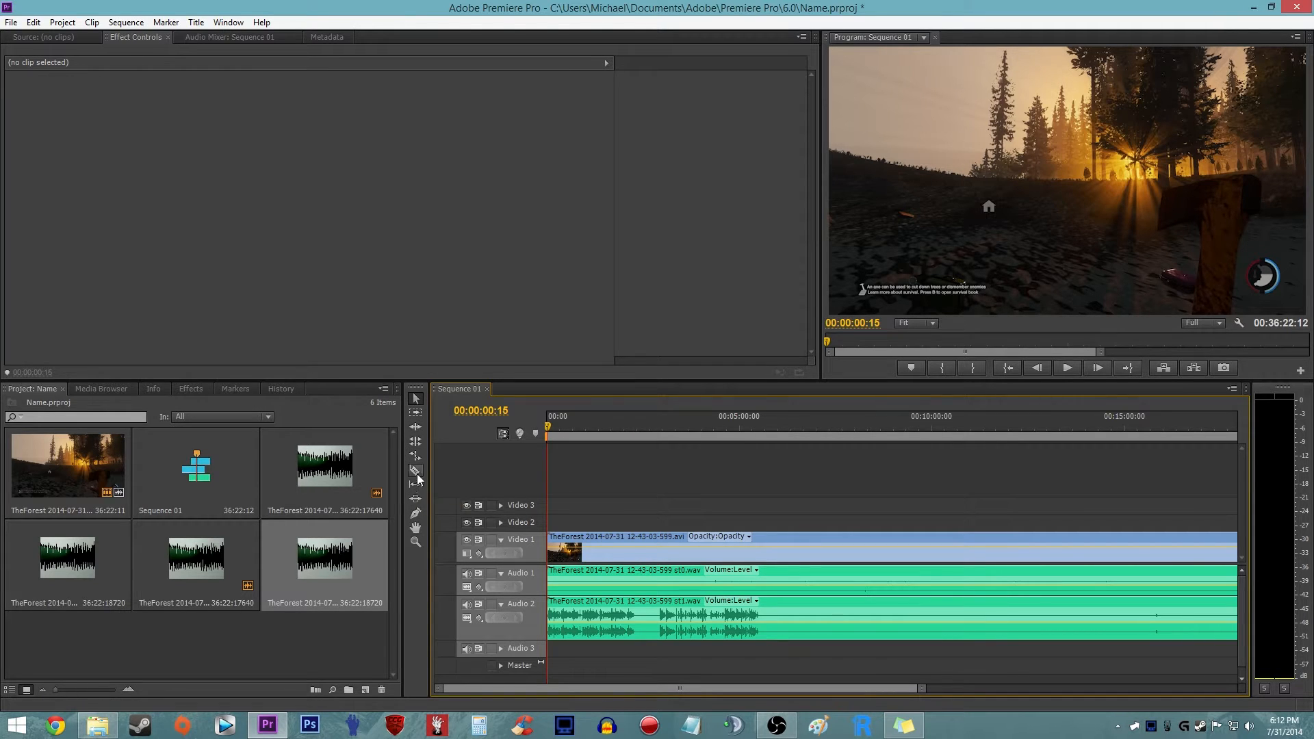
{"action": "scroll", "coordinate": [508, 478], "scroll_direction": "up", "scroll_amount": 1, "text": "alt"}
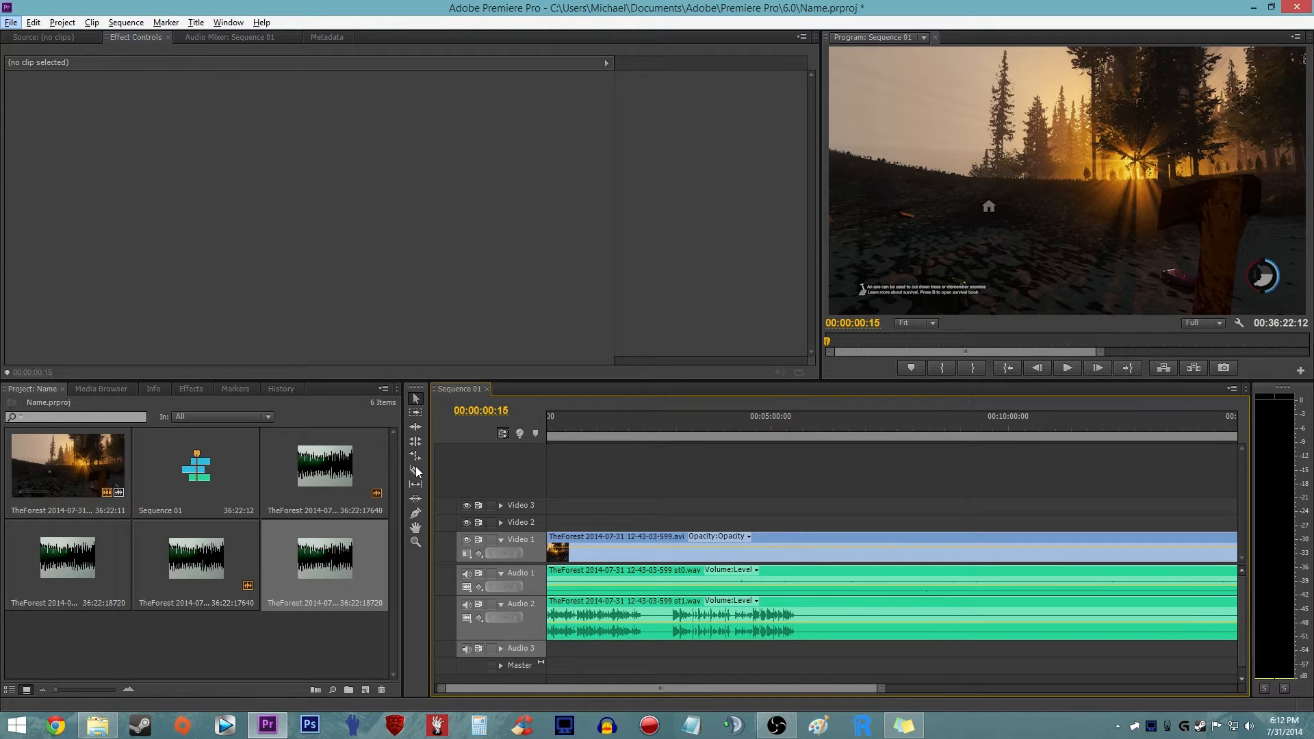
{"action": "left_click", "coordinate": [425, 466]}
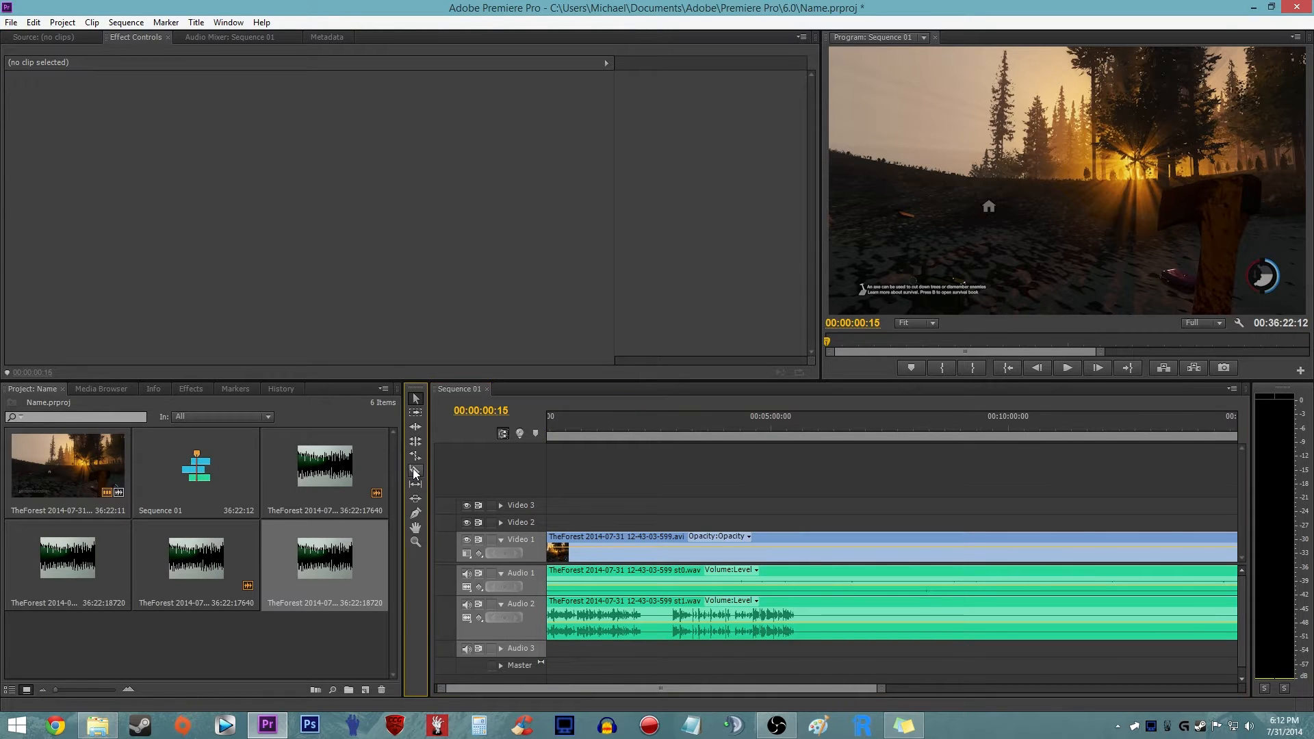
{"action": "left_click", "coordinate": [679, 499]}
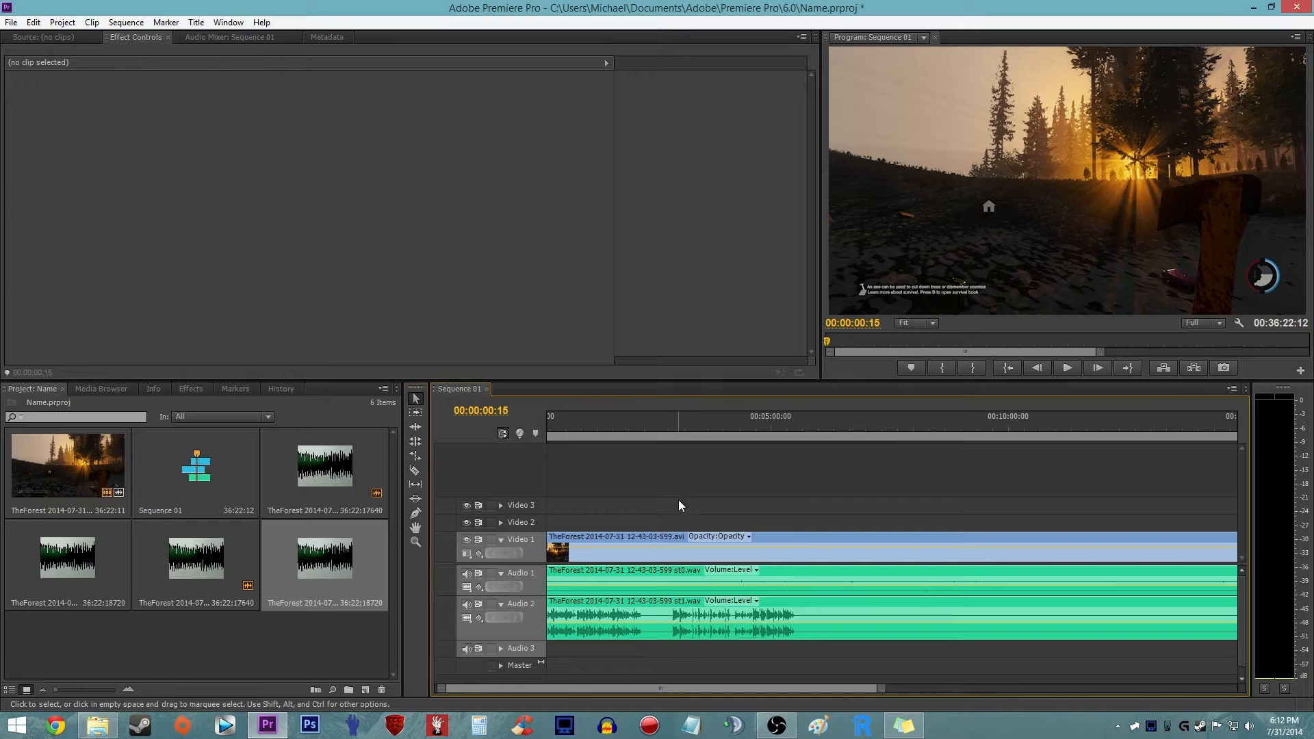
{"action": "left_click", "coordinate": [418, 471]}
{"action": "scroll", "coordinate": [428, 477], "scroll_direction": "up", "scroll_amount": 3, "text": "alt"}
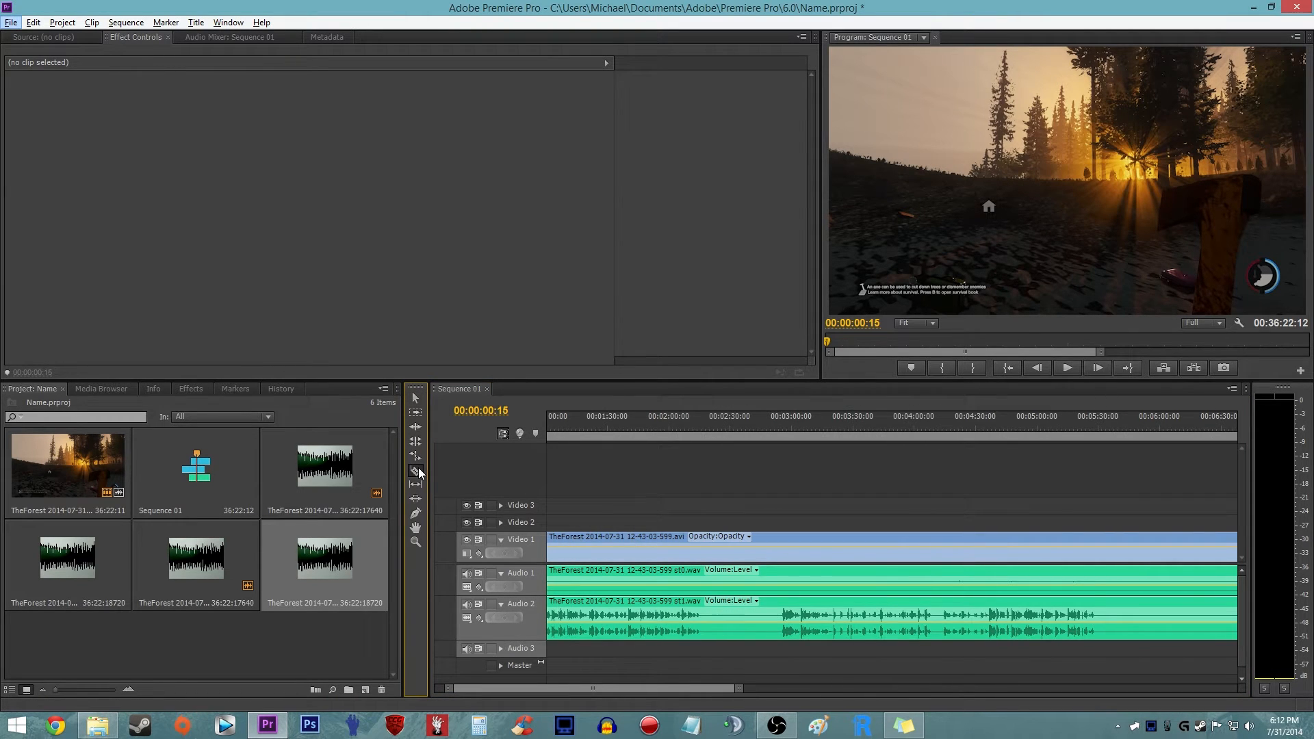
{"action": "left_click", "coordinate": [553, 483]}
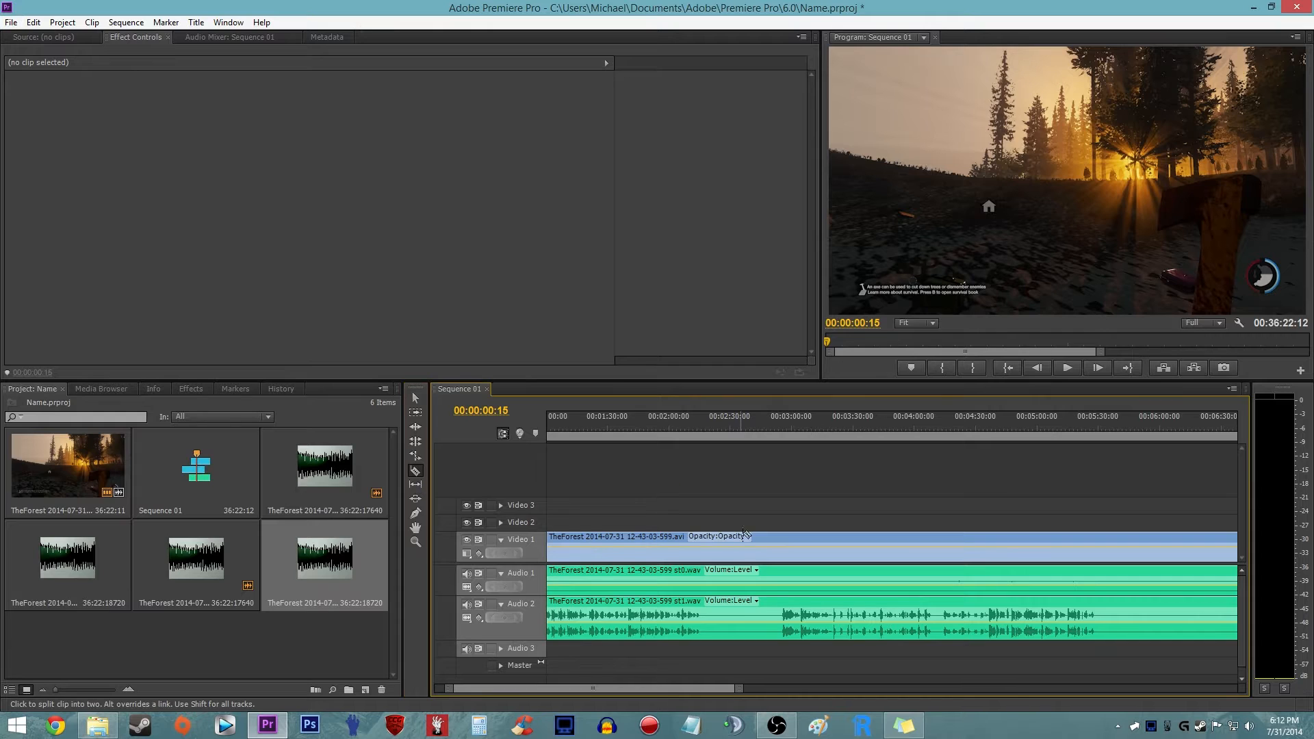
- Cut the Video 1, Audio 1 and Audio 2 clips at both ends of the silent gap, about 00:02:17 and 00:02:55
{"action": "scroll", "coordinate": [669, 522], "scroll_direction": "up", "scroll_amount": 3, "text": "alt"}
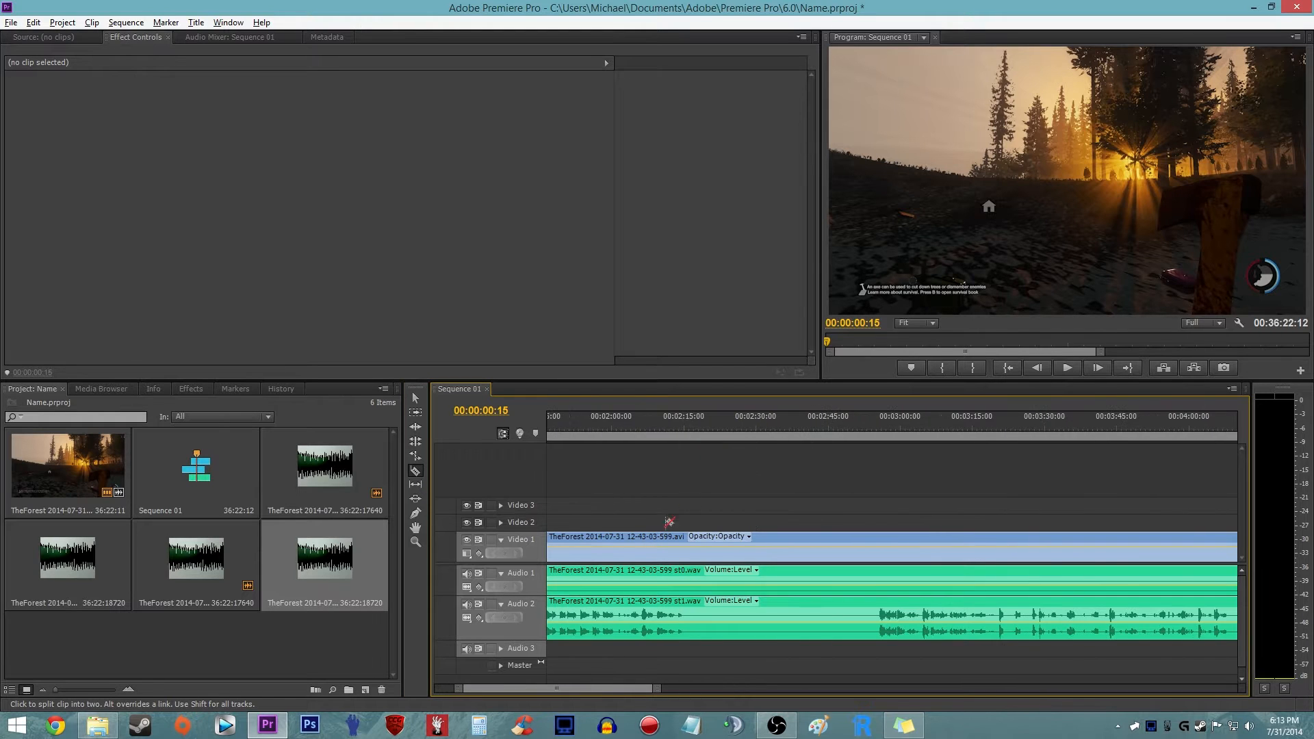
{"action": "left_click", "coordinate": [697, 553]}
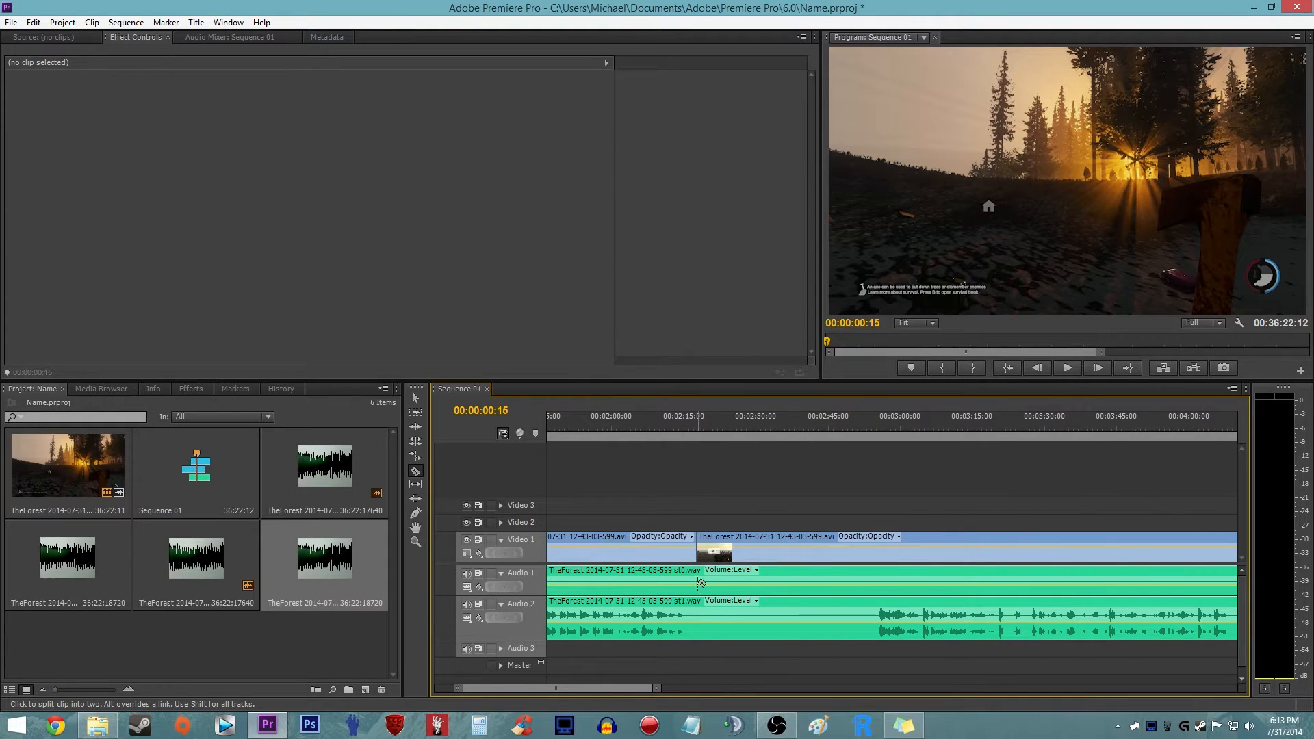
{"action": "left_click", "coordinate": [702, 621]}
{"action": "left_click", "coordinate": [878, 548]}
{"action": "left_click", "coordinate": [878, 574]}
{"action": "left_click", "coordinate": [879, 616]}
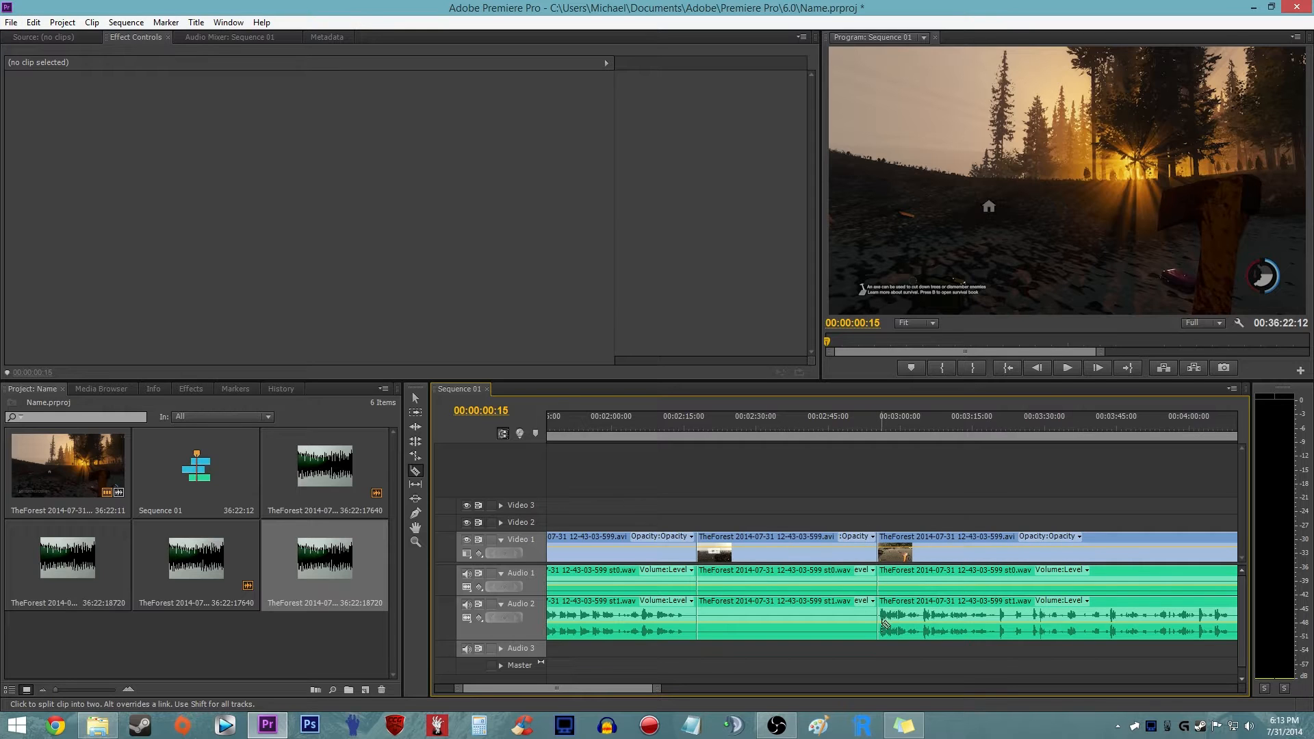
- Undo the cuts at the end of the silent gap and the first cut on Audio 2
{"action": "scroll", "coordinate": [811, 479], "scroll_direction": "down", "scroll_amount": 3, "text": "alt"}
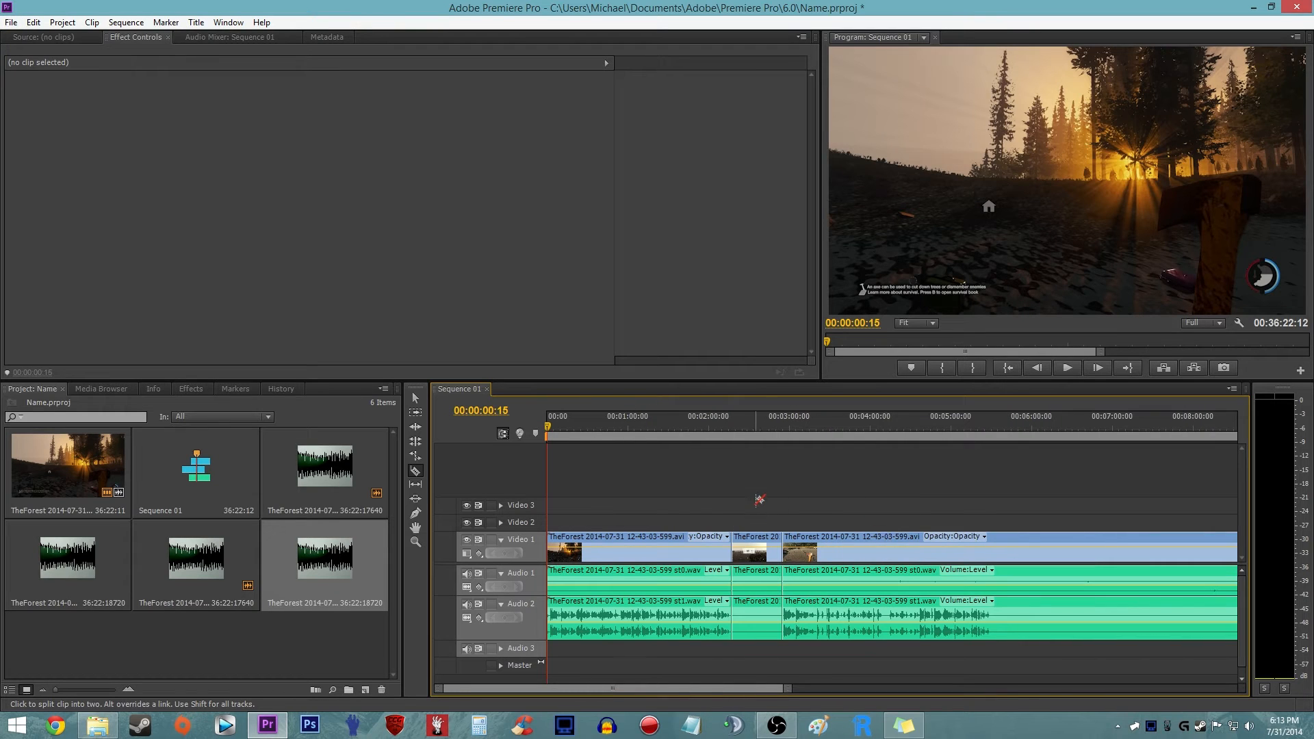
{"action": "scroll", "coordinate": [761, 498], "scroll_direction": "up", "scroll_amount": 3, "text": "alt"}
{"action": "key", "text": "ctrl+z"}
{"action": "key", "text": "ctrl+z"}
{"action": "key", "text": "ctrl+z"}
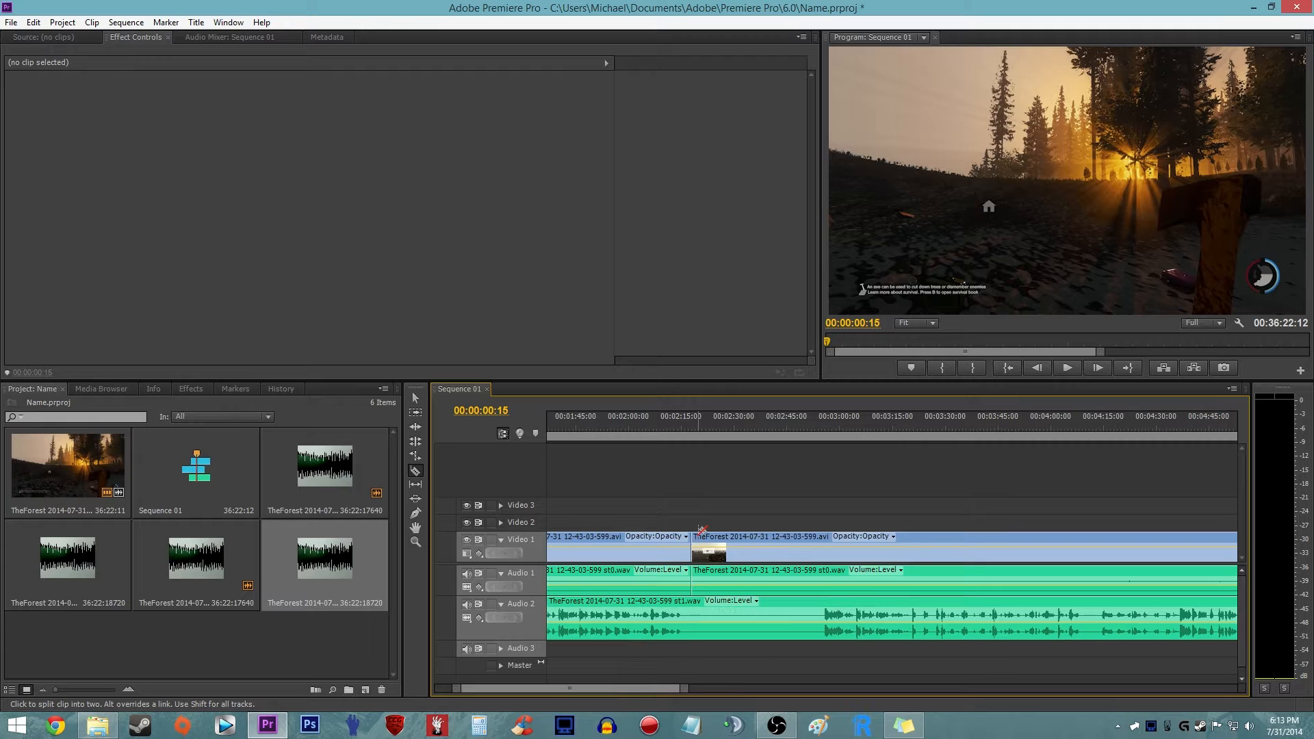
- Try more razor cuts on the Audio 1 and Audio 2 clips around the silent gap, and undo the cuts
{"action": "scroll", "coordinate": [709, 517], "scroll_direction": "up", "scroll_amount": 2, "text": "alt"}
{"action": "left_click", "coordinate": [722, 573]}
{"action": "left_click", "coordinate": [833, 582]}
{"action": "left_click", "coordinate": [663, 622]}
{"action": "key", "text": "ctrl+z"}
{"action": "key", "text": "ctrl+z"}
{"action": "key", "text": "ctrl+z"}
{"action": "key", "text": "ctrl+z"}
{"action": "scroll", "coordinate": [727, 520], "scroll_direction": "down", "scroll_amount": 3, "text": "alt"}
- Cut the Video 1, Audio 1 and Audio 2 clips at about 00:02:21, where the silent gap begins
{"action": "left_click", "coordinate": [727, 553]}
{"action": "scroll", "coordinate": [744, 528], "scroll_direction": "down", "scroll_amount": 5, "text": "alt"}
{"action": "left_click", "coordinate": [582, 573]}
{"action": "left_click", "coordinate": [583, 607]}
{"action": "scroll", "coordinate": [575, 548], "scroll_direction": "up", "scroll_amount": 6, "text": "alt"}
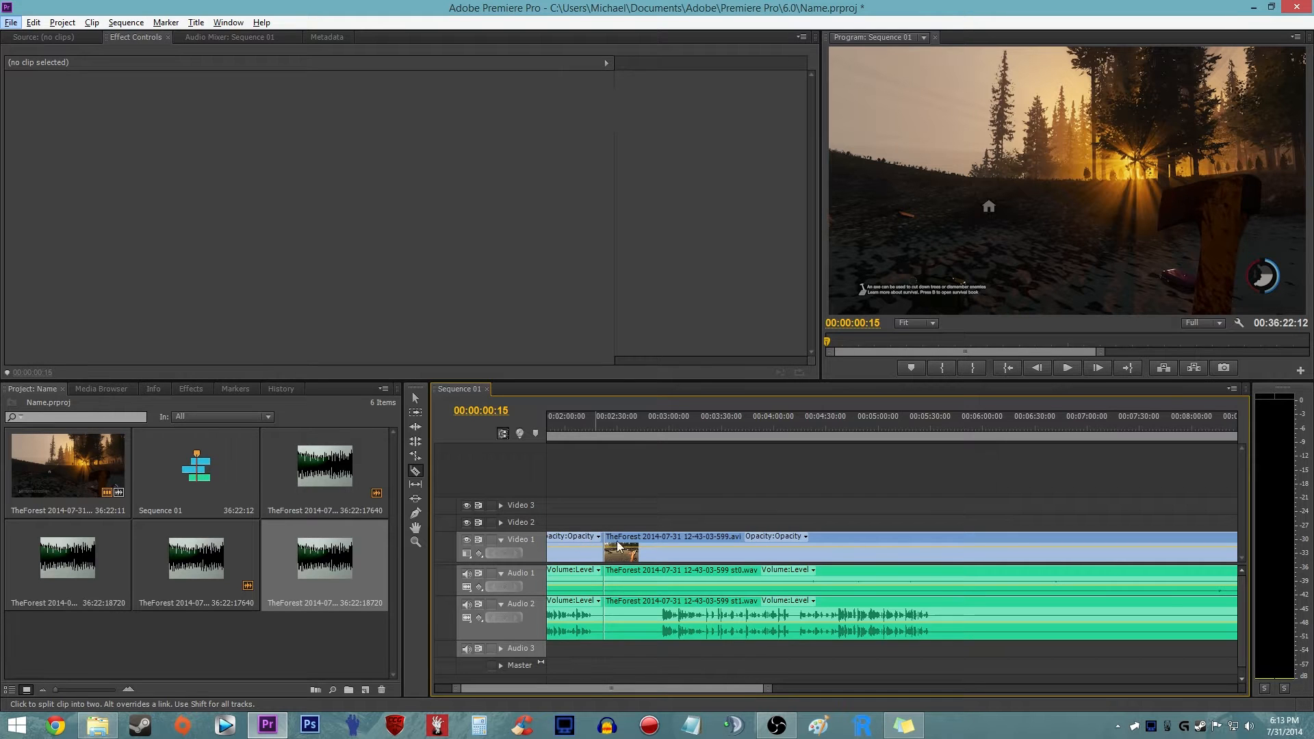
{"action": "left_click_drag", "start_coordinate": [606, 688], "coordinate": [585, 689]}
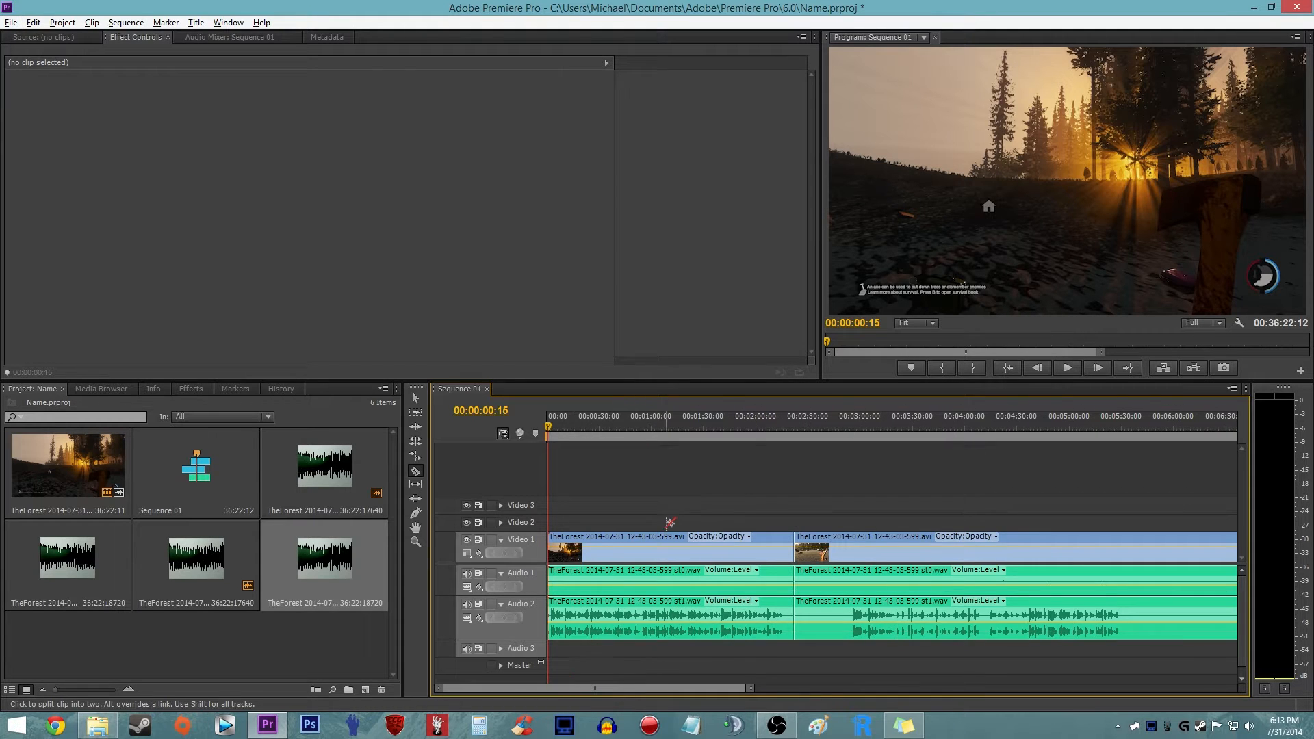
- Examine the Audio 2 waveform across the whole sequence for silent stretches between the commentary sections
{"action": "scroll", "coordinate": [670, 522], "scroll_direction": "down", "scroll_amount": 6, "text": "alt"}
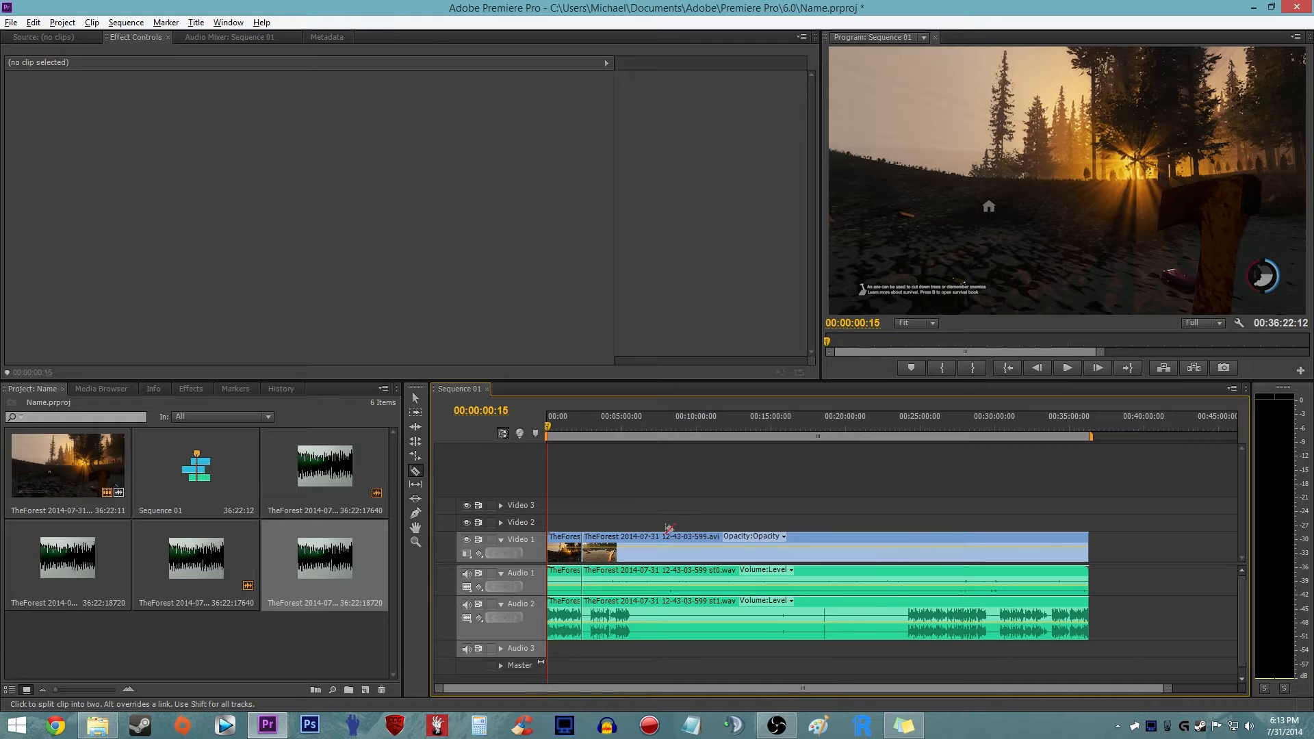
{"action": "scroll", "coordinate": [668, 528], "scroll_direction": "up", "scroll_amount": 6, "text": "alt"}
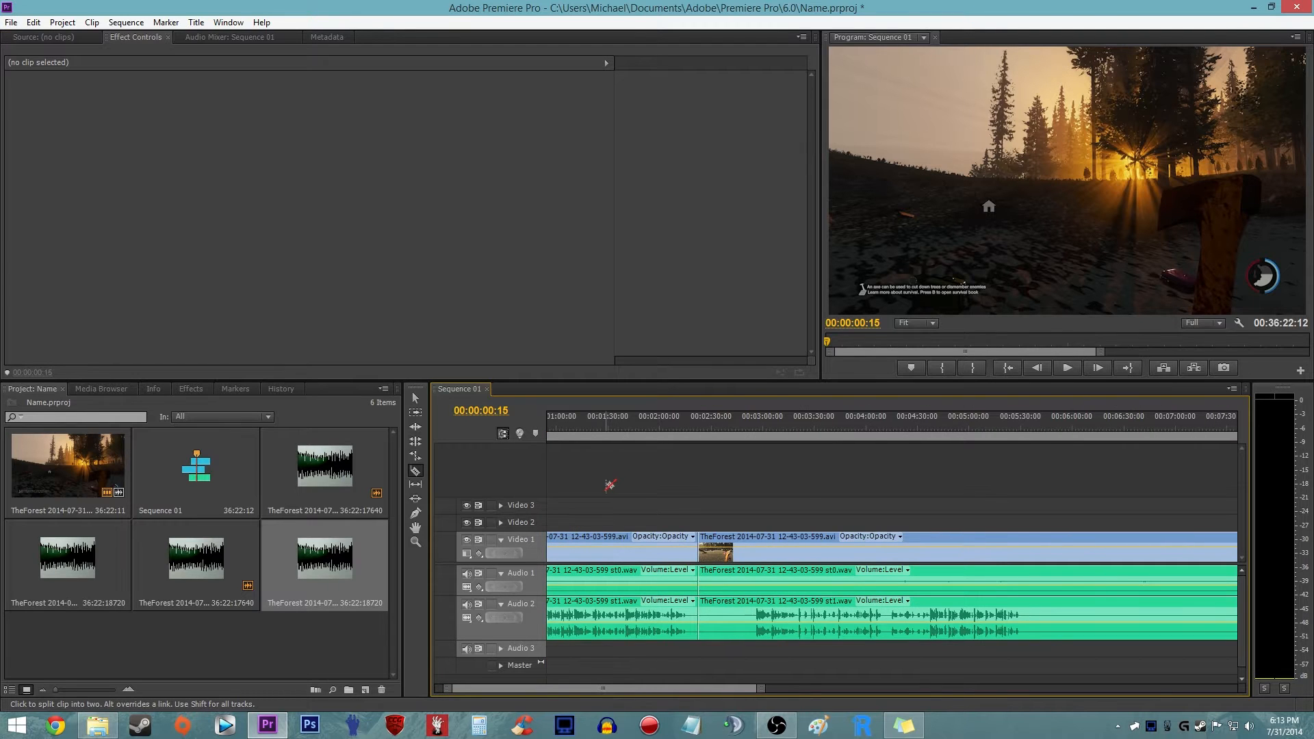
{"action": "scroll", "coordinate": [607, 485], "scroll_direction": "down", "scroll_amount": 6, "text": "alt"}
{"action": "scroll", "coordinate": [535, 544], "scroll_direction": "up", "scroll_amount": 7, "text": "alt"}
{"action": "scroll", "coordinate": [643, 553], "scroll_direction": "down", "scroll_amount": 6, "text": "alt"}
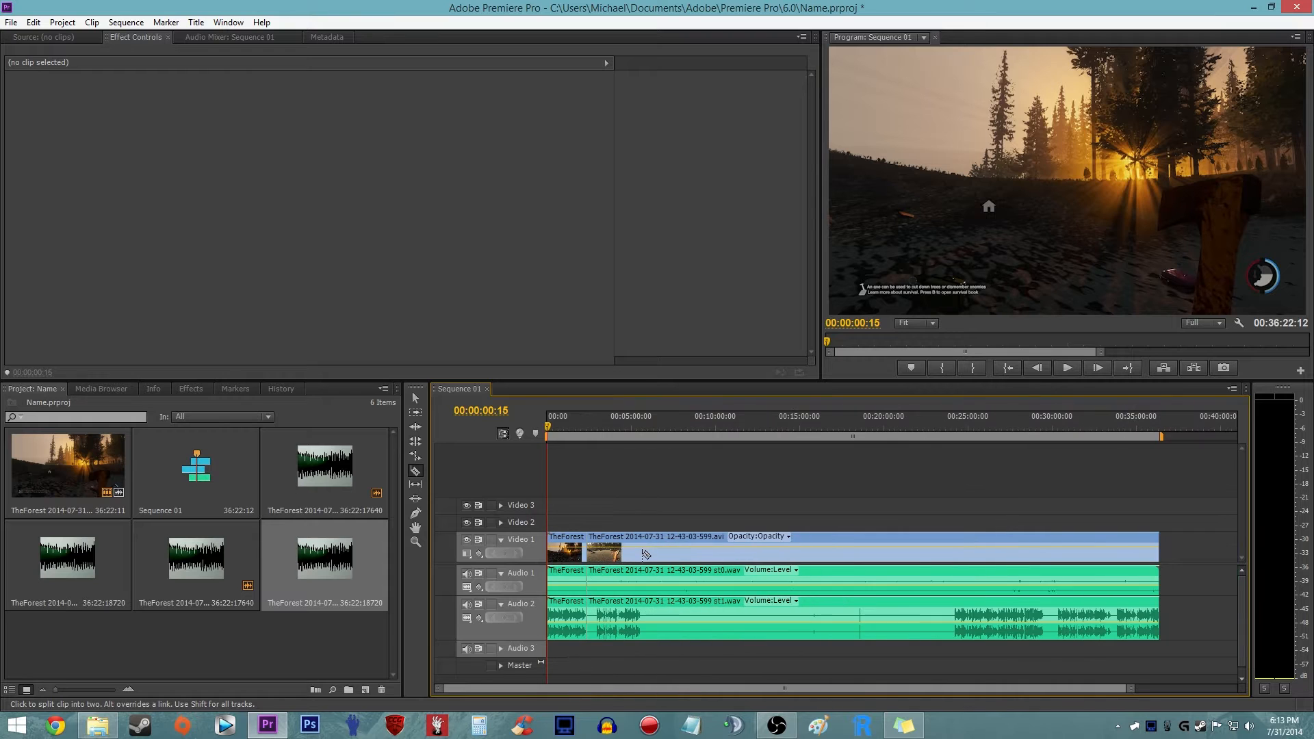
{"action": "scroll", "coordinate": [643, 547], "scroll_direction": "up", "scroll_amount": 6, "text": "alt"}
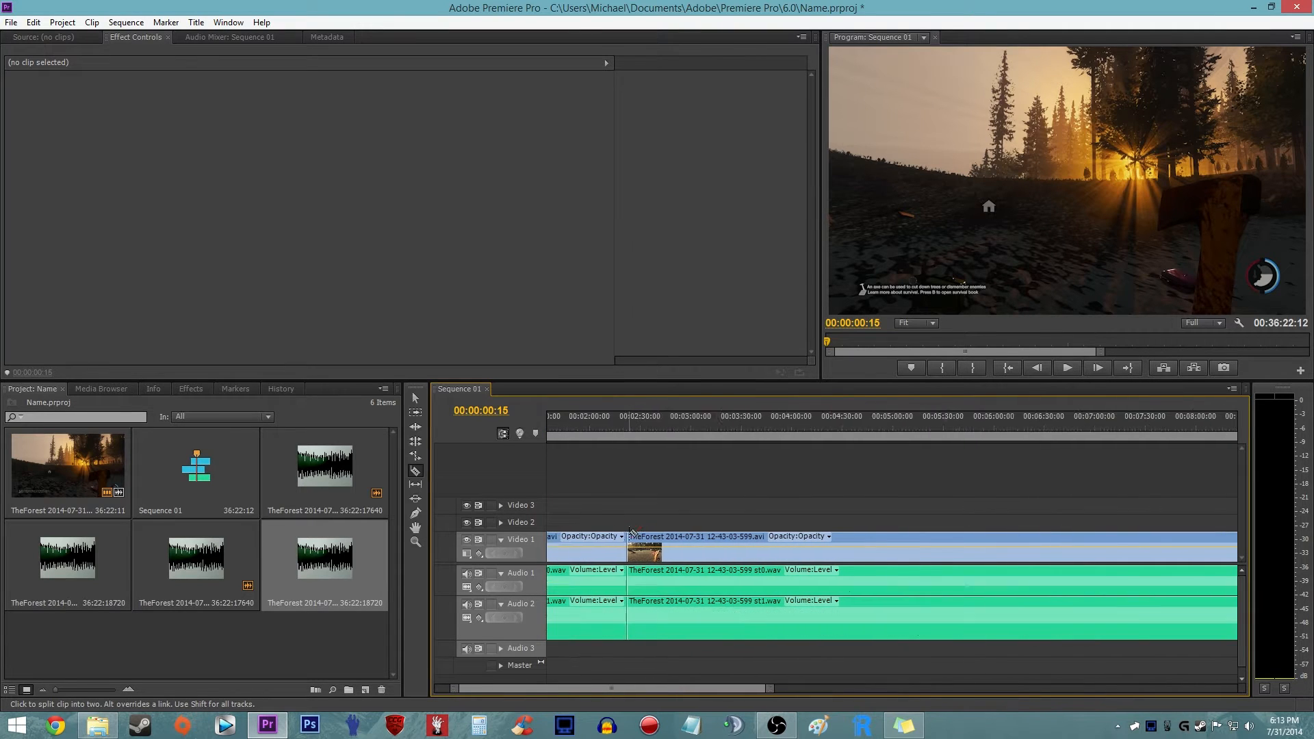
{"action": "scroll", "coordinate": [633, 533], "scroll_direction": "down", "scroll_amount": 6, "text": "alt"}
{"action": "scroll", "coordinate": [1096, 563], "scroll_direction": "up", "scroll_amount": 4, "text": "alt"}
{"action": "scroll", "coordinate": [1095, 563], "scroll_direction": "down", "scroll_amount": 3, "text": "alt"}
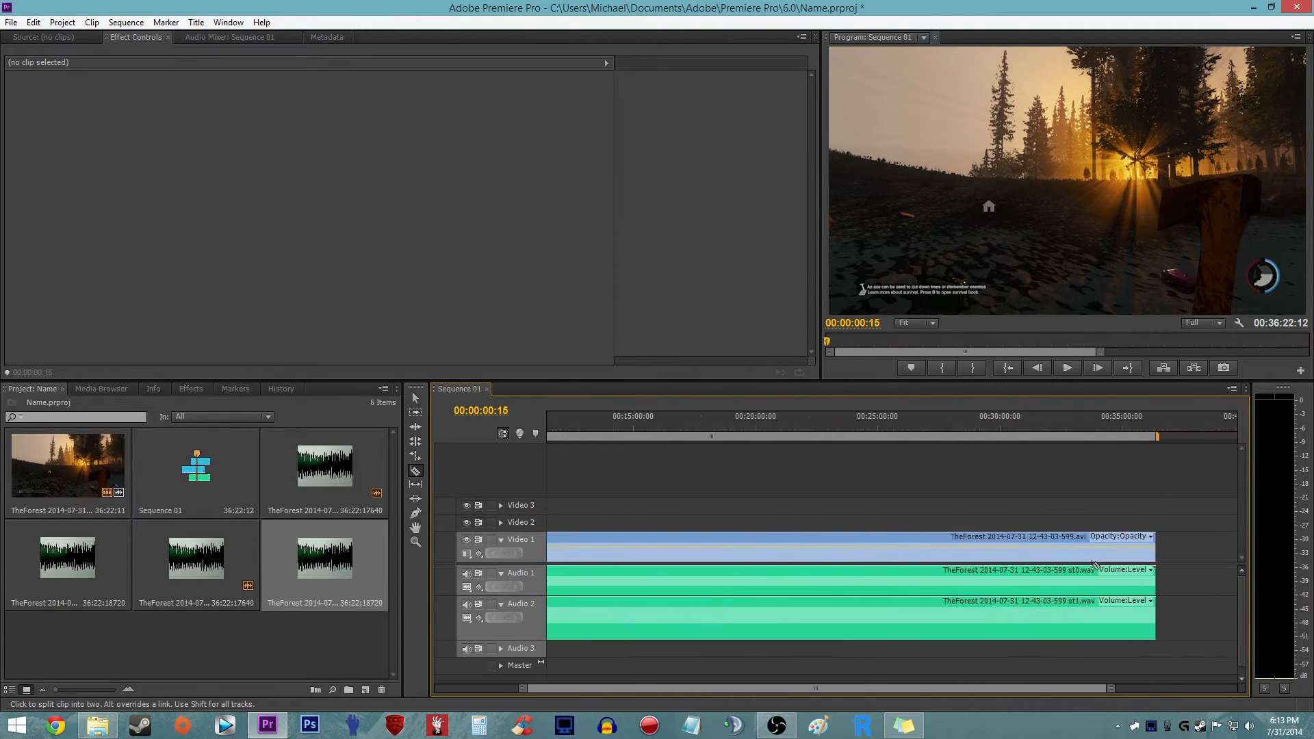
{"action": "scroll", "coordinate": [1094, 564], "scroll_direction": "down", "scroll_amount": 4, "text": "alt"}
- Cut the clips on all tracks at about 00:02:55, just before the commentary resumes on Audio 2
{"action": "scroll", "coordinate": [711, 540], "scroll_direction": "up", "scroll_amount": 5, "text": "alt"}
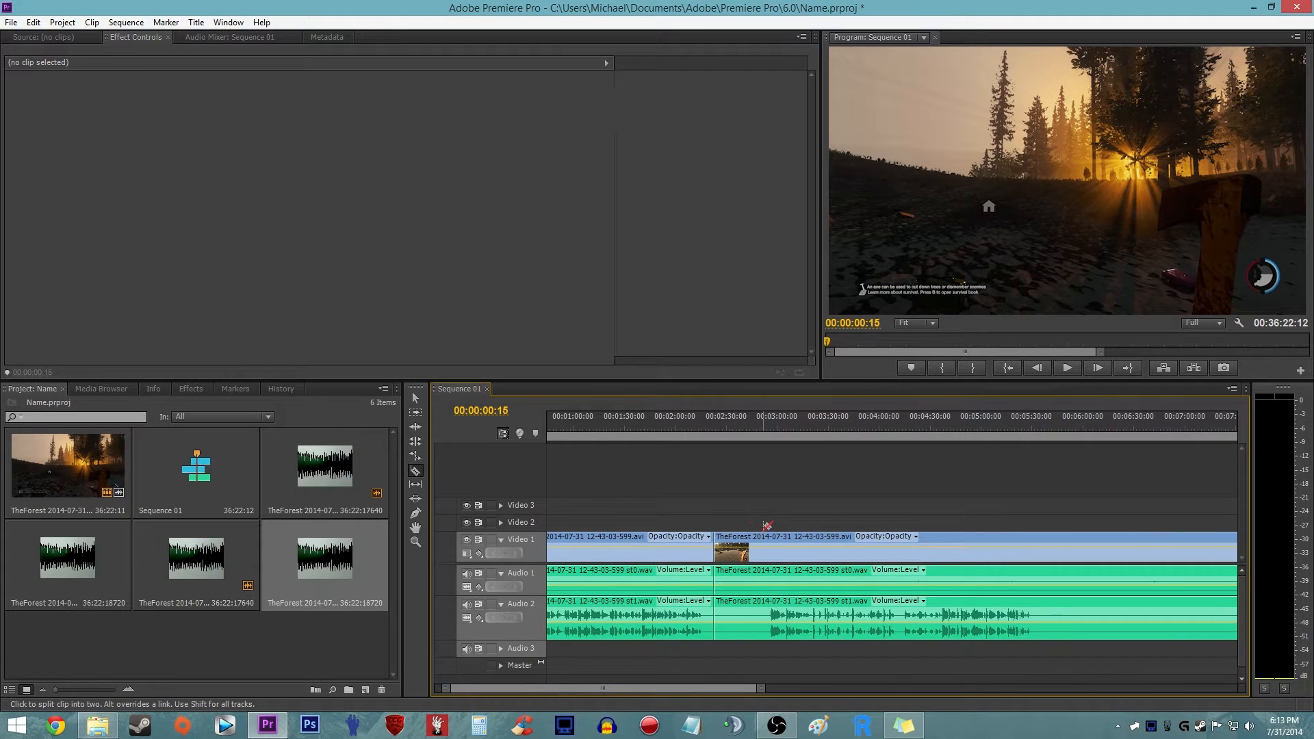
{"action": "scroll", "coordinate": [715, 520], "scroll_direction": "up", "scroll_amount": 2, "text": "alt"}
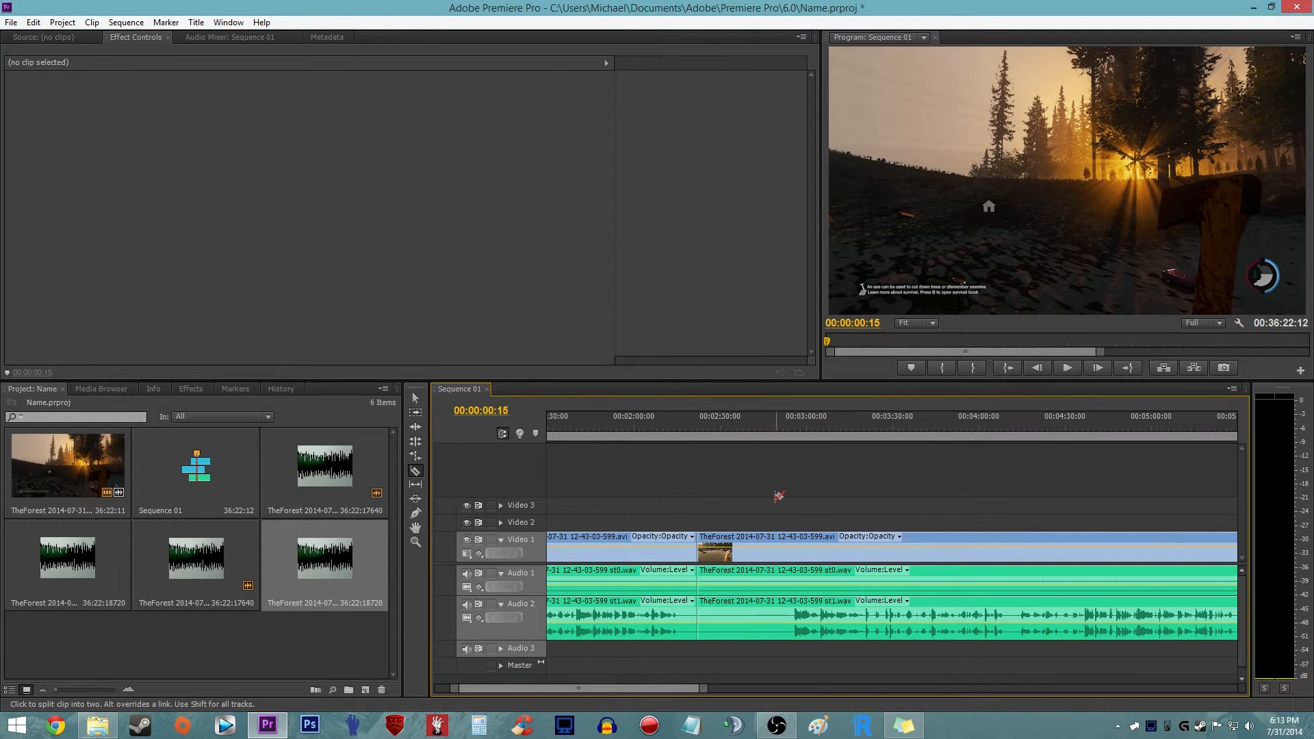
{"action": "scroll", "coordinate": [712, 511], "scroll_direction": "up", "scroll_amount": 1, "text": "alt"}
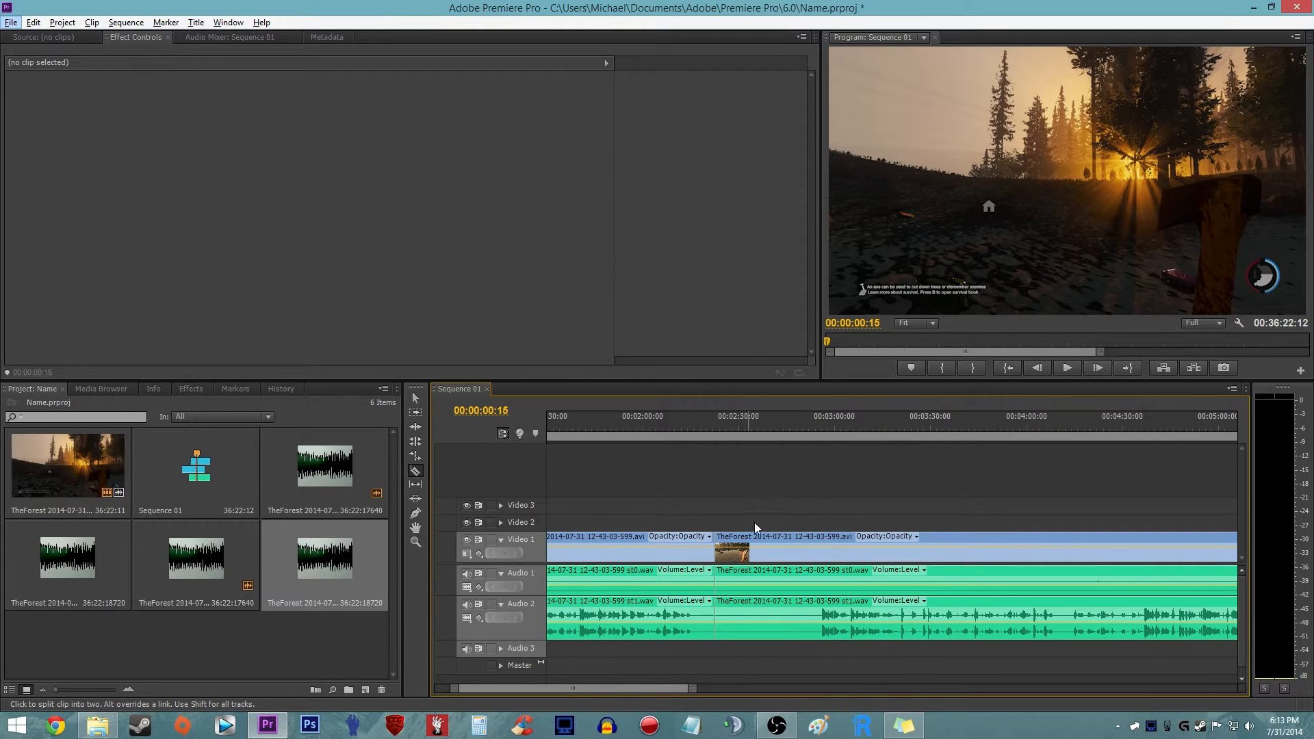
{"action": "scroll", "coordinate": [732, 522], "scroll_direction": "up", "scroll_amount": 2, "text": "alt"}
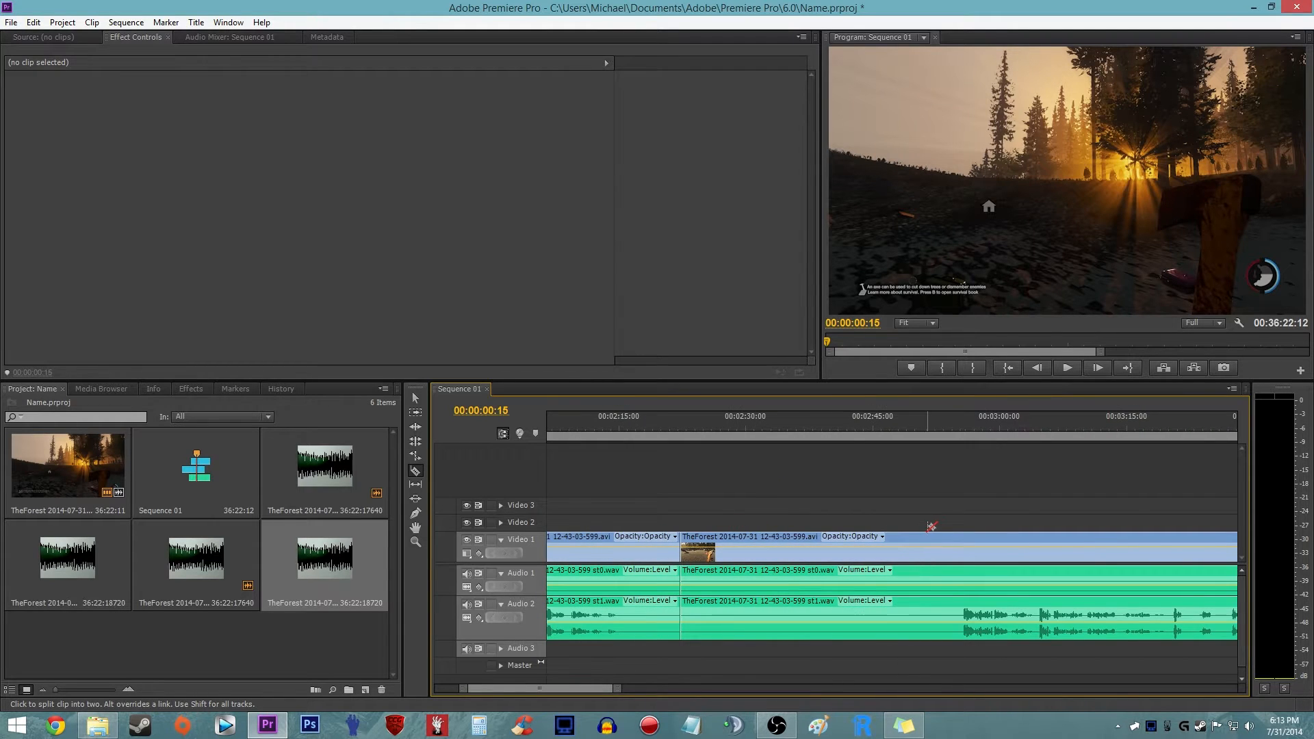
{"action": "left_click", "coordinate": [956, 548]}
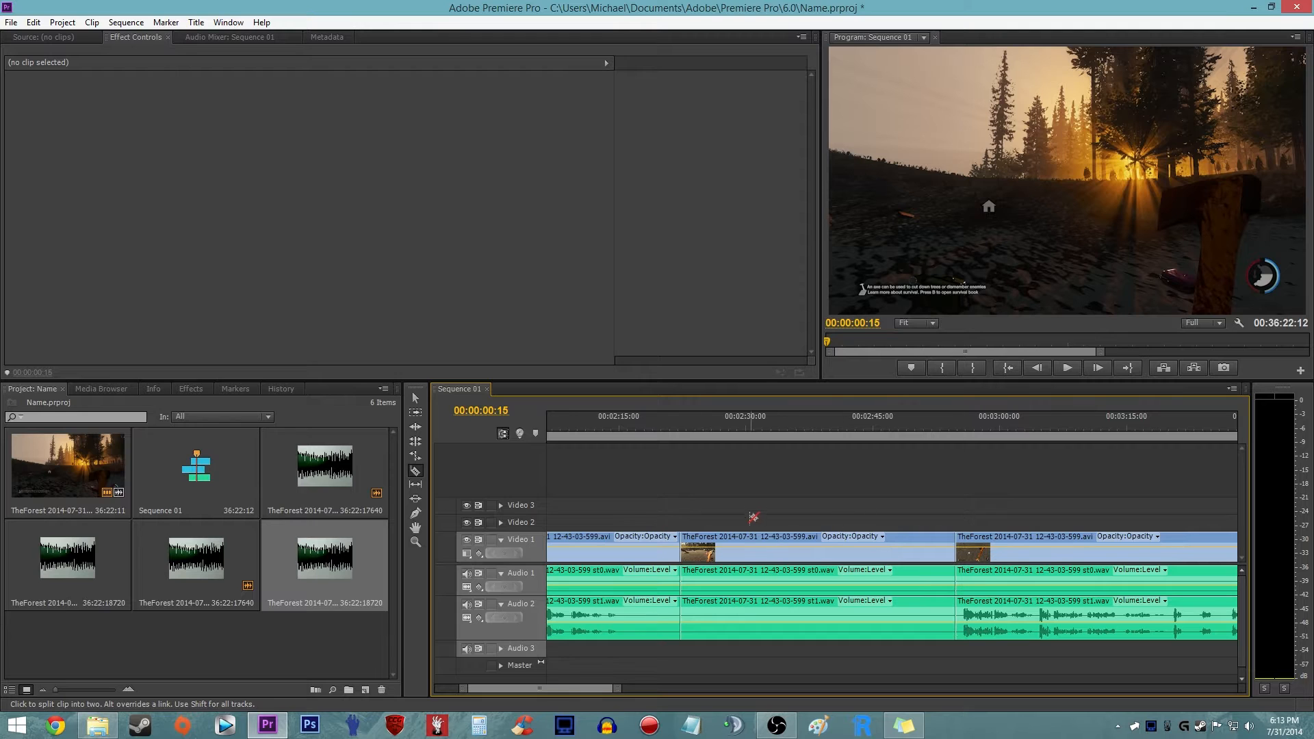
- Delete the silent video and audio segments between about 00:02:22 and 00:02:55
{"action": "key", "text": "v"}
{"action": "scroll", "coordinate": [765, 512], "scroll_direction": "down", "scroll_amount": 3, "text": "alt"}
{"action": "left_click", "coordinate": [802, 564]}
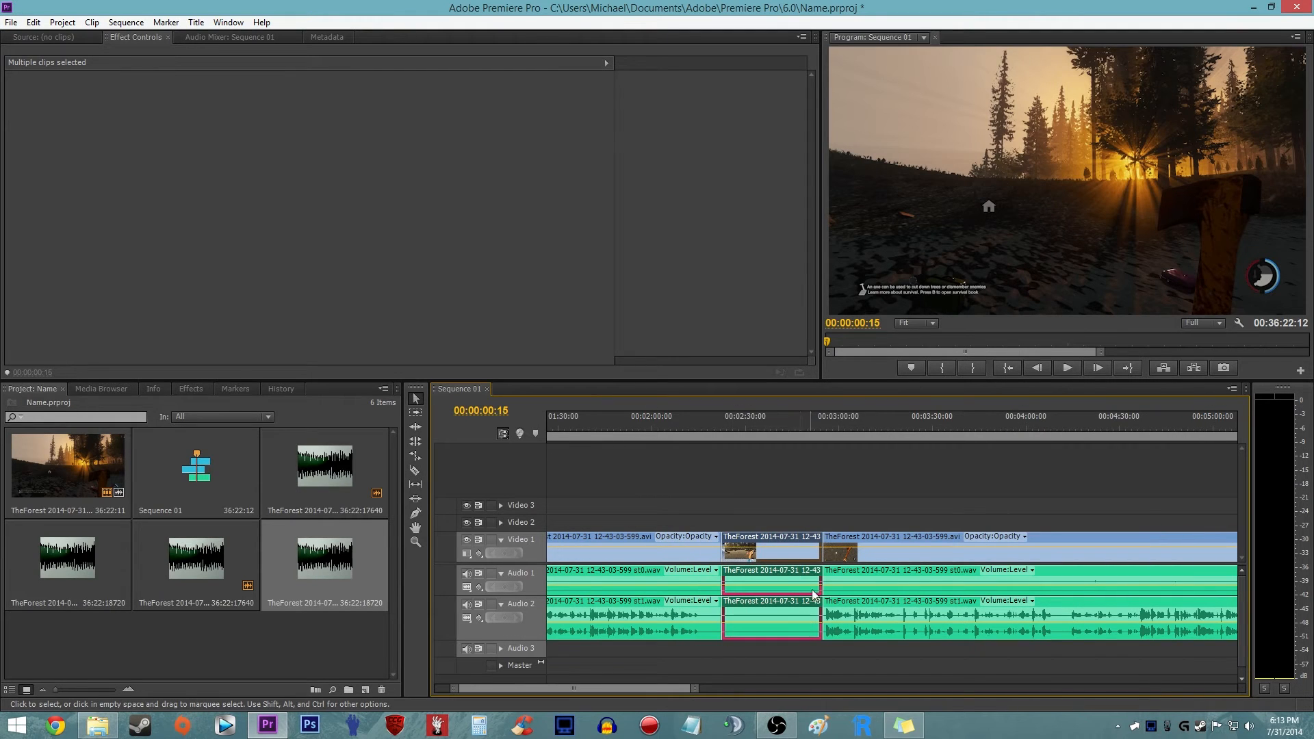
{"action": "key", "text": "Delete"}
- Cut the clips on all tracks at both ends of the long silent stretch, about 00:05:30 and 00:24:00
{"action": "scroll", "coordinate": [782, 545], "scroll_direction": "down", "scroll_amount": 4, "text": "alt"}
{"action": "key", "text": "c"}
{"action": "key", "text": "ctrl+z"}
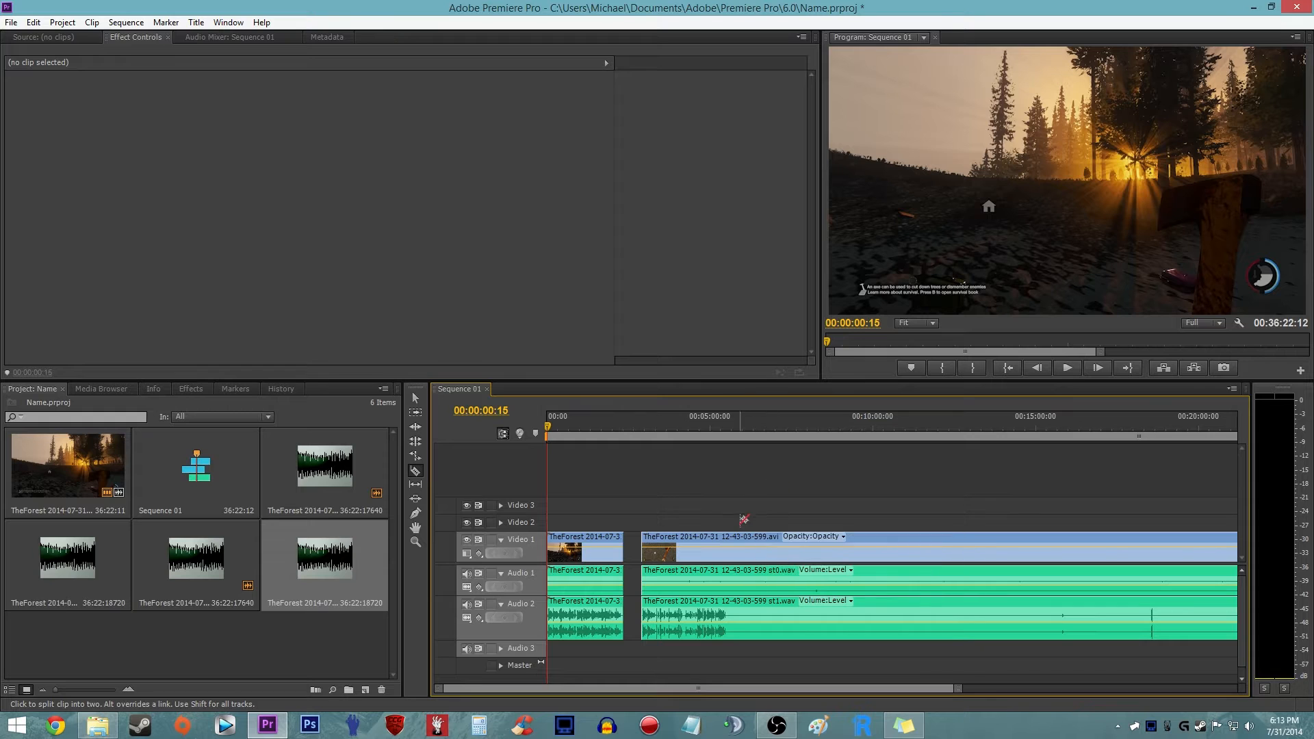
{"action": "left_click", "coordinate": [727, 553]}
{"action": "scroll", "coordinate": [917, 555], "scroll_direction": "down", "scroll_amount": 3, "text": "alt"}
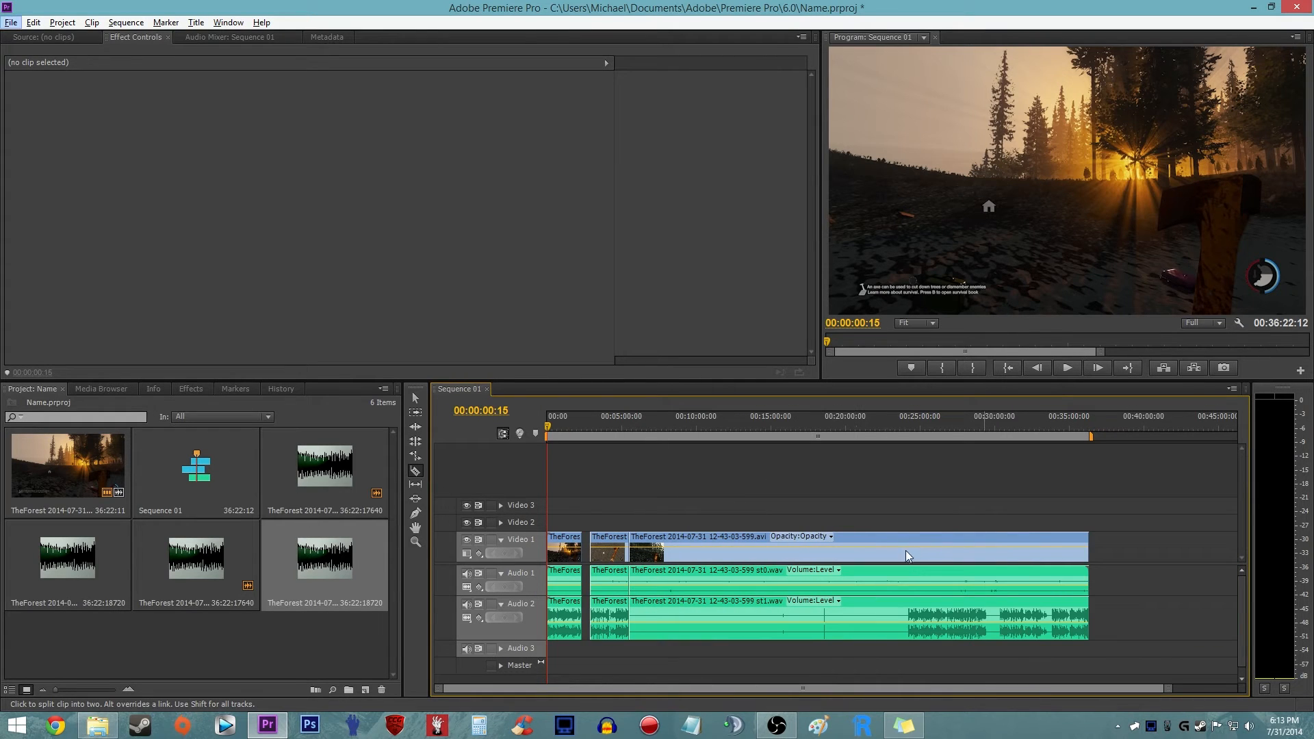
{"action": "left_click", "coordinate": [905, 551]}
{"action": "key", "text": "v"}
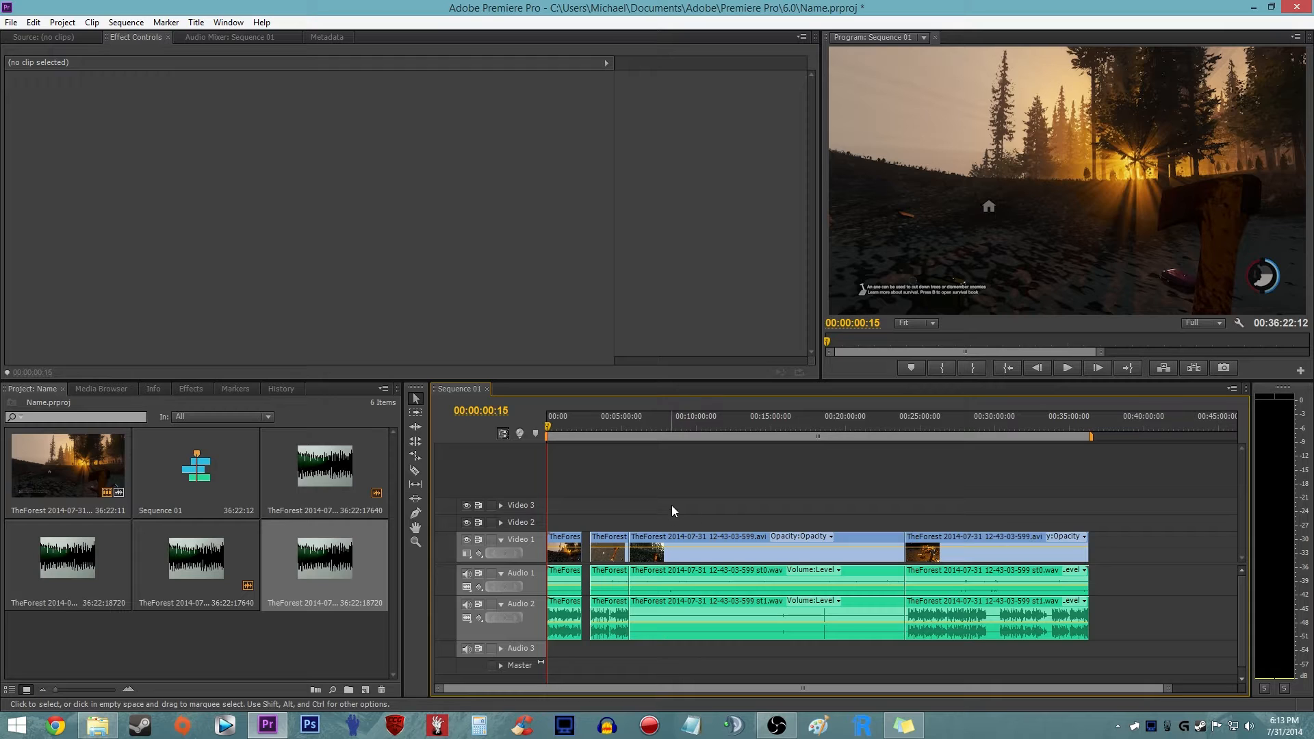
- Delete the long silent video and audio segments between the cuts at about 00:05:30 and 00:24:00
{"action": "key", "text": "c"}
{"action": "left_click", "coordinate": [416, 399]}
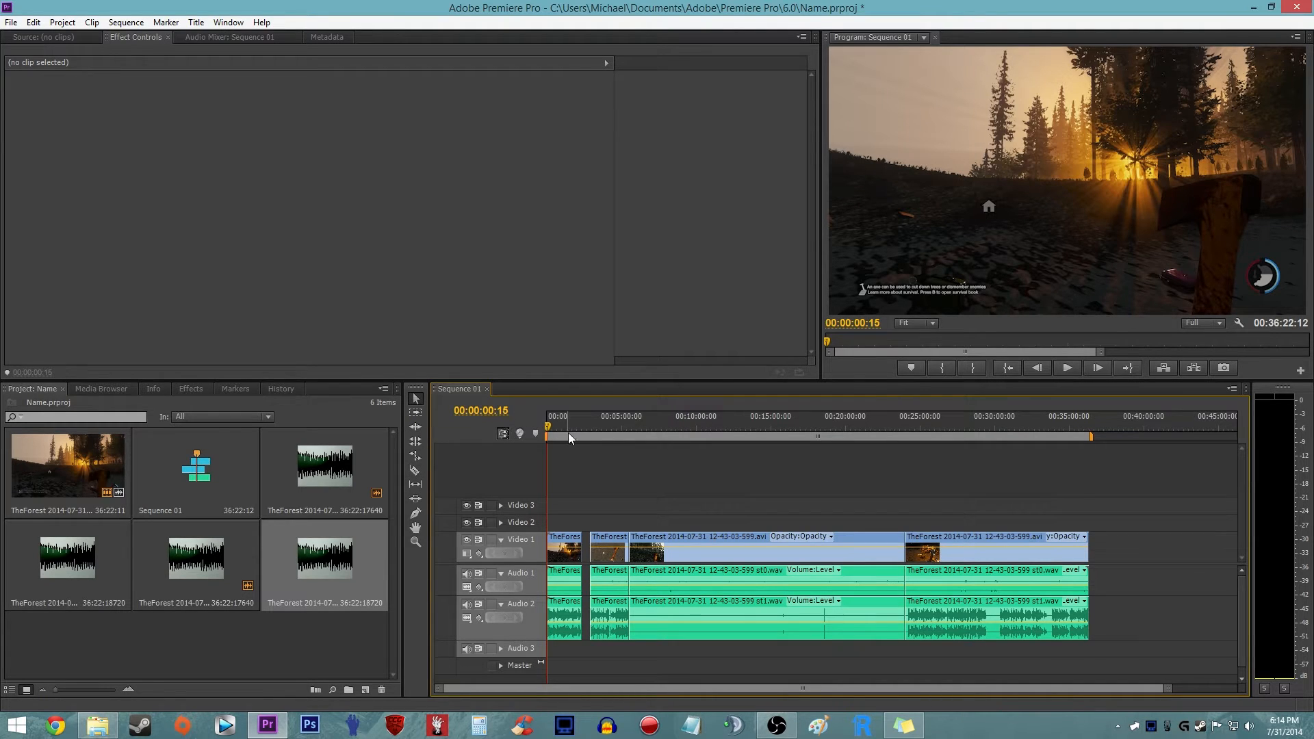
{"action": "left_click_drag", "start_coordinate": [846, 510], "coordinate": [712, 683]}
{"action": "key", "text": "Delete"}
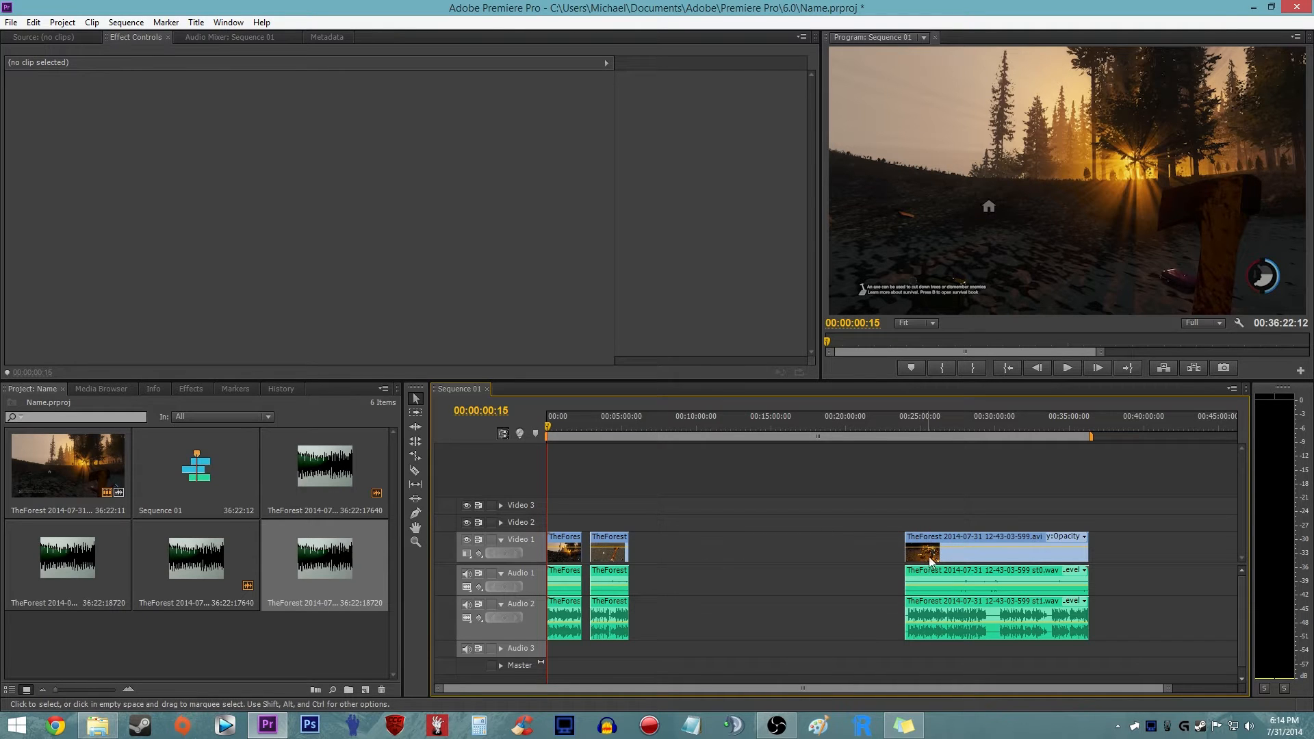
{"action": "mouse_move", "coordinate": [937, 556]}
{"action": "left_mouse_down"}
{"action": "mouse_move", "coordinate": [733, 556]}
{"action": "mouse_move", "coordinate": [937, 558]}
{"action": "left_mouse_up"}
{"action": "left_click_drag", "start_coordinate": [883, 492], "coordinate": [961, 616]}
{"action": "mouse_move", "coordinate": [965, 565]}
{"action": "left_mouse_down"}
{"action": "mouse_move", "coordinate": [675, 565]}
{"action": "mouse_move", "coordinate": [965, 566]}
{"action": "left_mouse_up"}
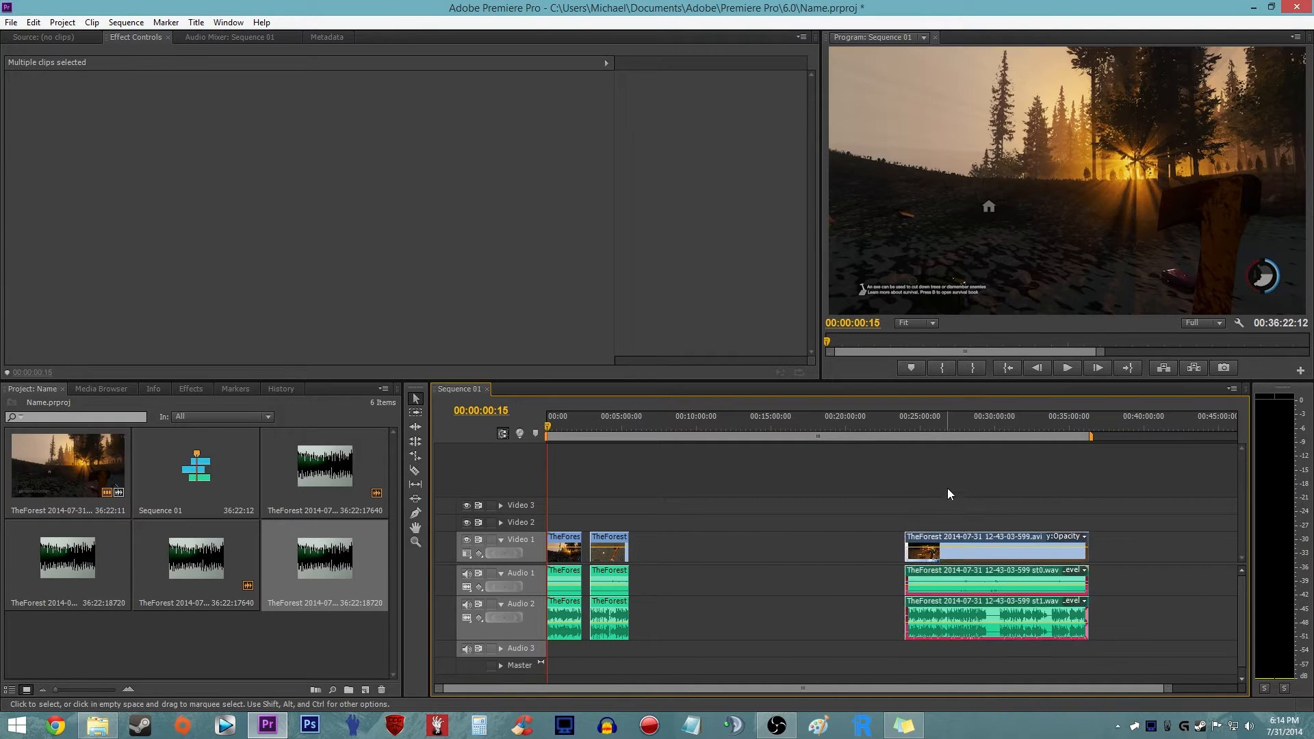
{"action": "left_click", "coordinate": [800, 551]}
{"action": "right_click", "coordinate": [769, 544]}
{"action": "left_click", "coordinate": [676, 554]}
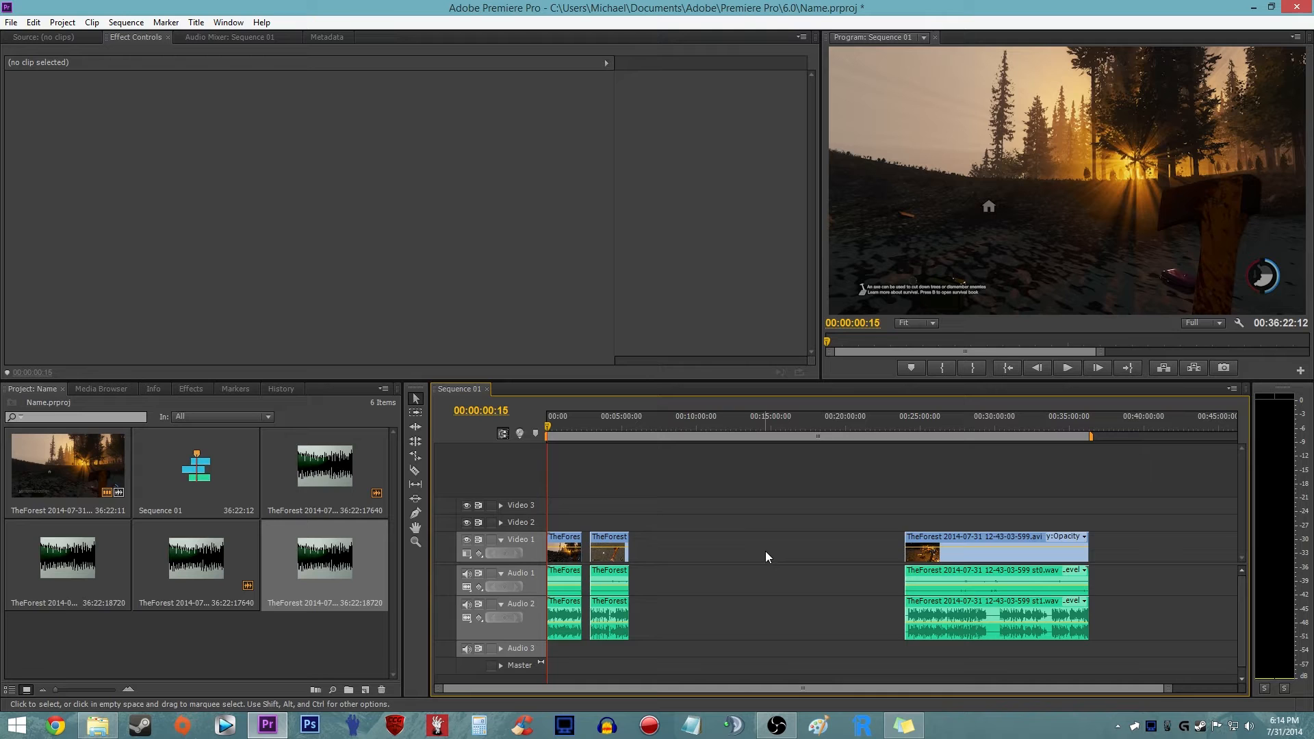
- Ripple delete both empty gaps on the timeline and fit the whole sequence in view
{"action": "right_click", "coordinate": [767, 548]}
{"action": "left_click", "coordinate": [815, 557]}
{"action": "left_click", "coordinate": [683, 542]}
{"action": "left_click", "coordinate": [640, 503]}
{"action": "right_click", "coordinate": [586, 542]}
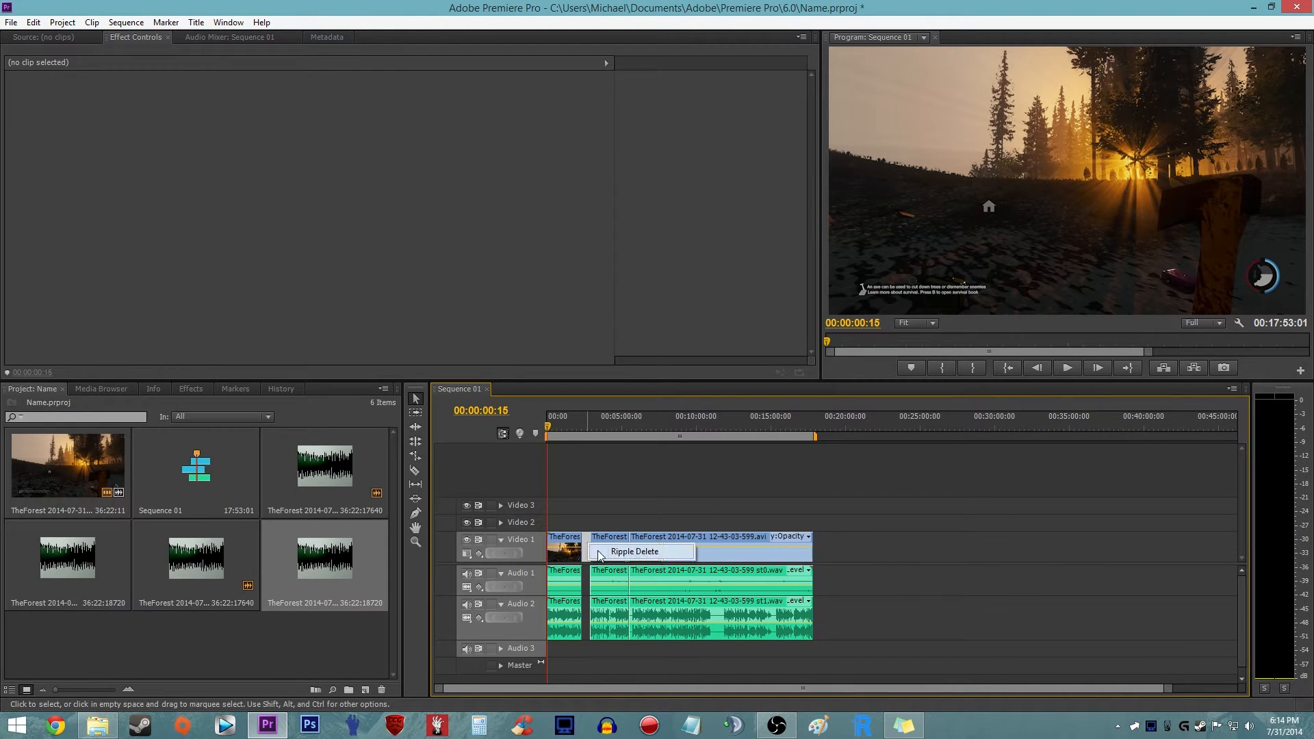
{"action": "left_click", "coordinate": [658, 553]}
{"action": "key", "text": "backslash"}
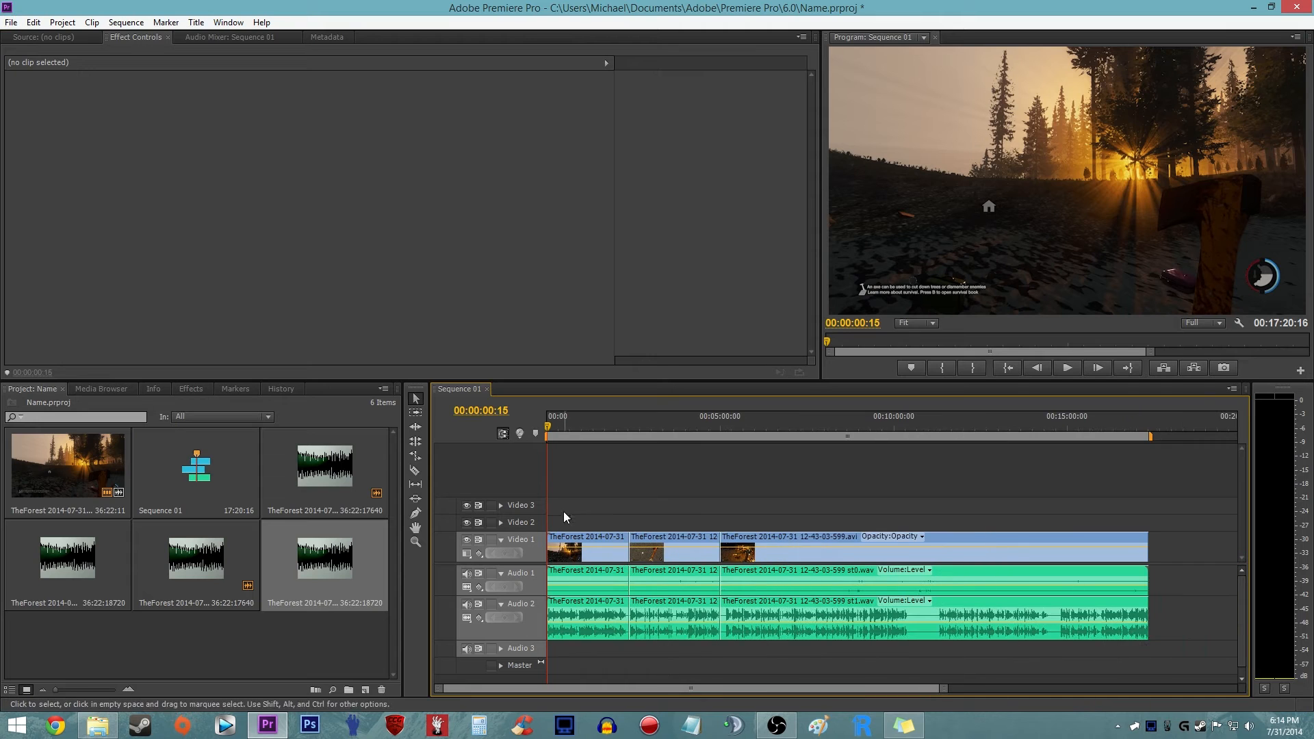
- Move the playhead to 00:01:14:15 within the first video clip
{"action": "key", "text": "equal"}
{"action": "key", "text": "equal"}
{"action": "key", "text": "equal"}
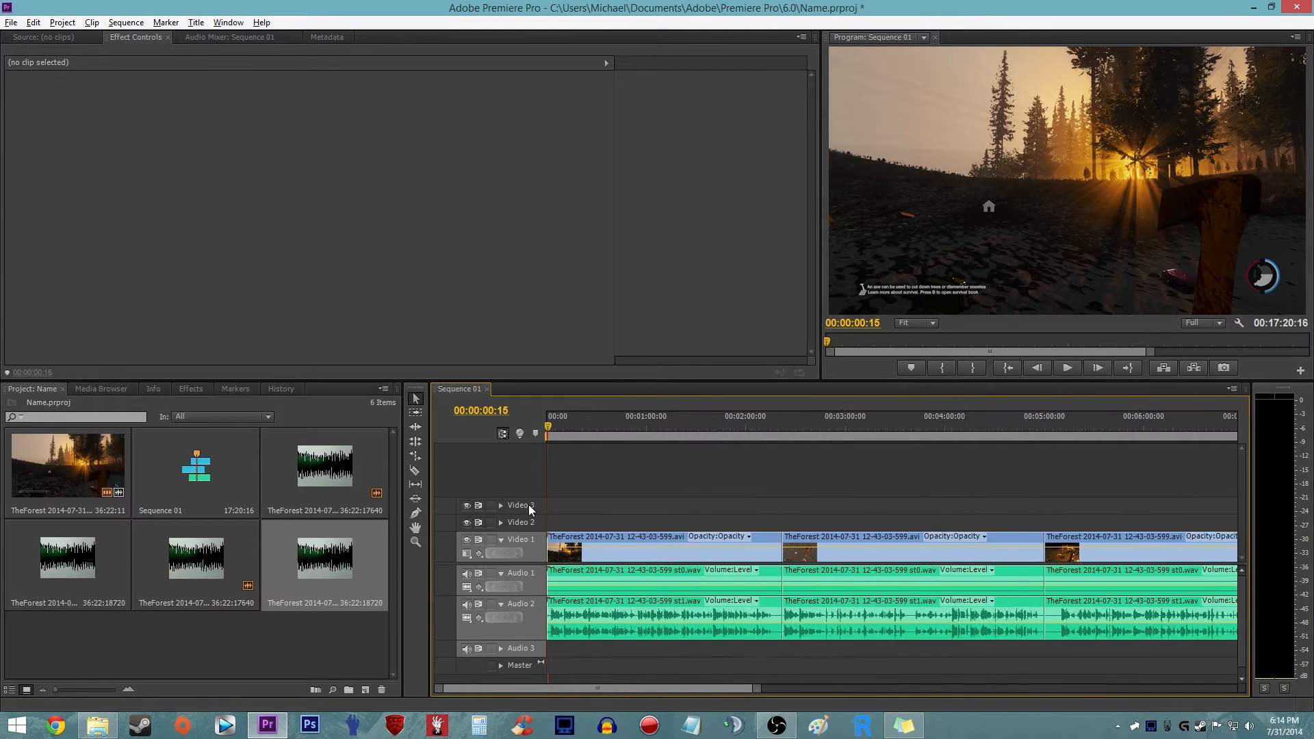
{"action": "left_click_drag", "start_coordinate": [580, 427], "coordinate": [698, 425]}
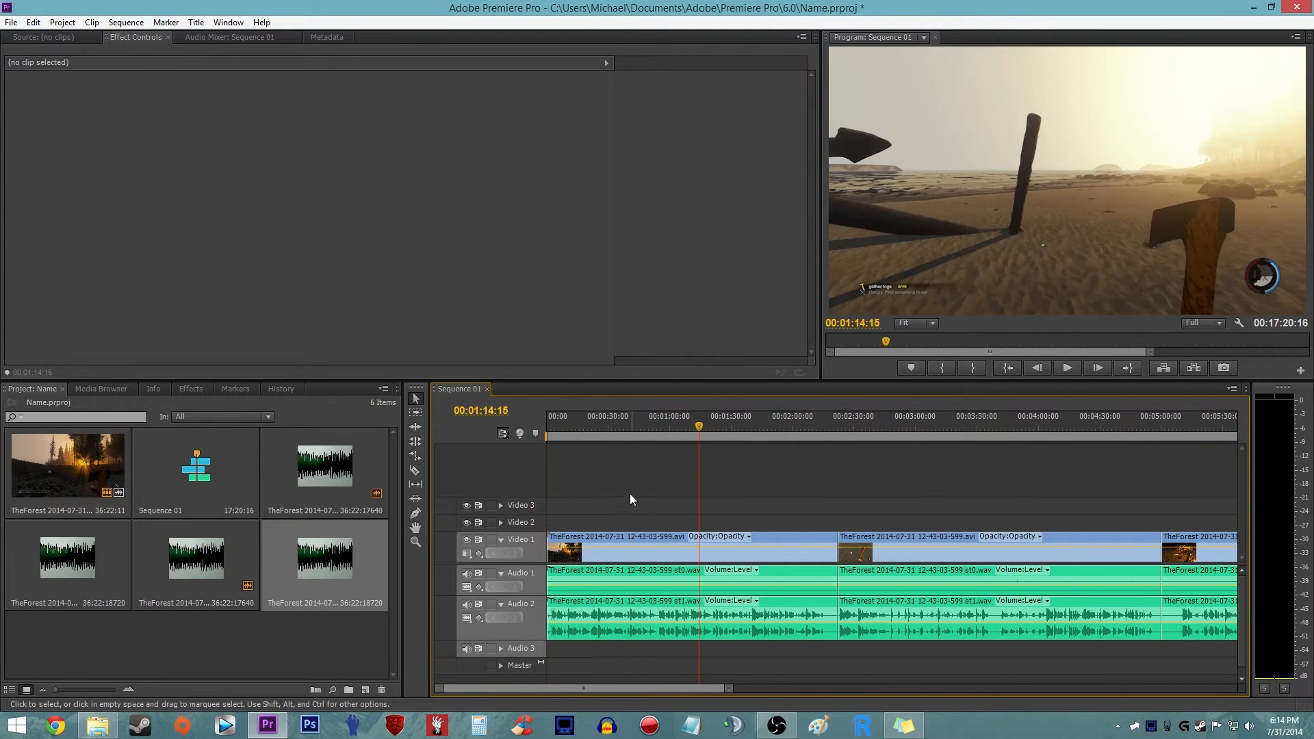
- With the Pen tool, add an opacity keyframe to the first Video 1 clip about 1.7 seconds in
{"action": "key", "text": "equal"}
{"action": "key", "text": "equal"}
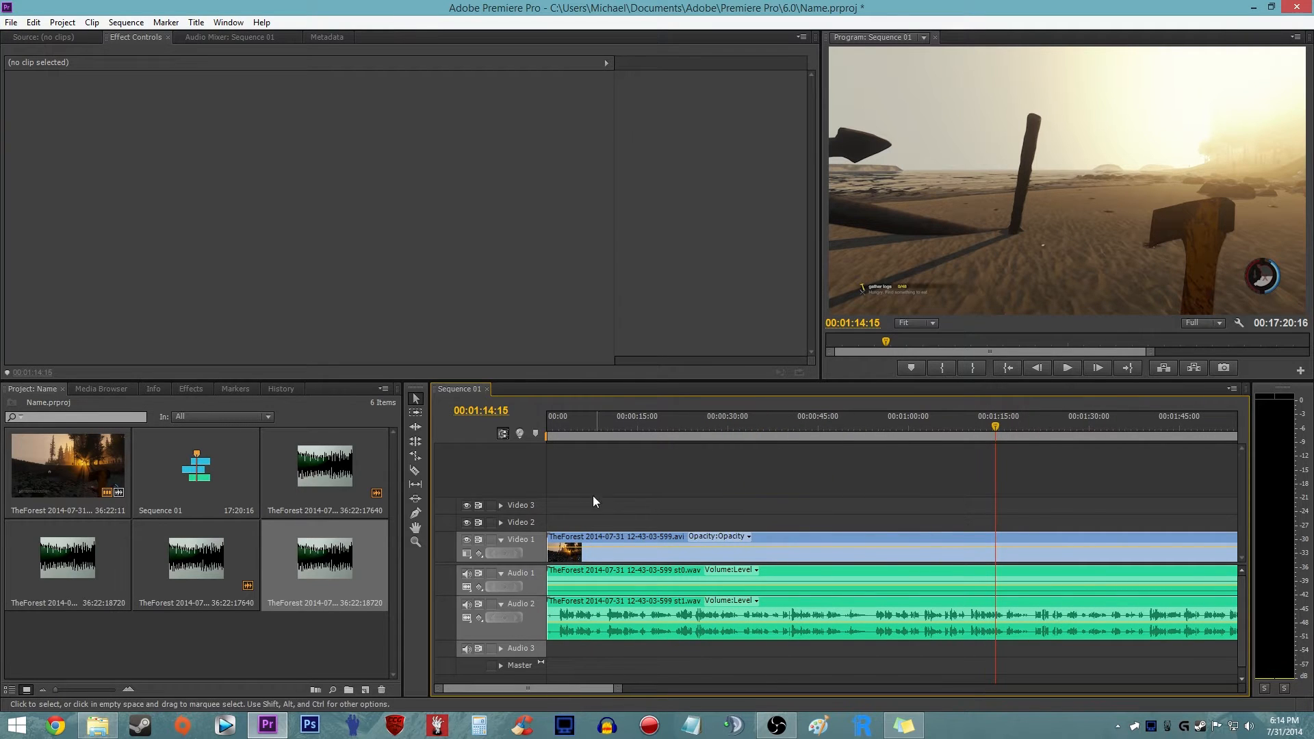
{"action": "left_click", "coordinate": [416, 514]}
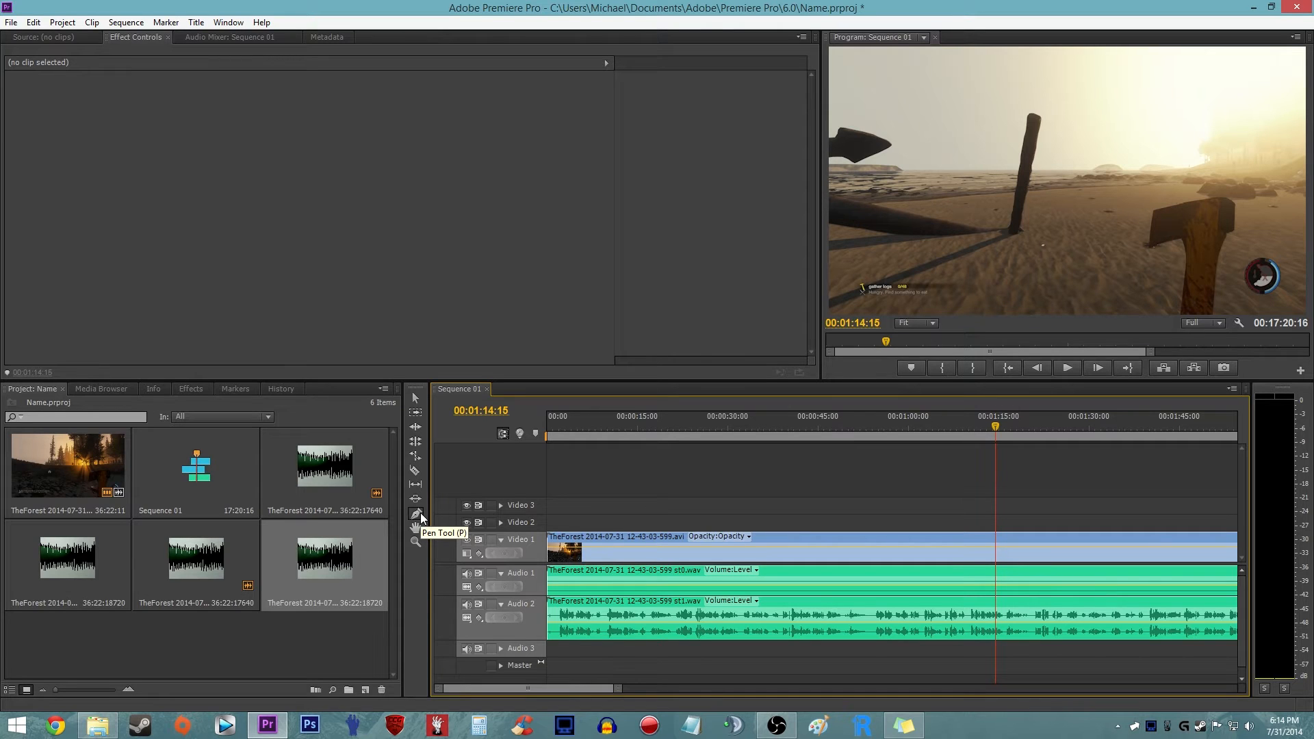
{"action": "scroll", "coordinate": [540, 523], "scroll_direction": "up", "scroll_amount": 2, "text": "alt"}
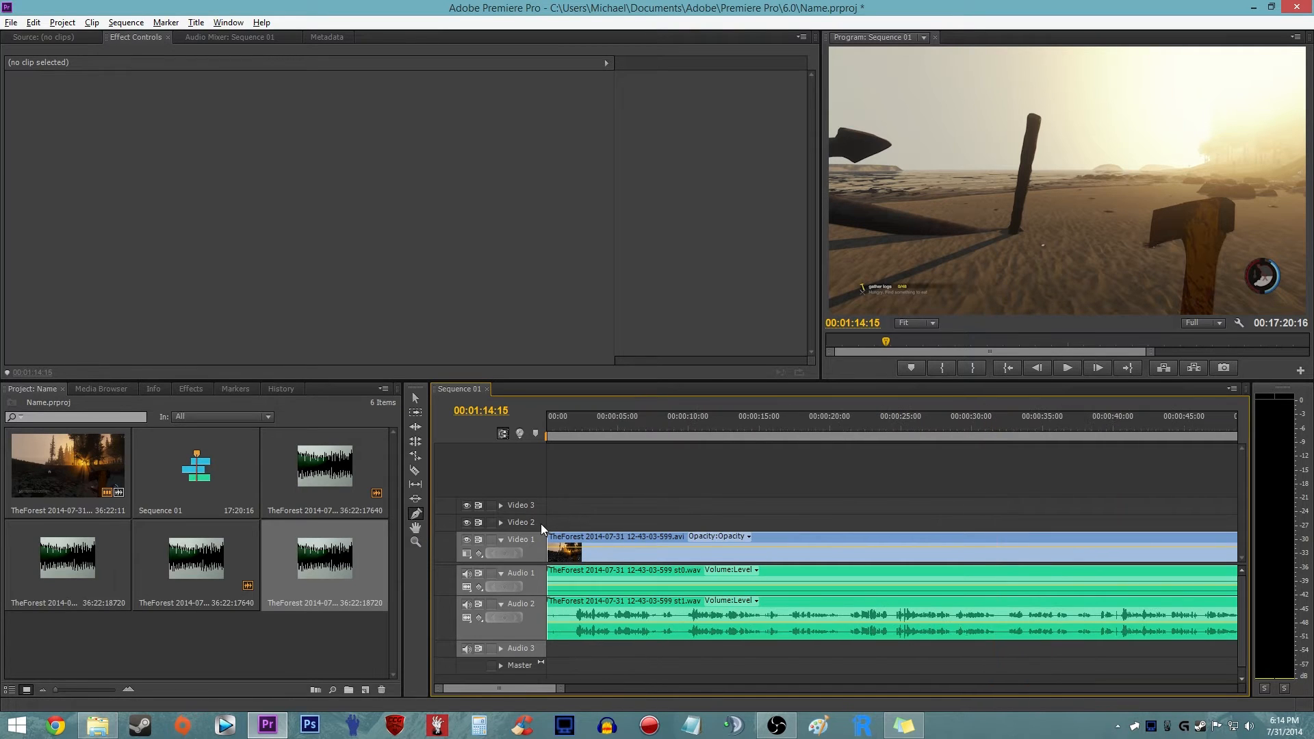
{"action": "left_click", "coordinate": [500, 541]}
{"action": "left_click", "coordinate": [501, 555]}
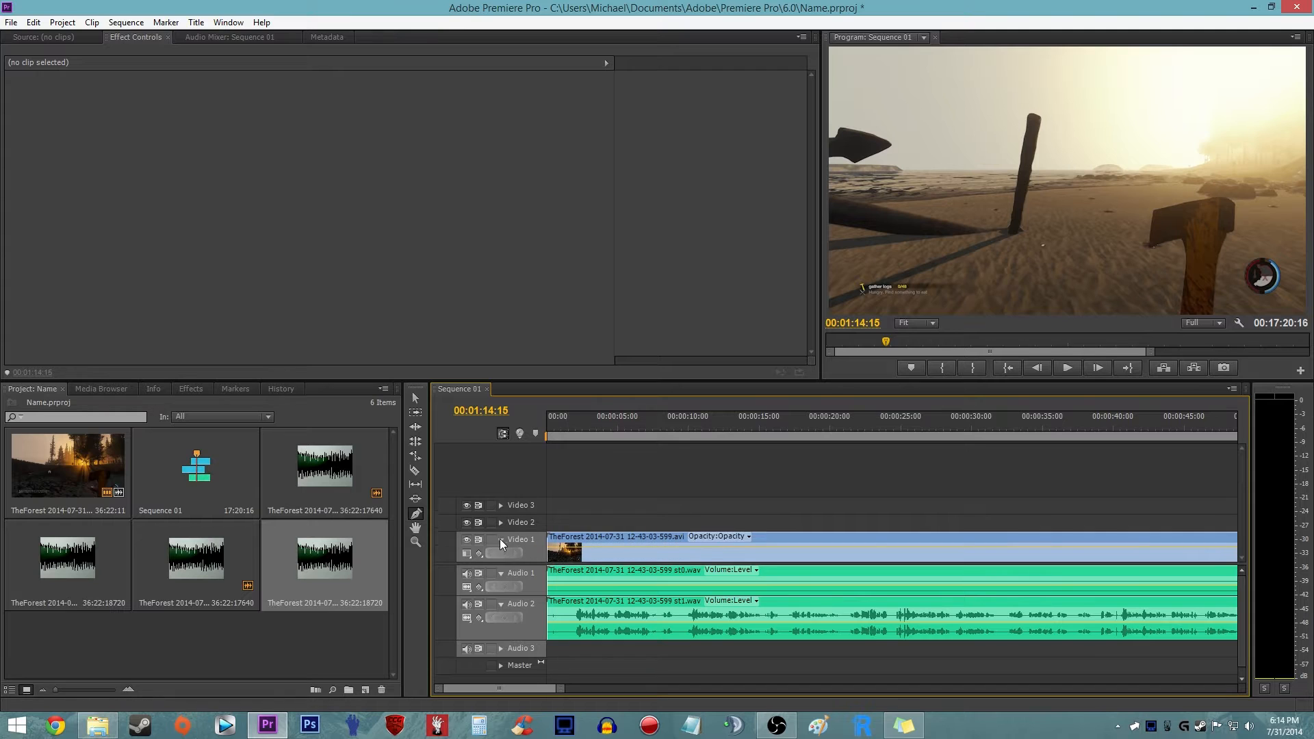
{"action": "left_click", "coordinate": [571, 554]}
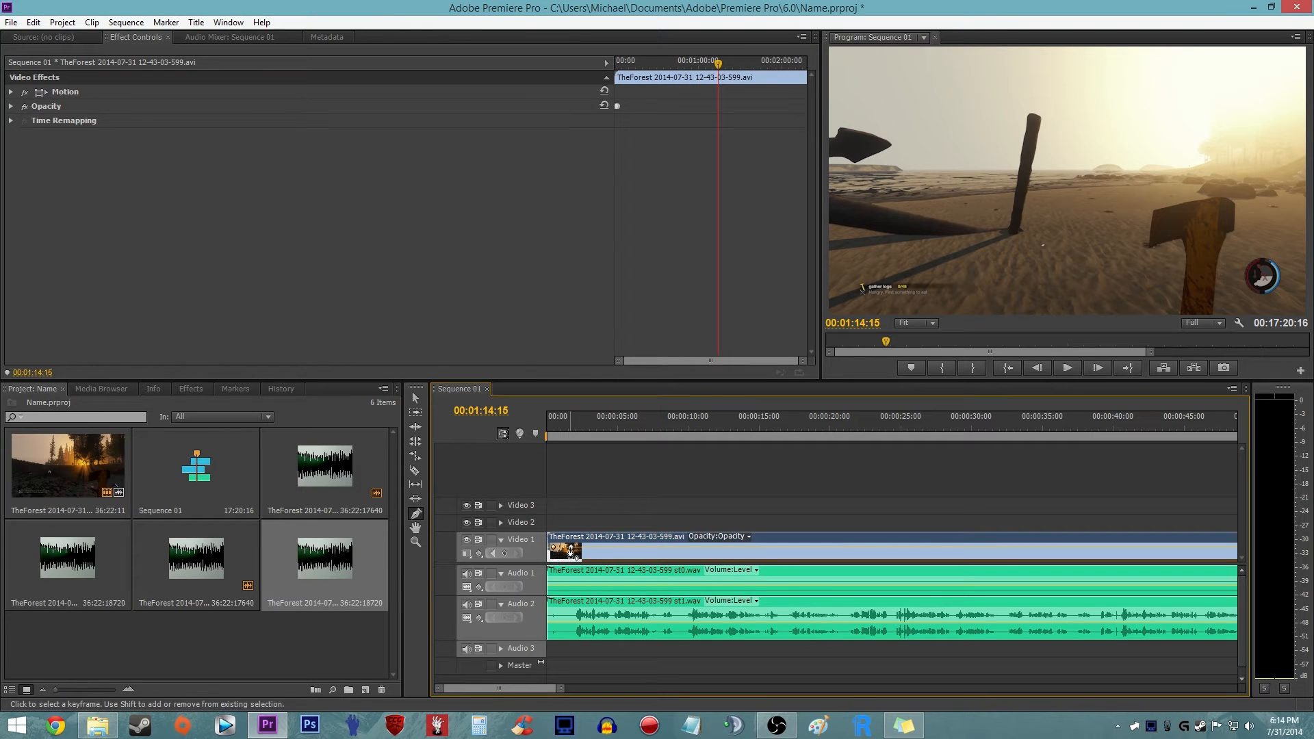
- Try adding a second opacity keyframe about 3 seconds into the first Video 1 clip
{"action": "scroll", "coordinate": [536, 585], "scroll_direction": "up", "scroll_amount": 3}
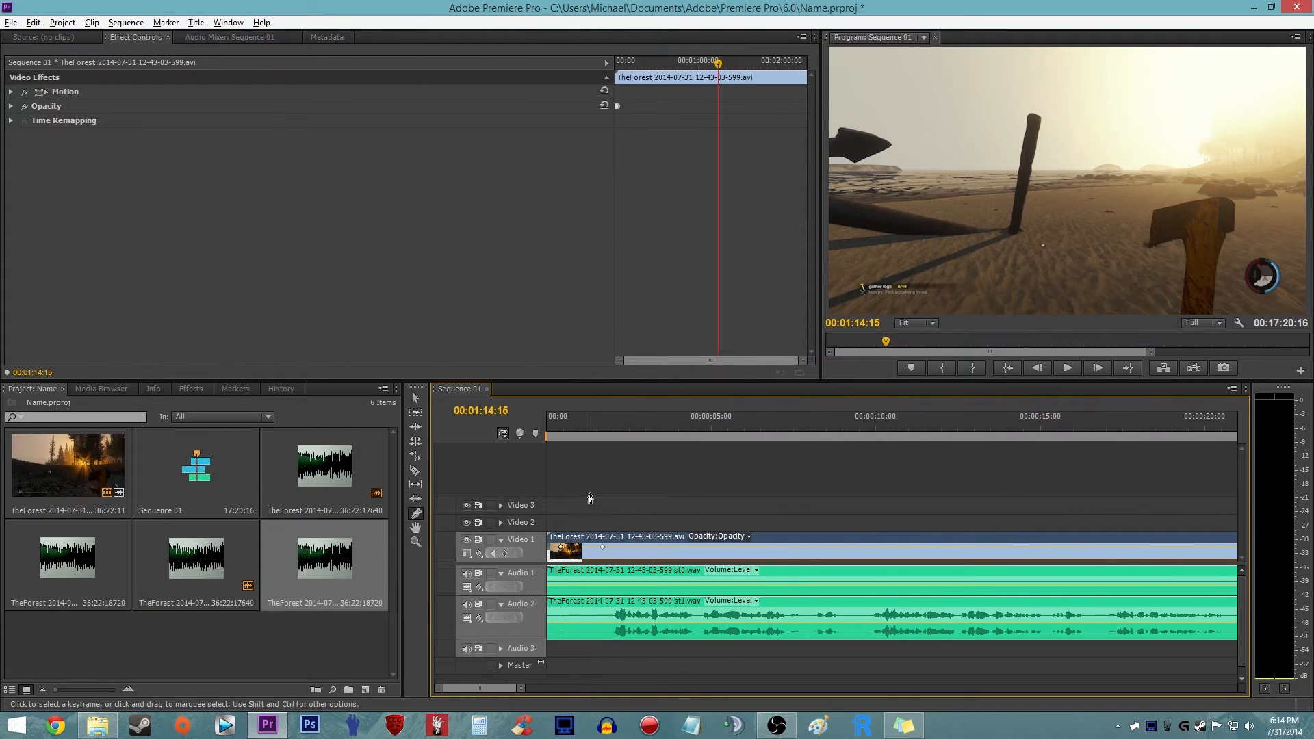
{"action": "scroll", "coordinate": [558, 513], "scroll_direction": "up", "scroll_amount": 2}
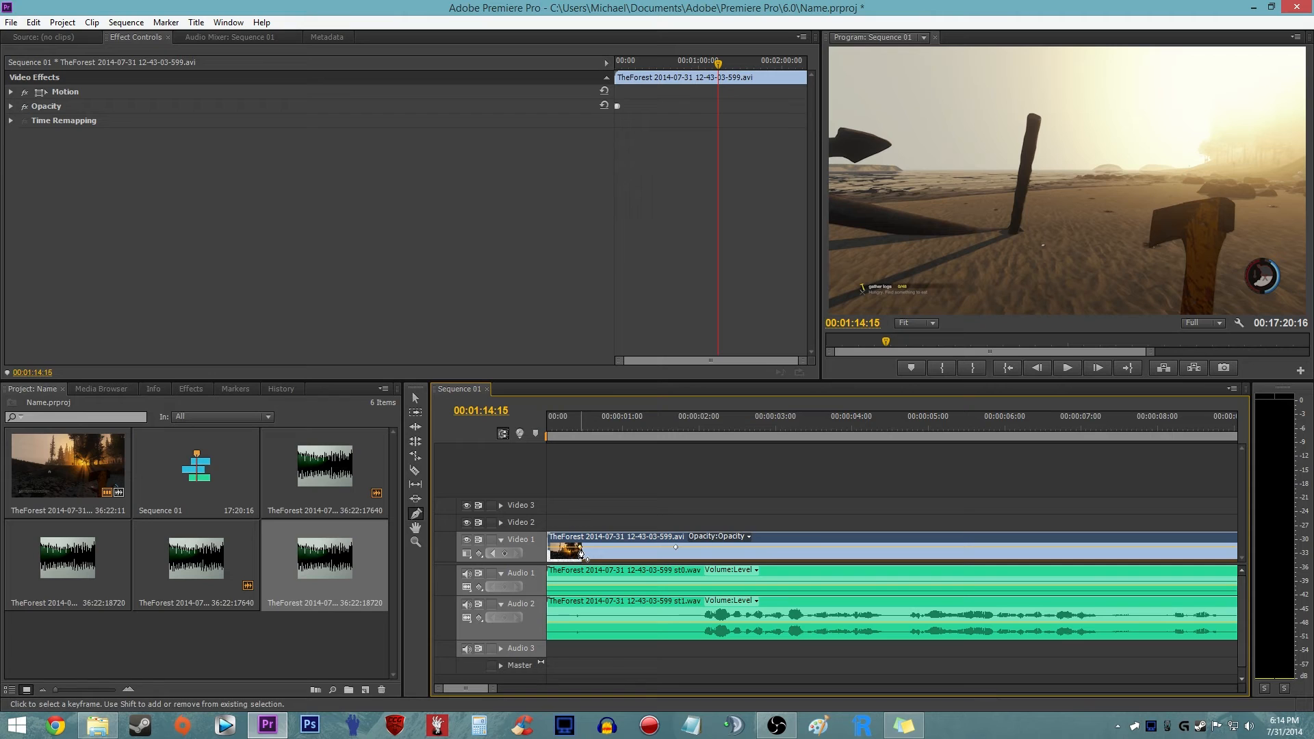
{"action": "left_click", "coordinate": [780, 547]}
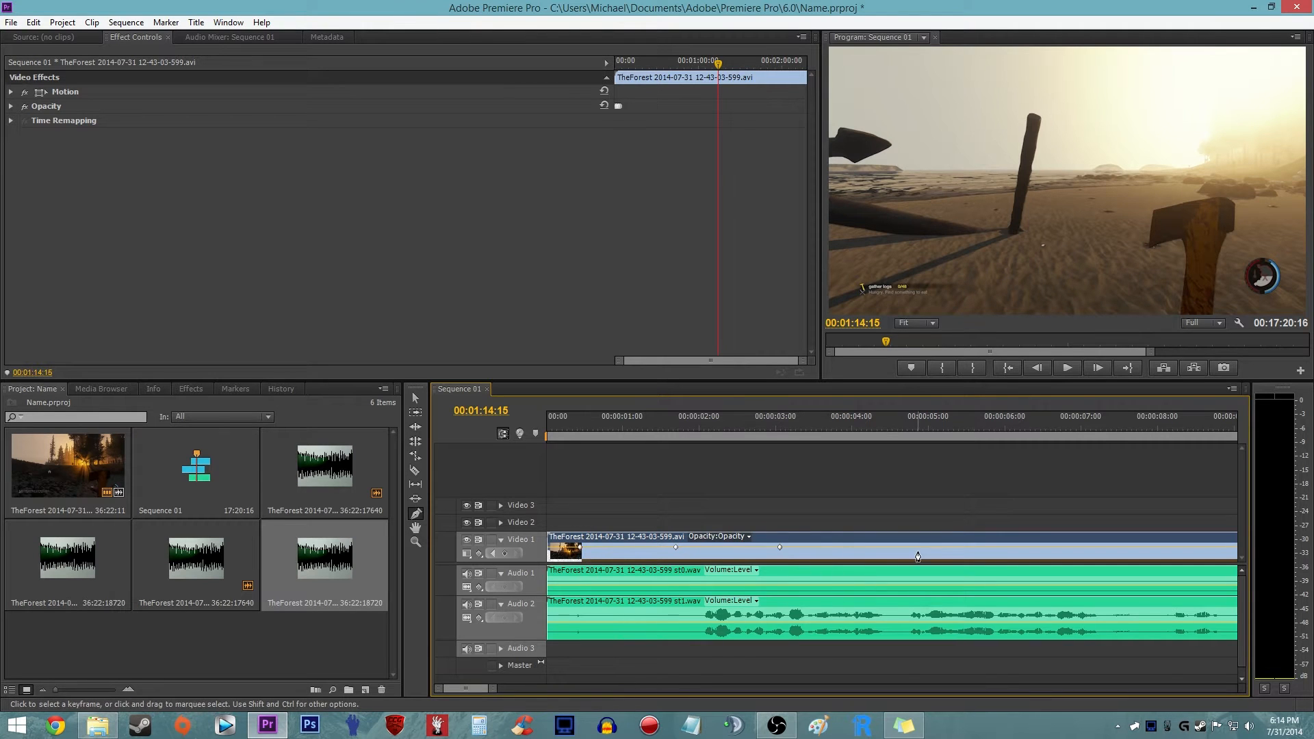
{"action": "left_click", "coordinate": [654, 470]}
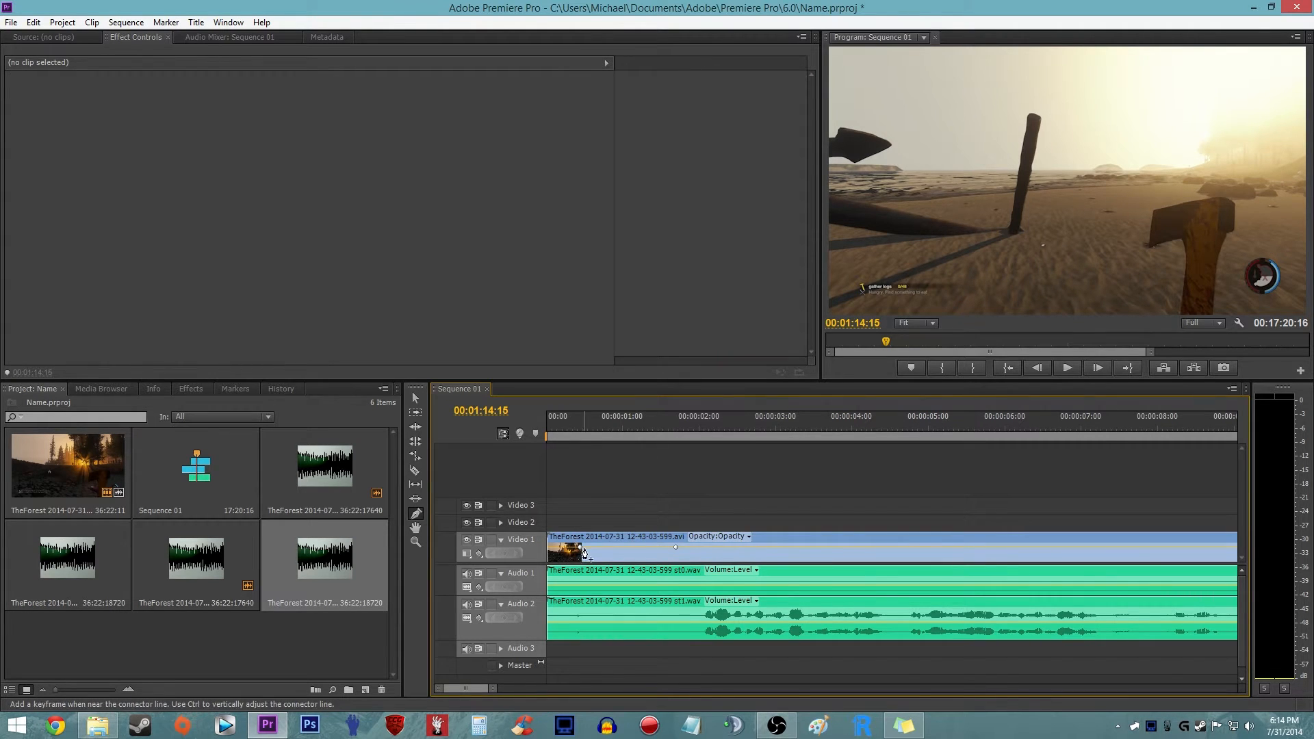
- Try opacity keyframes for a fade-in near the clip's start and a drop to 0 at about 00:00:02:19
{"action": "left_click_drag", "start_coordinate": [581, 550], "coordinate": [560, 559]}
{"action": "left_click", "coordinate": [750, 547]}
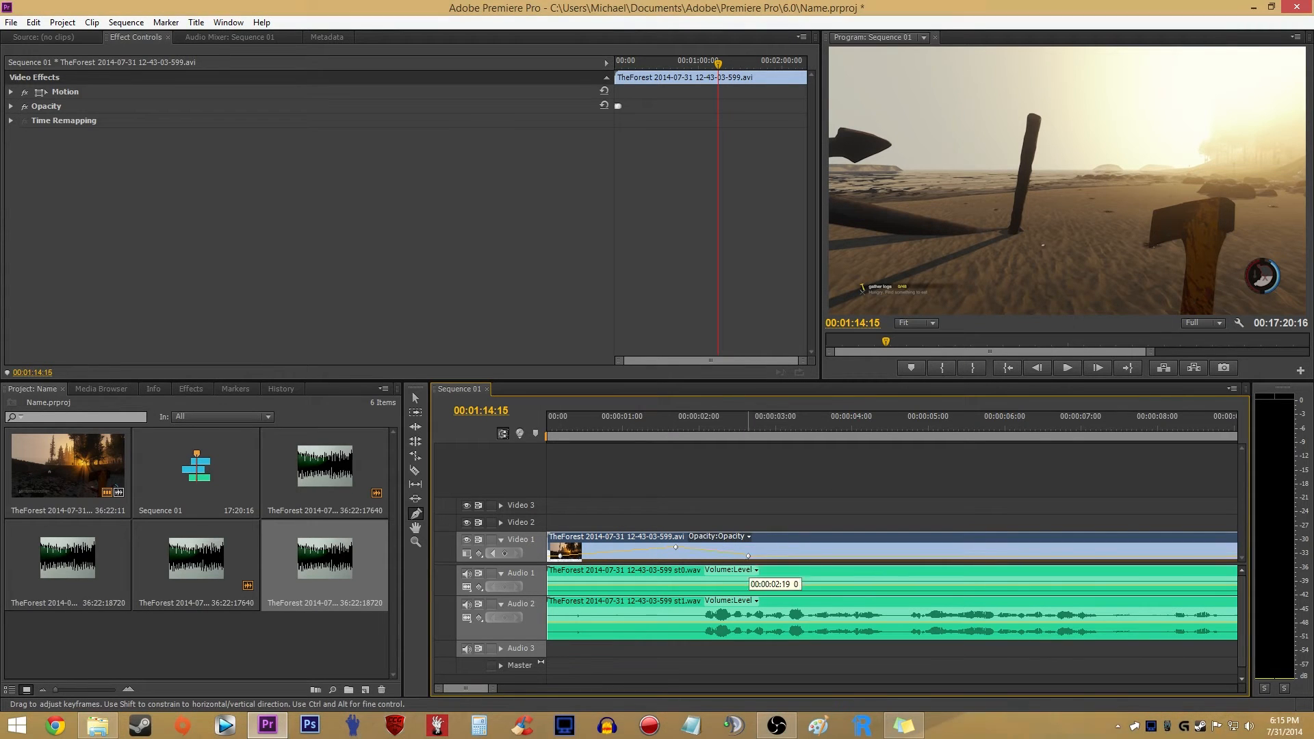
{"action": "left_click_drag", "start_coordinate": [748, 551], "coordinate": [746, 547]}
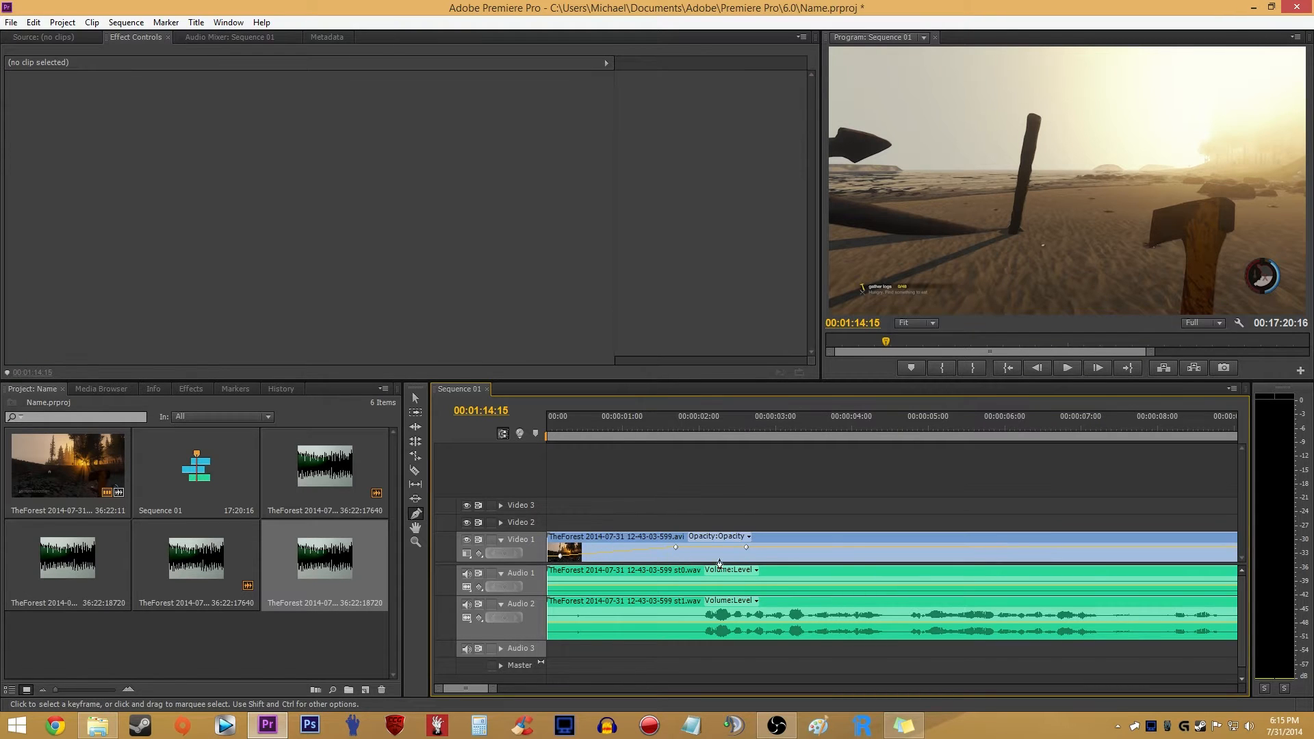
- Delete the second opacity keyframe about 2.6 seconds into the first Video 1 clip
{"action": "right_click", "coordinate": [746, 546]}
{"action": "left_click", "coordinate": [788, 670]}
{"action": "left_click", "coordinate": [679, 507]}
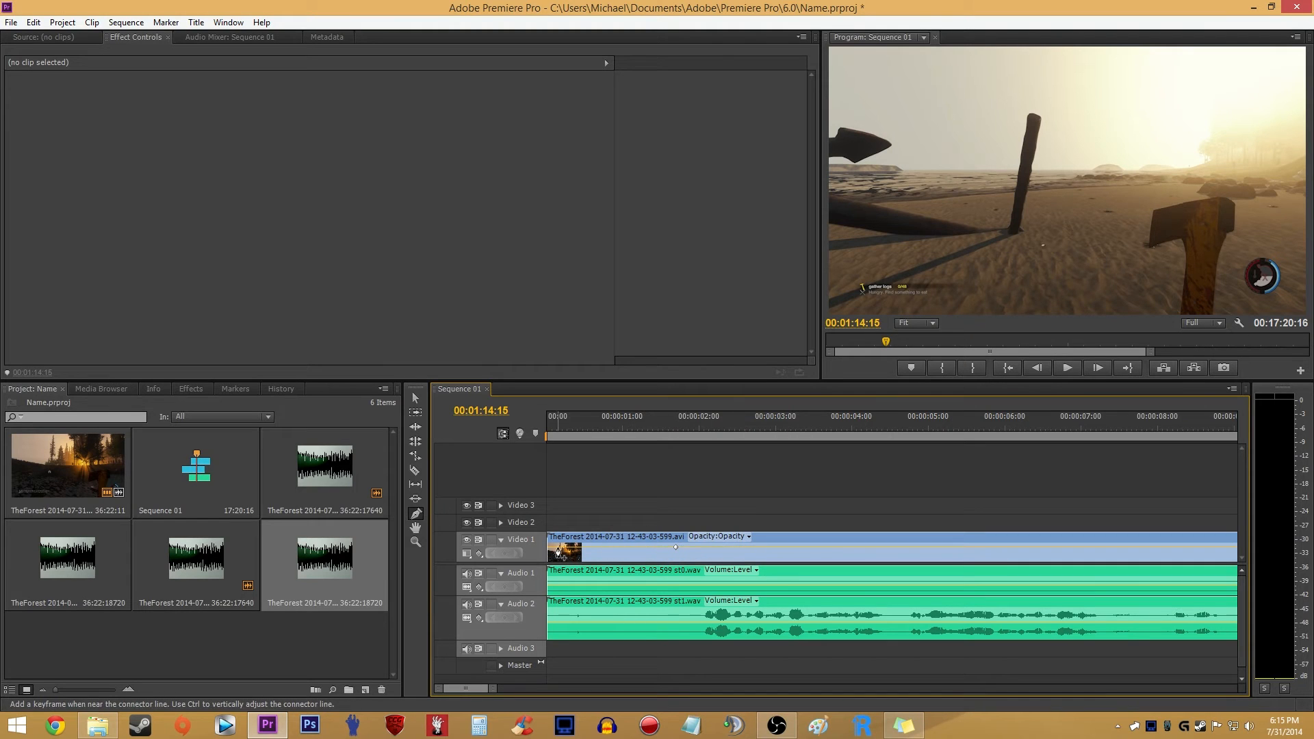
- Play the opening second of the sequence to preview the video fade-in
{"action": "left_click", "coordinate": [578, 560]}
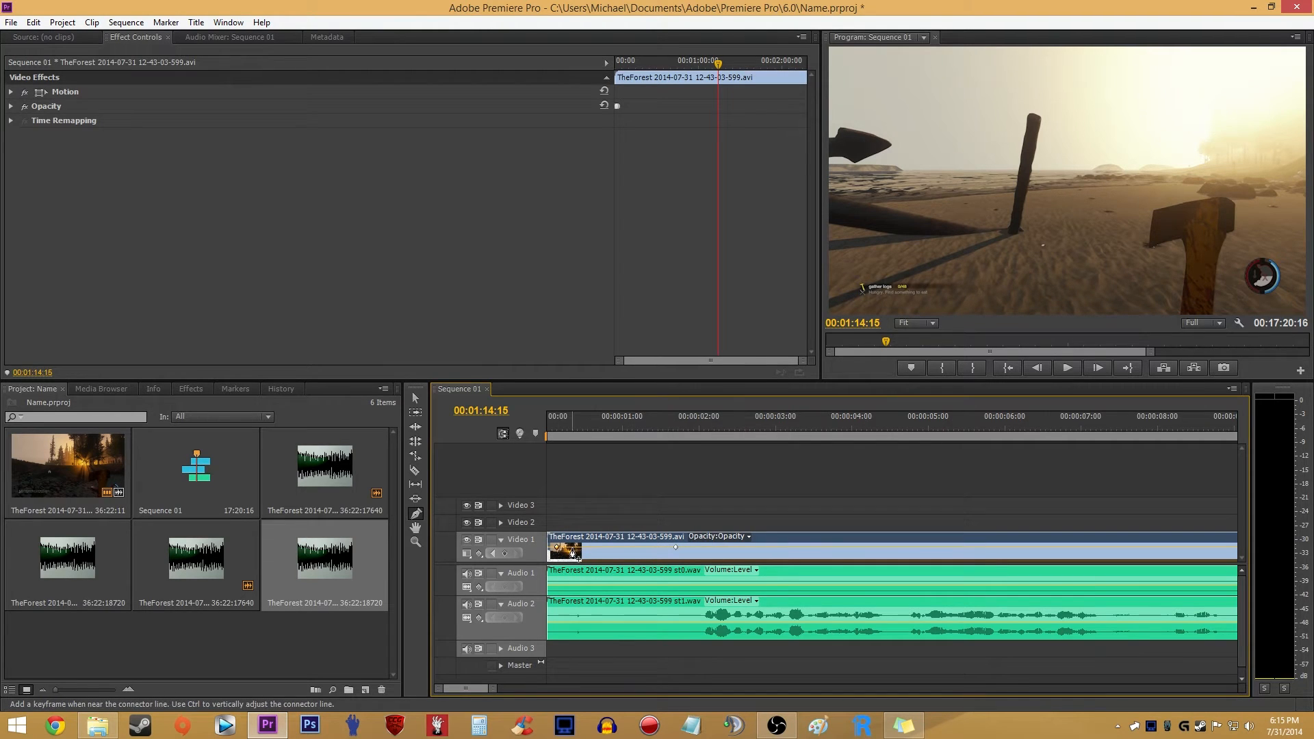
{"action": "key", "text": "minus"}
{"action": "key", "text": "Home"}
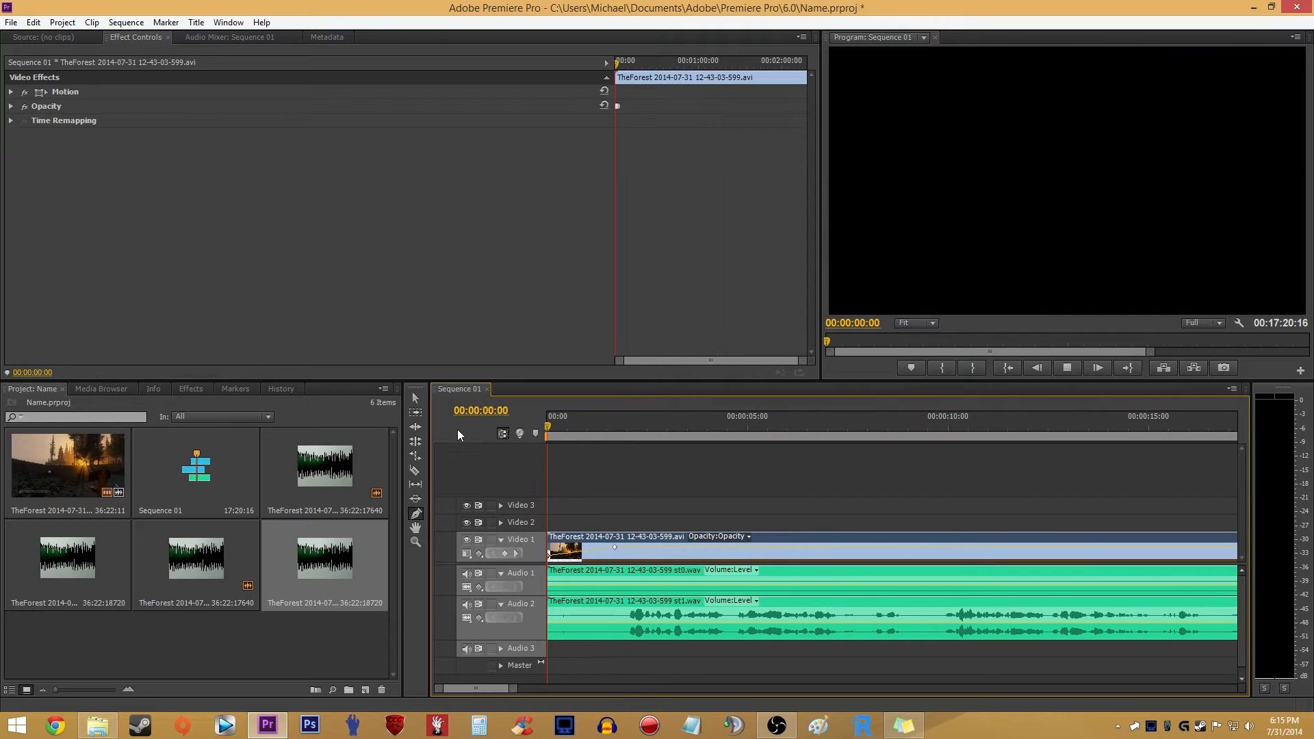
{"action": "key", "text": "space"}
{"action": "key", "text": "space"}
{"action": "left_click", "coordinate": [641, 494]}
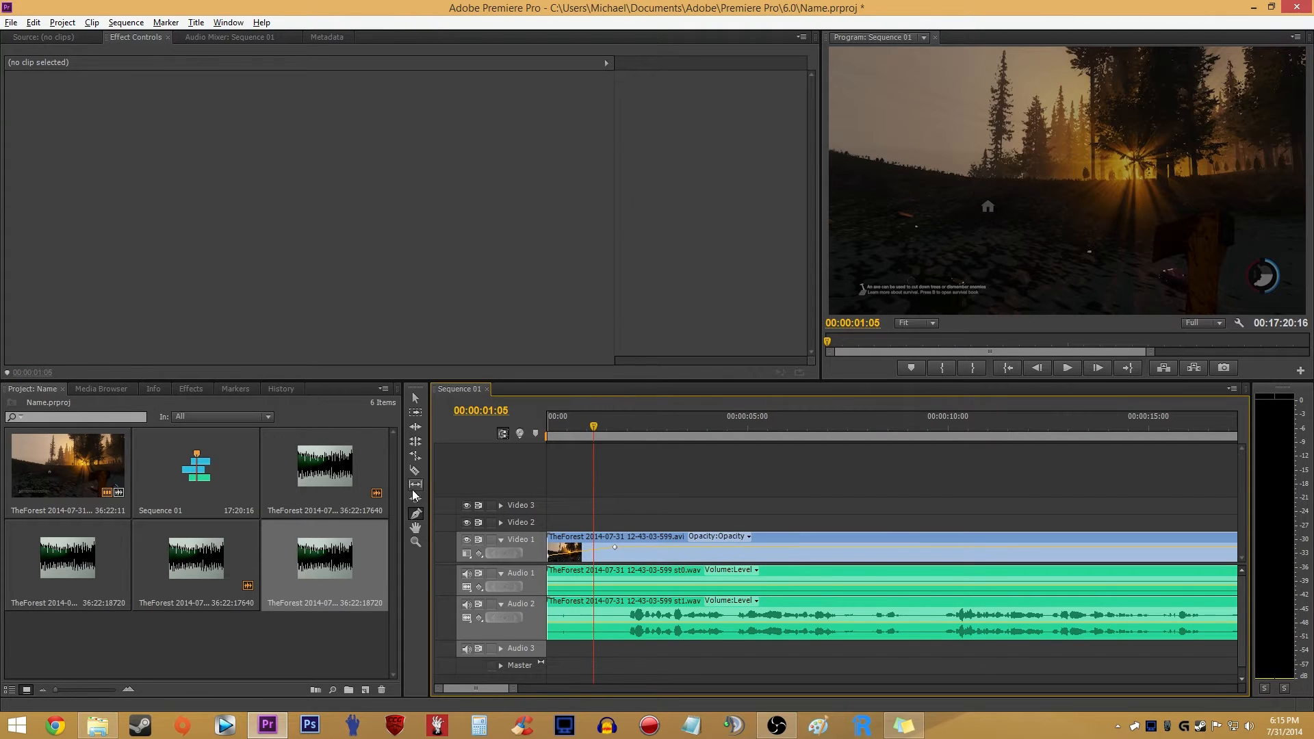
- Add volume keyframes to the first Audio 1 clip, lowering the earlier one to -oo dB at about 00:00:00:10 for a fade-in
{"action": "scroll", "coordinate": [578, 506], "scroll_direction": "up", "scroll_amount": 2}
{"action": "scroll", "coordinate": [643, 510], "scroll_direction": "down", "scroll_amount": 4}
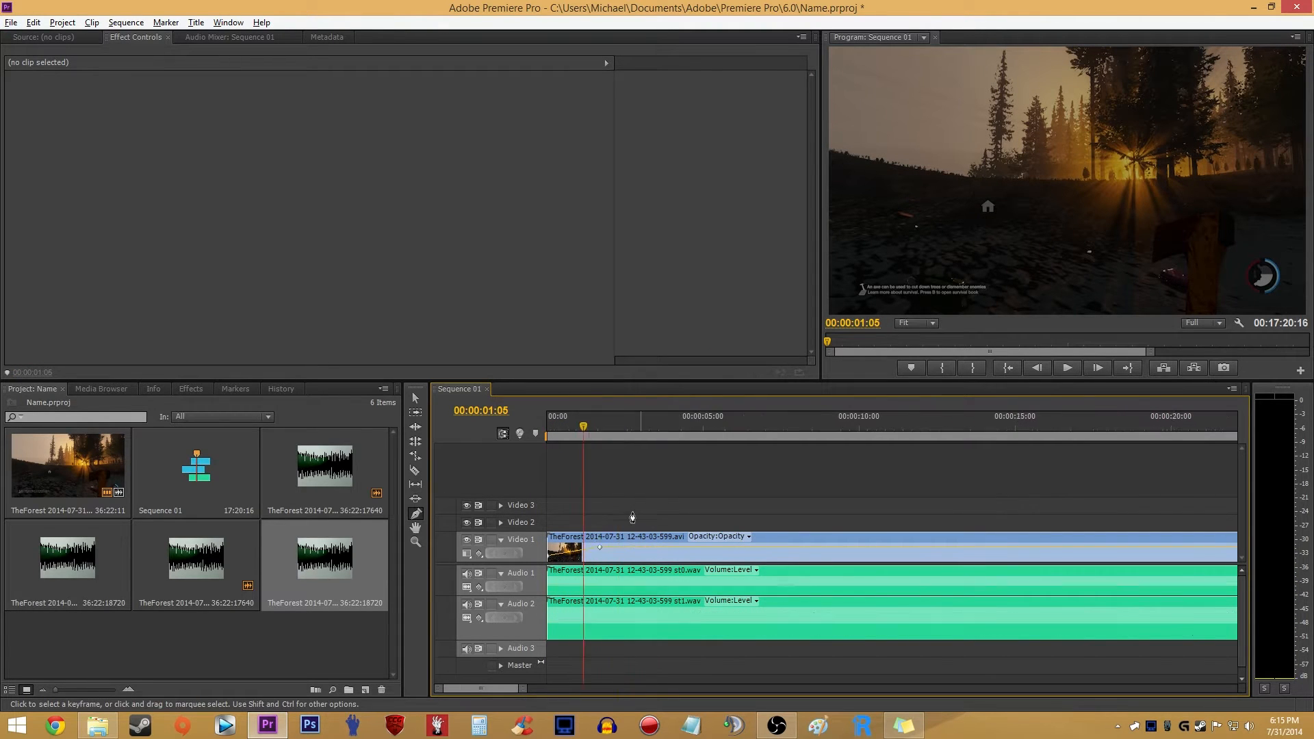
{"action": "scroll", "coordinate": [515, 553], "scroll_direction": "up", "scroll_amount": 4}
{"action": "left_click", "coordinate": [634, 586]}
{"action": "left_click", "coordinate": [600, 587]}
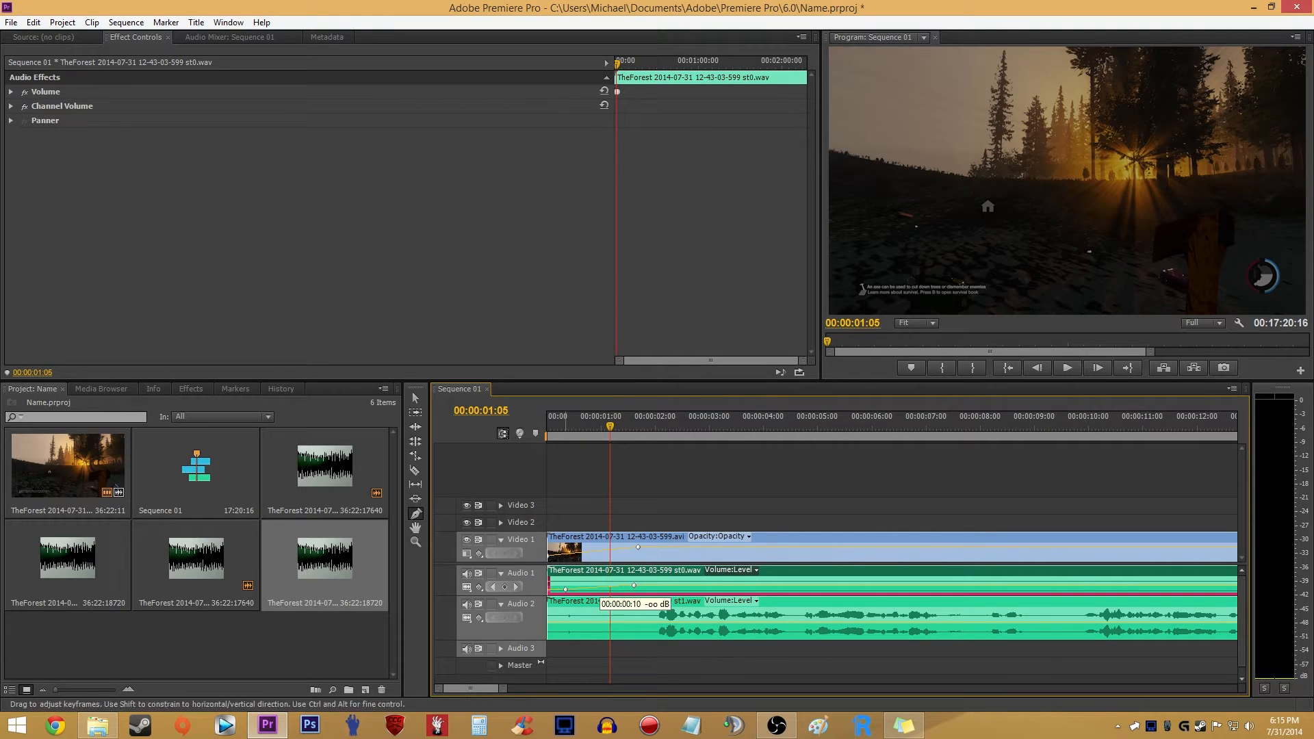
{"action": "key", "text": "v"}
{"action": "left_click", "coordinate": [655, 495]}
- Show the Effects list and move the playhead to 00:02:22:21, beside the cut between the first and second Video 1 clips
{"action": "scroll", "coordinate": [609, 507], "scroll_direction": "down", "scroll_amount": 4}
{"action": "scroll", "coordinate": [642, 529], "scroll_direction": "down", "scroll_amount": 4}
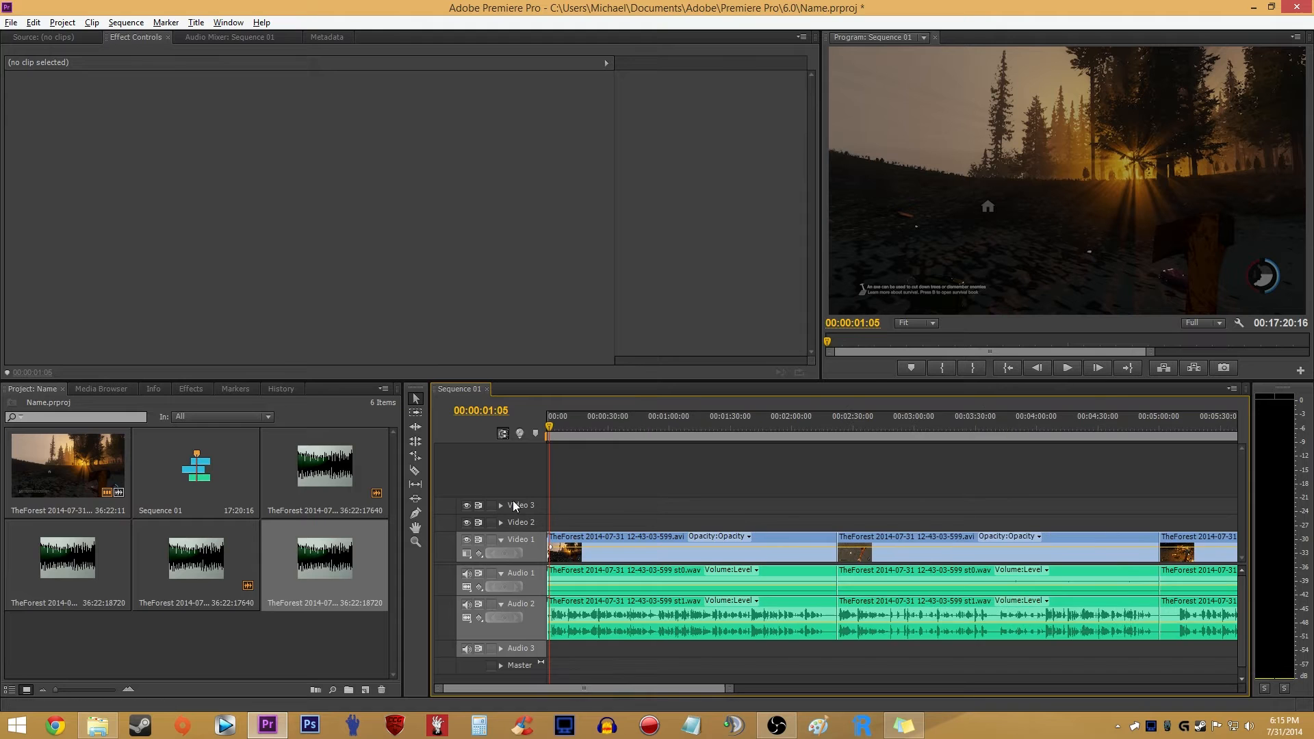
{"action": "scroll", "coordinate": [485, 494], "scroll_direction": "up", "scroll_amount": 5}
{"action": "scroll", "coordinate": [562, 603], "scroll_direction": "up", "scroll_amount": 2}
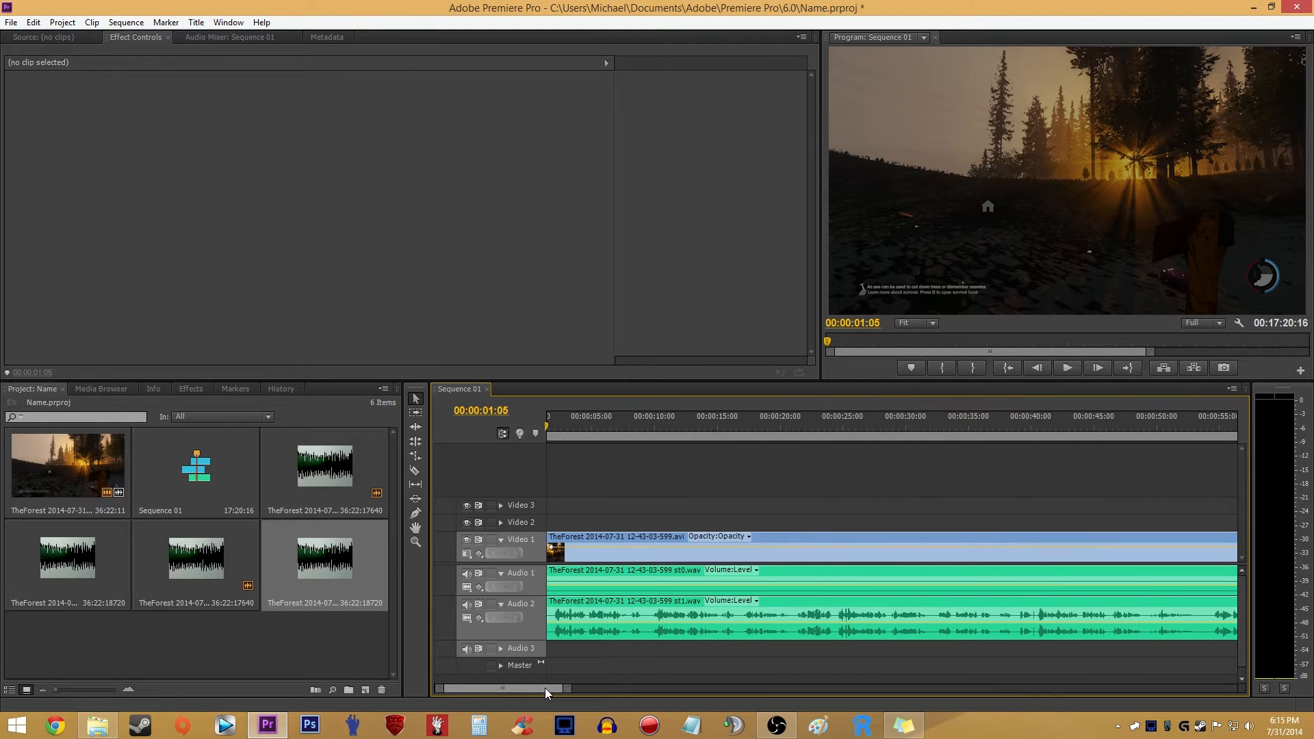
{"action": "left_click", "coordinate": [198, 390]}
{"action": "scroll", "coordinate": [640, 546], "scroll_direction": "down", "scroll_amount": 2}
{"action": "left_click", "coordinate": [998, 428]}
{"action": "left_click", "coordinate": [1007, 424]}
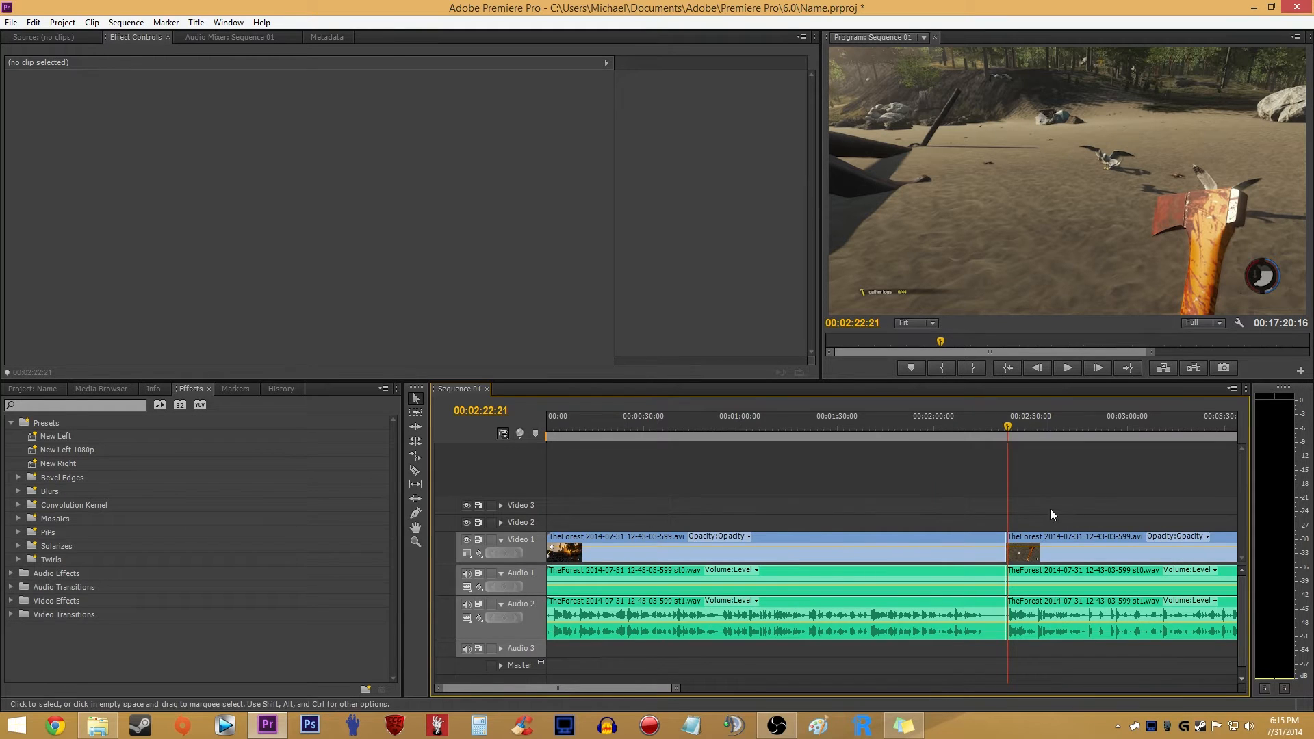
{"action": "scroll", "coordinate": [1047, 514], "scroll_direction": "up", "scroll_amount": 5}
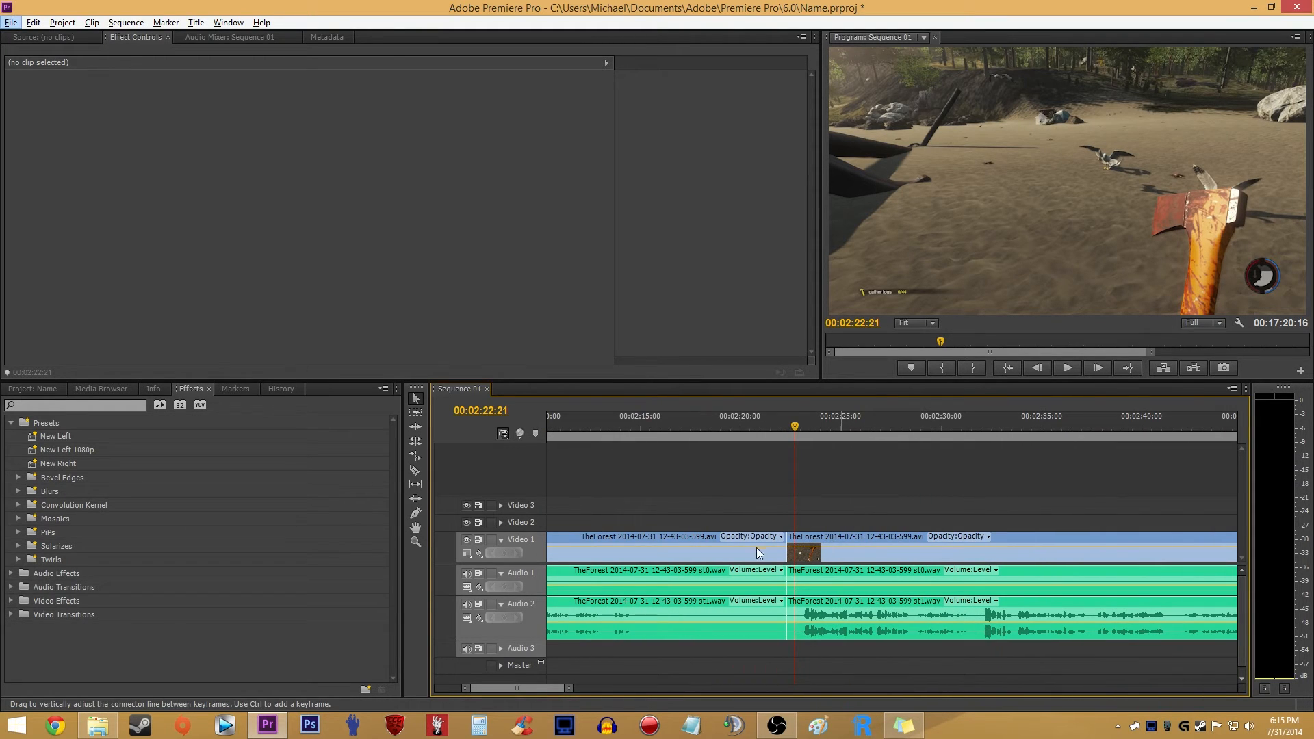
{"action": "left_click_drag", "start_coordinate": [767, 482], "coordinate": [831, 506]}
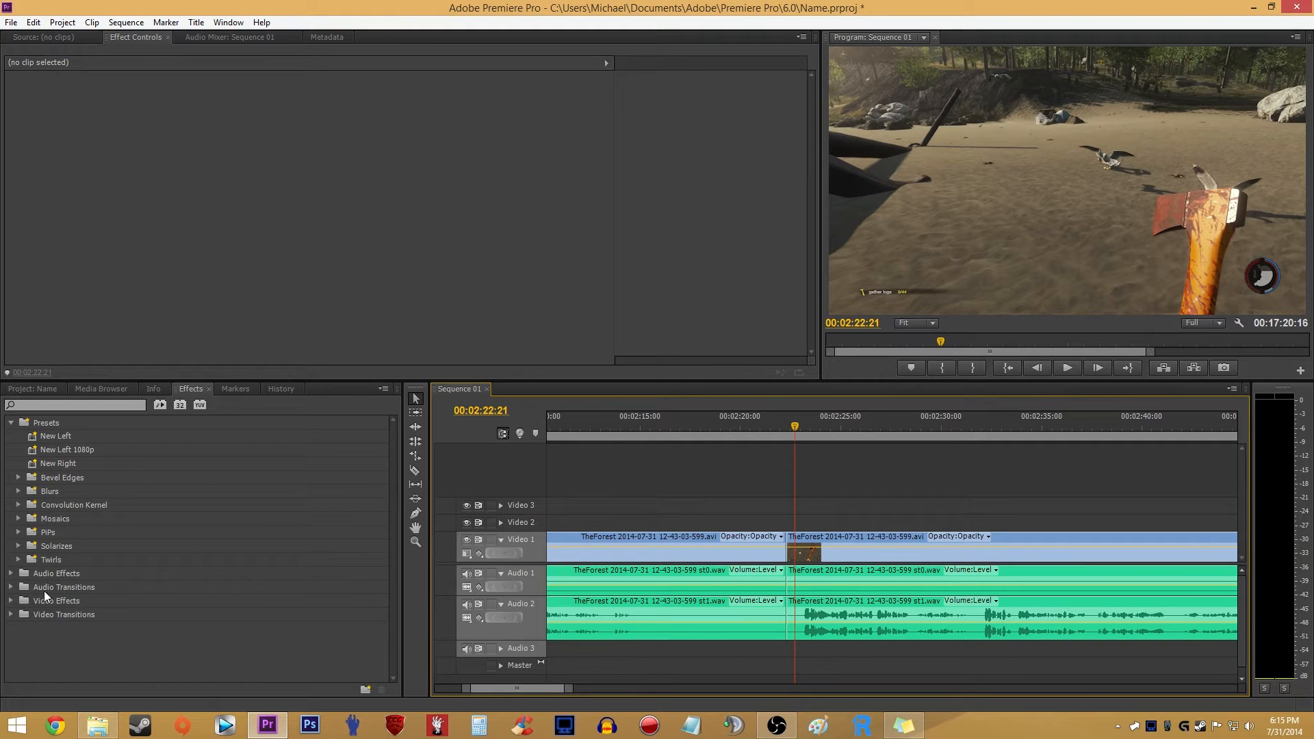
- Apply the Cross Dissolve video transition at the cut between the first and second Video 1 clips
{"action": "left_click", "coordinate": [10, 614]}
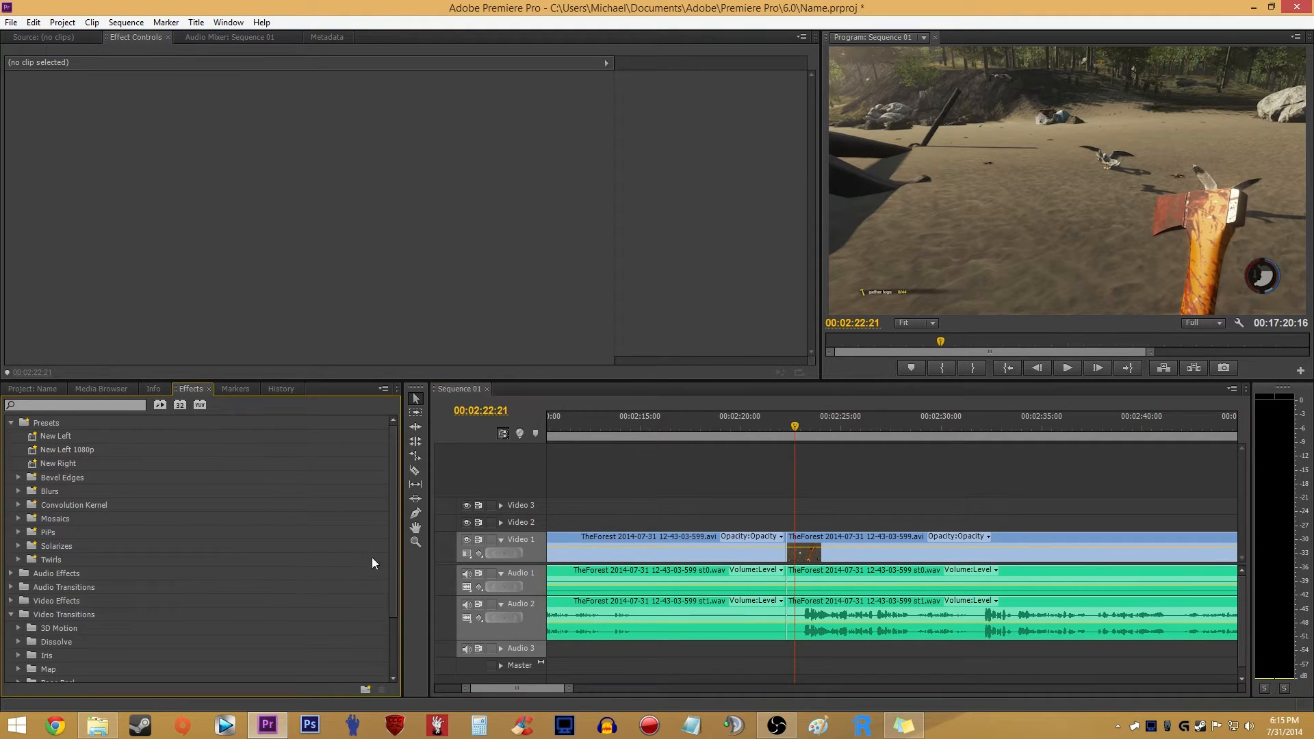
{"action": "scroll", "coordinate": [386, 596], "scroll_direction": "down", "scroll_amount": 2}
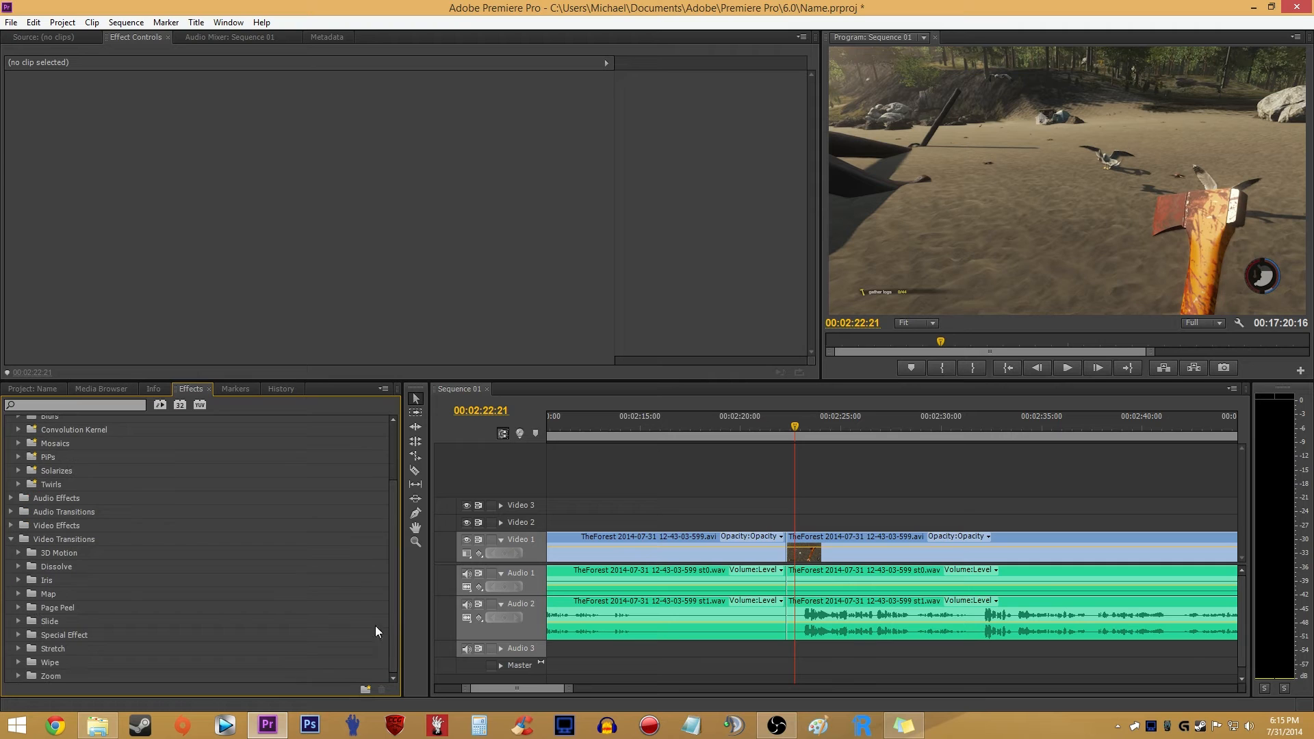
{"action": "left_click", "coordinate": [19, 566]}
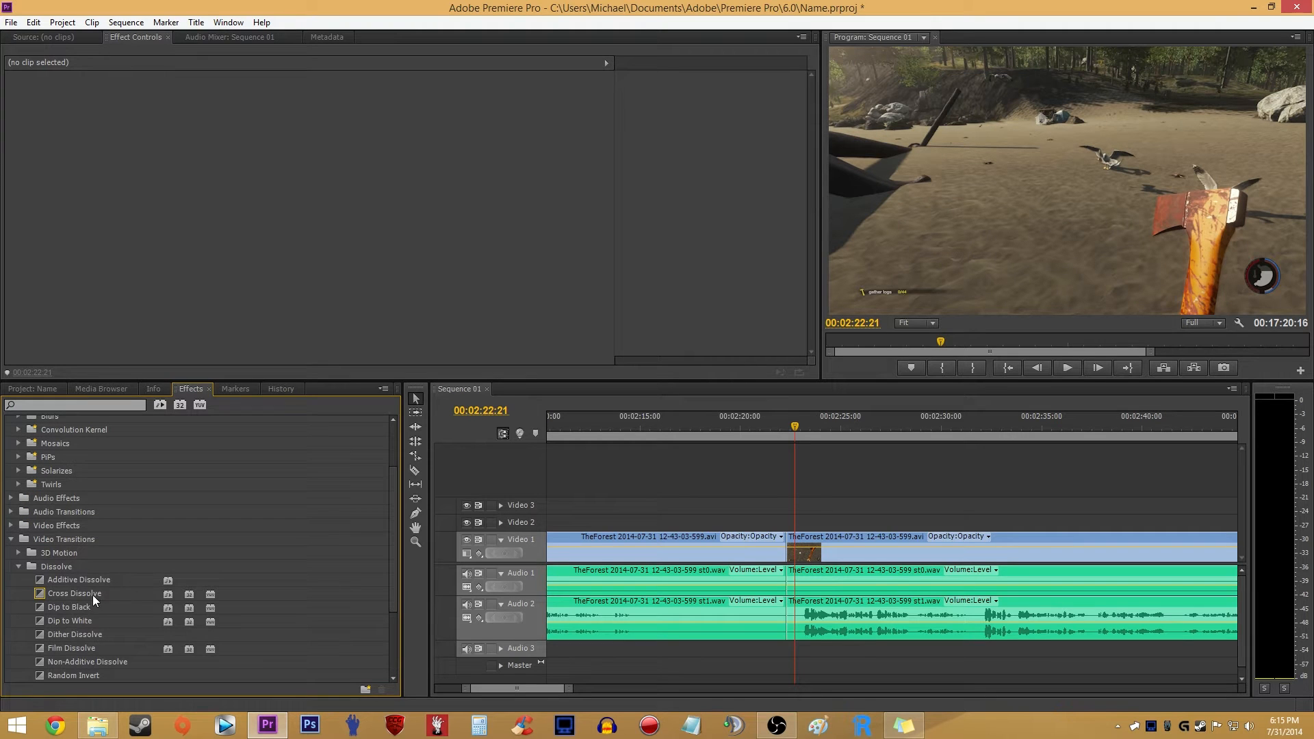
{"action": "left_click_drag", "start_coordinate": [92, 593], "coordinate": [786, 544]}
- Scrub through the Cross Dissolve from 00:02:21:21 to 00:02:22:04 to examine the blend between the two clips
{"action": "left_click", "coordinate": [777, 432]}
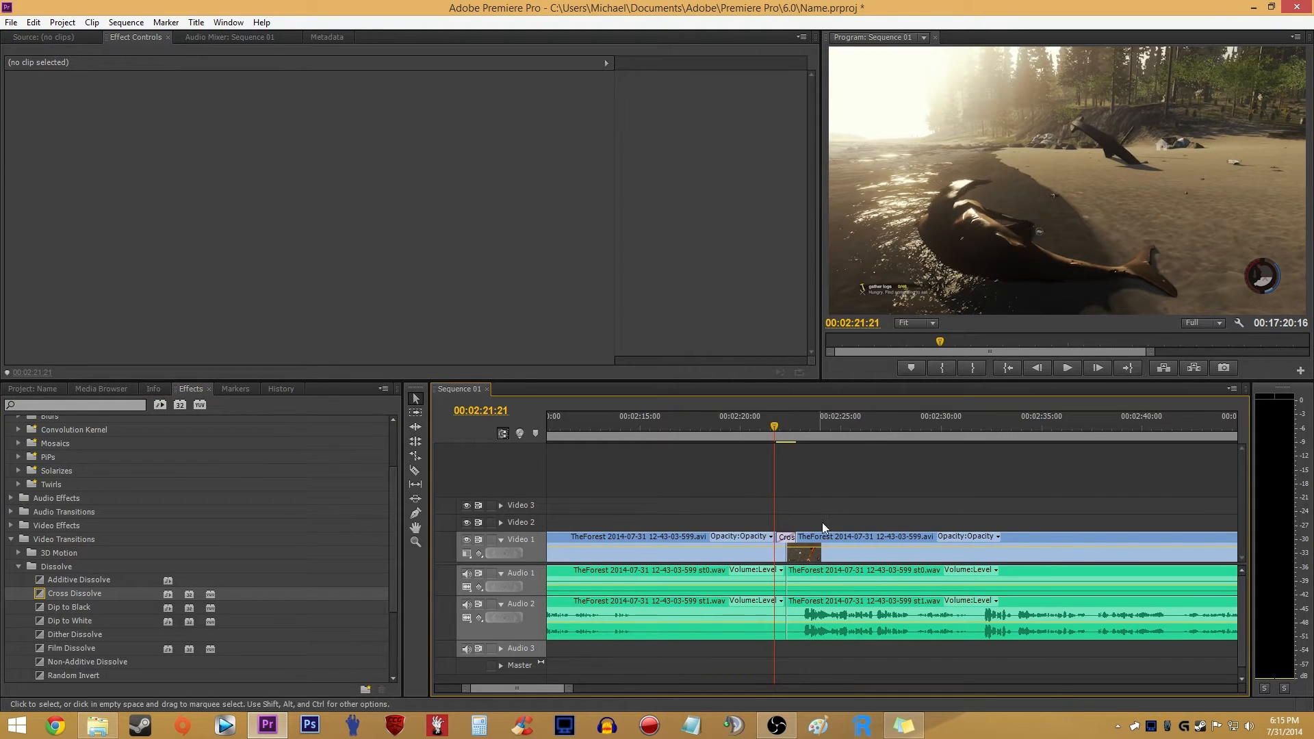
{"action": "key", "text": "="}
{"action": "key", "text": "="}
{"action": "key", "text": "="}
{"action": "mouse_move", "coordinate": [723, 423]}
{"action": "left_mouse_down"}
{"action": "mouse_move", "coordinate": [789, 424]}
{"action": "mouse_move", "coordinate": [680, 429]}
{"action": "mouse_move", "coordinate": [745, 426]}
{"action": "left_mouse_up"}
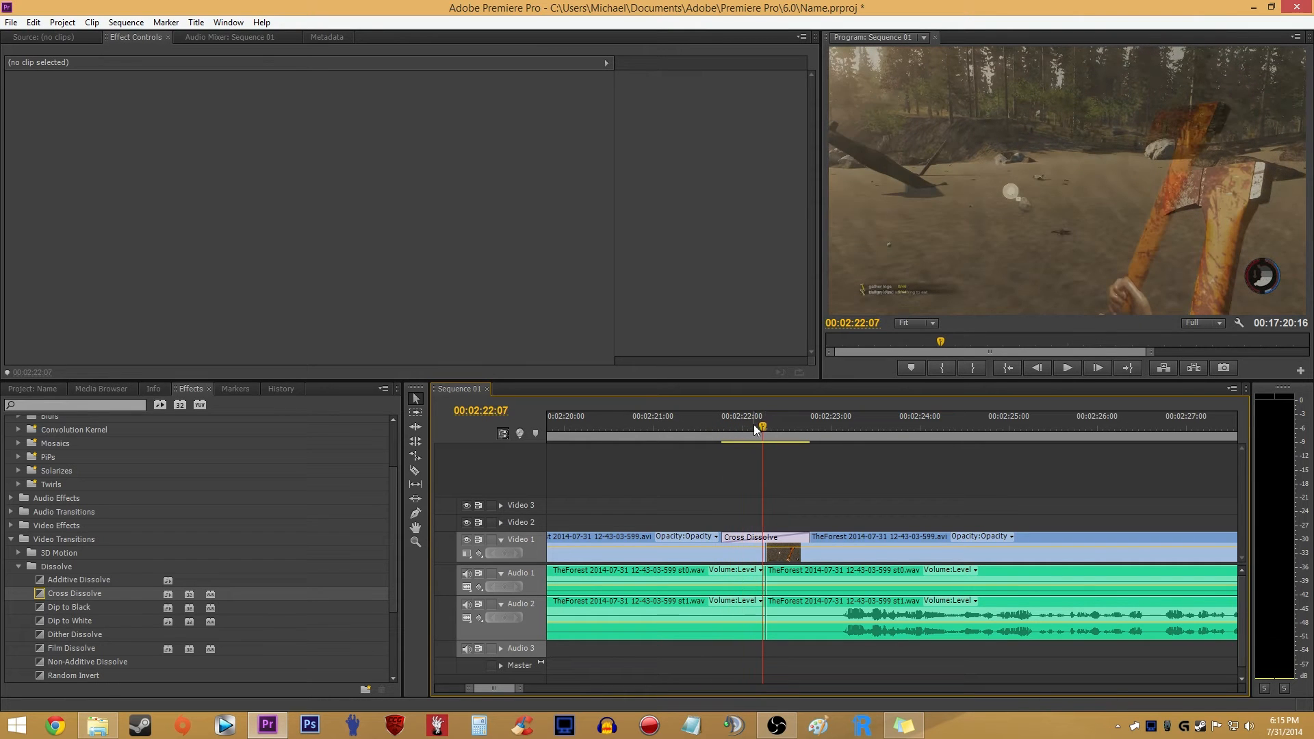
{"action": "scroll", "coordinate": [791, 483], "scroll_direction": "down", "scroll_amount": 3}
{"action": "scroll", "coordinate": [792, 483], "scroll_direction": "up", "scroll_amount": 4}
{"action": "key", "text": "-"}
{"action": "key", "text": "-"}
{"action": "key", "text": "-"}
{"action": "scroll", "coordinate": [680, 520], "scroll_direction": "down", "scroll_amount": 4}
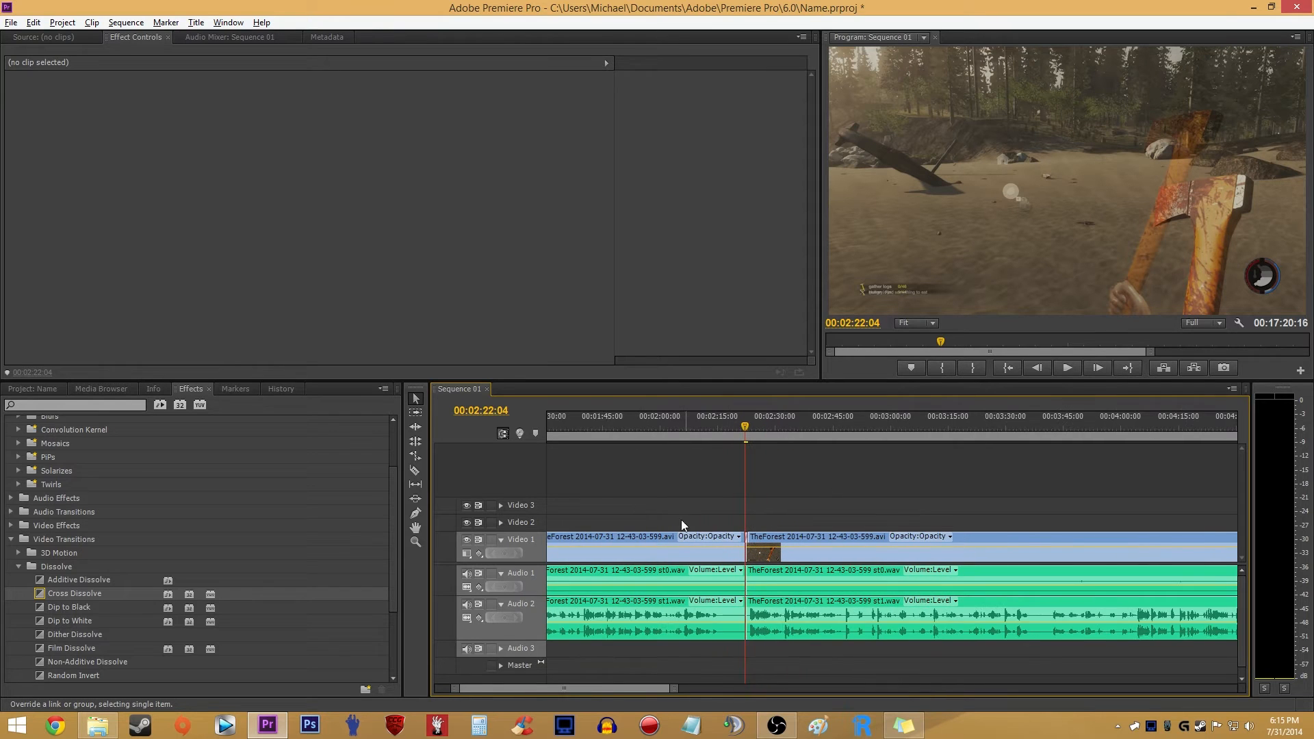
{"action": "scroll", "coordinate": [706, 516], "scroll_direction": "up", "scroll_amount": 2}
{"action": "left_click", "coordinate": [12, 539]}
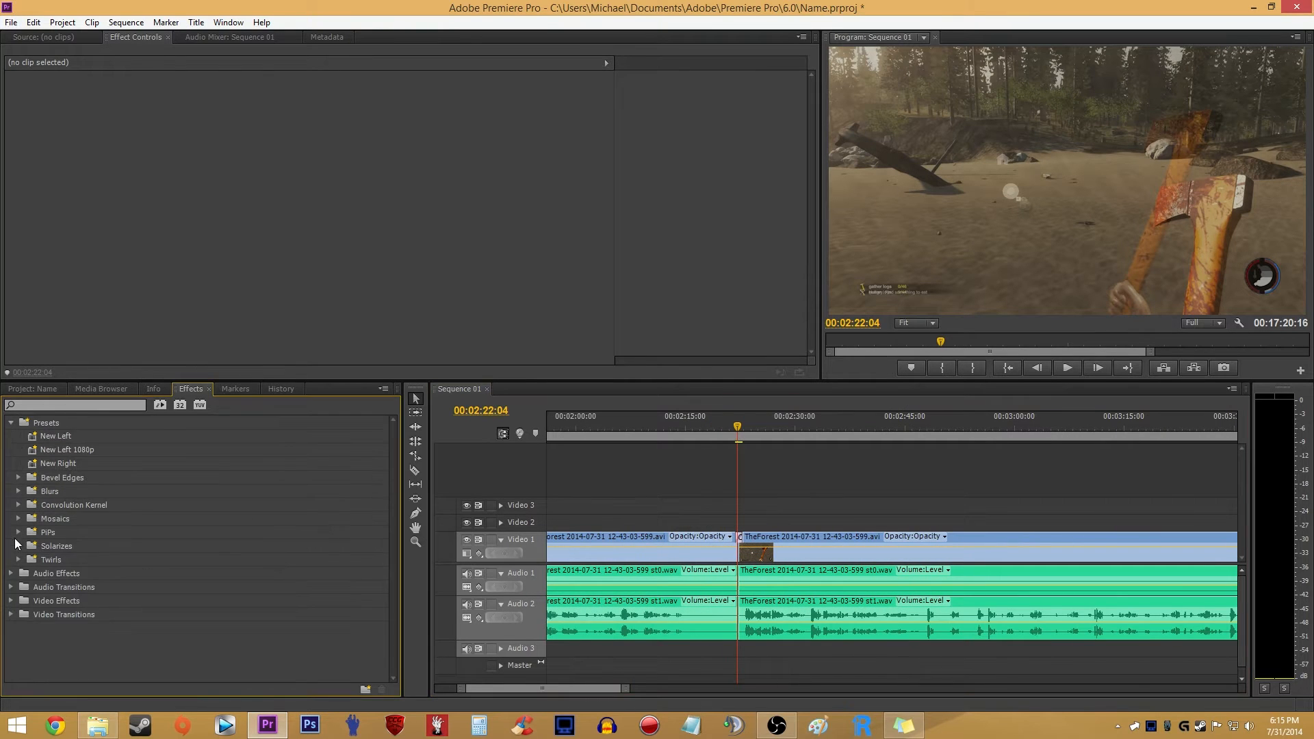
- Return the playhead to 00:00:00:00 and delete the opacity keyframe at the start of the first Video 1 clip
{"action": "left_click_drag", "start_coordinate": [572, 424], "coordinate": [537, 431]}
{"action": "left_click_drag", "start_coordinate": [512, 688], "coordinate": [486, 687]}
{"action": "left_click_drag", "start_coordinate": [562, 427], "coordinate": [544, 431]}
{"action": "right_click", "coordinate": [549, 557]}
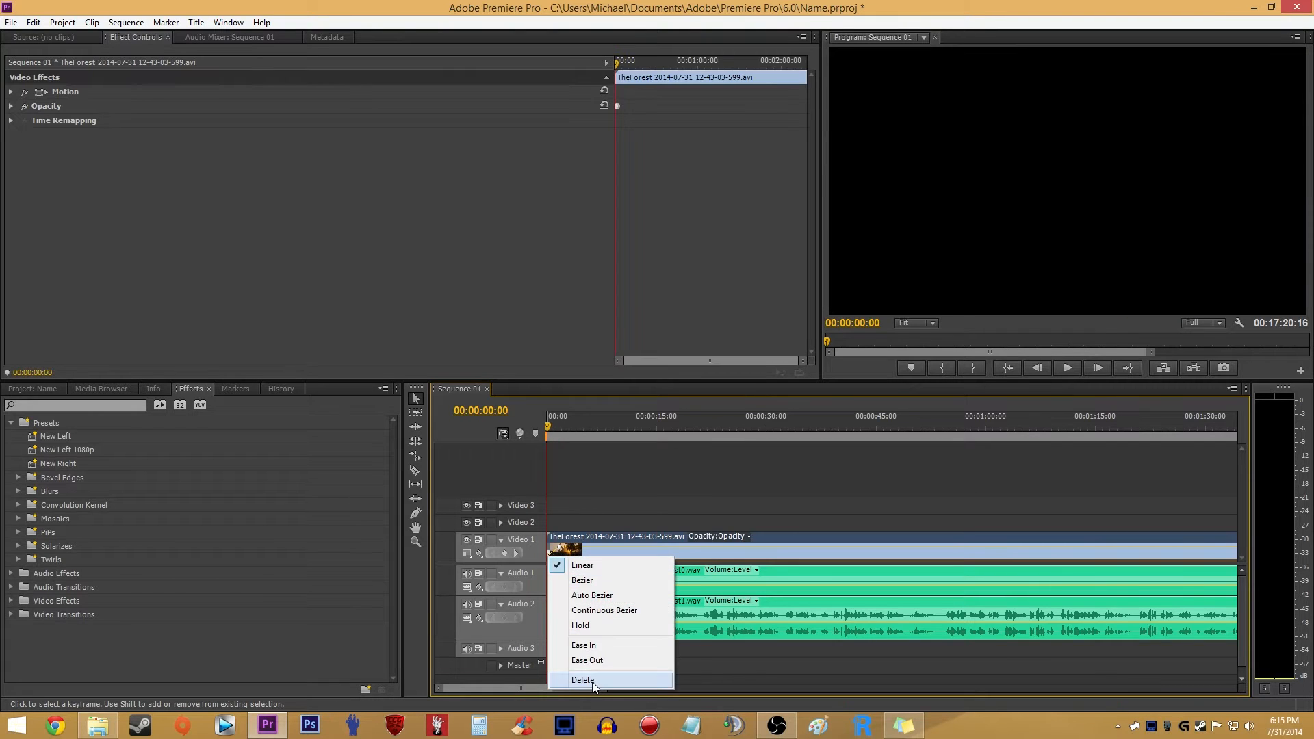
{"action": "left_click", "coordinate": [583, 680]}
{"action": "left_click", "coordinate": [573, 486]}
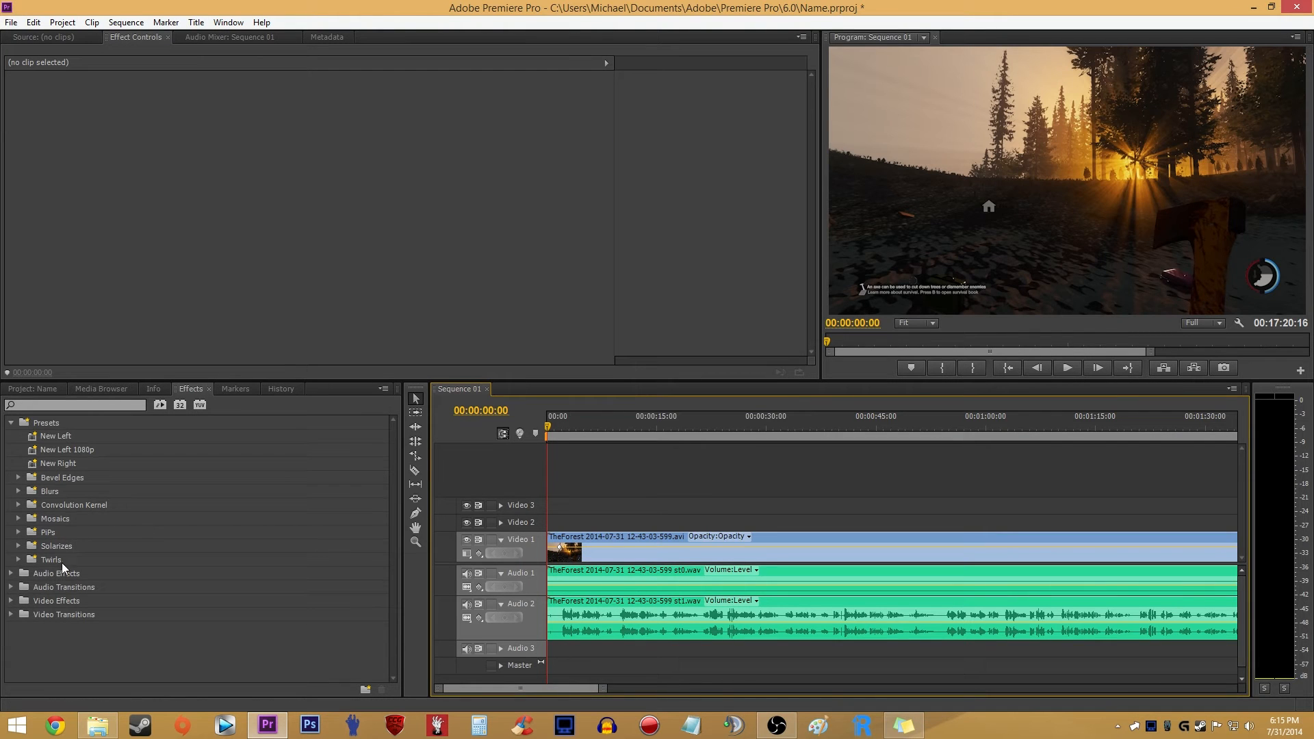
- Search the effects for "blu" and apply the Fast Blur In preset to the first Video 1 clip
{"action": "left_click", "coordinate": [10, 614]}
{"action": "scroll", "coordinate": [79, 631], "scroll_direction": "down", "scroll_amount": 2}
{"action": "left_click", "coordinate": [23, 557]}
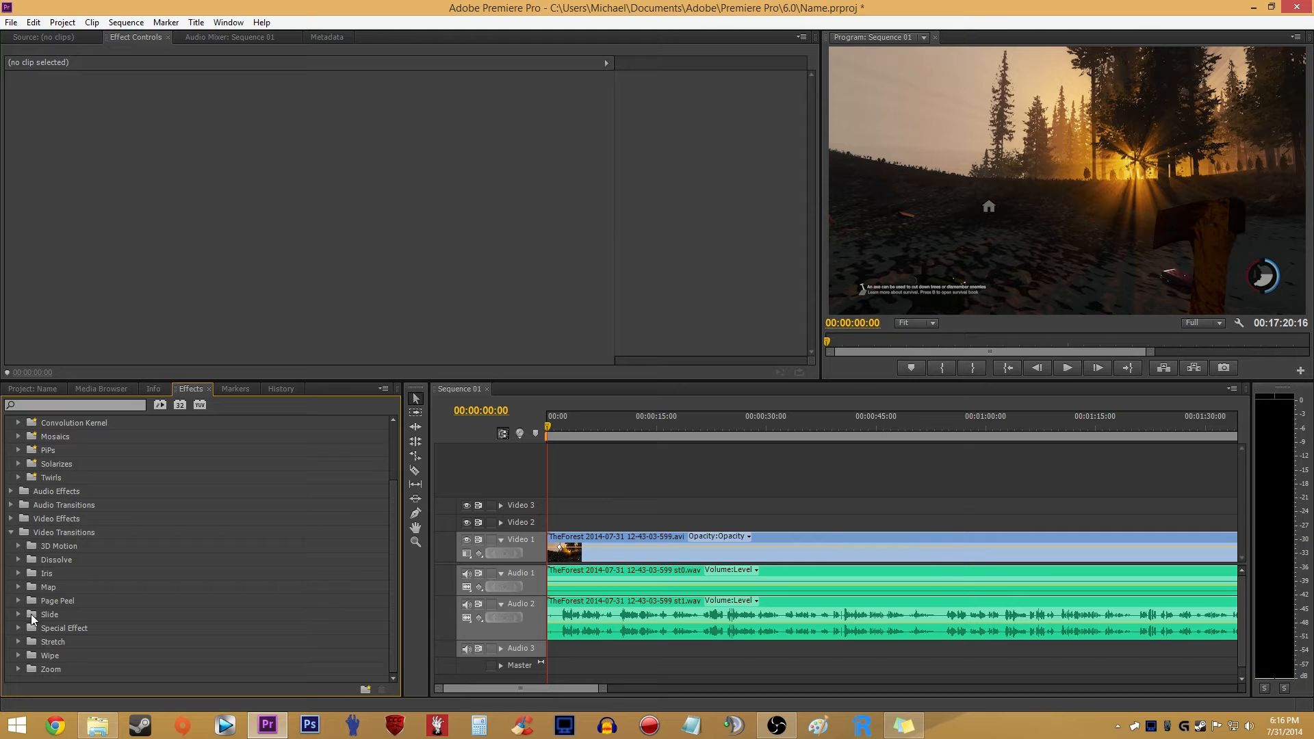
{"action": "left_click", "coordinate": [53, 411]}
{"action": "type", "text": "blu"}
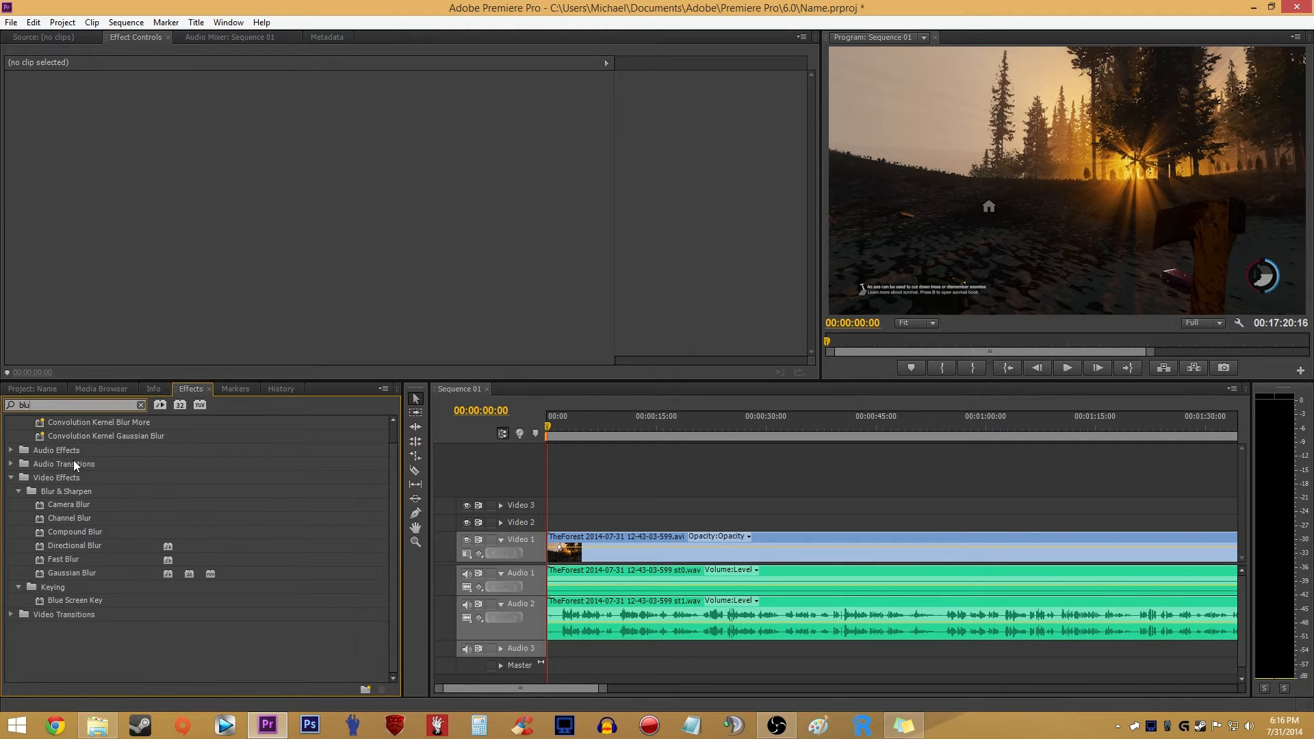
{"action": "left_click_drag", "start_coordinate": [55, 450], "coordinate": [564, 547]}
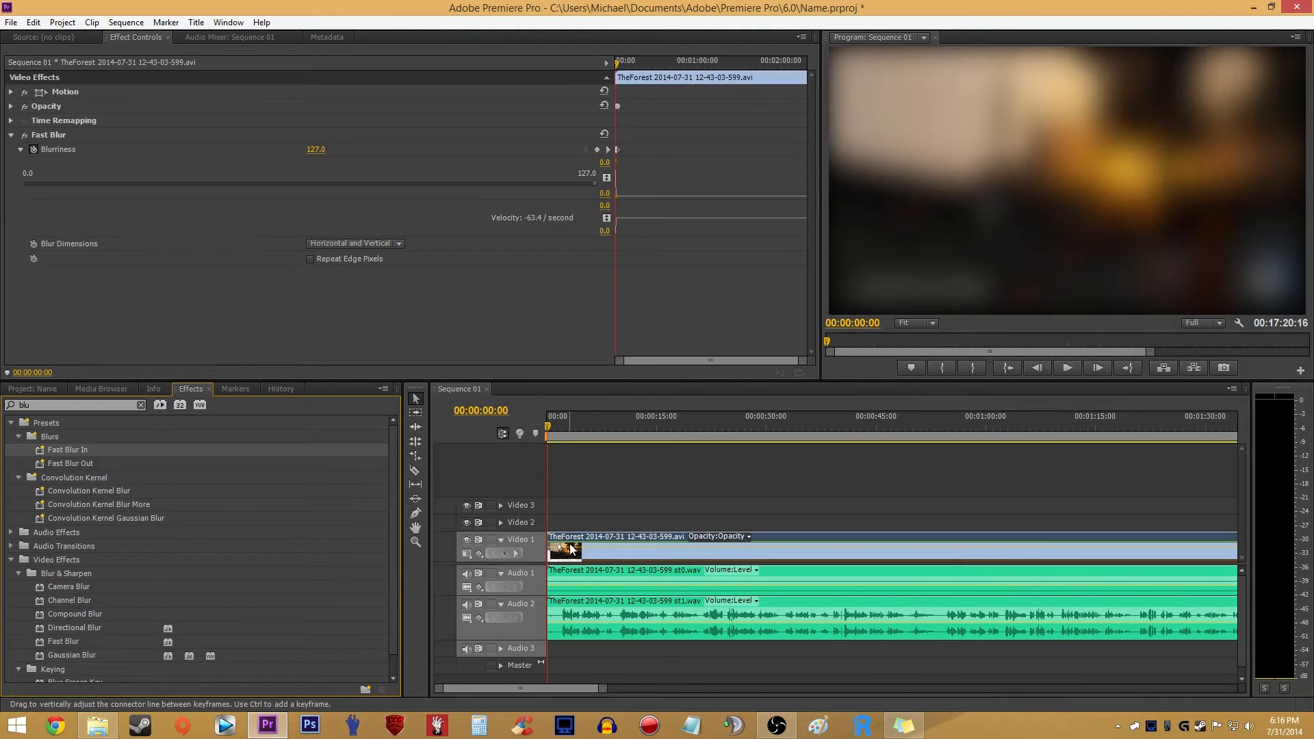
- Play the first second of the sequence to preview the blur-in, and clear the effects search
{"action": "key", "text": "space"}
{"action": "key", "text": "space"}
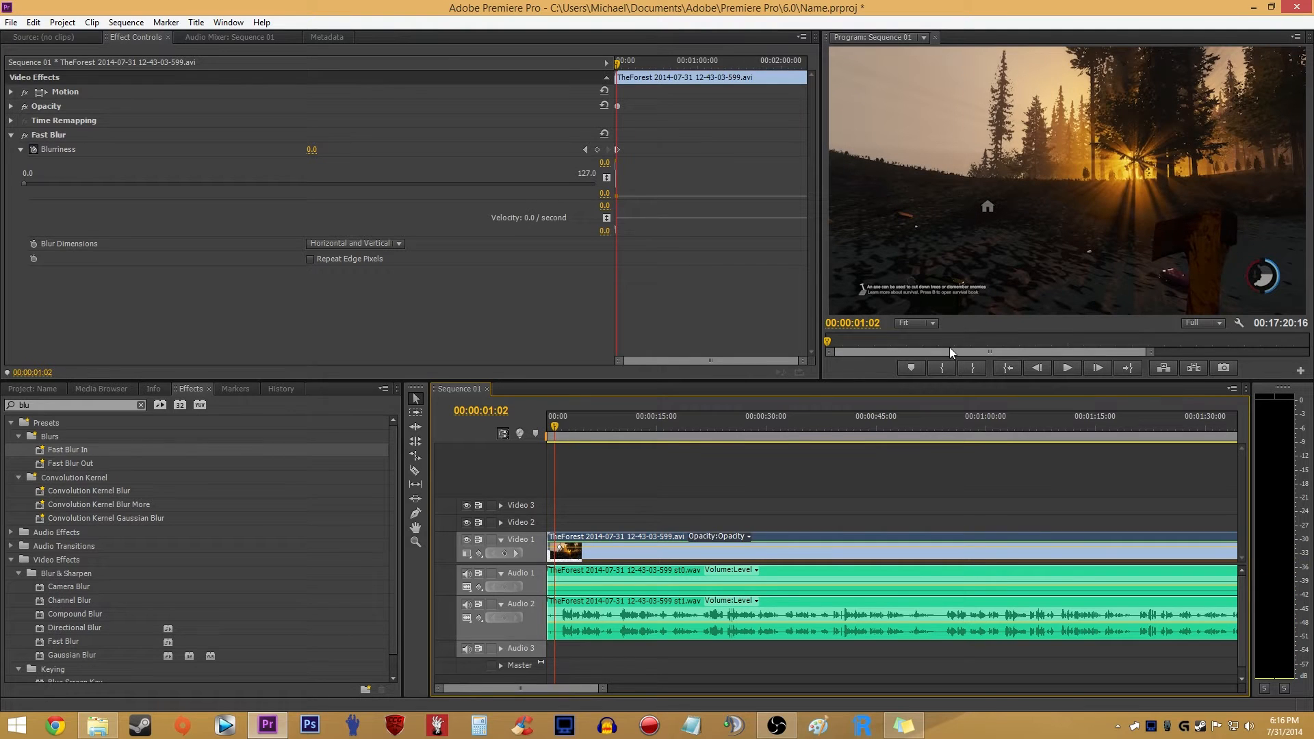
{"action": "scroll", "coordinate": [557, 484], "scroll_direction": "down", "scroll_amount": 2}
{"action": "left_click", "coordinate": [559, 490]}
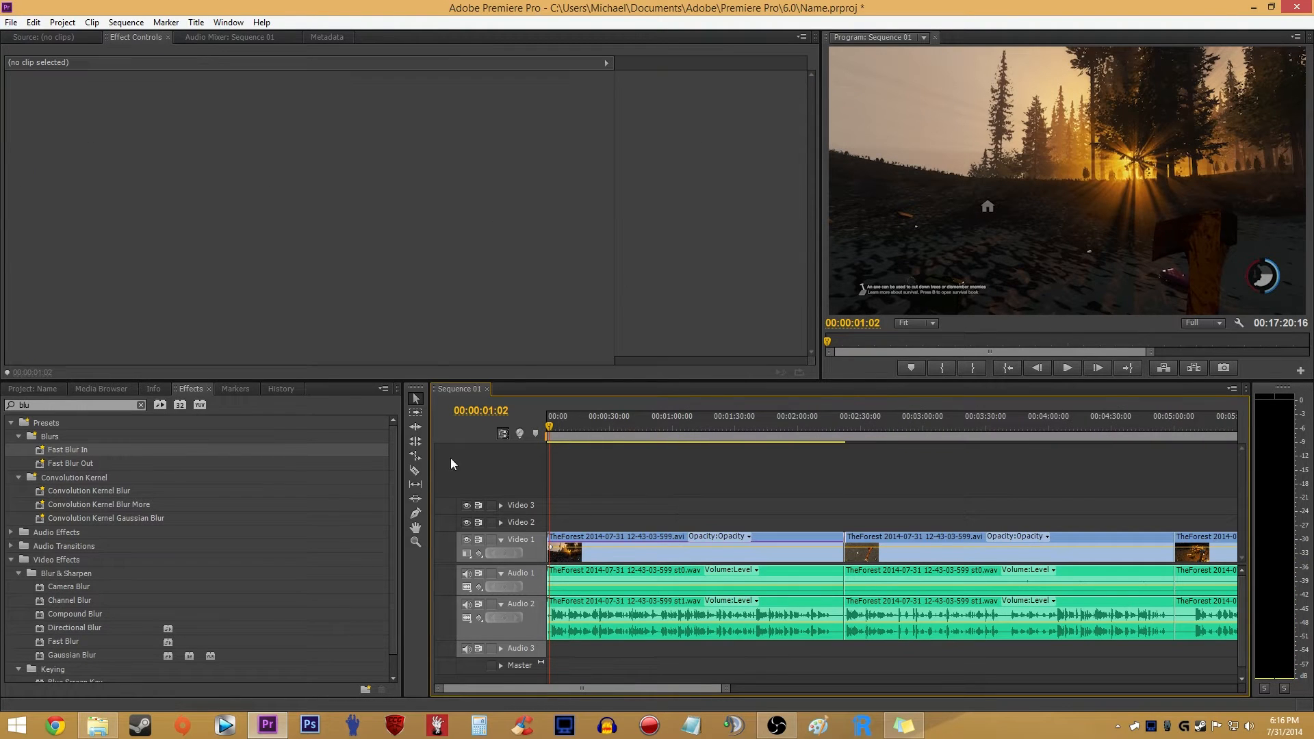
{"action": "left_click", "coordinate": [141, 404]}
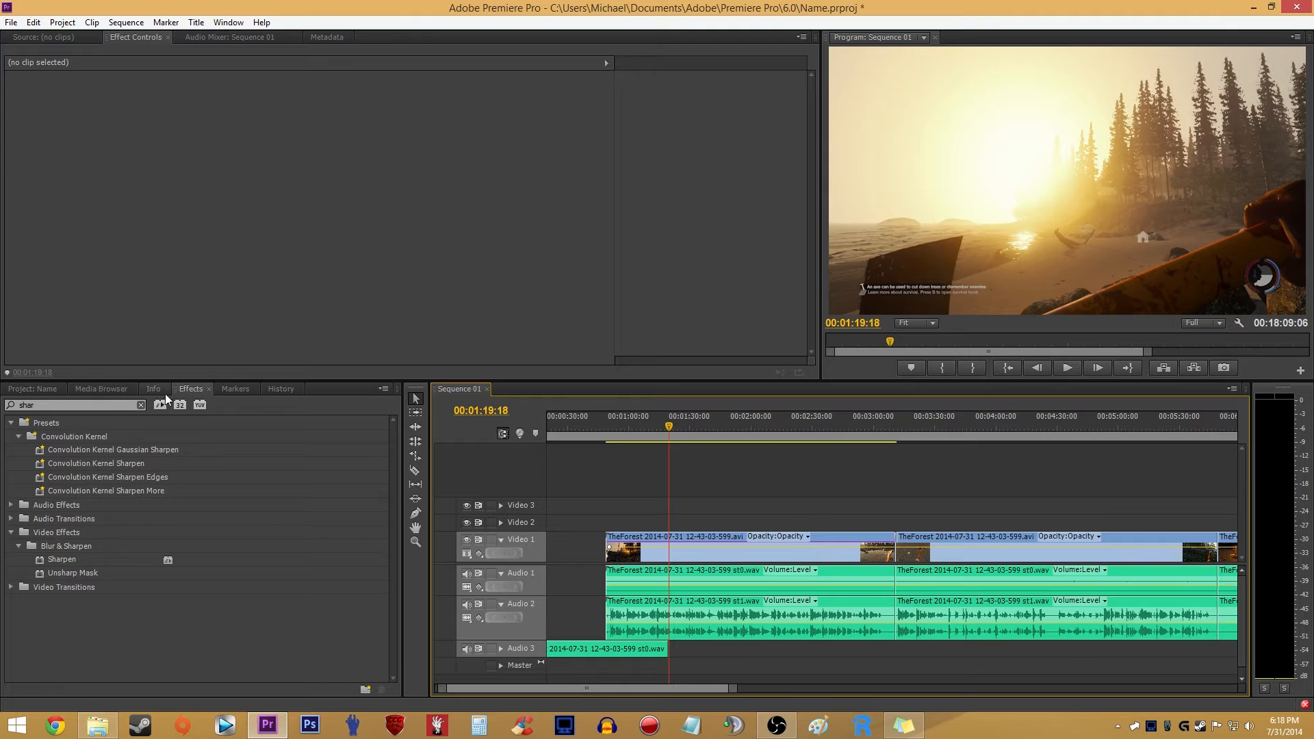
- Clear the effects search and remove the Fast Blur effect from the first Video 1 clip
{"action": "left_click", "coordinate": [142, 405]}
{"action": "scroll", "coordinate": [667, 514], "scroll_direction": "up", "scroll_amount": 2}
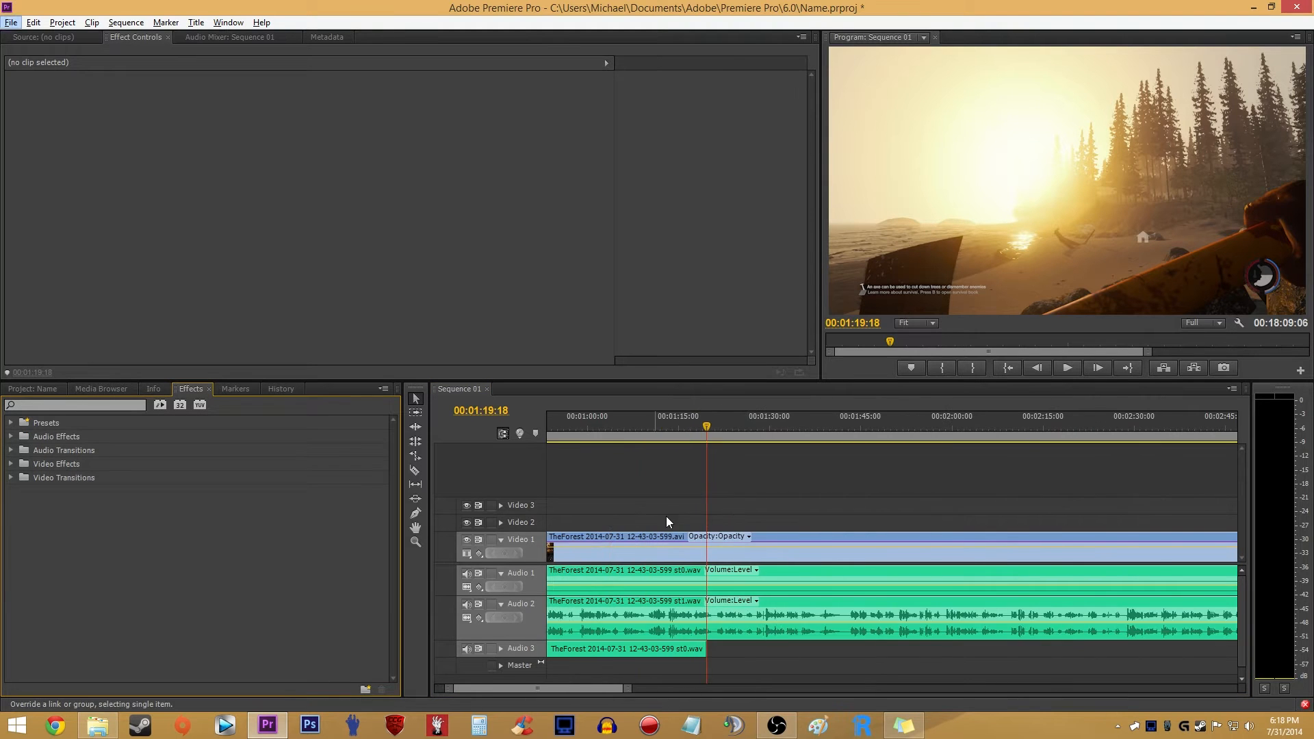
{"action": "left_click", "coordinate": [727, 559]}
{"action": "scroll", "coordinate": [633, 492], "scroll_direction": "up", "scroll_amount": 2}
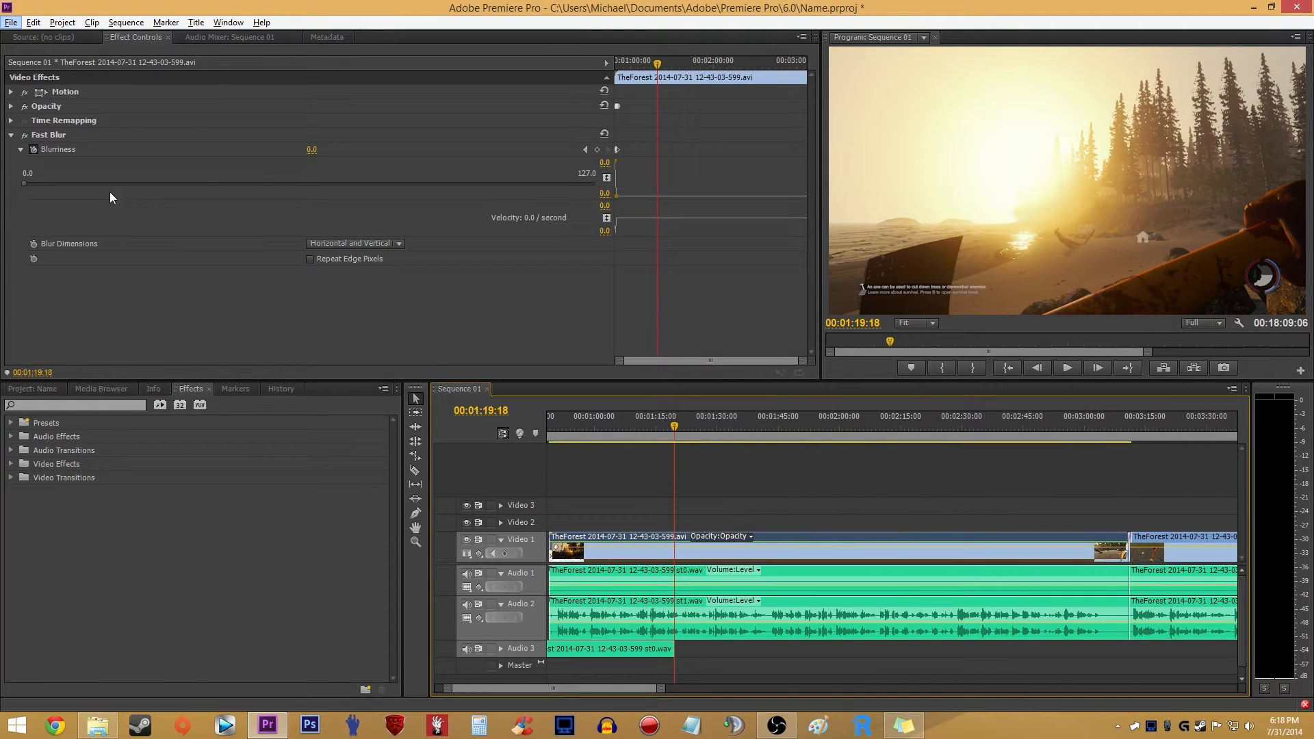
{"action": "right_click", "coordinate": [706, 555]}
{"action": "left_click", "coordinate": [695, 483]}
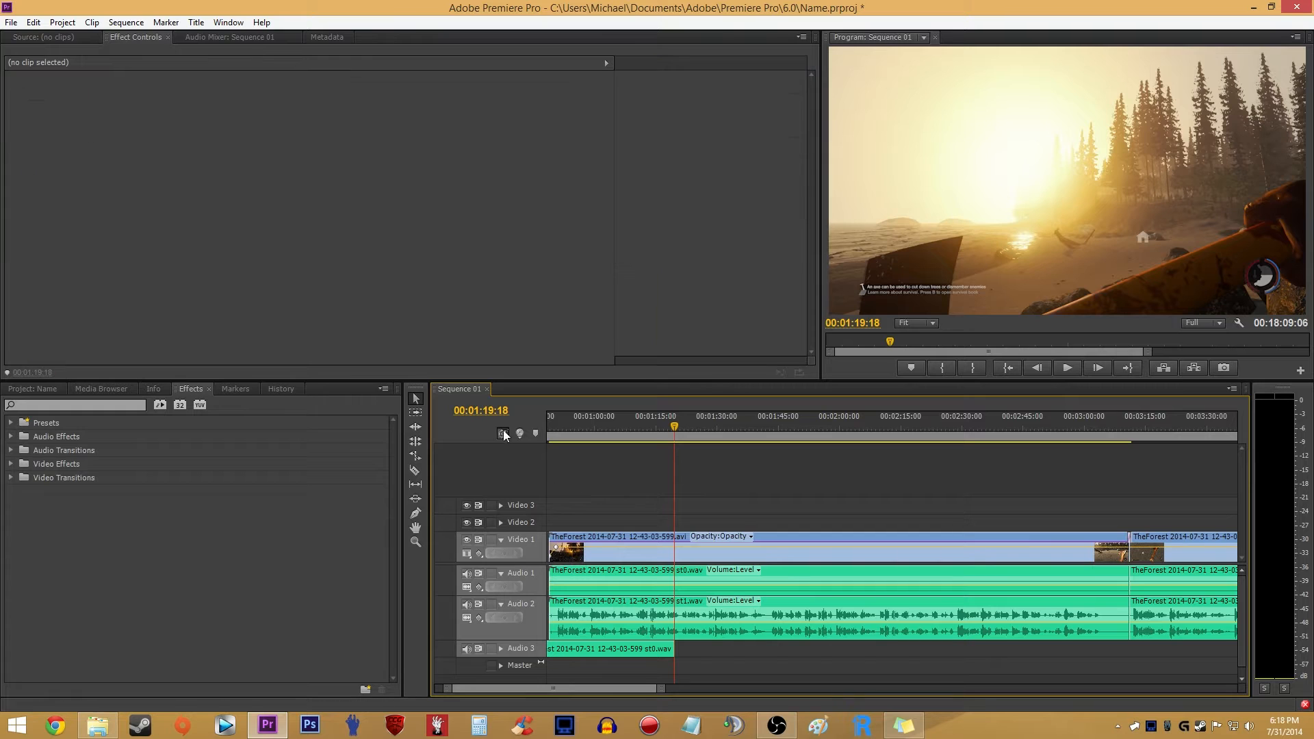
{"action": "left_click", "coordinate": [736, 555]}
{"action": "left_click", "coordinate": [43, 135]}
{"action": "key", "text": "Delete"}
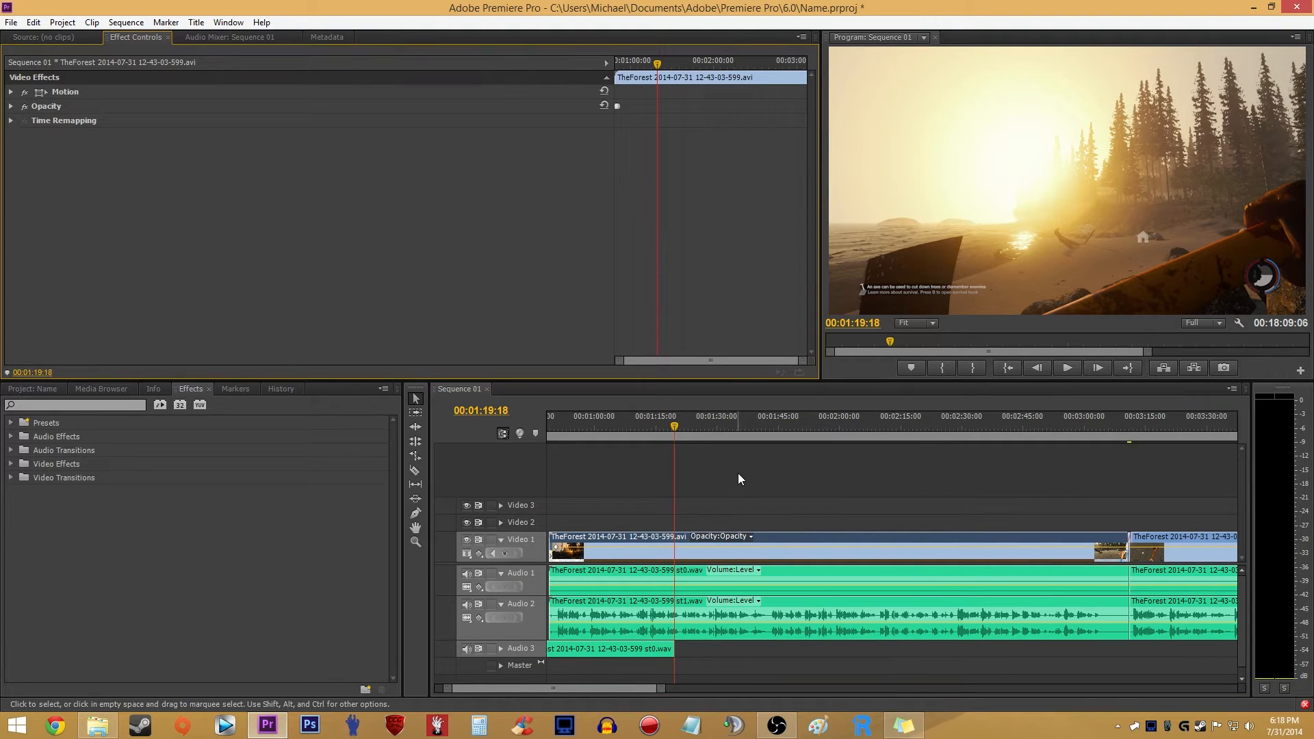
{"action": "scroll", "coordinate": [711, 479], "scroll_direction": "down", "scroll_amount": 2}
{"action": "scroll", "coordinate": [711, 479], "scroll_direction": "up", "scroll_amount": 2}
{"action": "left_click", "coordinate": [668, 491]}
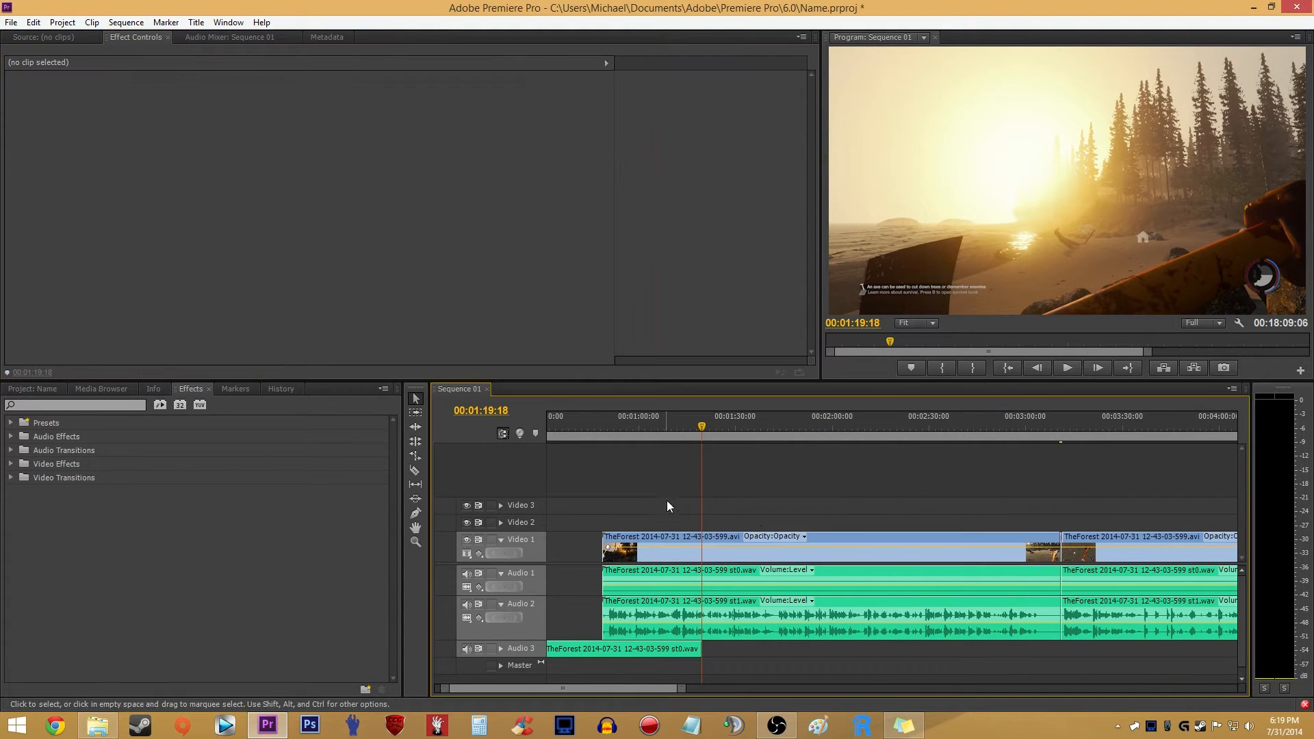
- Expand the Motion settings of the first Video 1 clip and try adjusting its horizontal Position
{"action": "left_click", "coordinate": [804, 546]}
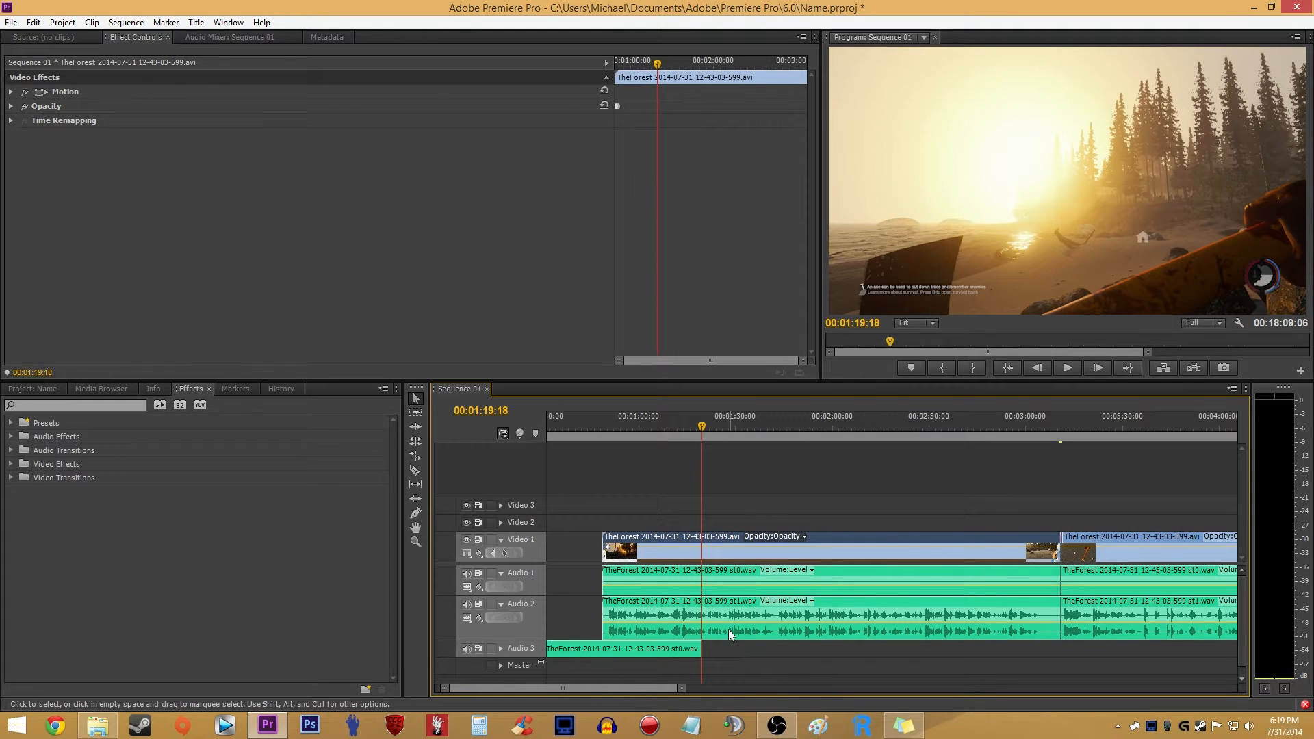
{"action": "left_click", "coordinate": [11, 92]}
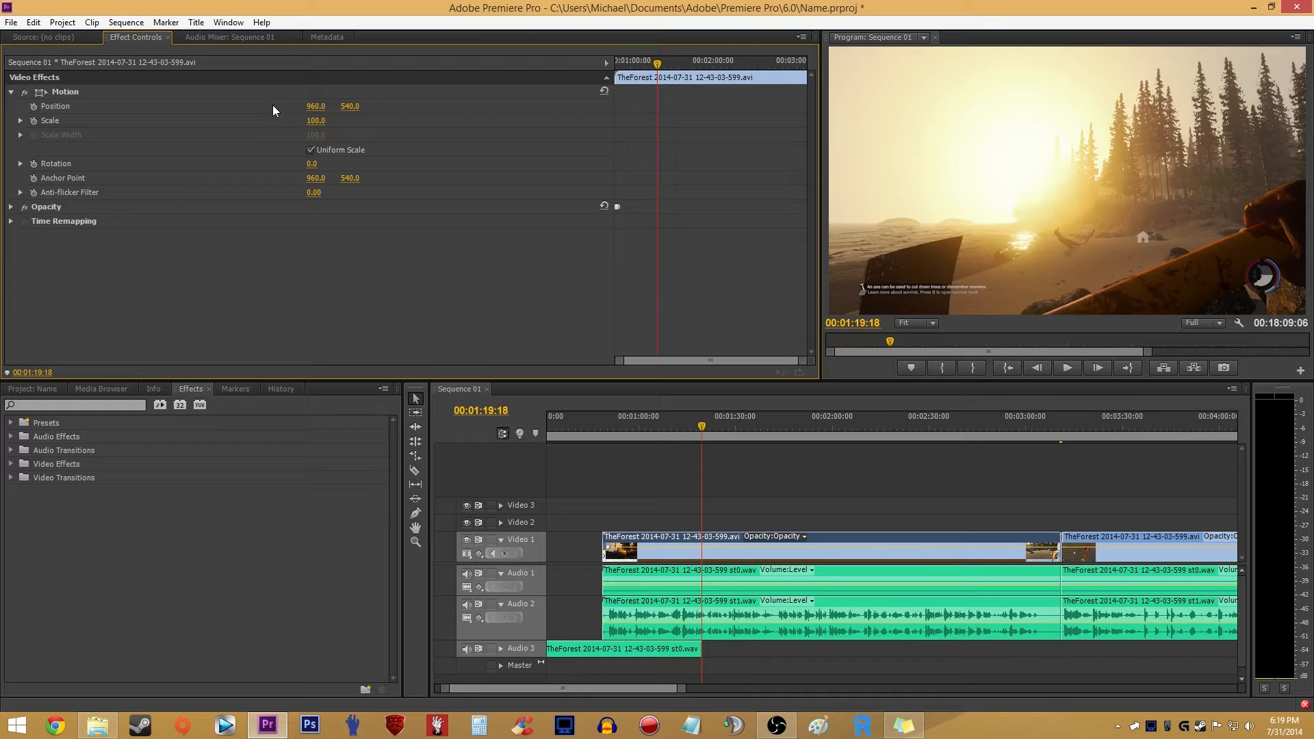
{"action": "mouse_move", "coordinate": [323, 106]}
{"action": "left_mouse_down"}
{"action": "mouse_move", "coordinate": [438, 106]}
{"action": "mouse_move", "coordinate": [291, 106]}
{"action": "mouse_move", "coordinate": [308, 106]}
{"action": "left_mouse_up"}
{"action": "key", "text": "Return"}
{"action": "left_click", "coordinate": [712, 512]}
- Move the playhead to 00:01:14:16 and mute the Audio 1 and Audio 2 tracks
{"action": "left_click", "coordinate": [685, 426]}
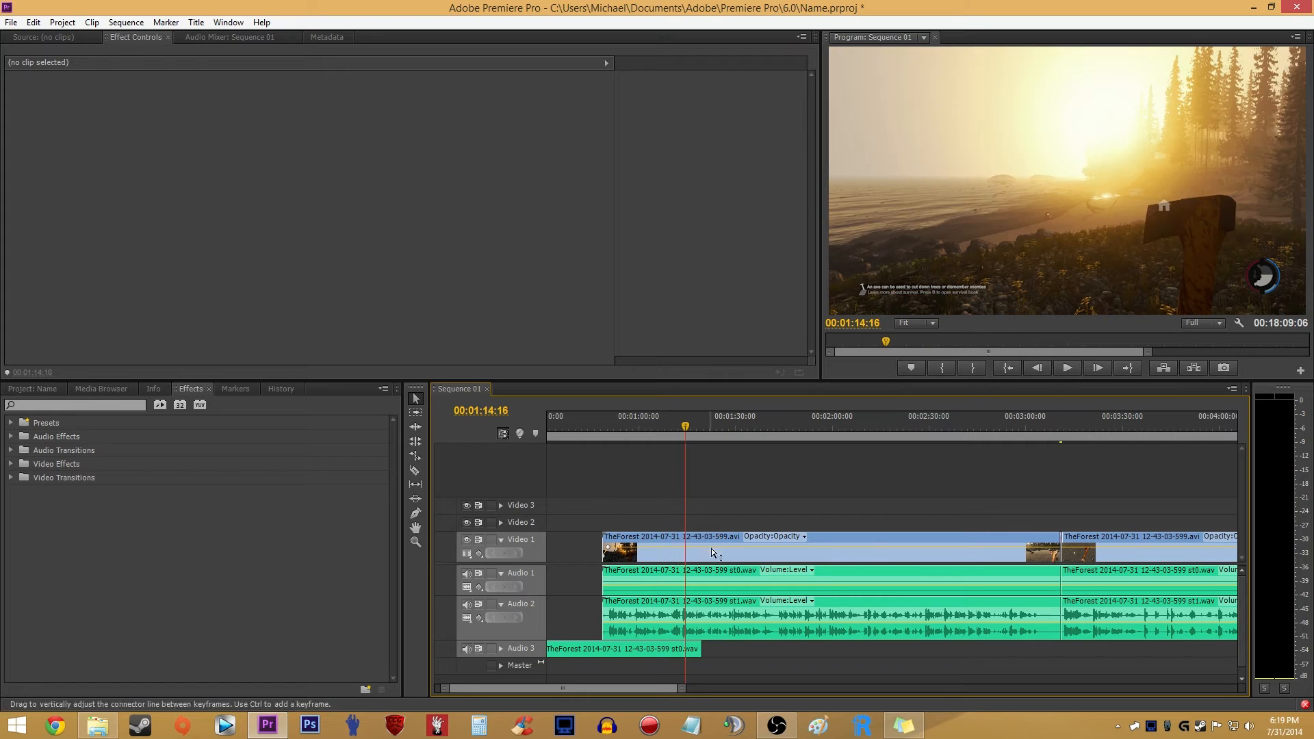
{"action": "left_click", "coordinate": [704, 540]}
{"action": "left_click", "coordinate": [466, 604]}
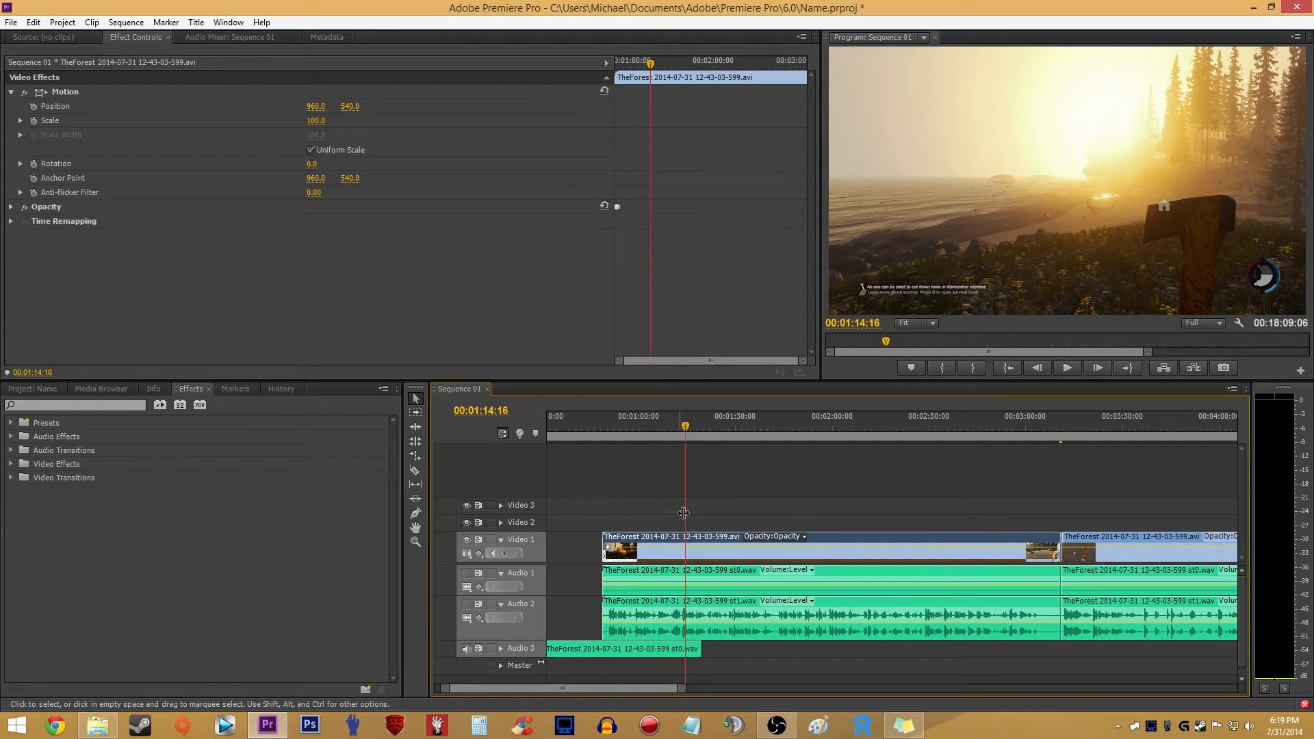
{"action": "left_click", "coordinate": [643, 479]}
- Expand the Motion settings of the second Video 1 clip and move the playhead to the clip's start at 00:03:10:13
{"action": "left_click", "coordinate": [734, 549]}
{"action": "scroll", "coordinate": [716, 536], "scroll_direction": "down", "scroll_amount": 3}
{"action": "left_click", "coordinate": [807, 549]}
{"action": "left_click", "coordinate": [803, 507]}
{"action": "left_click", "coordinate": [815, 551]}
{"action": "left_click", "coordinate": [775, 431]}
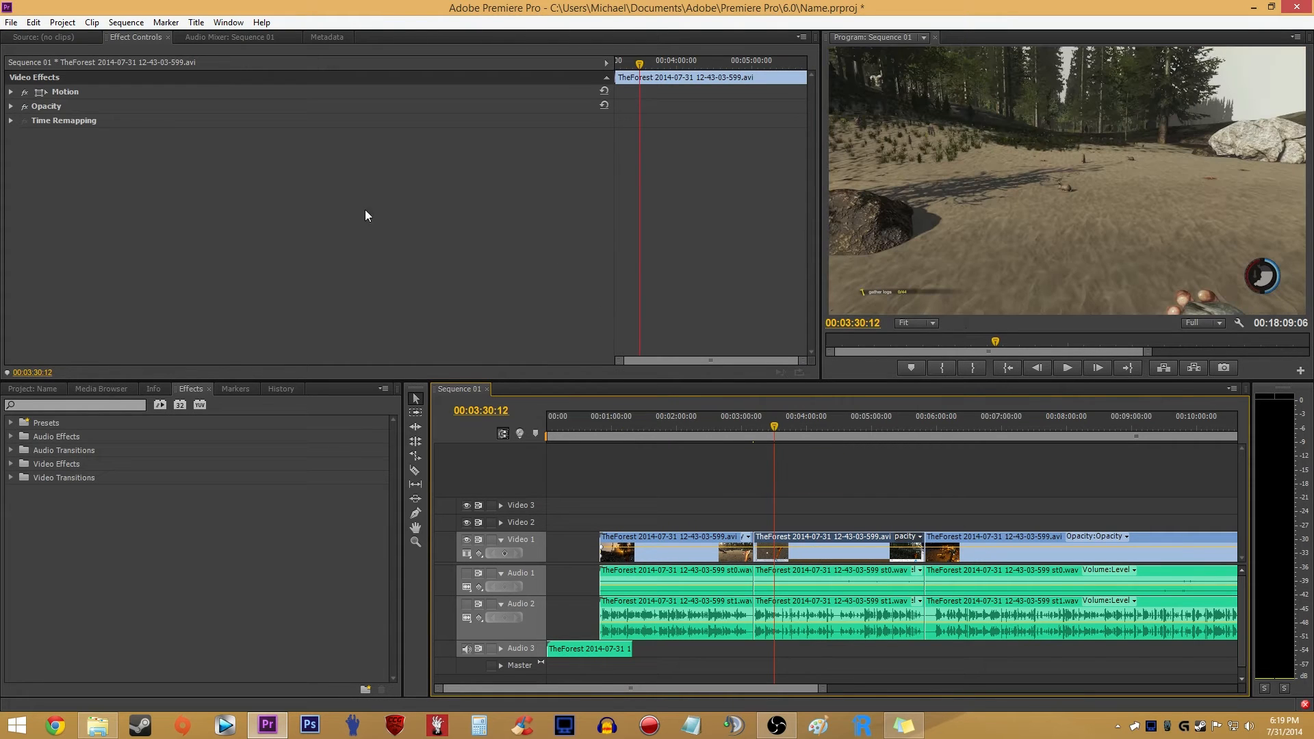
{"action": "left_click", "coordinate": [11, 91]}
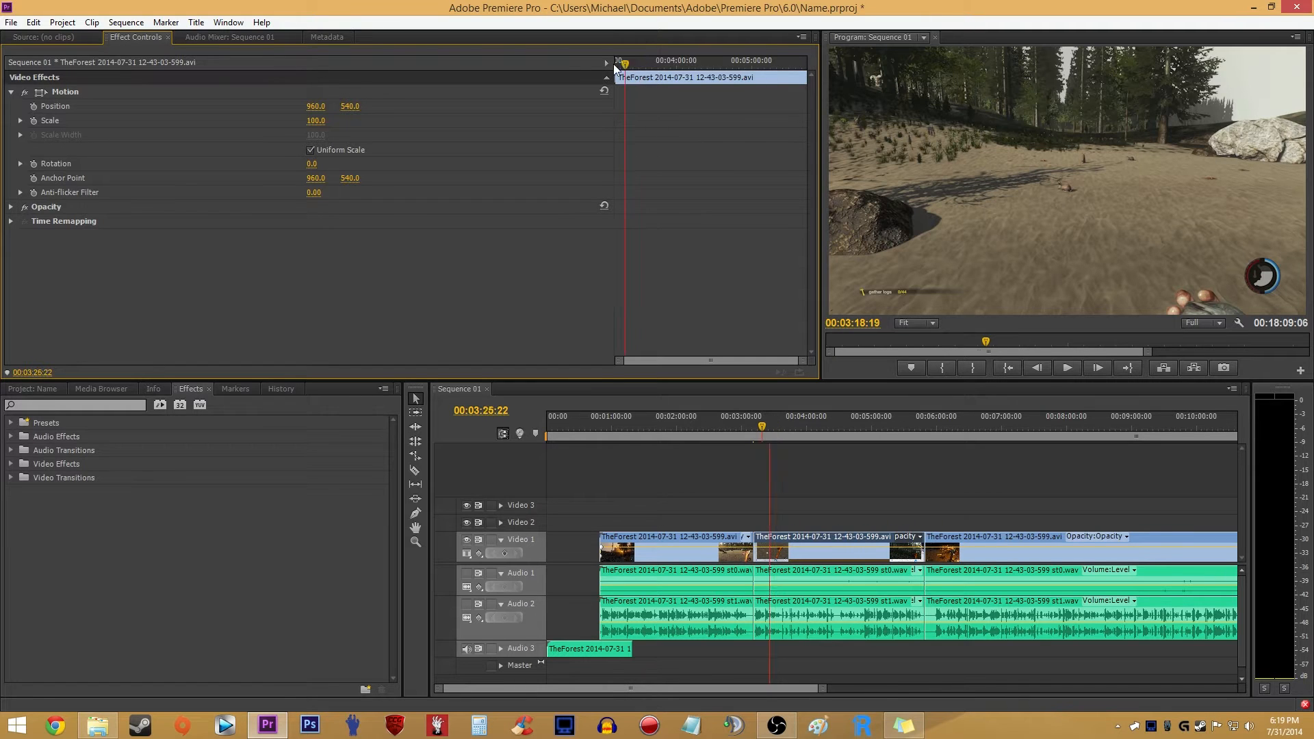
{"action": "left_click_drag", "start_coordinate": [631, 67], "coordinate": [606, 67]}
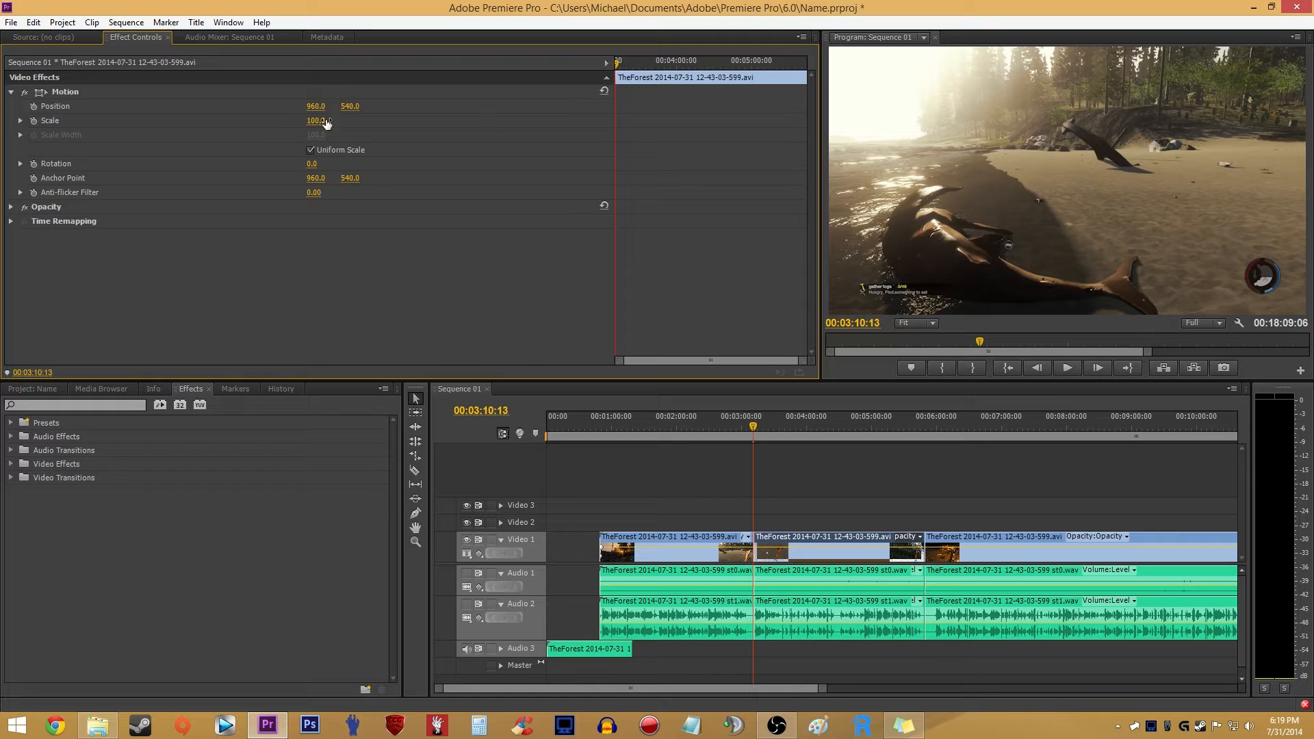
- Keyframe the second clip's Scale from its start and set a second Scale keyframe of 150 at 00:04:05:19
{"action": "left_click", "coordinate": [33, 121]}
{"action": "left_click_drag", "start_coordinate": [616, 65], "coordinate": [653, 70]}
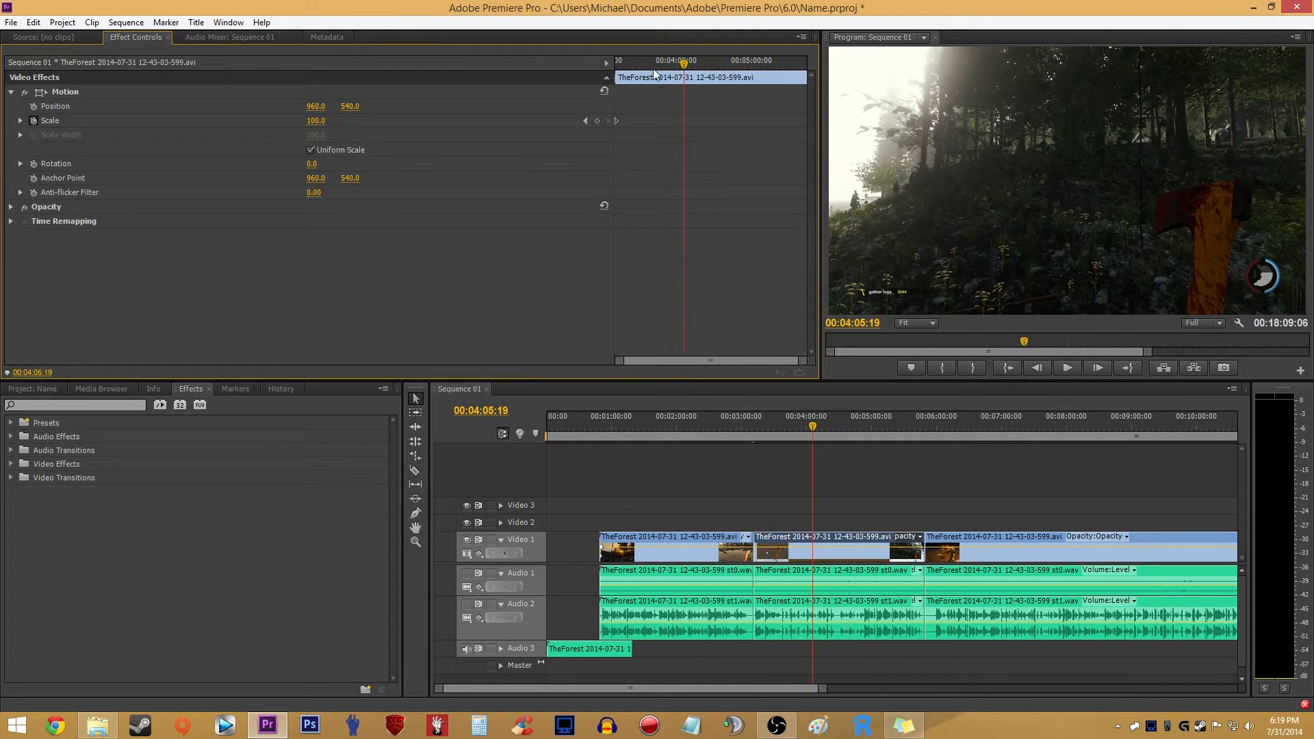
{"action": "left_click", "coordinate": [597, 121]}
{"action": "mouse_move", "coordinate": [689, 65]}
{"action": "left_mouse_down"}
{"action": "mouse_move", "coordinate": [605, 59]}
{"action": "mouse_move", "coordinate": [688, 78]}
{"action": "left_mouse_up"}
{"action": "type", "text": "150"}
{"action": "key", "text": "Return"}
- Reposition the enlarged second clip to about 1443, 810 and scrub through its zoom to 00:04:44:29
{"action": "left_click_drag", "start_coordinate": [618, 63], "coordinate": [686, 67]}
{"action": "left_click_drag", "start_coordinate": [883, 303], "coordinate": [1003, 303]}
{"action": "left_click_drag", "start_coordinate": [350, 106], "coordinate": [535, 106]}
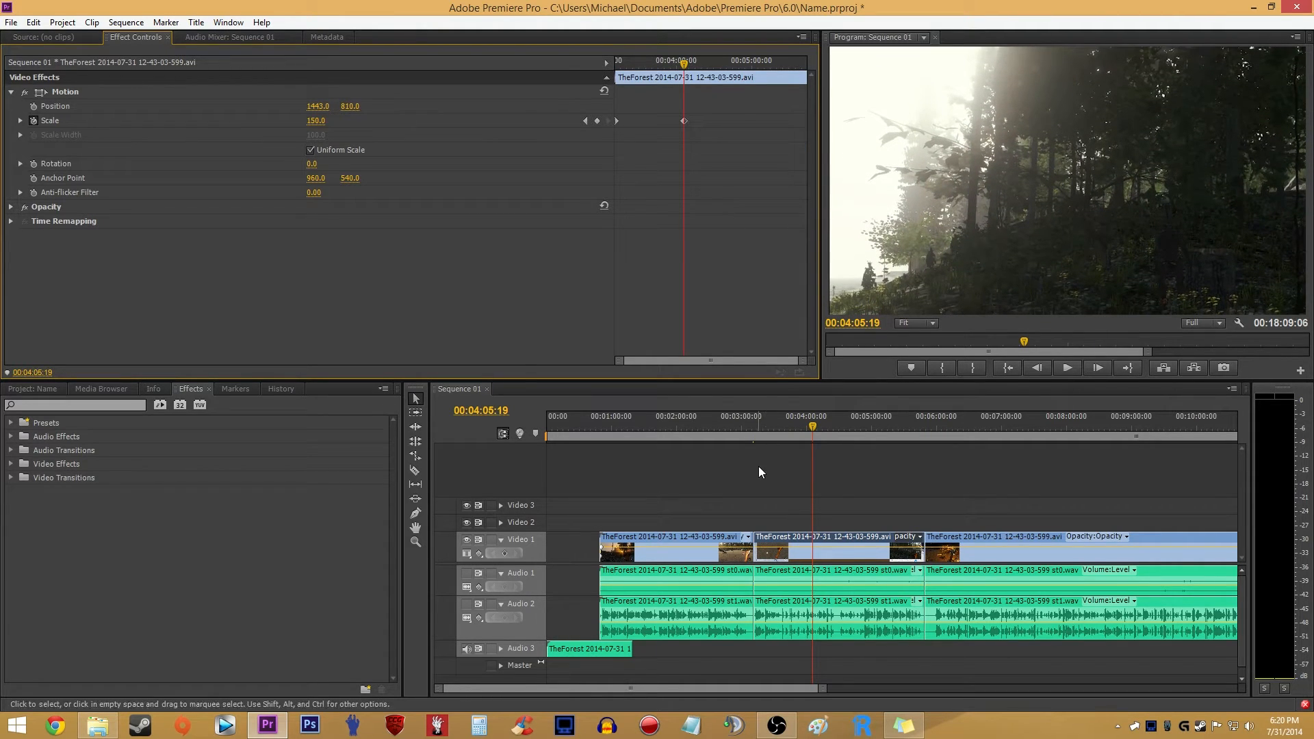
{"action": "left_click_drag", "start_coordinate": [758, 427], "coordinate": [855, 427]}
{"action": "scroll", "coordinate": [839, 456], "scroll_direction": "down", "scroll_amount": 5}
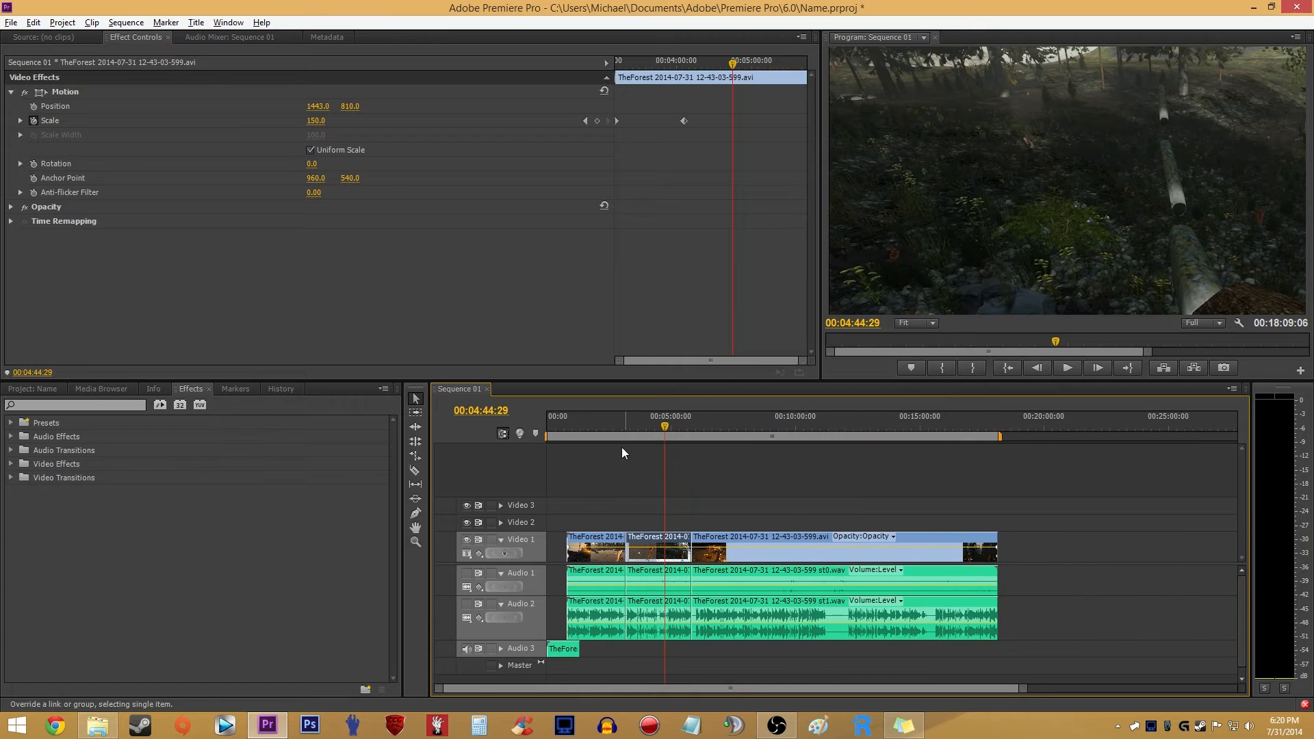
- Collapse the second clip's Motion settings and apply the Sharpen effect to it with a Sharpen Amount of 5
{"action": "left_click", "coordinate": [702, 482]}
{"action": "left_click", "coordinate": [636, 549]}
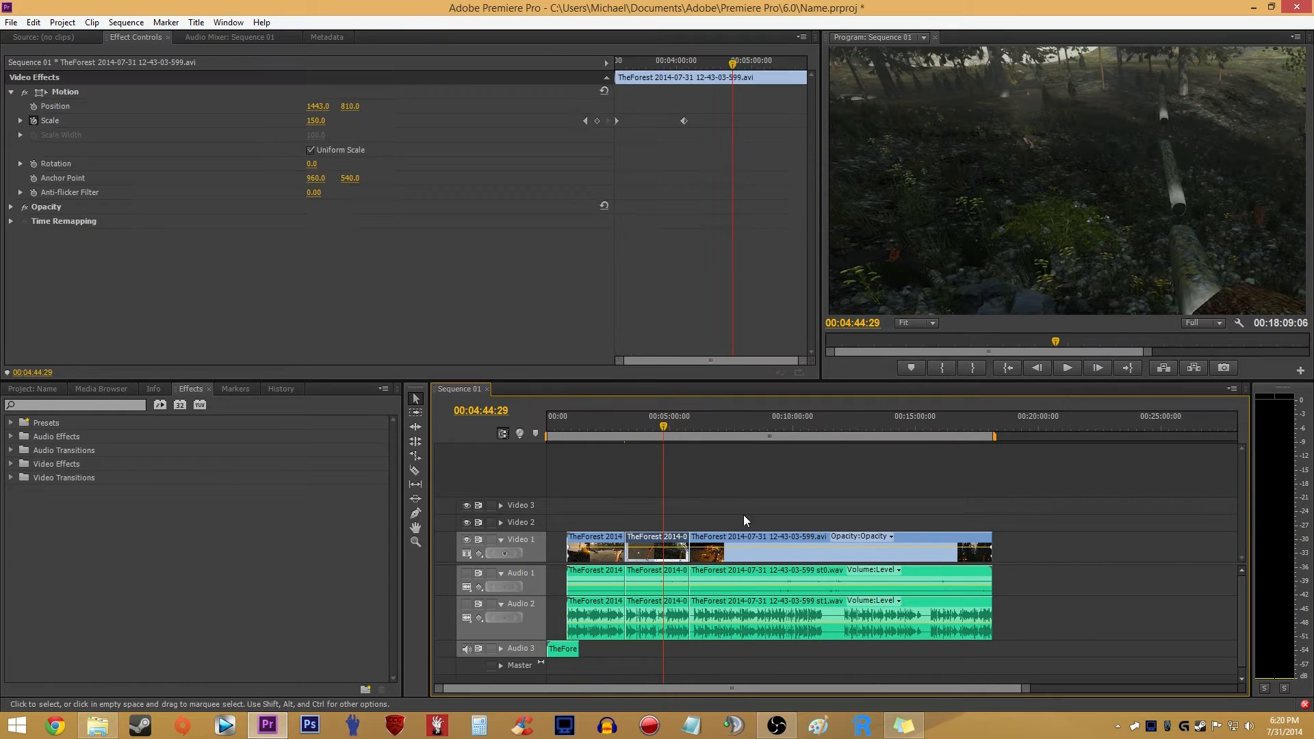
{"action": "left_click", "coordinate": [13, 92]}
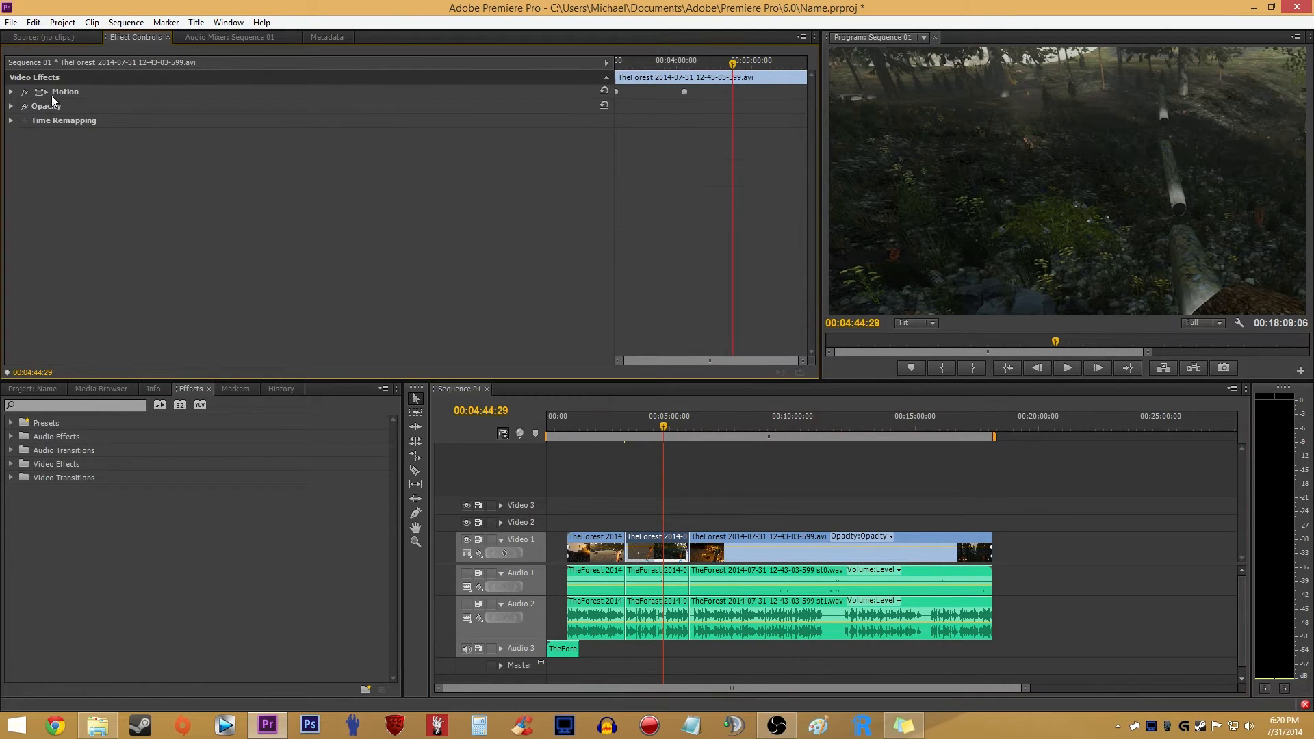
{"action": "left_click", "coordinate": [127, 405]}
{"action": "type", "text": "sharpen"}
{"action": "left_click_drag", "start_coordinate": [82, 559], "coordinate": [671, 563]}
{"action": "left_click", "coordinate": [324, 148]}
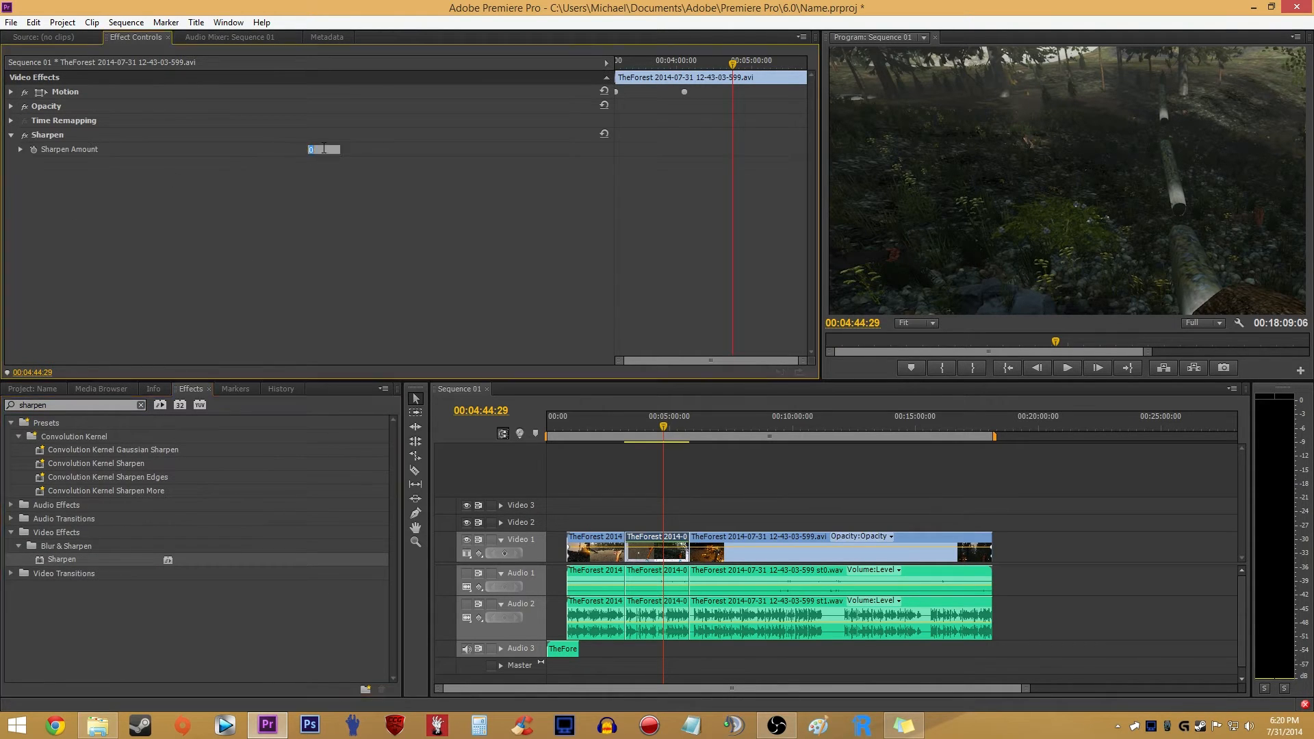
- Copy the Sharpen effect from the second Video 1 clip to the first and third Video 1 clips
{"action": "left_click", "coordinate": [49, 138]}
{"action": "left_click", "coordinate": [732, 515]}
{"action": "left_click_drag", "start_coordinate": [736, 485], "coordinate": [782, 542]}
{"action": "left_click", "coordinate": [774, 506]}
{"action": "left_click_drag", "start_coordinate": [725, 474], "coordinate": [801, 553]}
{"action": "left_click_drag", "start_coordinate": [580, 501], "coordinate": [600, 546]}
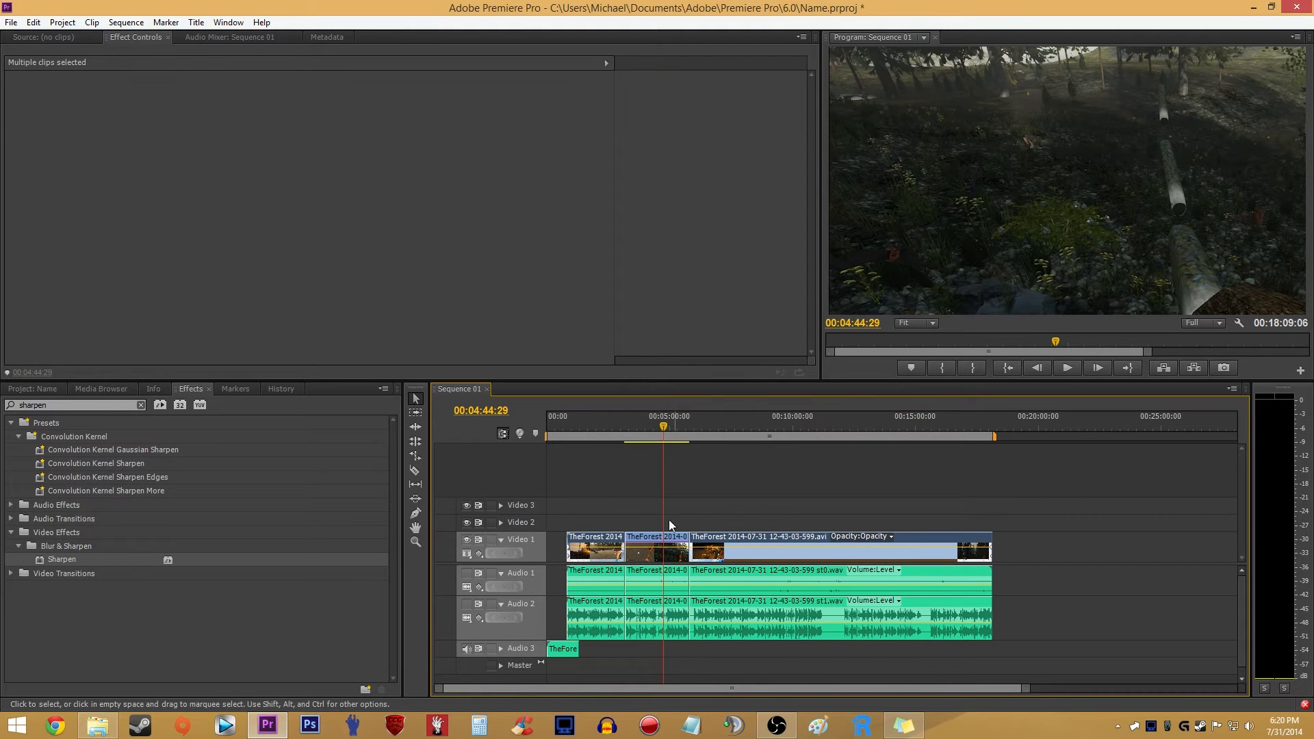
{"action": "left_click", "coordinate": [763, 510]}
{"action": "left_click", "coordinate": [584, 545]}
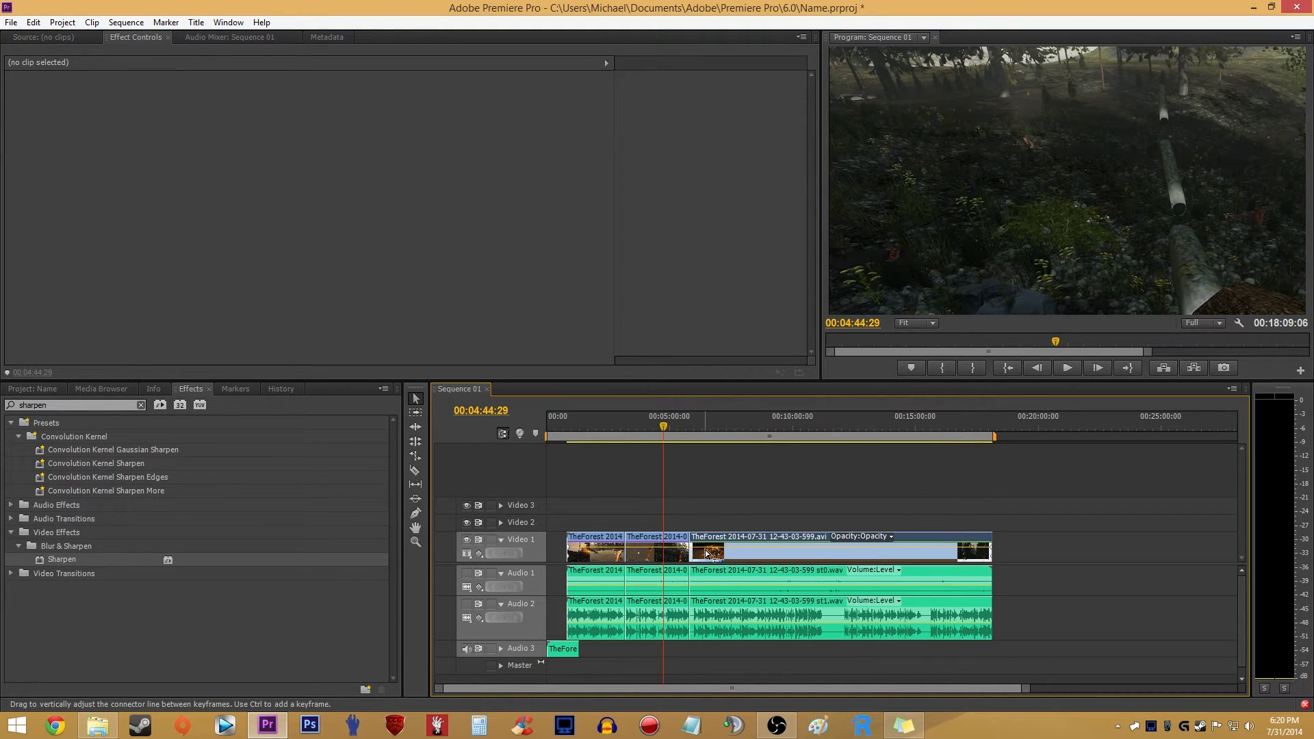
{"action": "left_click", "coordinate": [657, 547], "text": "shift"}
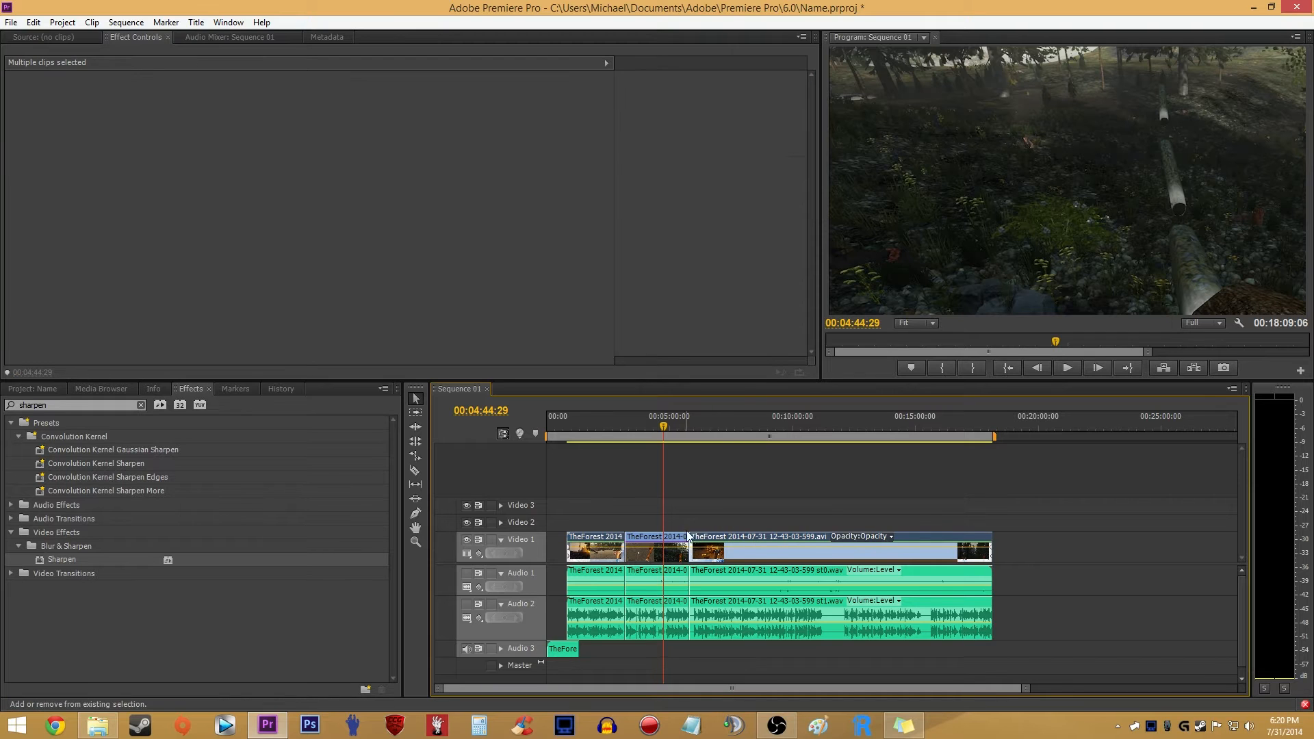
{"action": "left_click", "coordinate": [797, 541]}
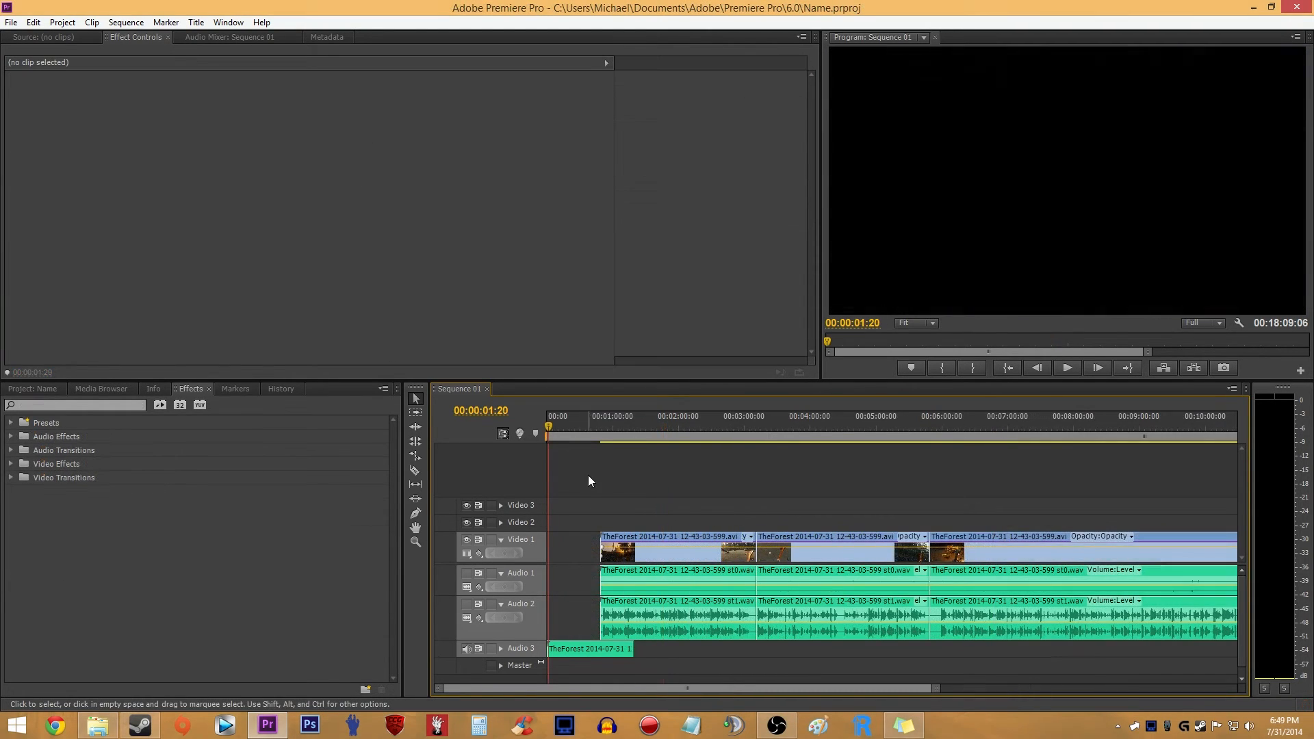
{"action": "scroll", "coordinate": [583, 477], "scroll_direction": "up", "scroll_amount": 2}
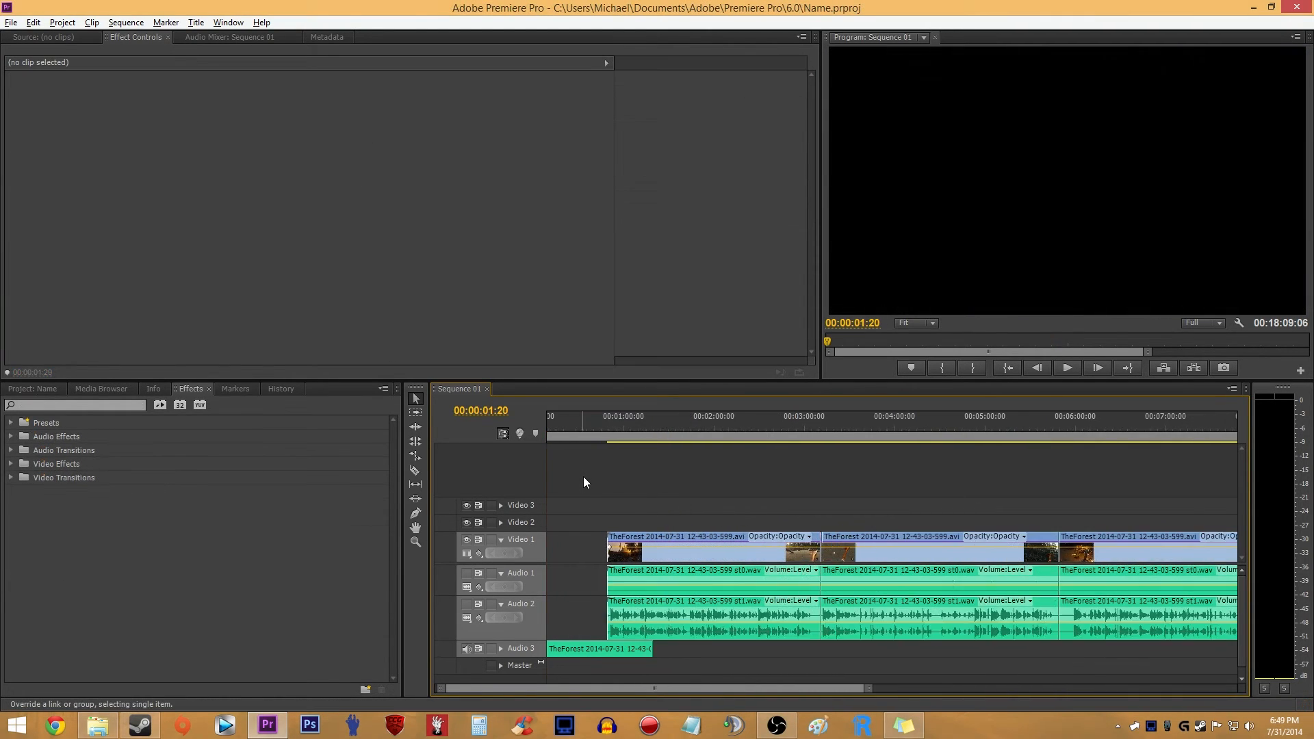
- Create a 1920 × 1080 default still title over the frame at 00:00:56:14 and widen the title window's tool area
{"action": "left_click", "coordinate": [608, 428]}
{"action": "left_click", "coordinate": [618, 422]}
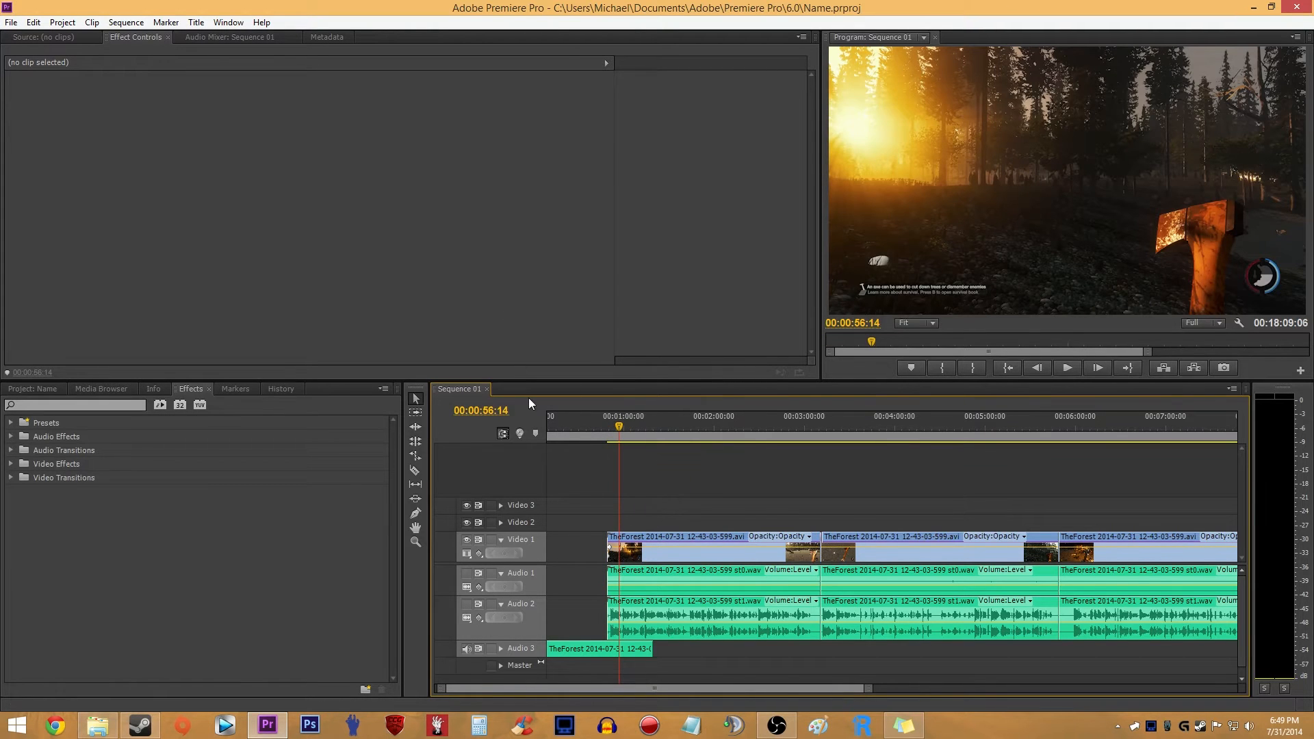
{"action": "left_click", "coordinate": [197, 22]}
{"action": "mouse_move", "coordinate": [329, 38]}
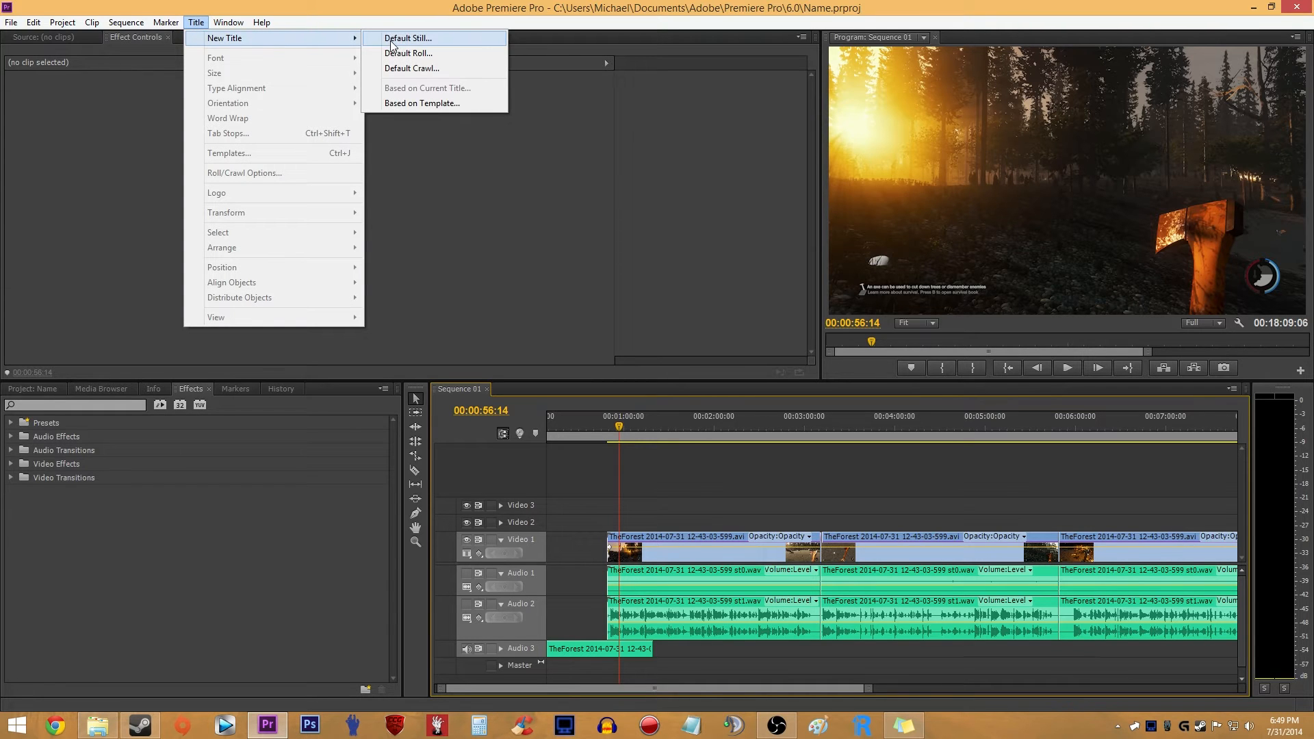
{"action": "left_click", "coordinate": [426, 41]}
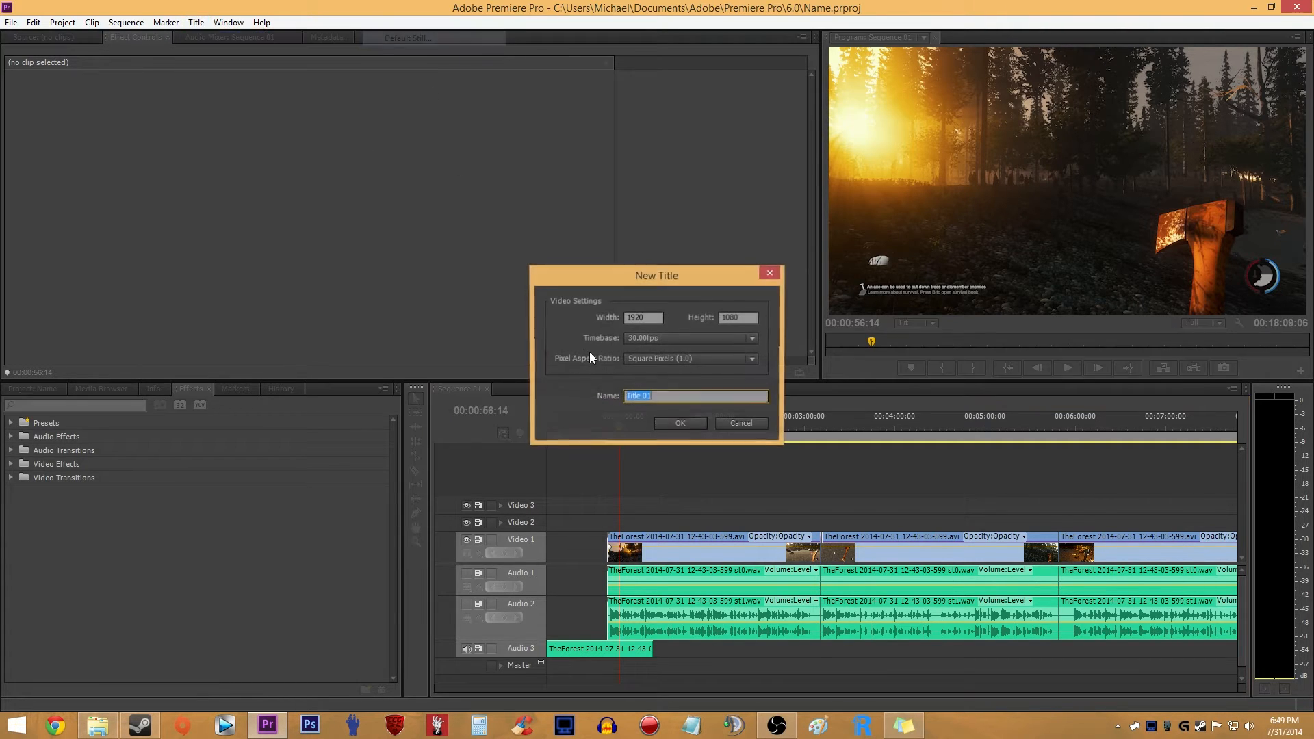
{"action": "left_click", "coordinate": [682, 425]}
{"action": "left_click_drag", "start_coordinate": [382, 72], "coordinate": [549, 120]}
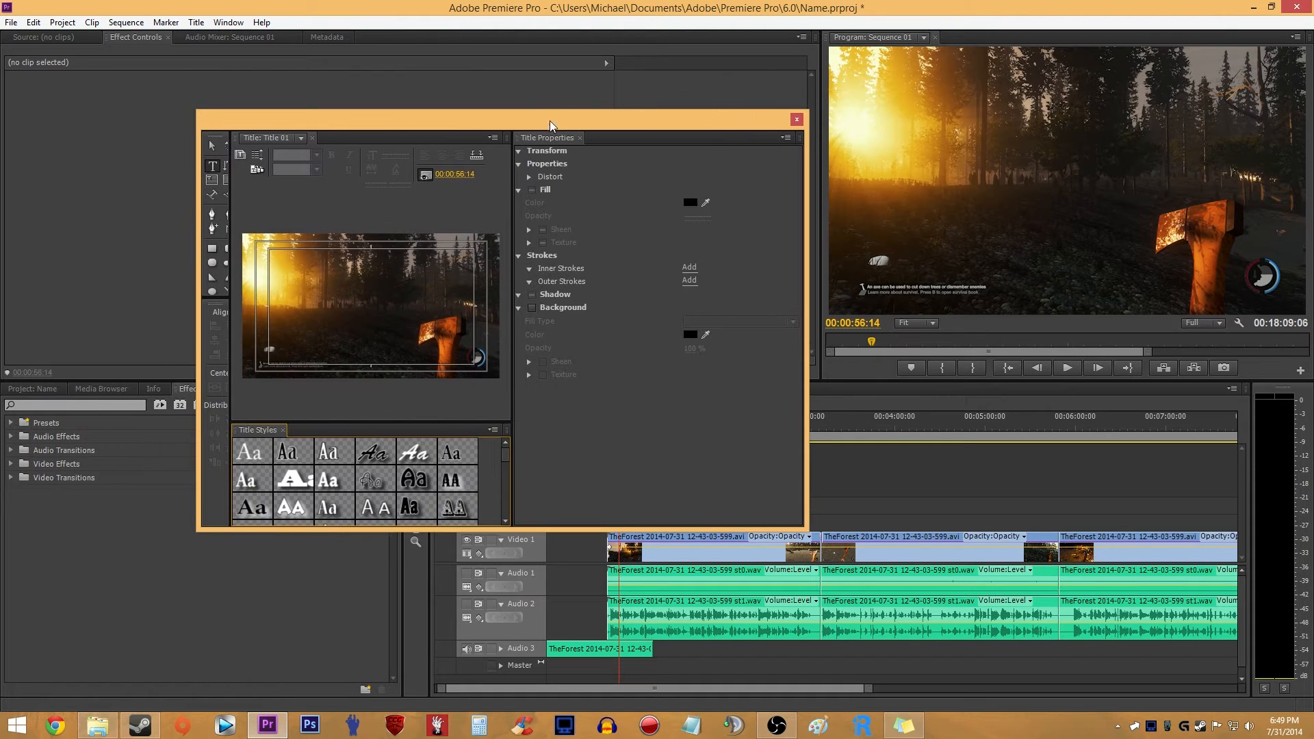
{"action": "mouse_move", "coordinate": [230, 192]}
{"action": "left_mouse_down"}
{"action": "mouse_move", "coordinate": [281, 193]}
{"action": "mouse_move", "coordinate": [242, 195]}
{"action": "left_mouse_up"}
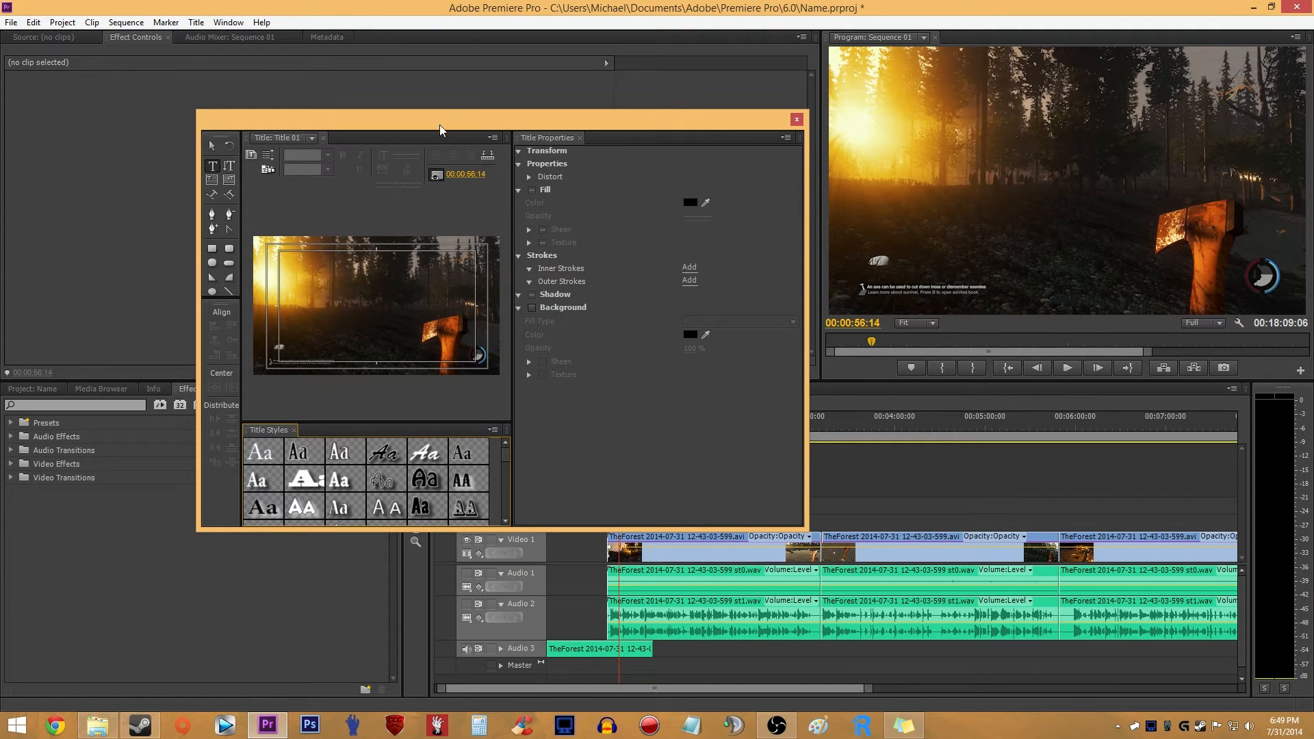
- Add the text "asfiu" to the title and set its font to American Captain
{"action": "left_click", "coordinate": [334, 304]}
{"action": "type", "text": "asfiu"}
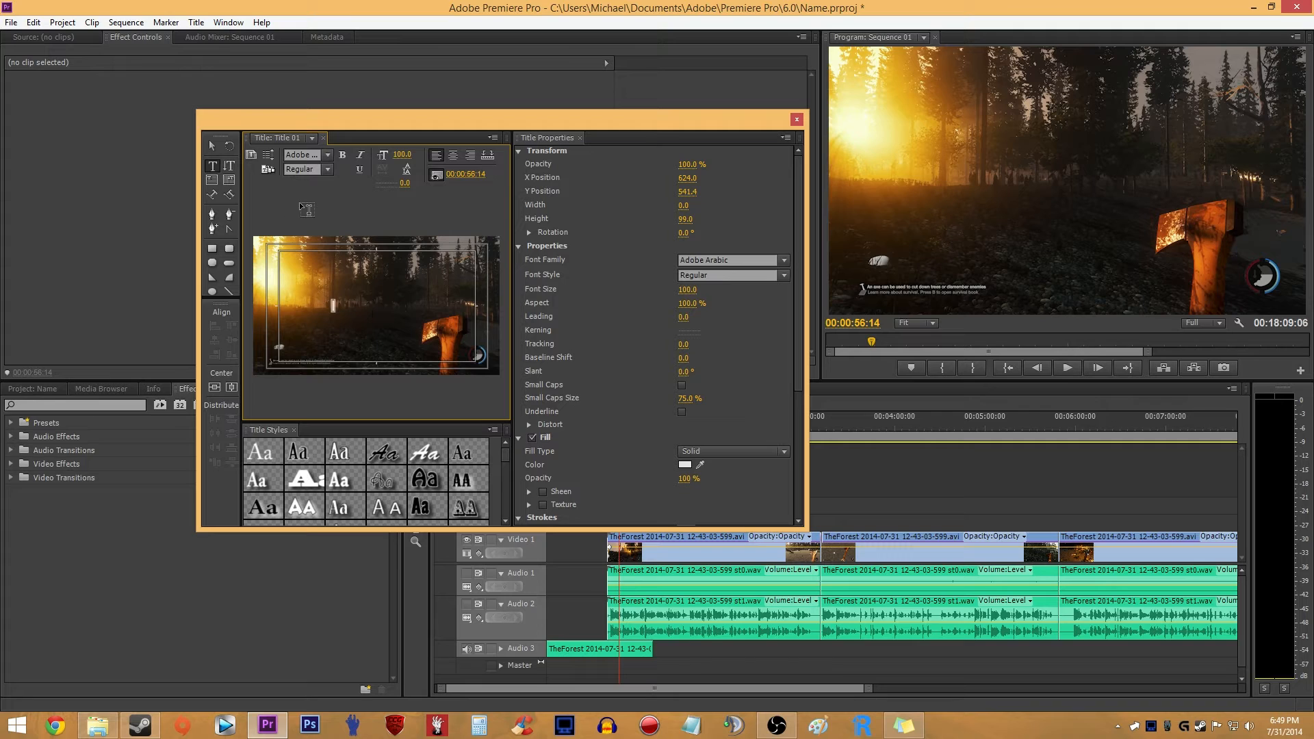
{"action": "left_click", "coordinate": [301, 157]}
{"action": "type", "text": "American"}
{"action": "key", "text": "Return"}
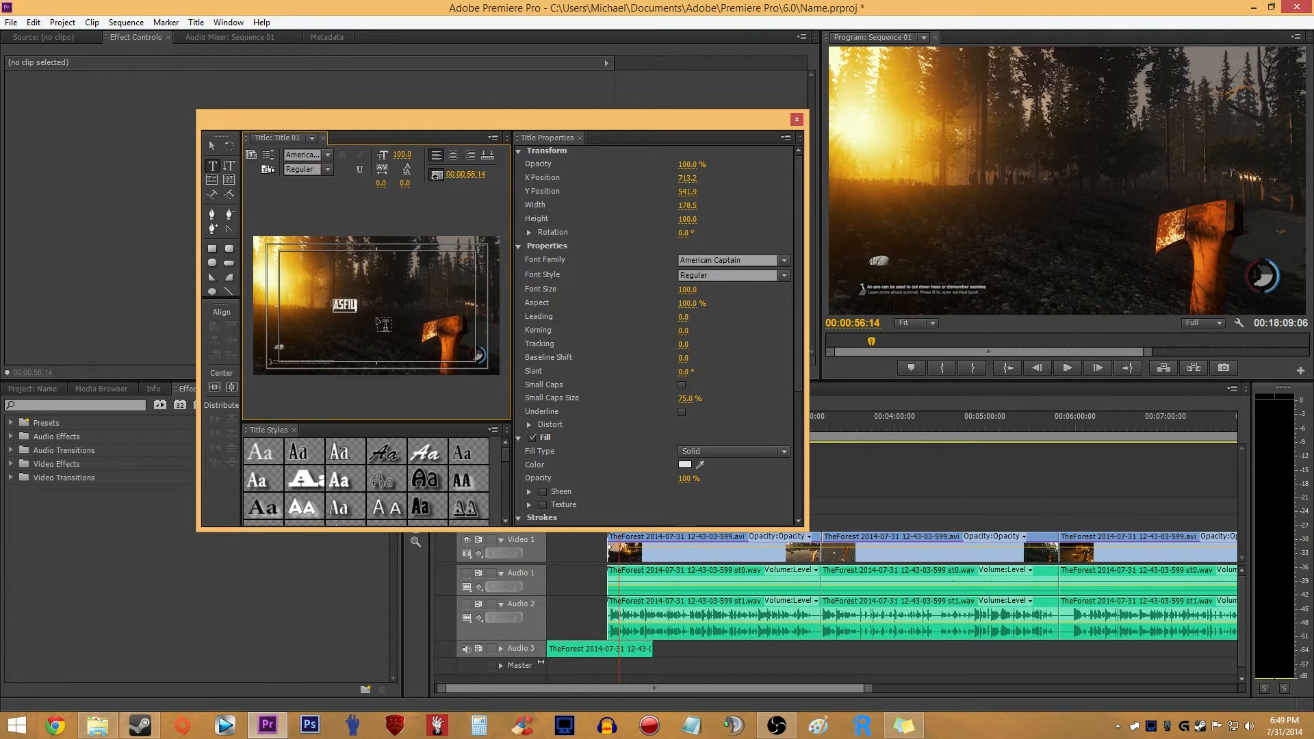
- Enlarge the title text to a font size of about 477 near the frame's centre and turn on its shadow
{"action": "left_click_drag", "start_coordinate": [799, 217], "coordinate": [820, 317]}
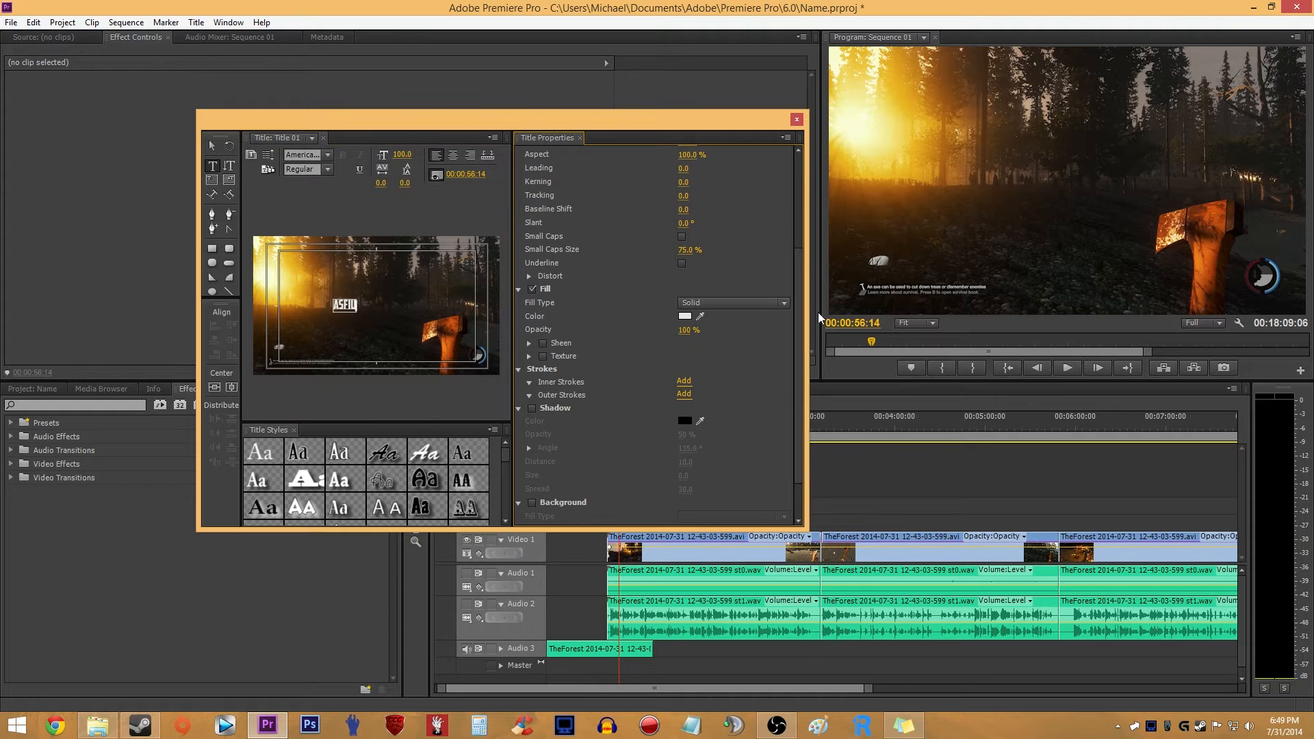
{"action": "left_click", "coordinate": [212, 147]}
{"action": "left_click_drag", "start_coordinate": [360, 296], "coordinate": [391, 278]}
{"action": "mouse_move", "coordinate": [441, 265]}
{"action": "left_mouse_down"}
{"action": "mouse_move", "coordinate": [414, 296]}
{"action": "mouse_move", "coordinate": [427, 280]}
{"action": "left_mouse_up"}
{"action": "scroll", "coordinate": [798, 312], "scroll_direction": "down", "scroll_amount": 3}
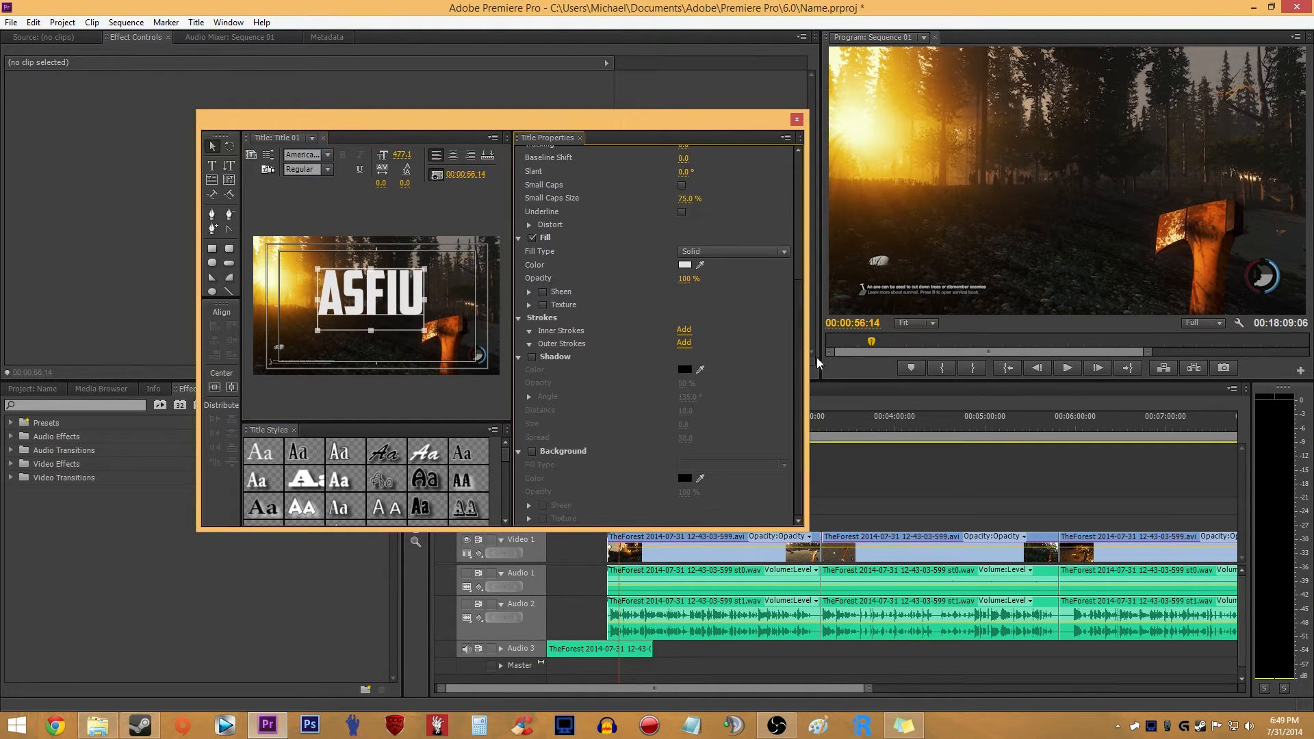
{"action": "left_click", "coordinate": [532, 357]}
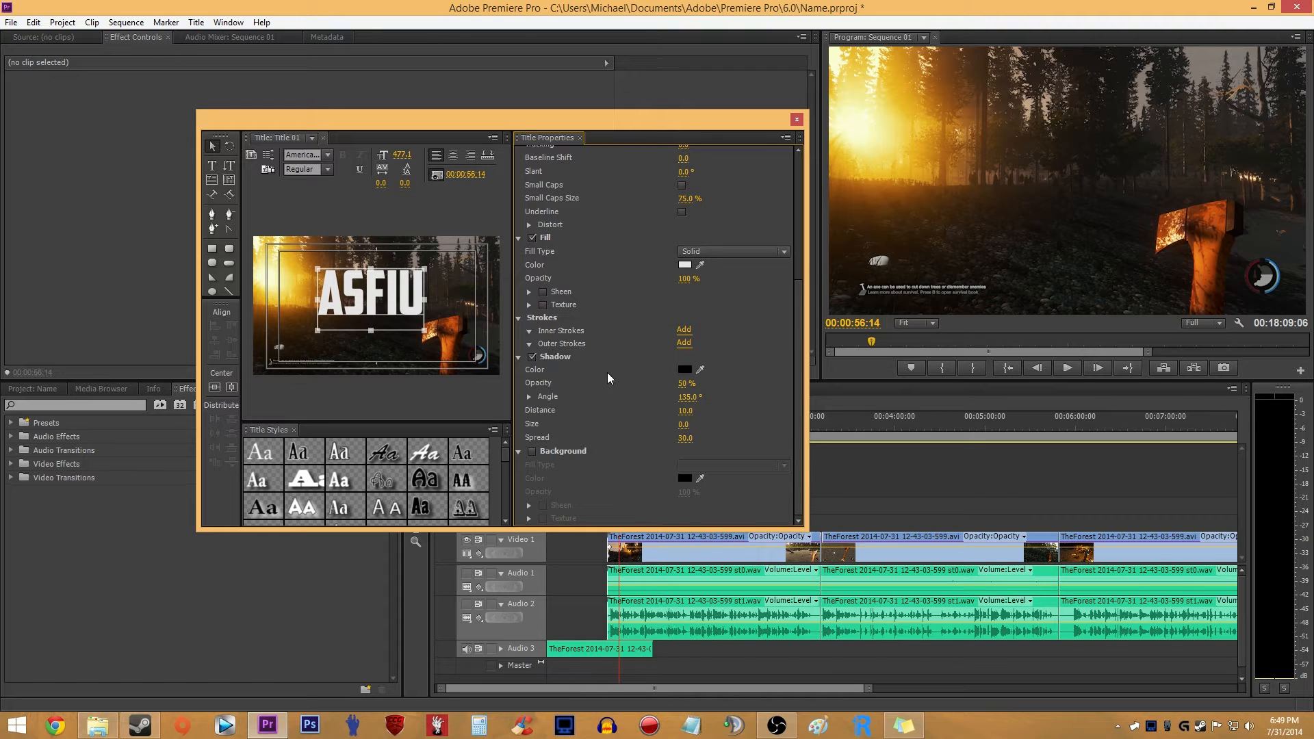
{"action": "left_click", "coordinate": [795, 120]}
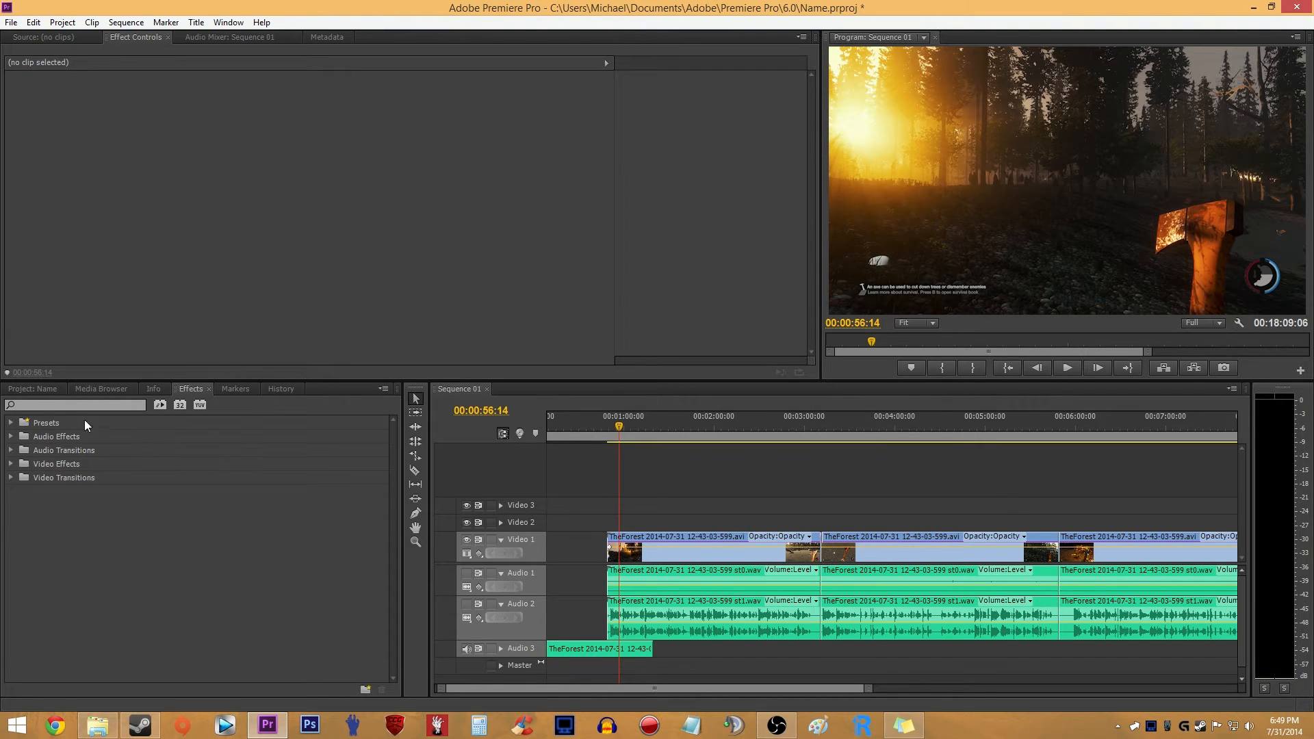
- Place the title on Video 2 above the start of the first clip and move the playhead to 00:00:54:05
{"action": "left_click", "coordinate": [32, 390]}
{"action": "left_click_drag", "start_coordinate": [64, 634], "coordinate": [615, 525]}
{"action": "left_click_drag", "start_coordinate": [621, 427], "coordinate": [615, 427]}
- Expand the Video 2 track and add opacity keyframes that fade the title in at its start and out at its end
{"action": "scroll", "coordinate": [616, 510], "scroll_direction": "up", "scroll_amount": 8}
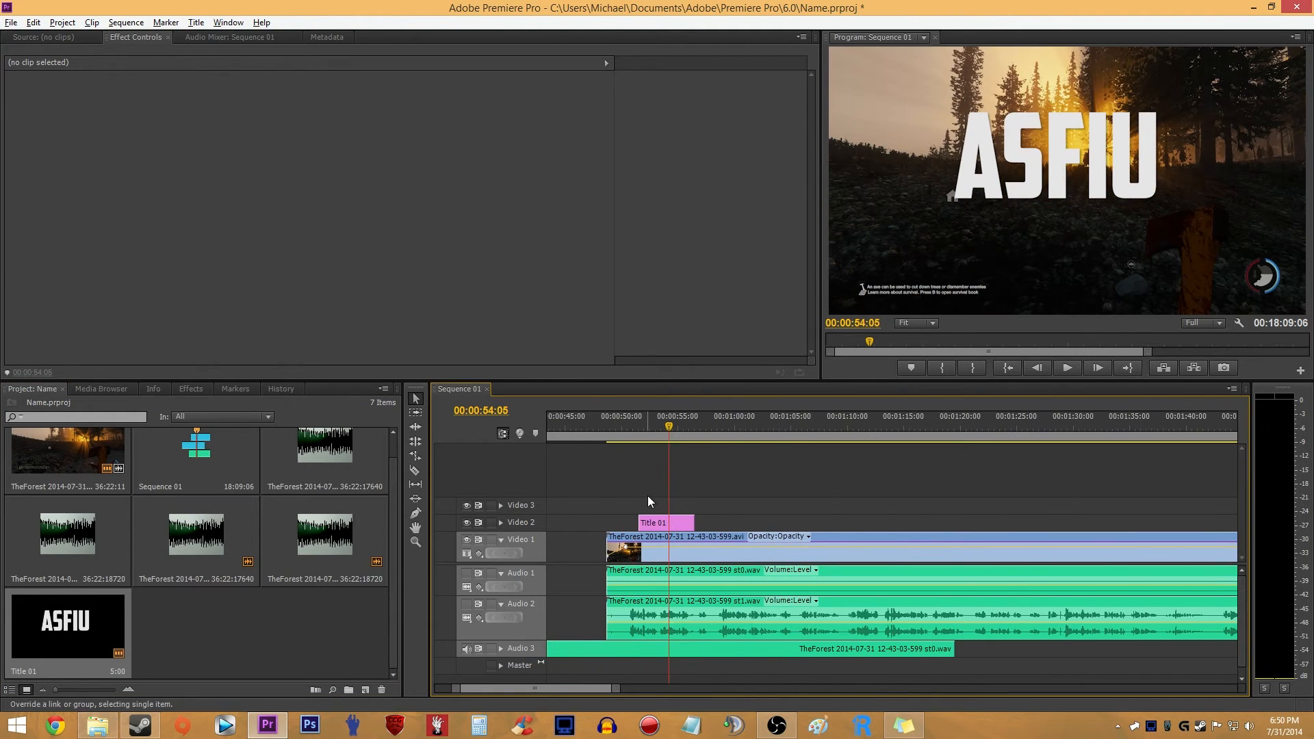
{"action": "scroll", "coordinate": [650, 494], "scroll_direction": "up", "scroll_amount": 3}
{"action": "left_click", "coordinate": [500, 522]}
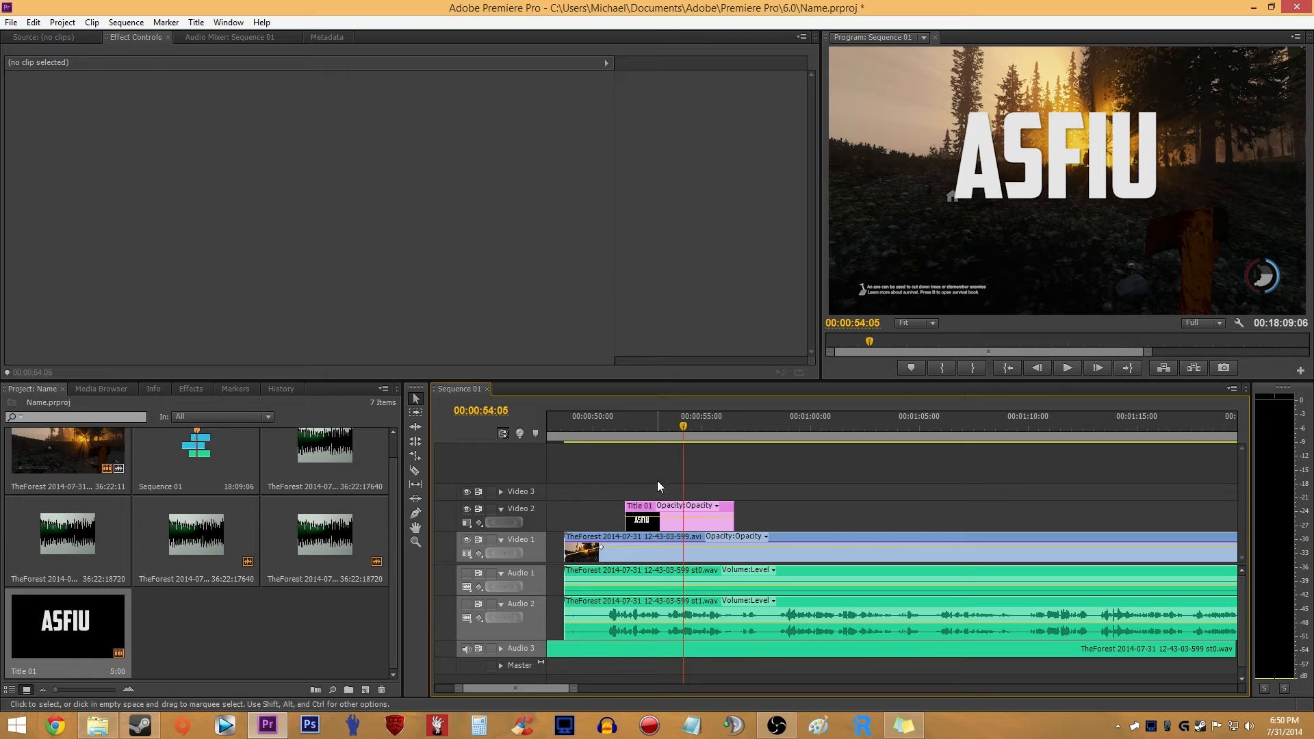
{"action": "scroll", "coordinate": [642, 499], "scroll_direction": "up", "scroll_amount": 2}
{"action": "key", "text": "p"}
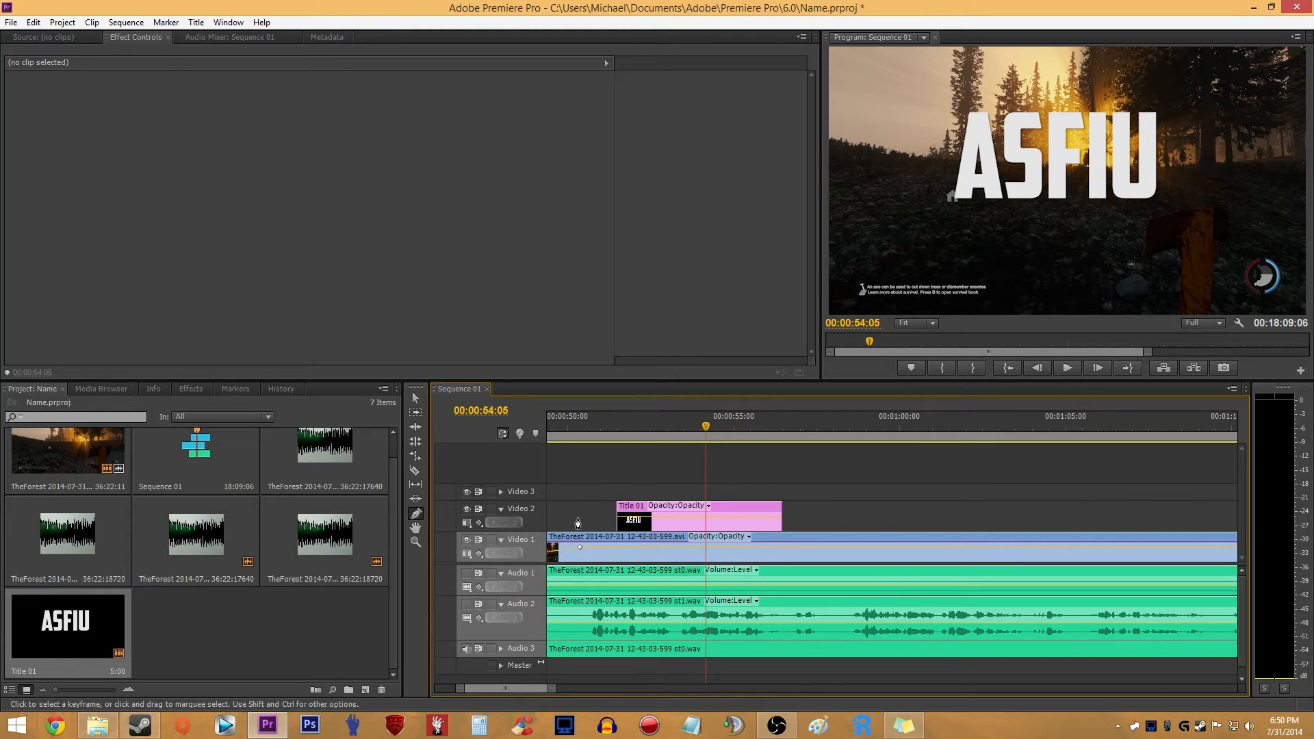
{"action": "left_click", "coordinate": [631, 517]}
{"action": "left_click_drag", "start_coordinate": [618, 517], "coordinate": [618, 526]}
{"action": "left_click", "coordinate": [770, 517]}
{"action": "left_click_drag", "start_coordinate": [778, 518], "coordinate": [780, 528]}
- Play back the title's fade-in from before its start, then deselect the title and return to the Selection tool
{"action": "left_click_drag", "start_coordinate": [588, 420], "coordinate": [609, 427]}
{"action": "key", "text": "space"}
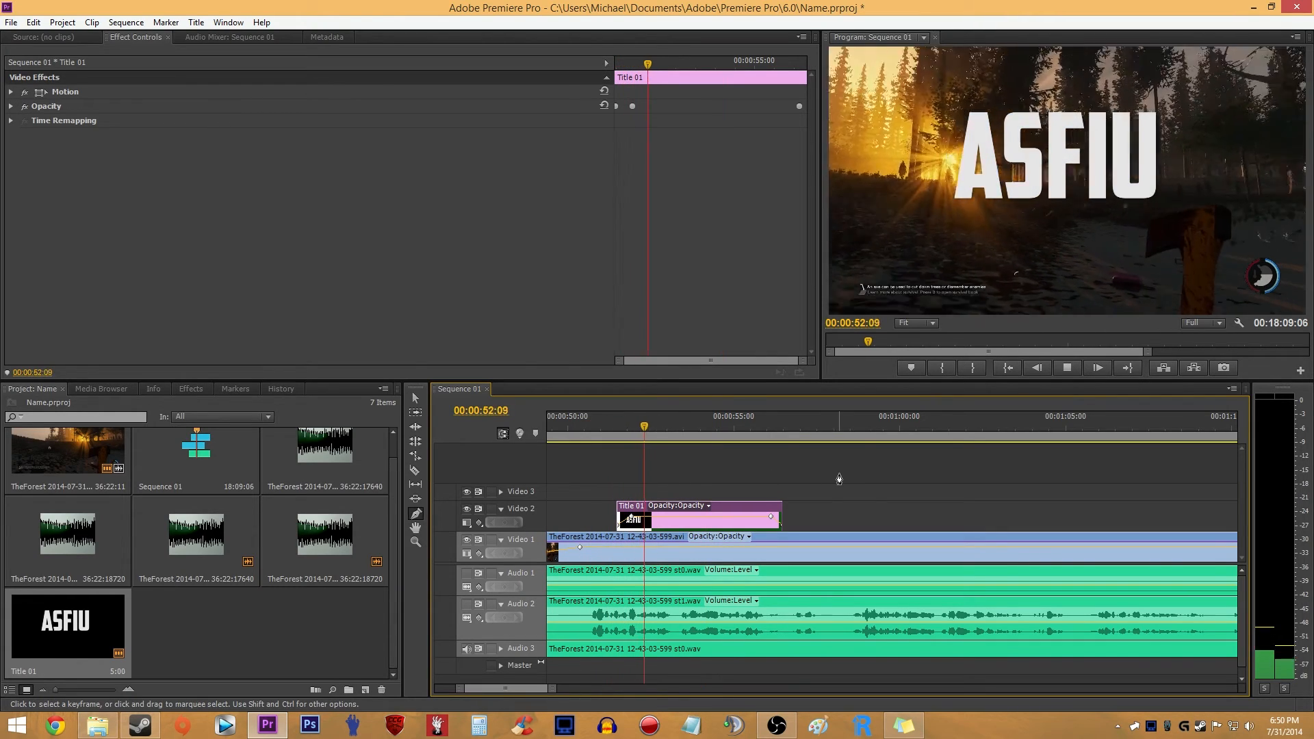
{"action": "key", "text": "space"}
{"action": "scroll", "coordinate": [821, 475], "scroll_direction": "down", "scroll_amount": 5}
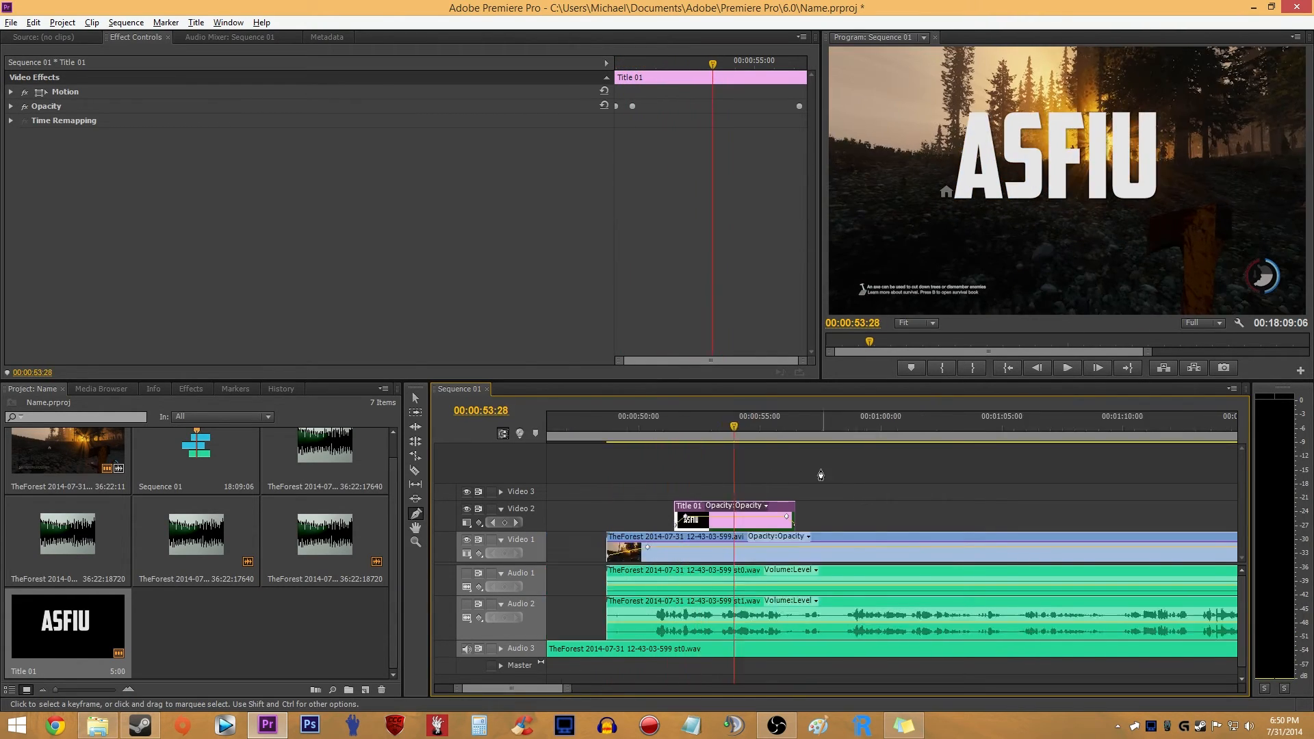
{"action": "left_click", "coordinate": [819, 474]}
{"action": "key", "text": "v"}
{"action": "scroll", "coordinate": [890, 499], "scroll_direction": "down", "scroll_amount": 4}
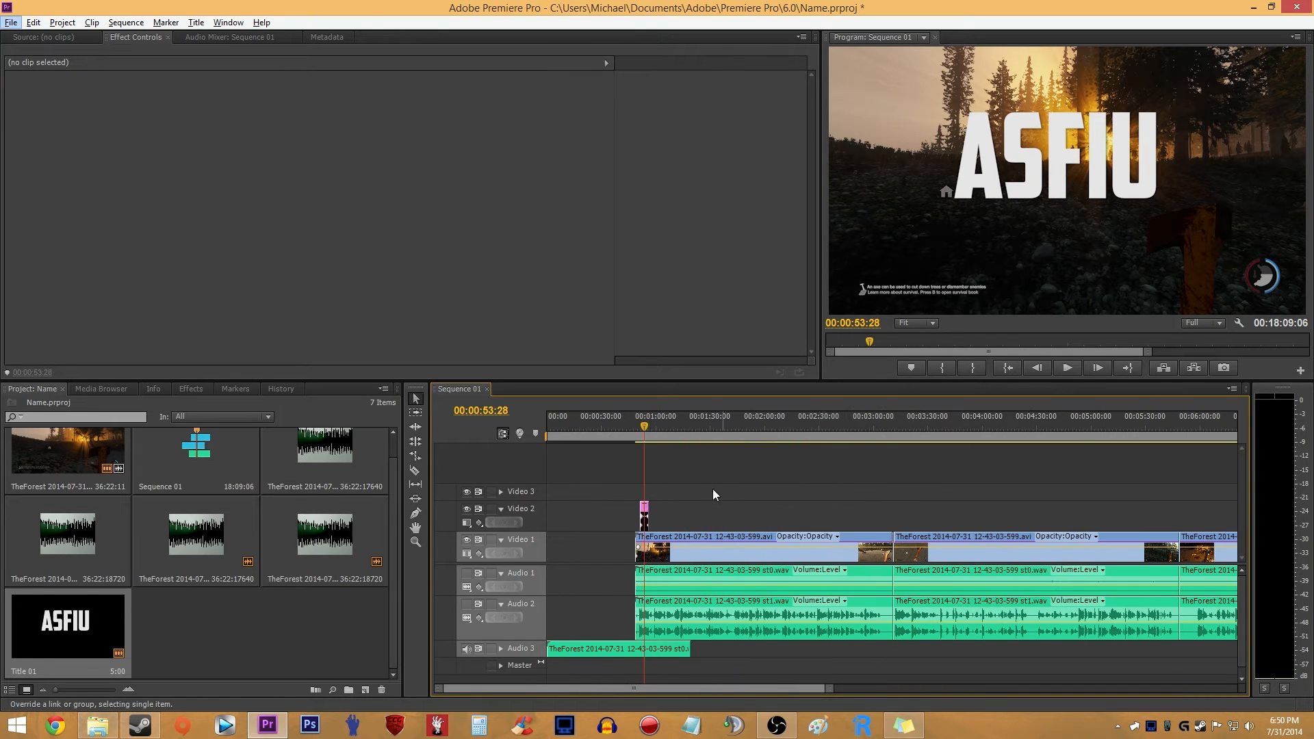
- Bring Outro Graphic Bigger.jpg in from the file browser and place three copies in a row at the end of Video 1
{"action": "left_click", "coordinate": [731, 547]}
{"action": "scroll", "coordinate": [731, 547], "scroll_direction": "down", "scroll_amount": 5}
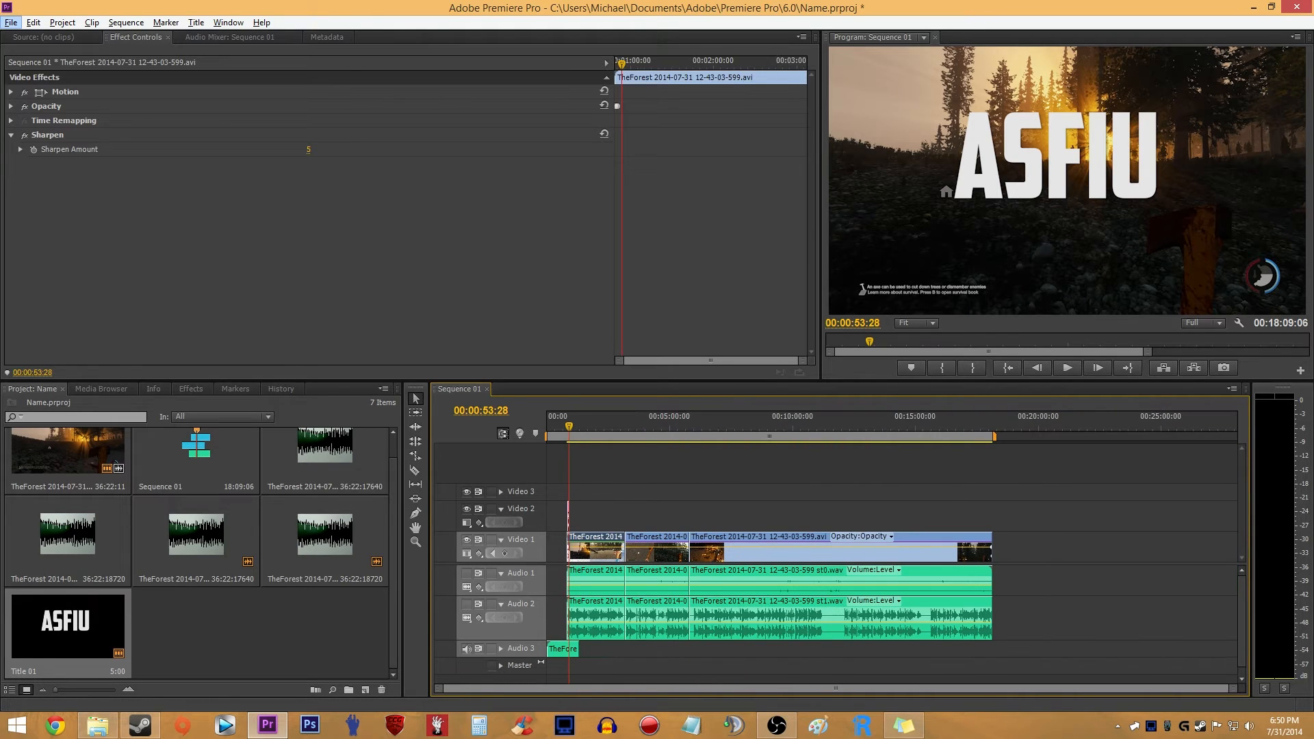
{"action": "key", "text": "alt+Tab"}
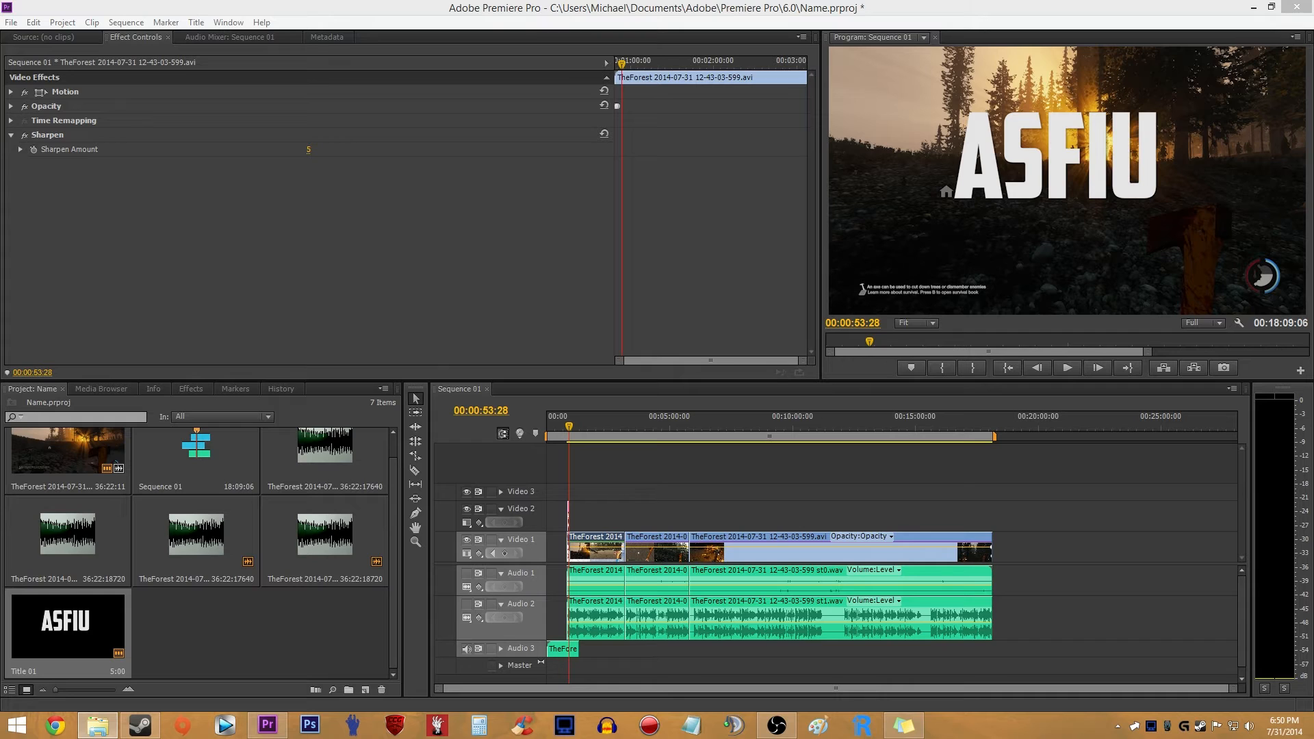
{"action": "left_click_drag", "start_coordinate": [383, 534], "coordinate": [1000, 546]}
{"action": "mouse_move", "coordinate": [269, 605]}
{"action": "left_mouse_down"}
{"action": "mouse_move", "coordinate": [1046, 533]}
{"action": "mouse_move", "coordinate": [335, 597]}
{"action": "left_mouse_up"}
{"action": "left_click_drag", "start_coordinate": [204, 621], "coordinate": [1000, 561]}
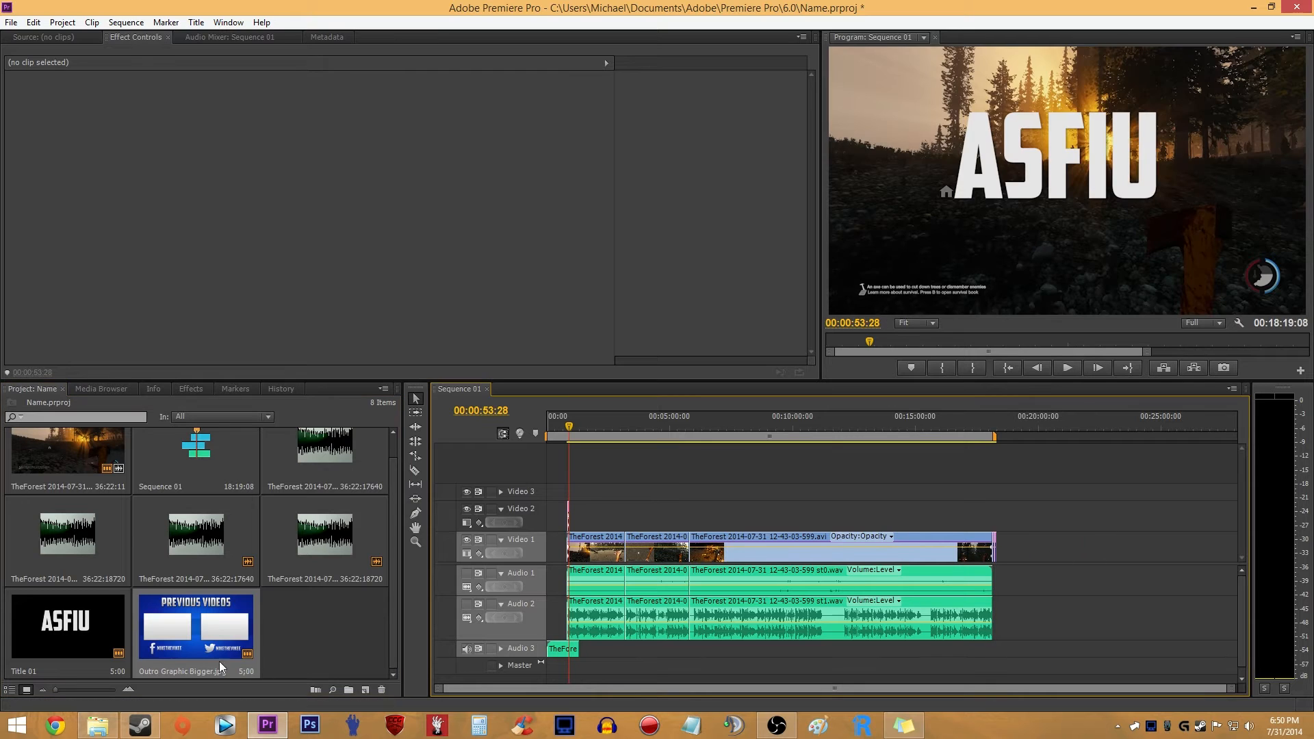
- Review the fade-out at the end of the footage and the outro graphic at 00:18:11:12
{"action": "left_click", "coordinate": [991, 427]}
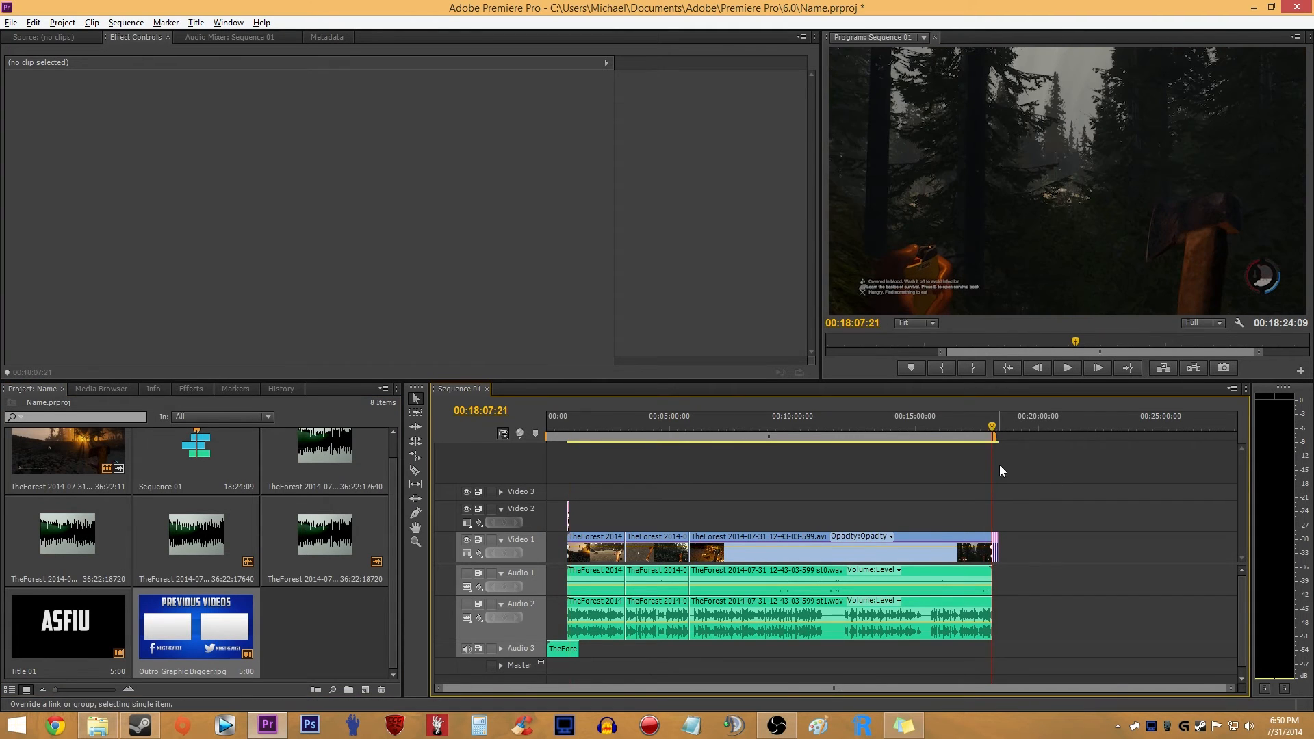
{"action": "scroll", "coordinate": [992, 472], "scroll_direction": "up", "scroll_amount": 5}
{"action": "left_click_drag", "start_coordinate": [812, 429], "coordinate": [823, 435]}
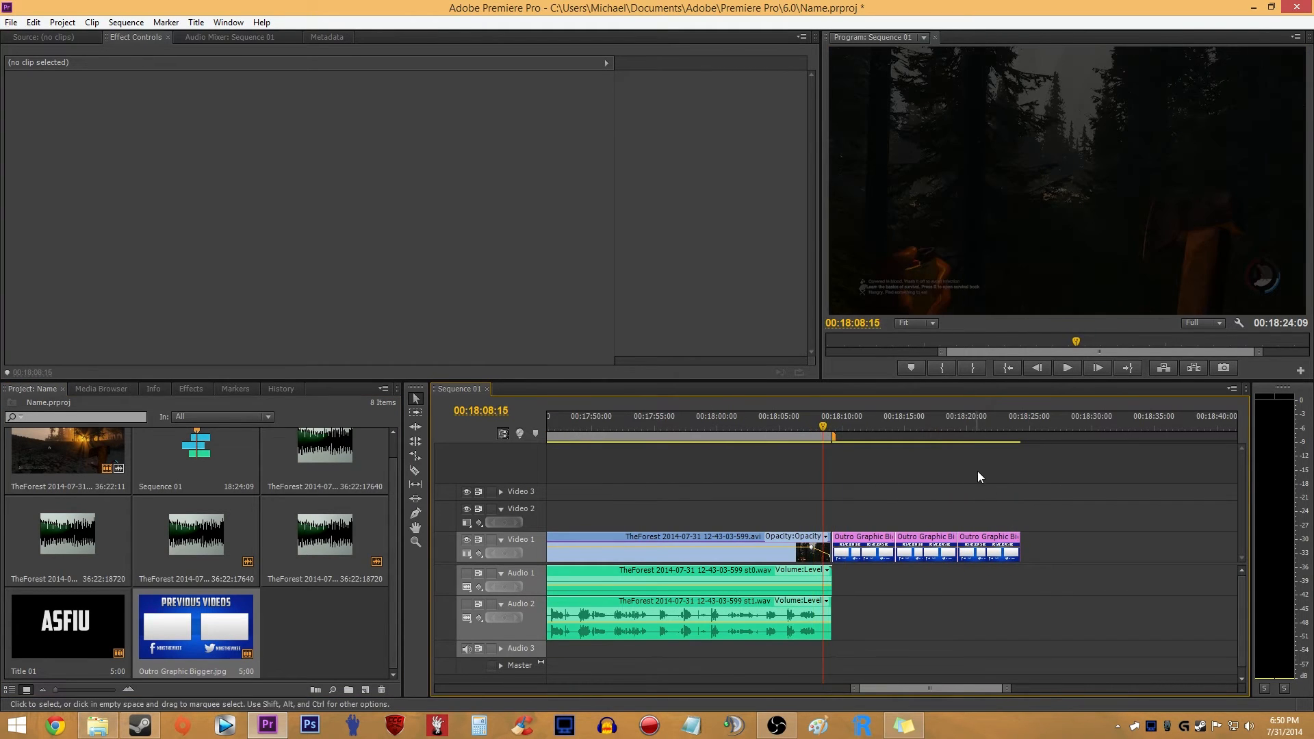
{"action": "left_click", "coordinate": [859, 429]}
{"action": "scroll", "coordinate": [872, 469], "scroll_direction": "up", "scroll_amount": 2}
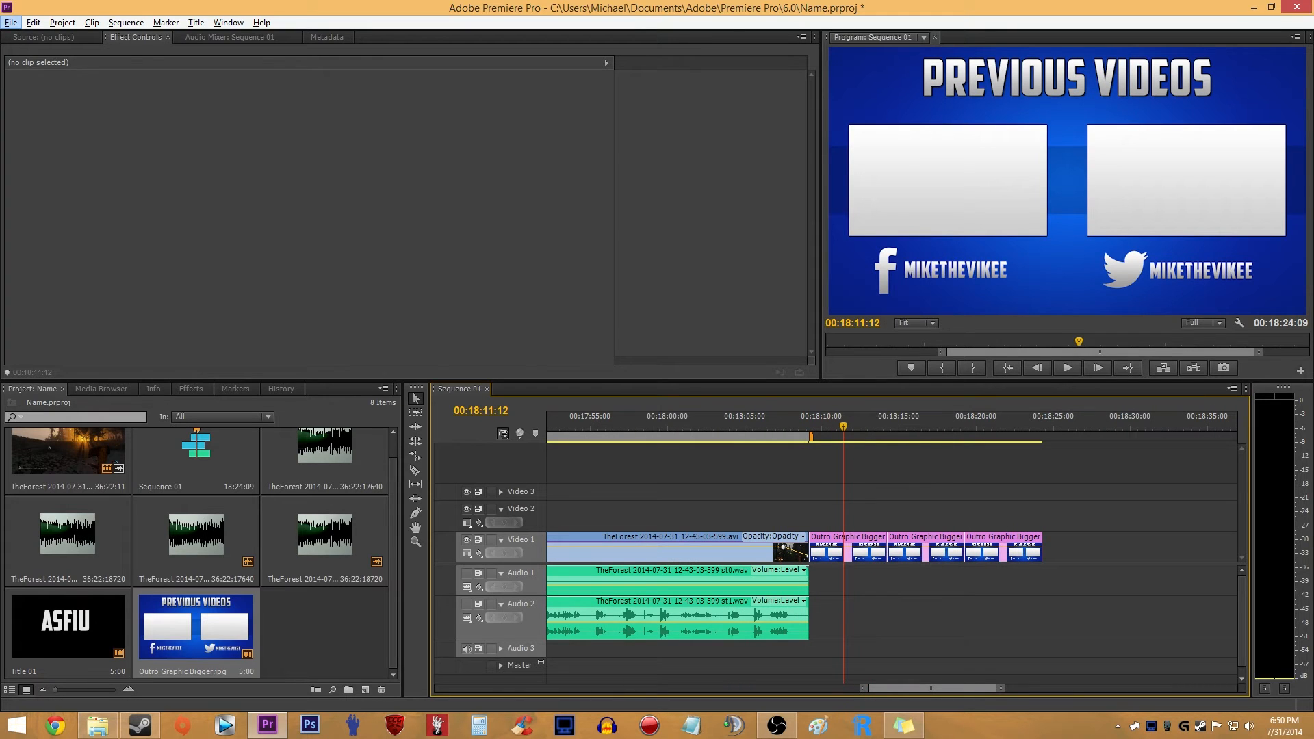
- Bring forest ep 18.mp4 in from the file browser onto Video 2, unlink its audio and delete that audio
{"action": "key", "text": "alt+Tab"}
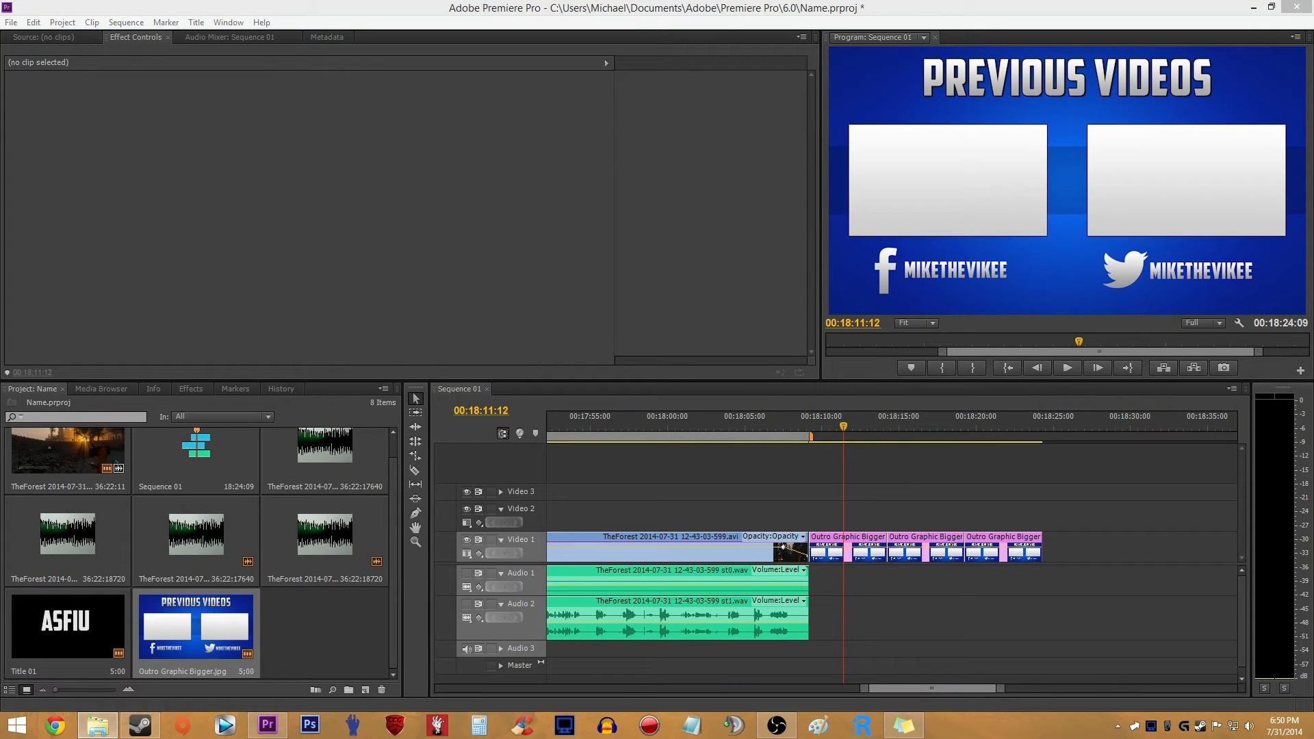
{"action": "left_click_drag", "start_coordinate": [864, 435], "coordinate": [1075, 529]}
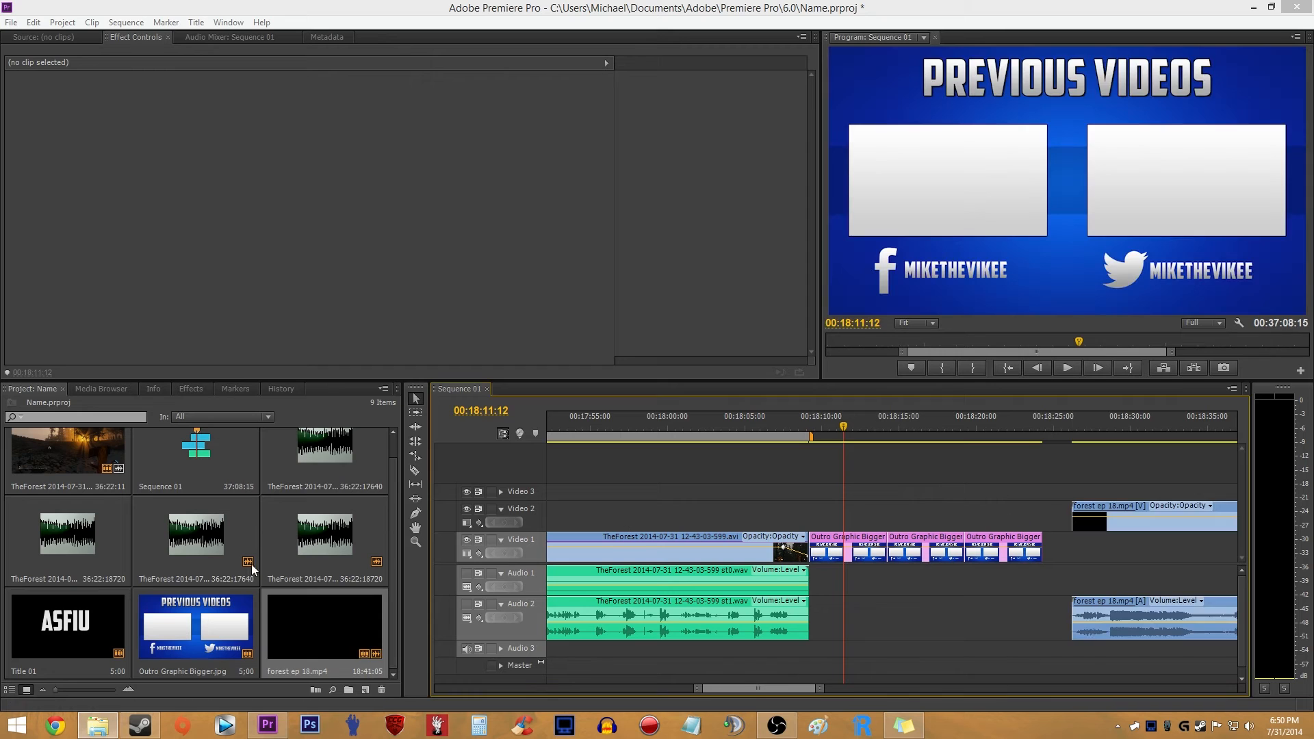
{"action": "right_click", "coordinate": [1168, 520]}
{"action": "left_click", "coordinate": [1186, 322]}
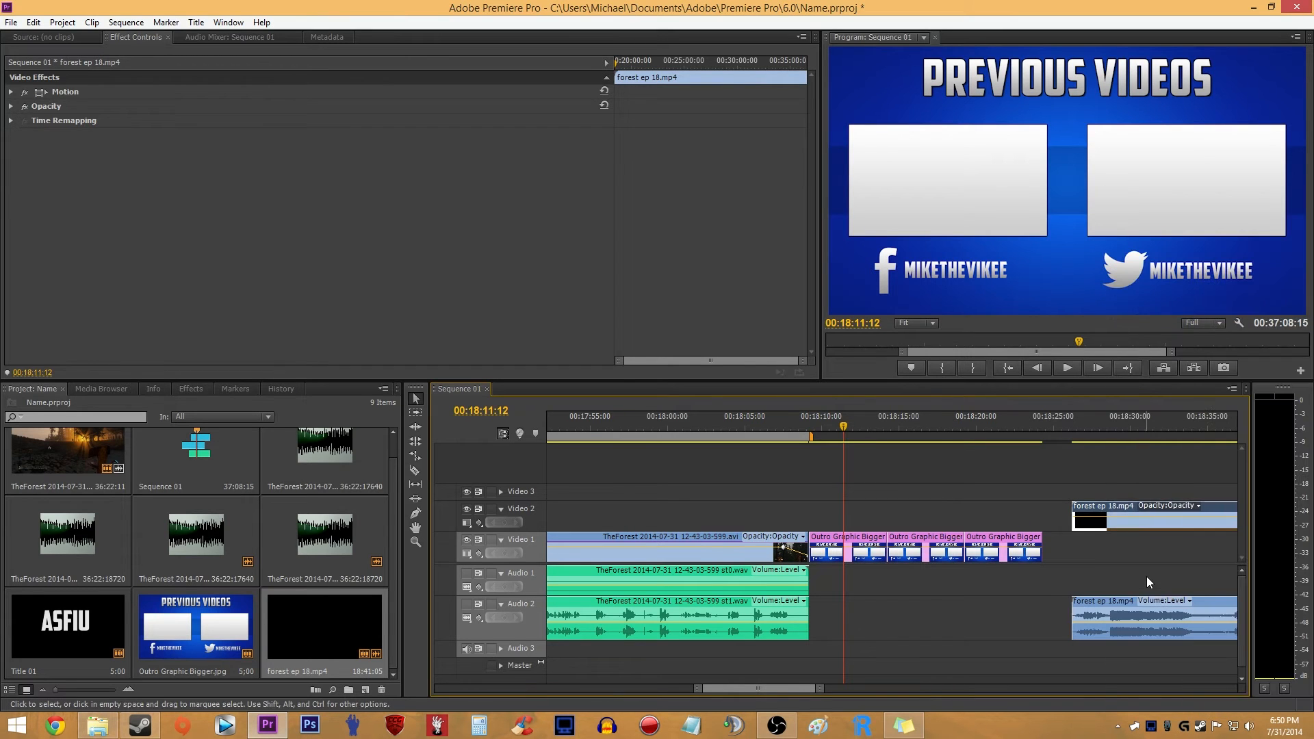
{"action": "left_click", "coordinate": [1149, 616]}
{"action": "key", "text": "Delete"}
- Position forest ep 18.mp4 above the outro graphics on Video 2 and cut away everything before and after them
{"action": "left_click_drag", "start_coordinate": [1170, 513], "coordinate": [553, 522]}
{"action": "left_click", "coordinate": [828, 424]}
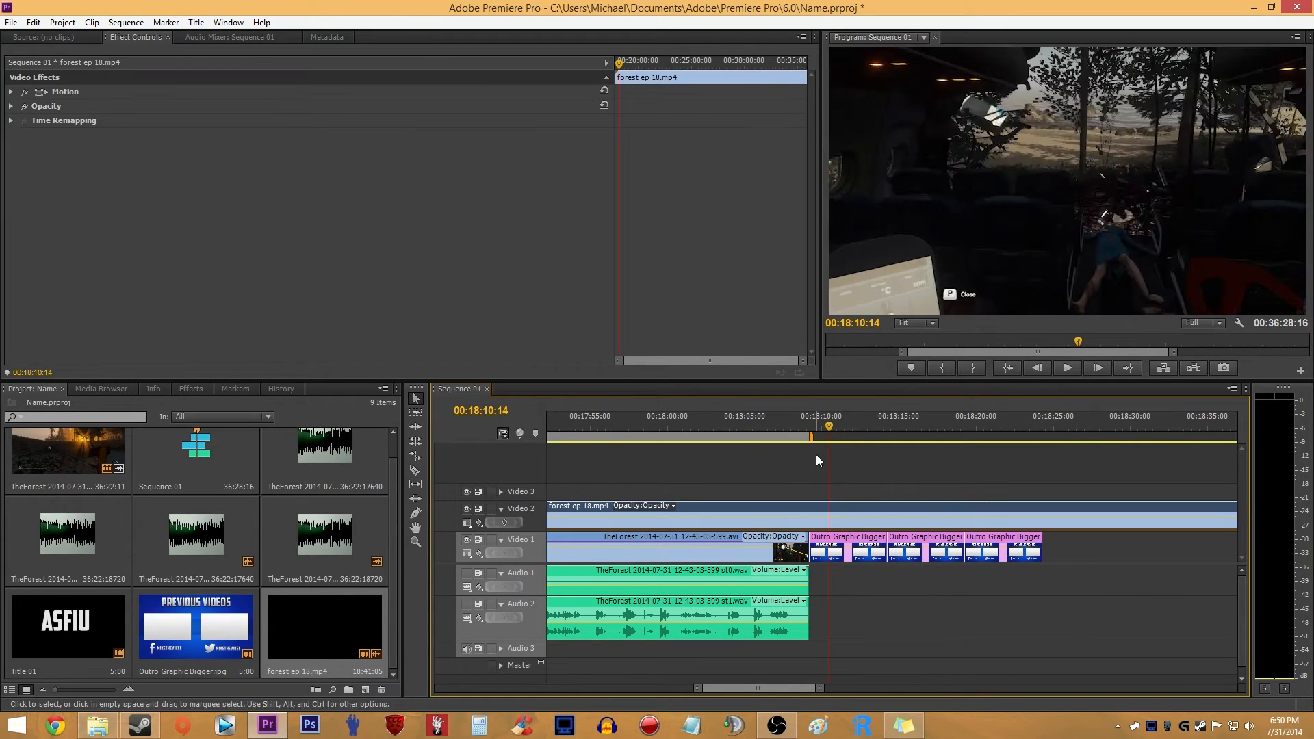
{"action": "key", "text": "c"}
{"action": "left_click", "coordinate": [810, 522]}
{"action": "left_click", "coordinate": [1048, 518]}
{"action": "key", "text": "v"}
{"action": "left_click", "coordinate": [1085, 520]}
{"action": "key", "text": "Delete"}
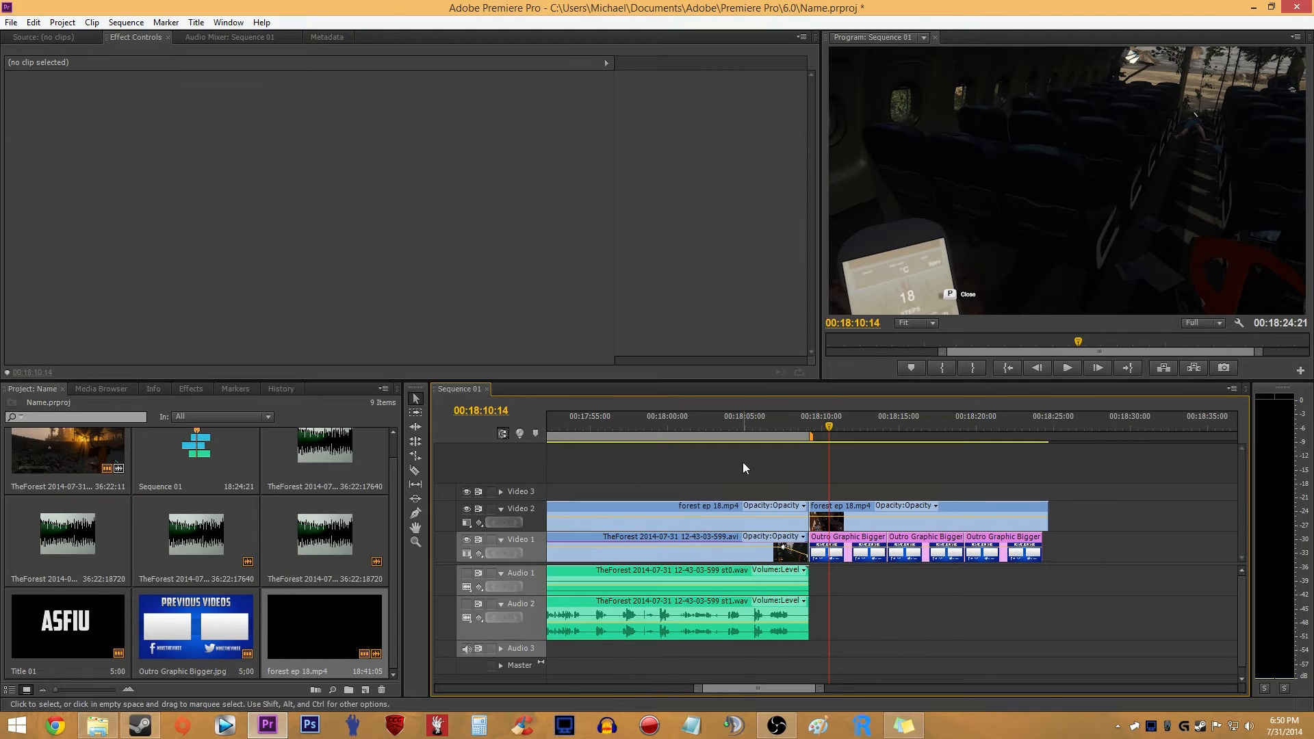
{"action": "left_click_drag", "start_coordinate": [744, 462], "coordinate": [770, 515]}
{"action": "key", "text": "Delete"}
{"action": "left_click_drag", "start_coordinate": [1071, 484], "coordinate": [1046, 538]}
{"action": "key", "text": "Delete"}
- Shrink the forest ep 18.mp4 clip to a scale of 32 and move it to position 835, 487
{"action": "left_click", "coordinate": [962, 526]}
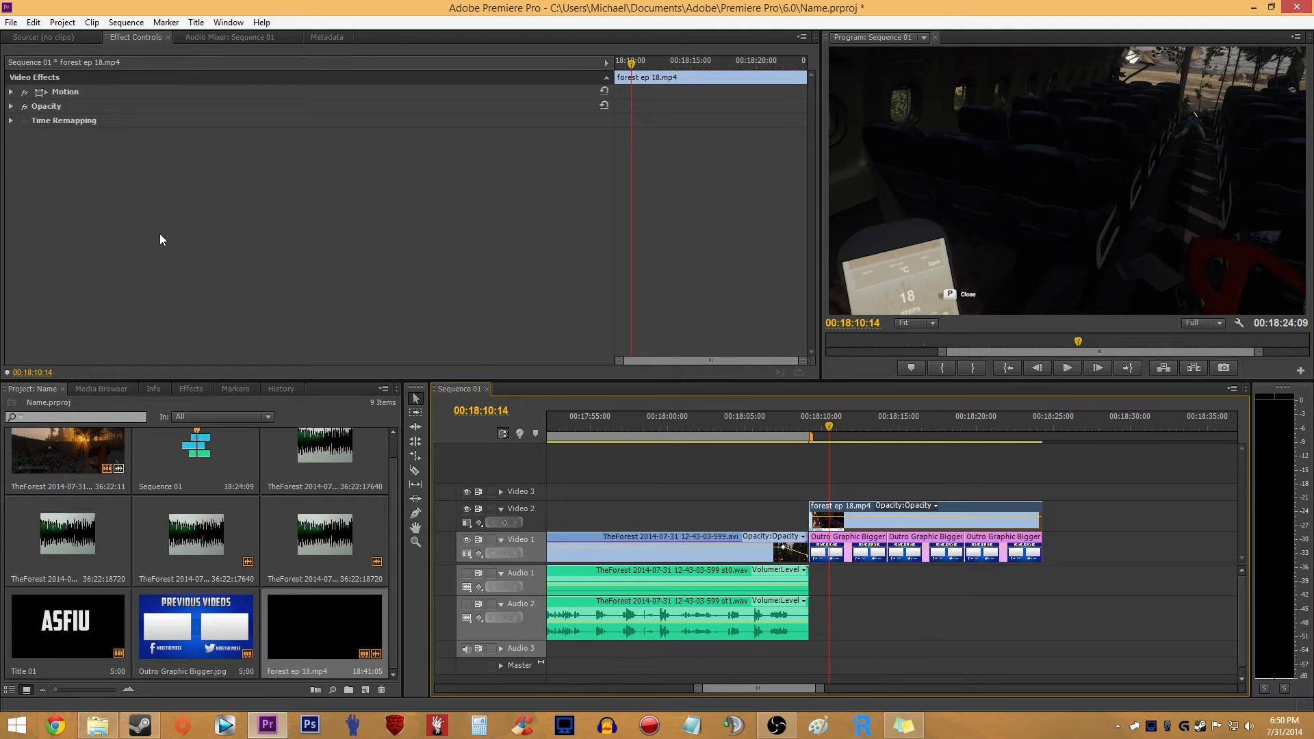
{"action": "left_click", "coordinate": [10, 92]}
{"action": "left_click_drag", "start_coordinate": [316, 120], "coordinate": [230, 106]}
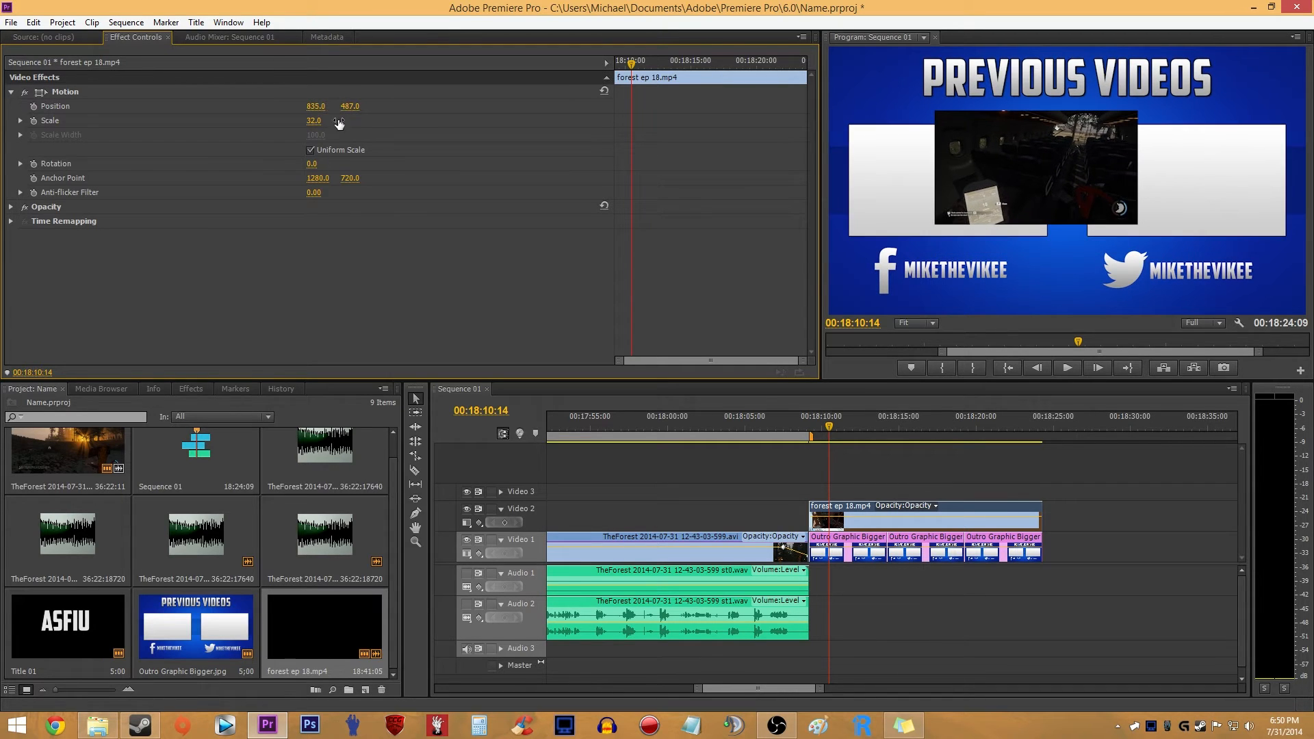
- Apply the New Left effect preset to the forest ep 18.mp4 clip on Video 2
{"action": "left_click", "coordinate": [190, 390]}
{"action": "left_click", "coordinate": [11, 423]}
{"action": "left_click_drag", "start_coordinate": [52, 436], "coordinate": [941, 507]}
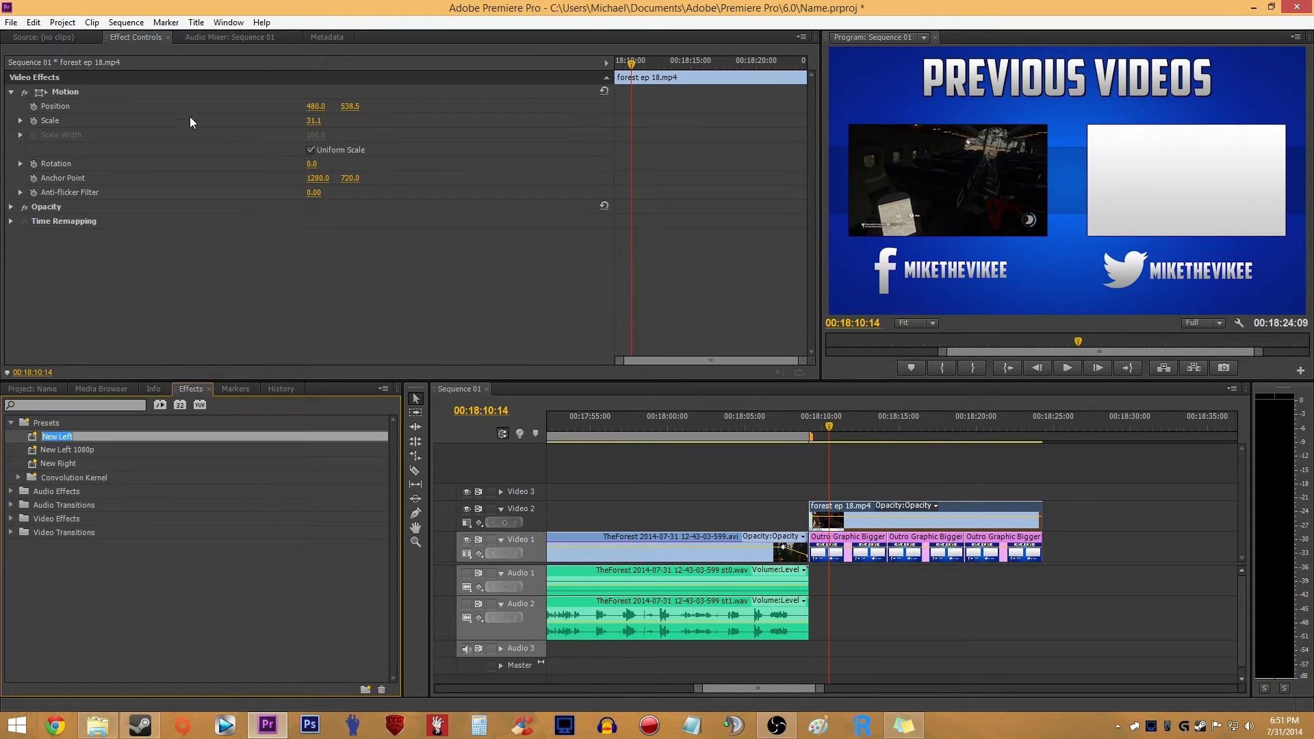
{"action": "left_click", "coordinate": [438, 267]}
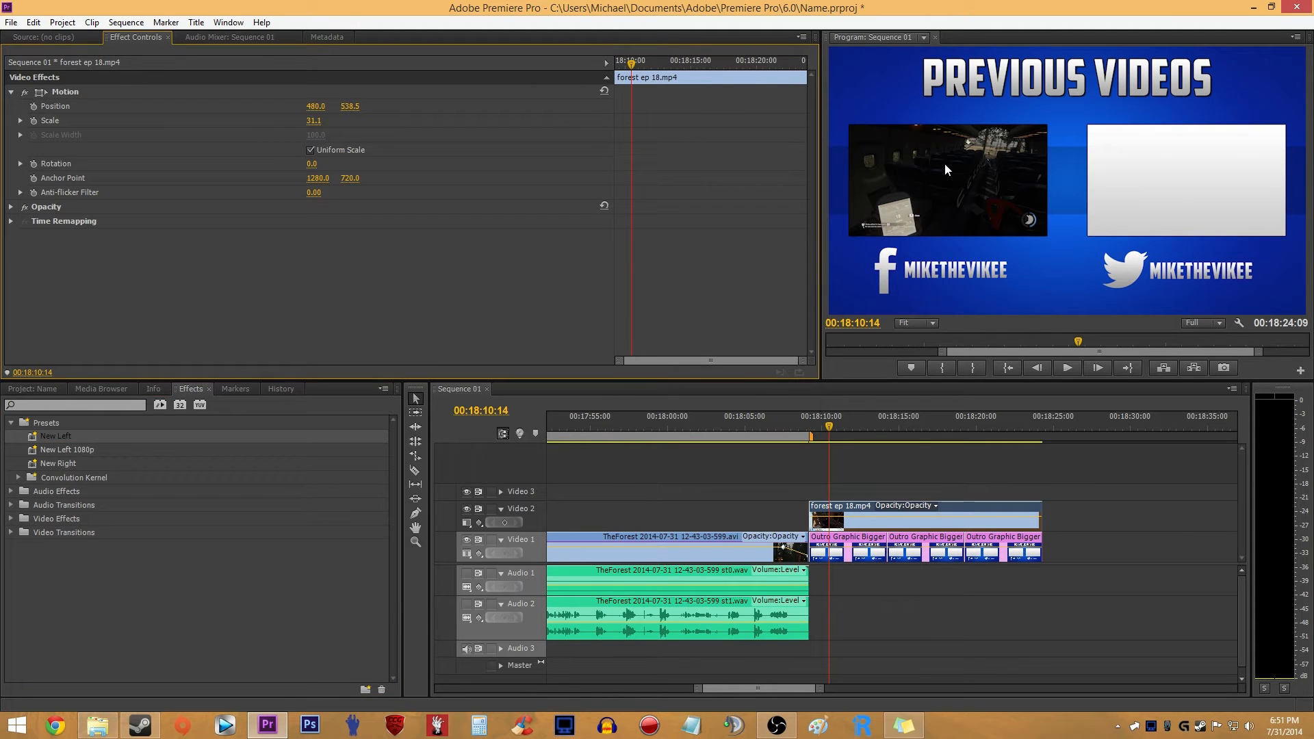
{"action": "left_click", "coordinate": [125, 91]}
{"action": "right_click", "coordinate": [124, 92]}
{"action": "left_click", "coordinate": [85, 93]}
{"action": "right_click", "coordinate": [80, 96]}
{"action": "left_click", "coordinate": [124, 101]}
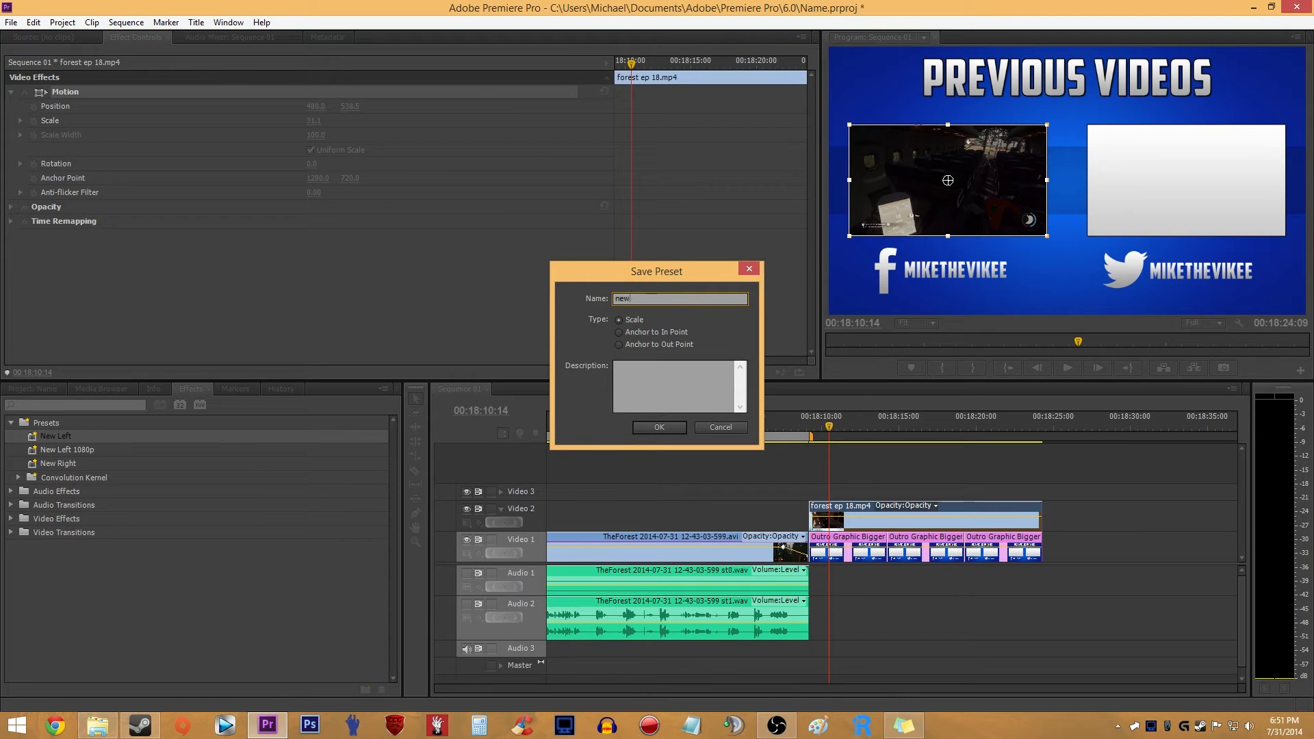
{"action": "left_click", "coordinate": [749, 269]}
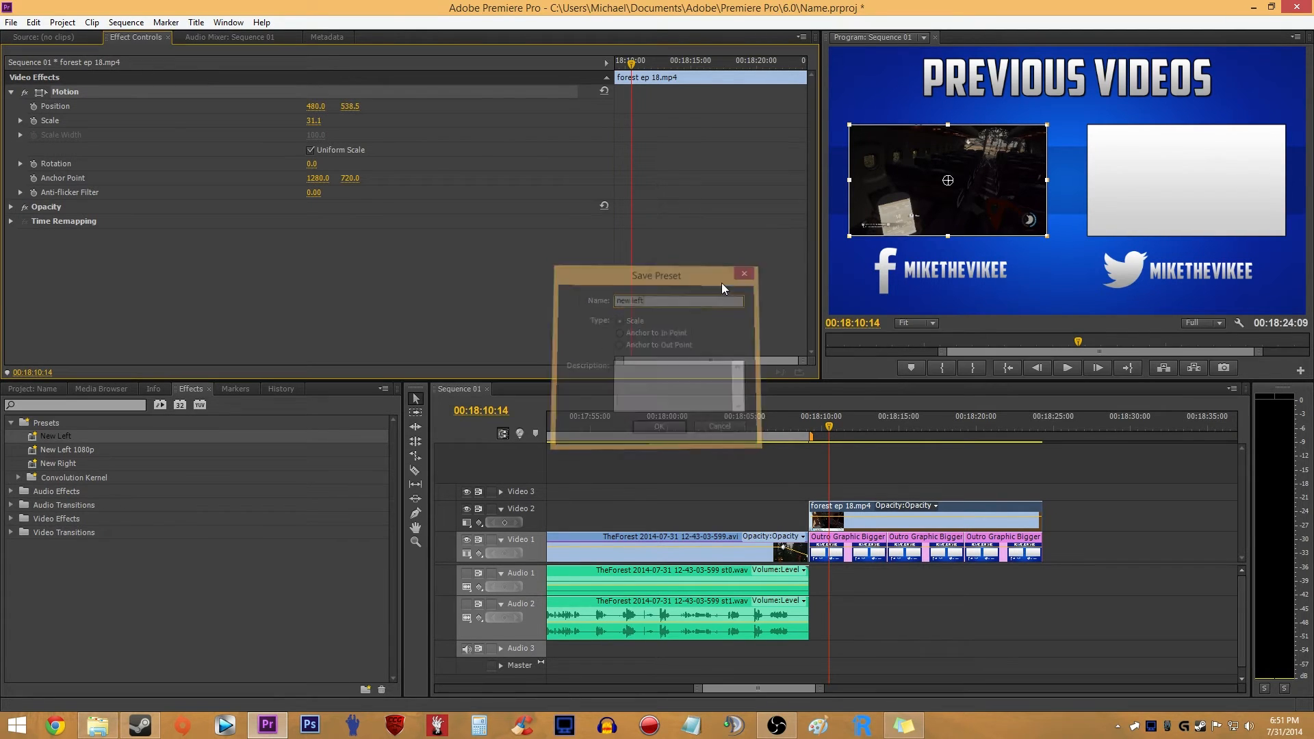
- Review the resized clip over the outro graphic around 00:18:13:18 and 00:18:10:22, and check its Motion options
{"action": "left_click", "coordinate": [1037, 473]}
{"action": "left_click", "coordinate": [877, 415]}
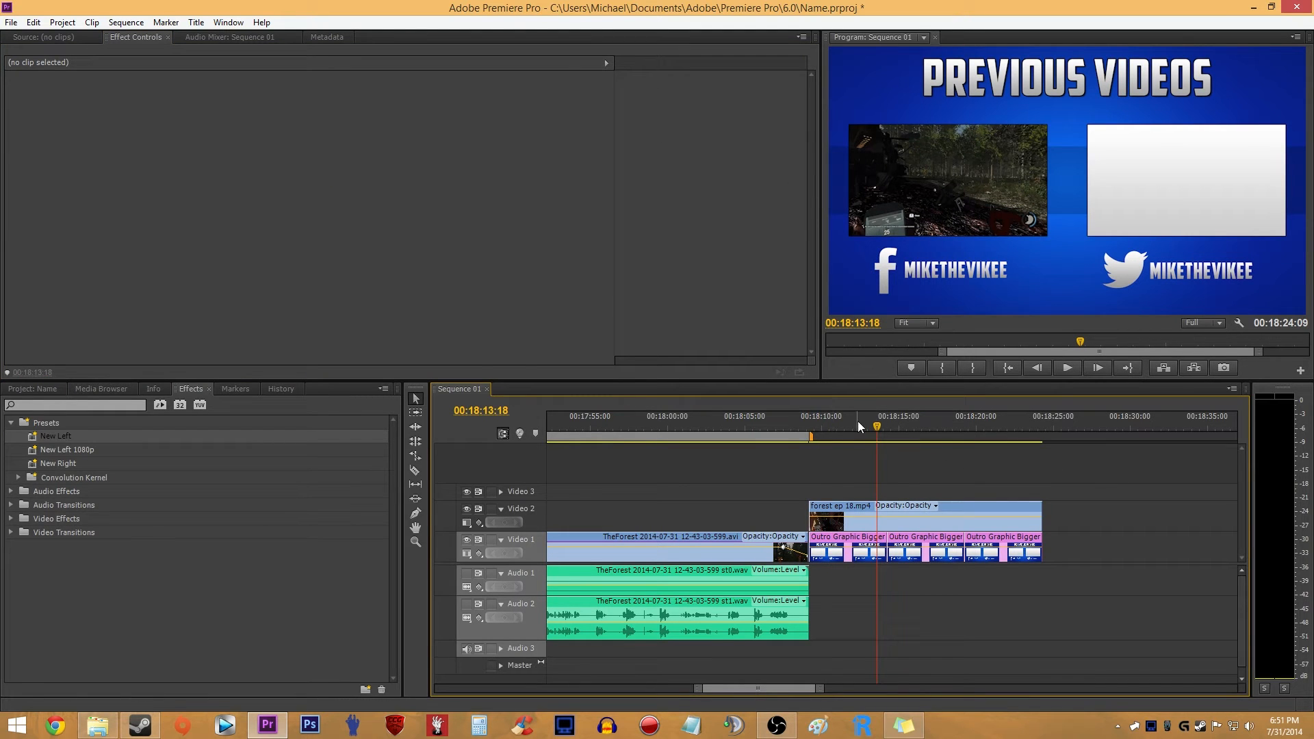
{"action": "left_click_drag", "start_coordinate": [856, 420], "coordinate": [832, 424]}
{"action": "left_click", "coordinate": [867, 525]}
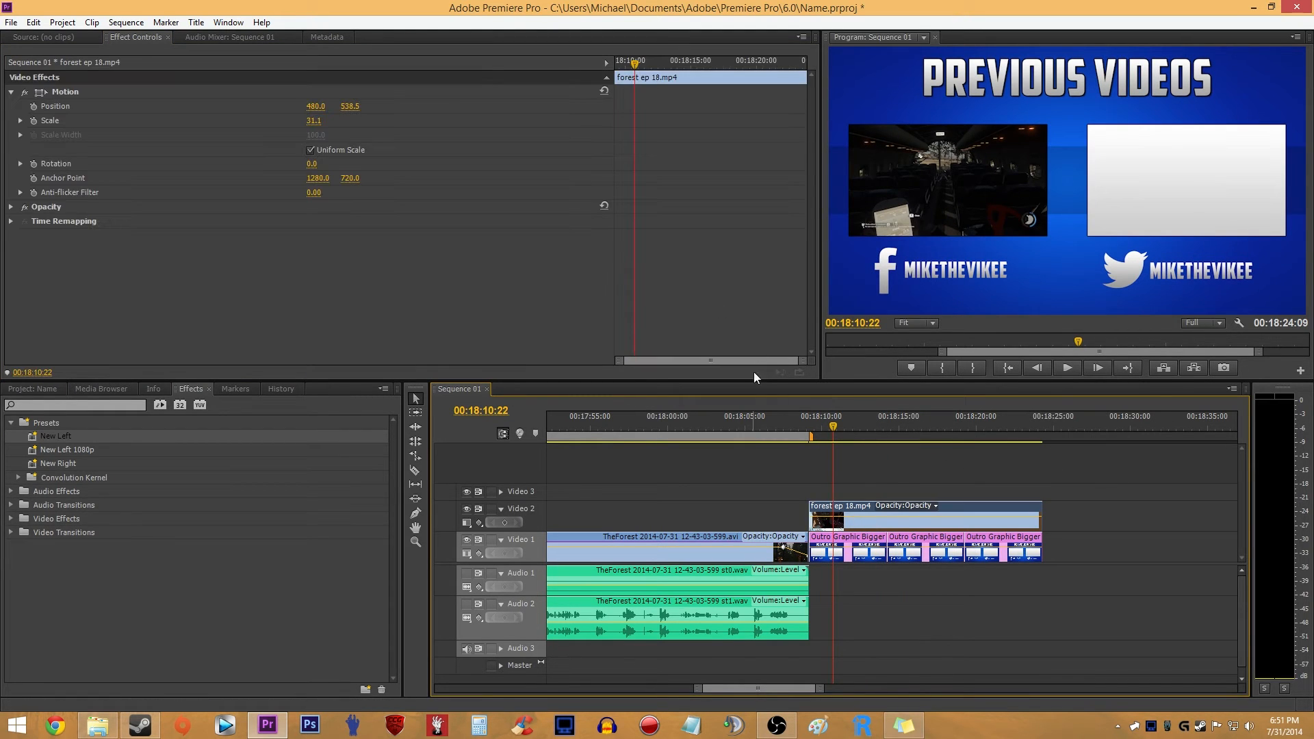
{"action": "right_click", "coordinate": [77, 95]}
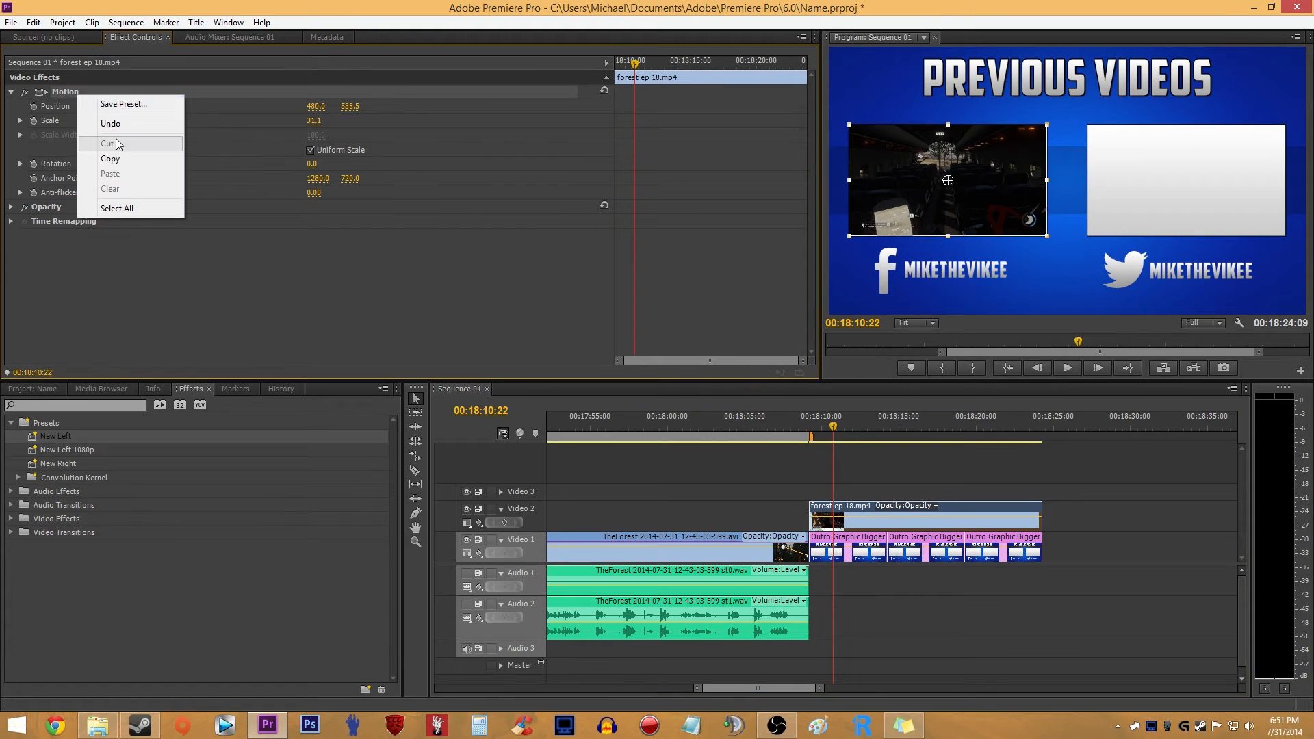
{"action": "left_click", "coordinate": [519, 277]}
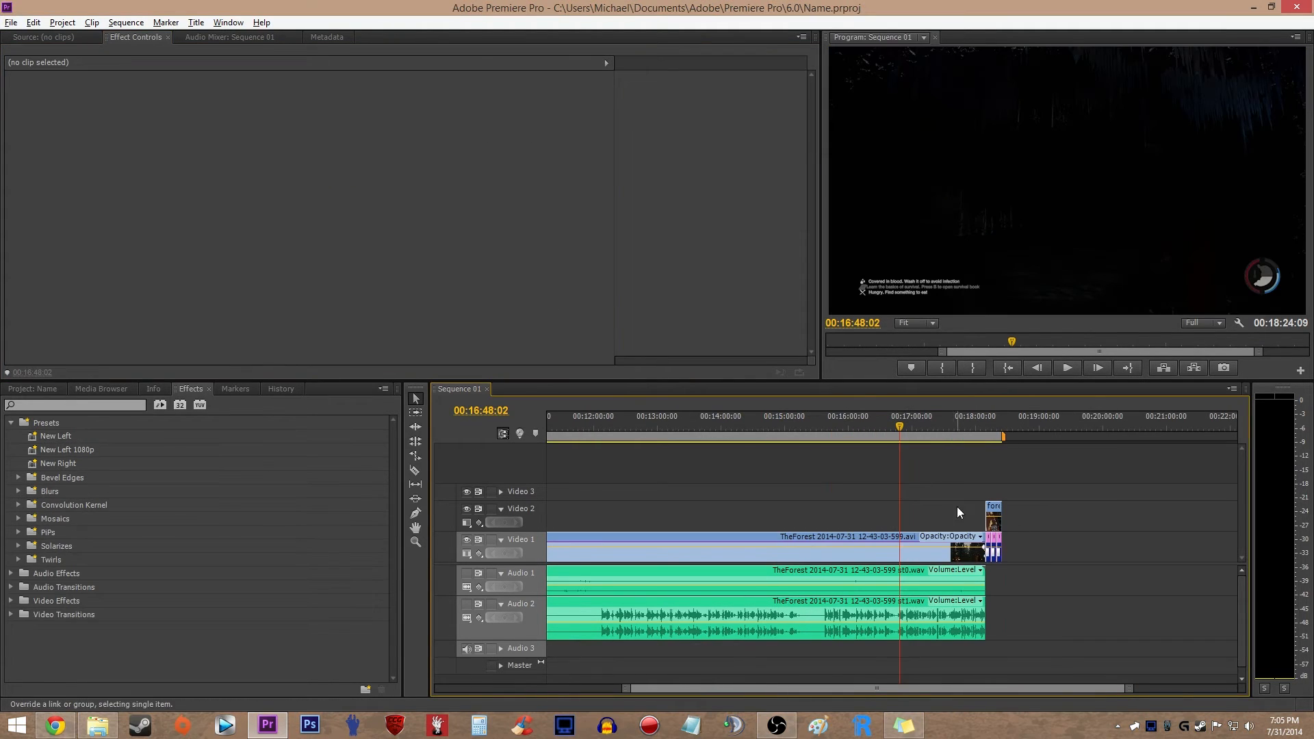
{"action": "scroll", "coordinate": [957, 507], "scroll_direction": "up", "scroll_amount": 2}
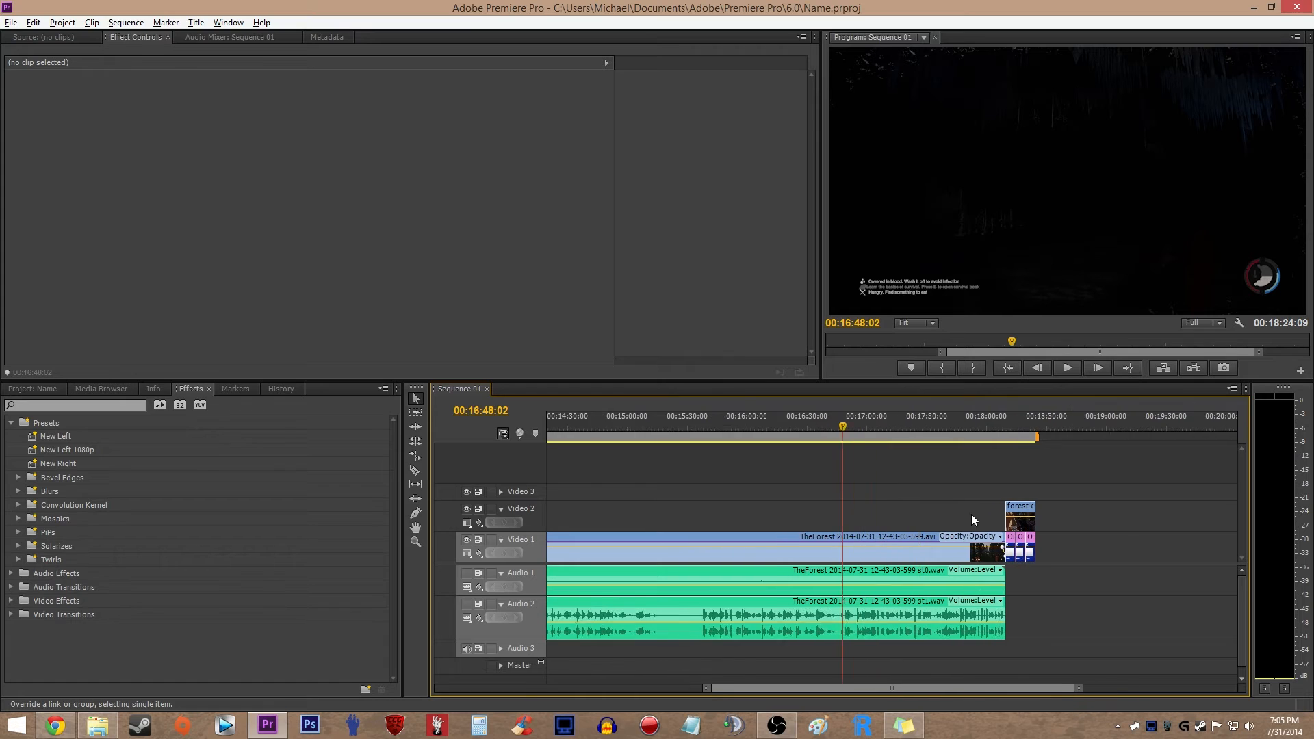
{"action": "left_click", "coordinate": [1283, 724]}
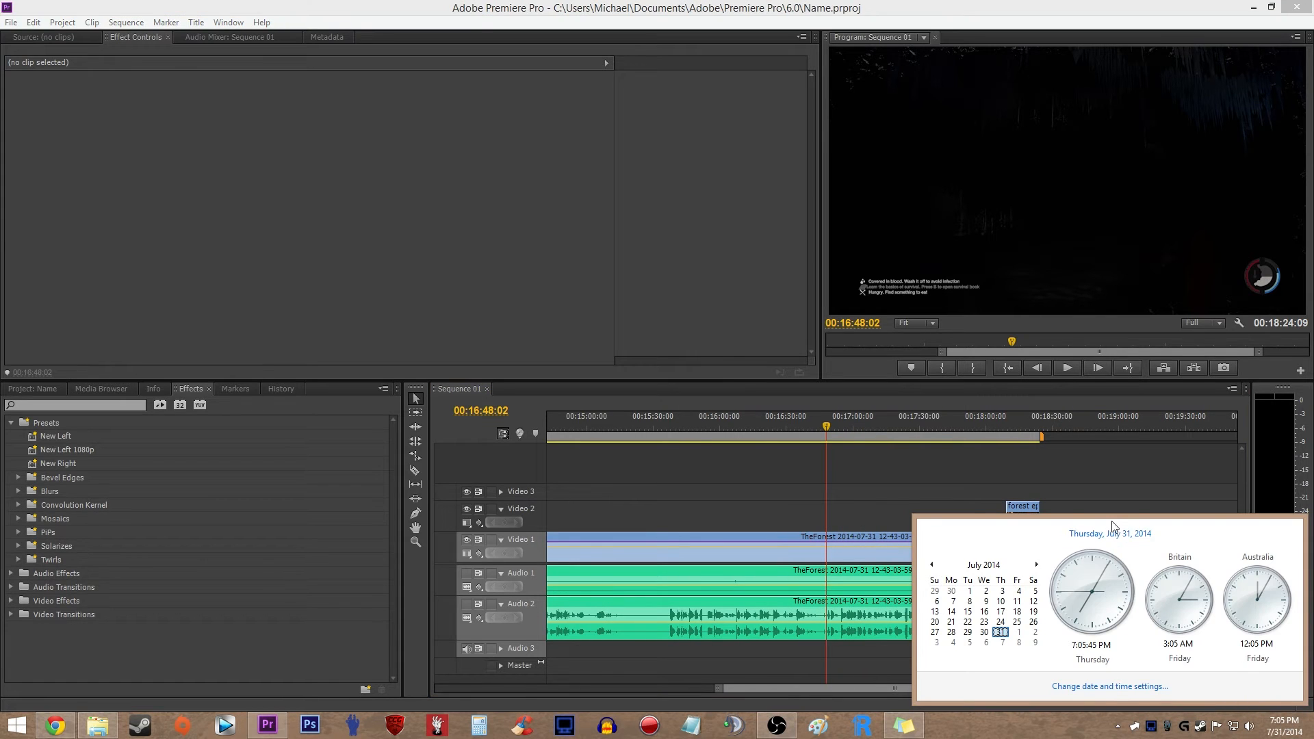
{"action": "left_click", "coordinate": [1057, 472]}
{"action": "key", "text": "alt"}
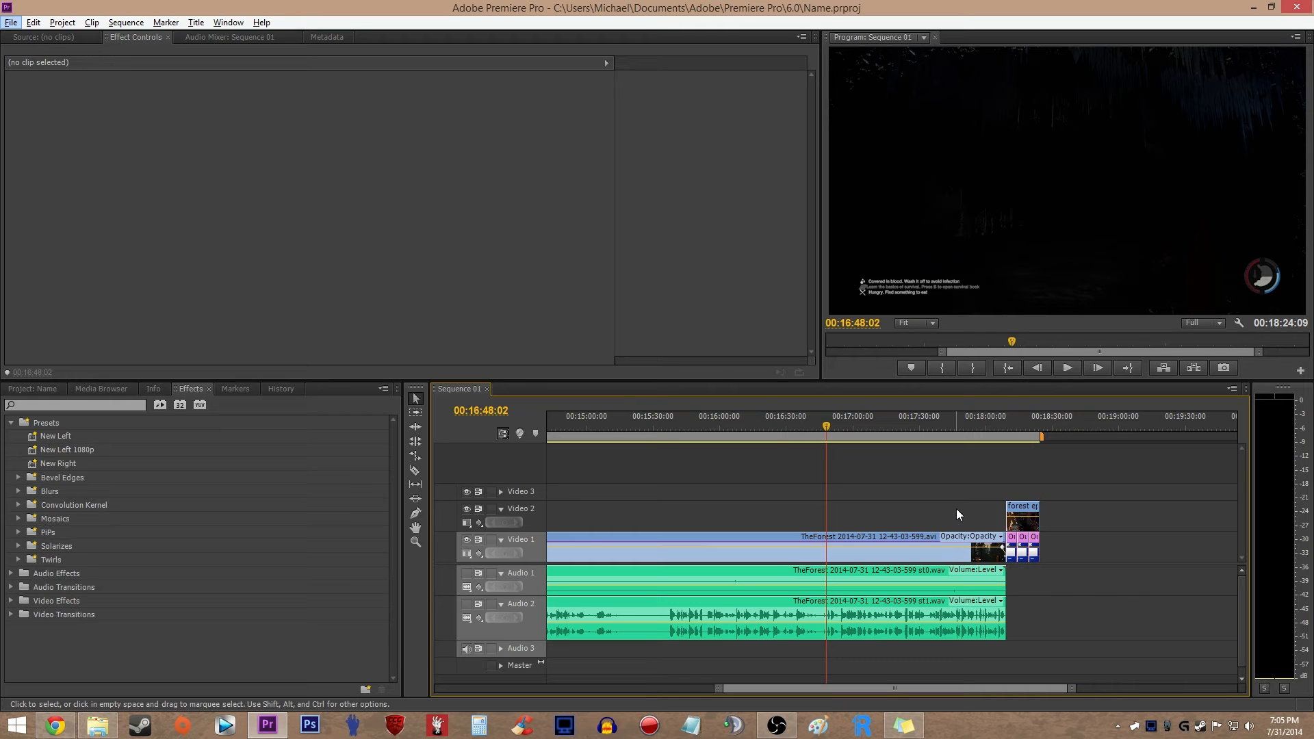
{"action": "scroll", "coordinate": [944, 515], "scroll_direction": "up", "scroll_amount": 3}
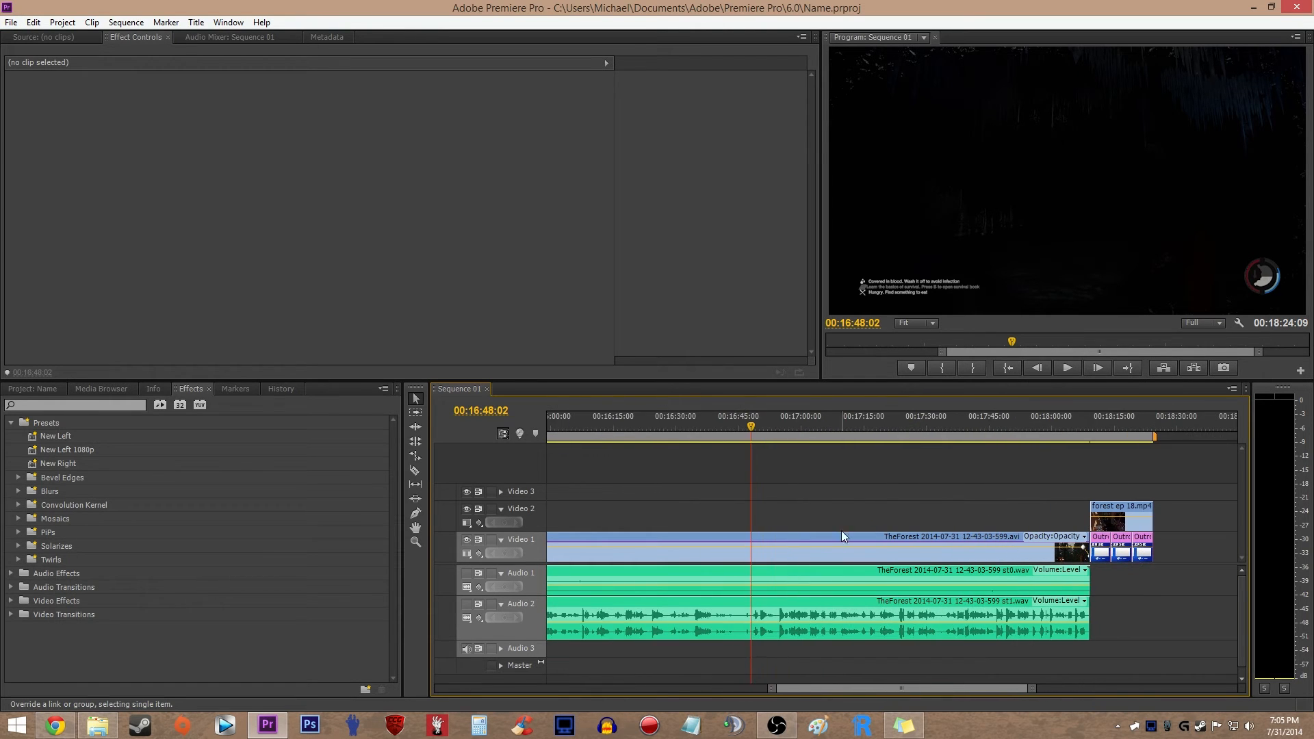
{"action": "scroll", "coordinate": [777, 551], "scroll_direction": "down", "scroll_amount": 2}
{"action": "scroll", "coordinate": [725, 546], "scroll_direction": "up", "scroll_amount": 4}
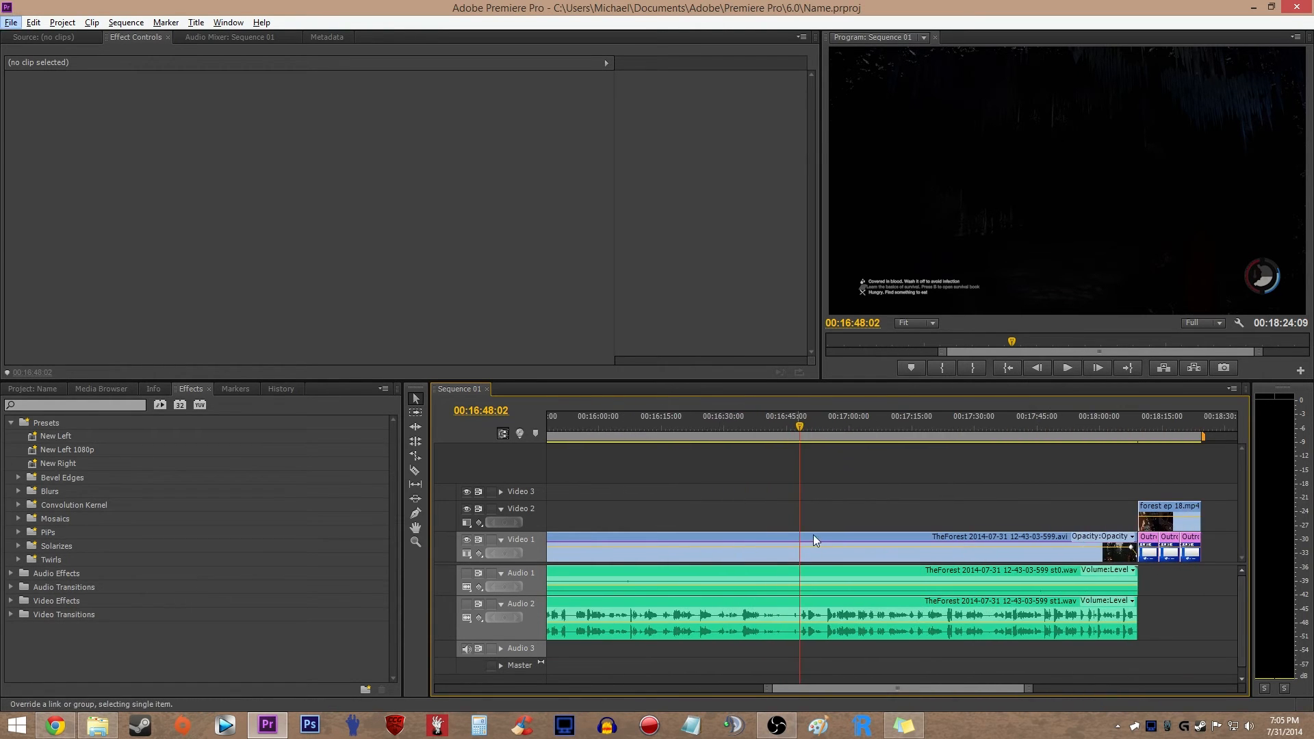
- Set the volume line of the last st0.wav clip on Audio 1 to -12.73 dB
{"action": "left_click", "coordinate": [885, 586], "text": "alt"}
{"action": "scroll", "coordinate": [855, 547], "scroll_direction": "down", "scroll_amount": 5}
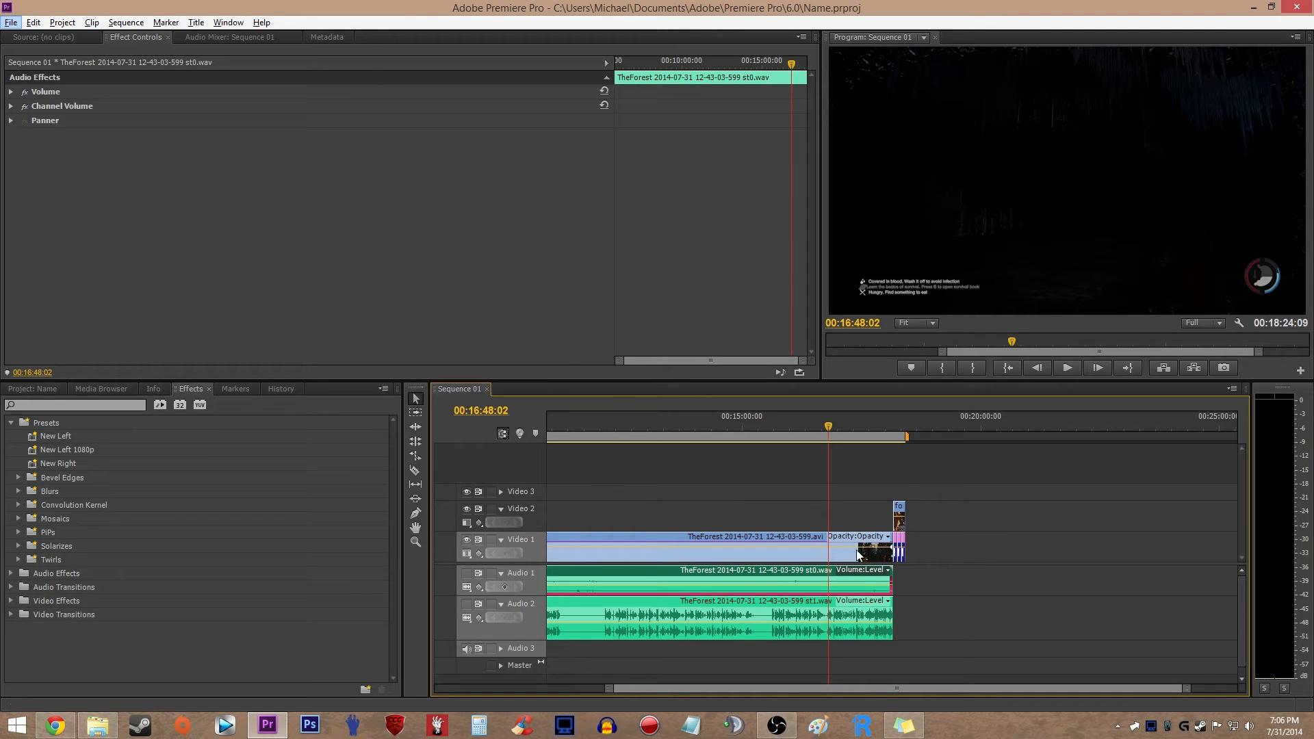
{"action": "scroll", "coordinate": [863, 590], "scroll_direction": "up", "scroll_amount": 3}
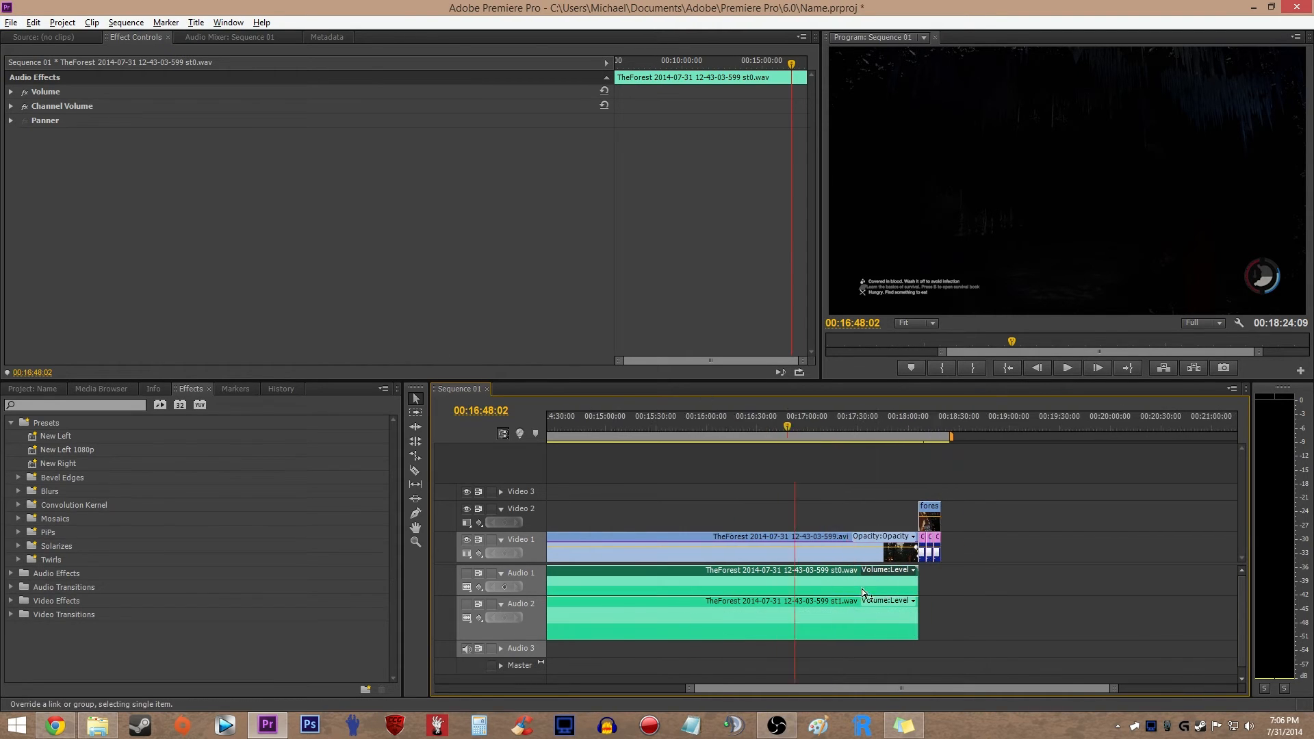
{"action": "double_click", "coordinate": [865, 587]}
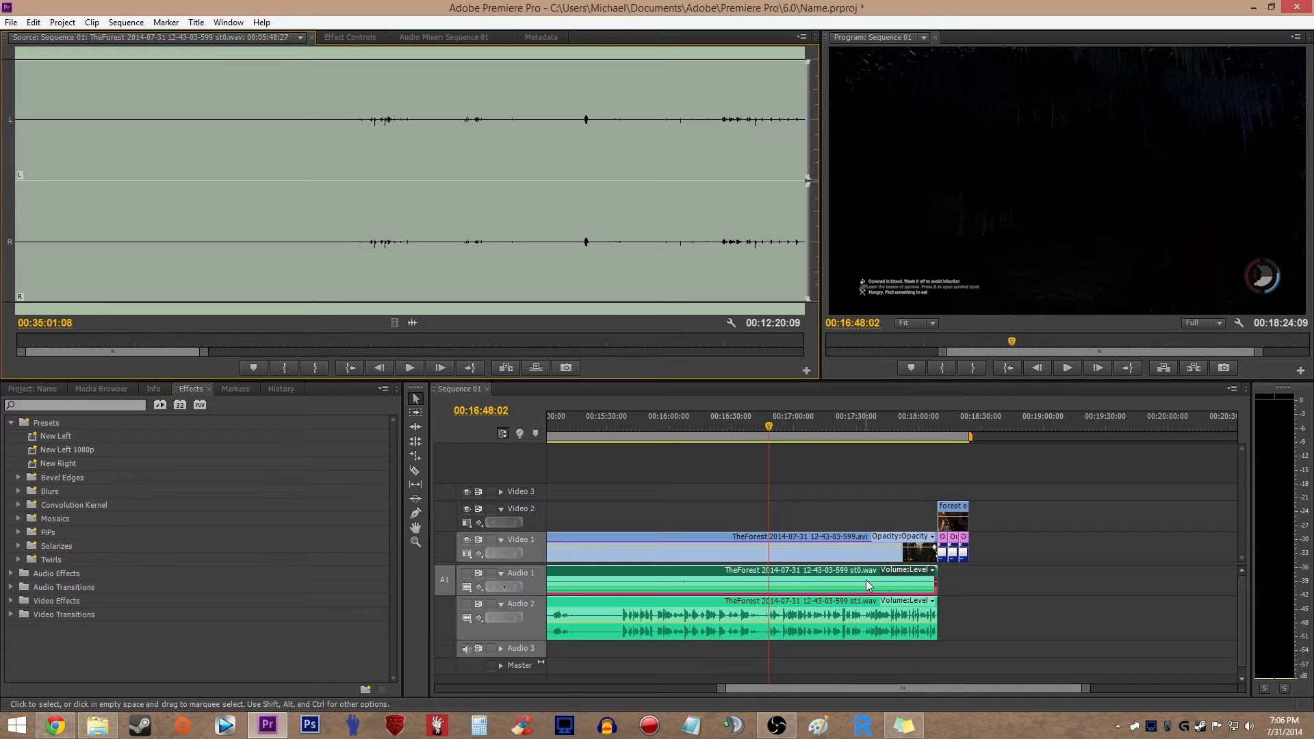
{"action": "left_click", "coordinate": [864, 590]}
{"action": "left_click_drag", "start_coordinate": [865, 590], "coordinate": [862, 588]}
{"action": "key", "text": "minus"}
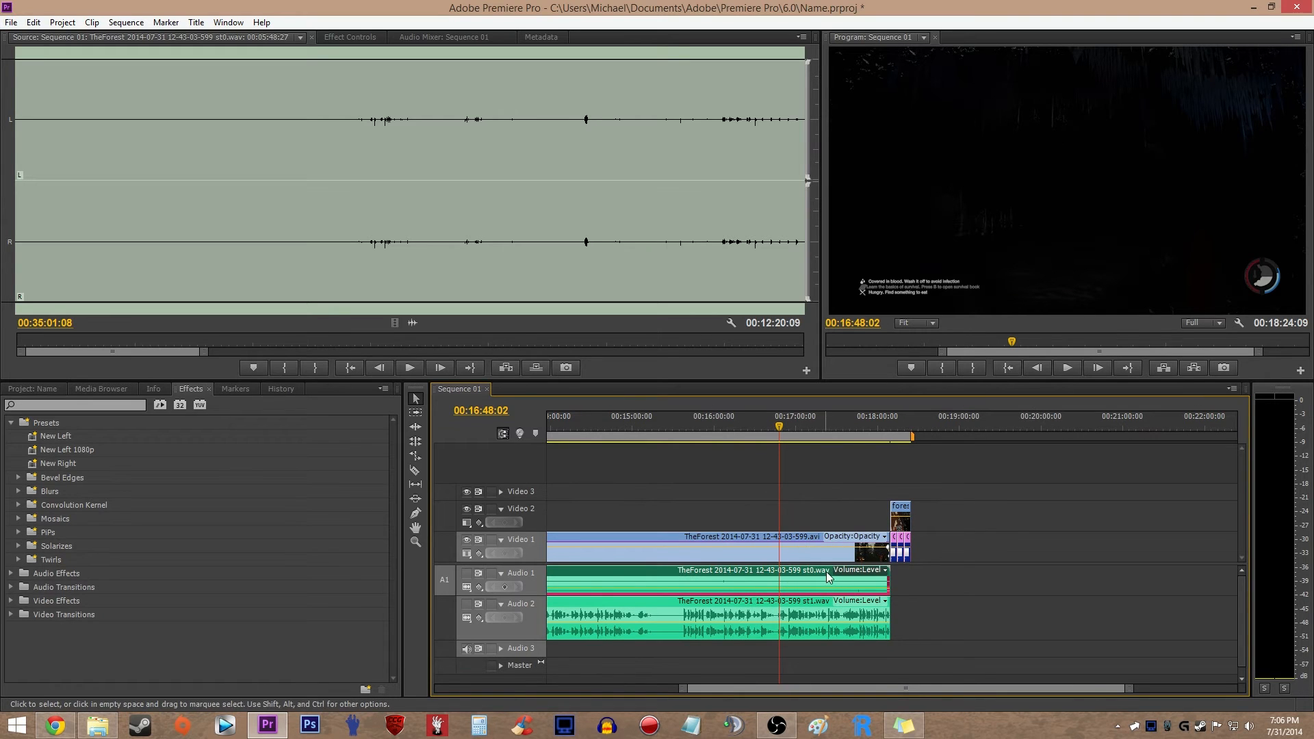
{"action": "left_click_drag", "start_coordinate": [819, 600], "coordinate": [819, 607]}
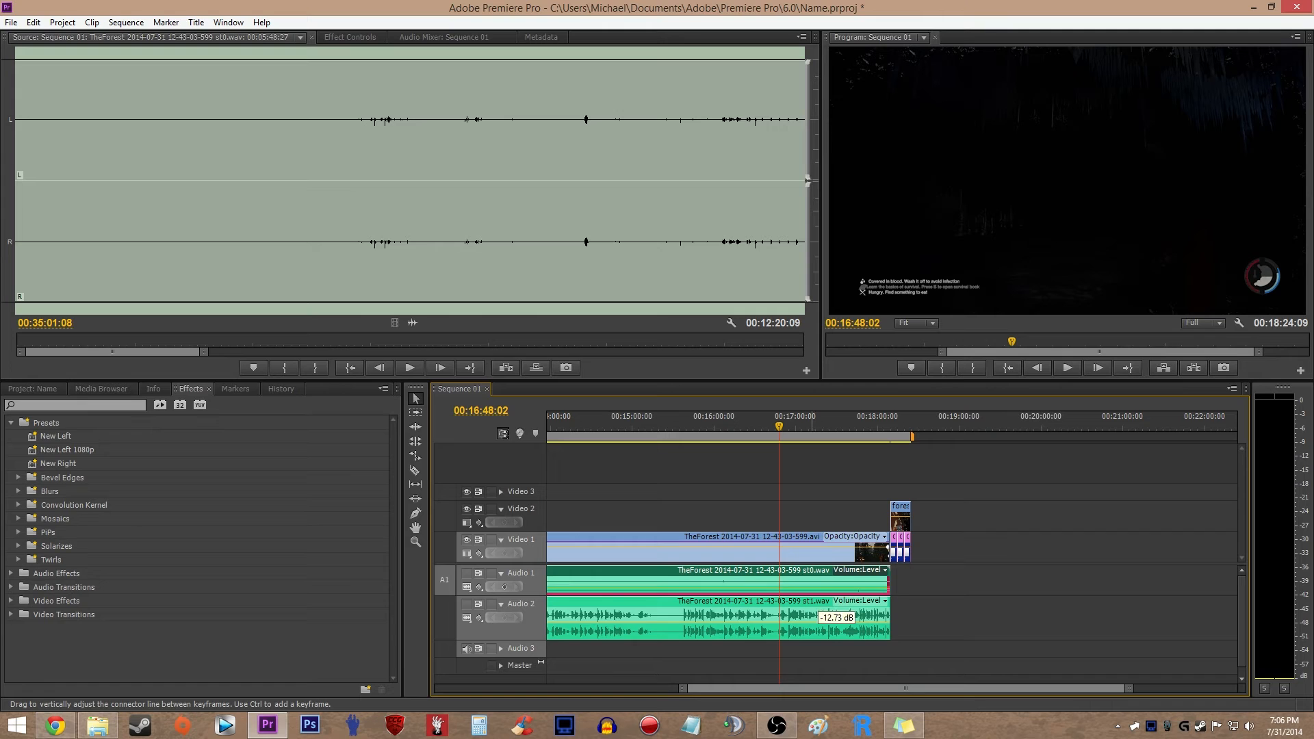
{"action": "left_click_drag", "start_coordinate": [819, 607], "coordinate": [819, 607]}
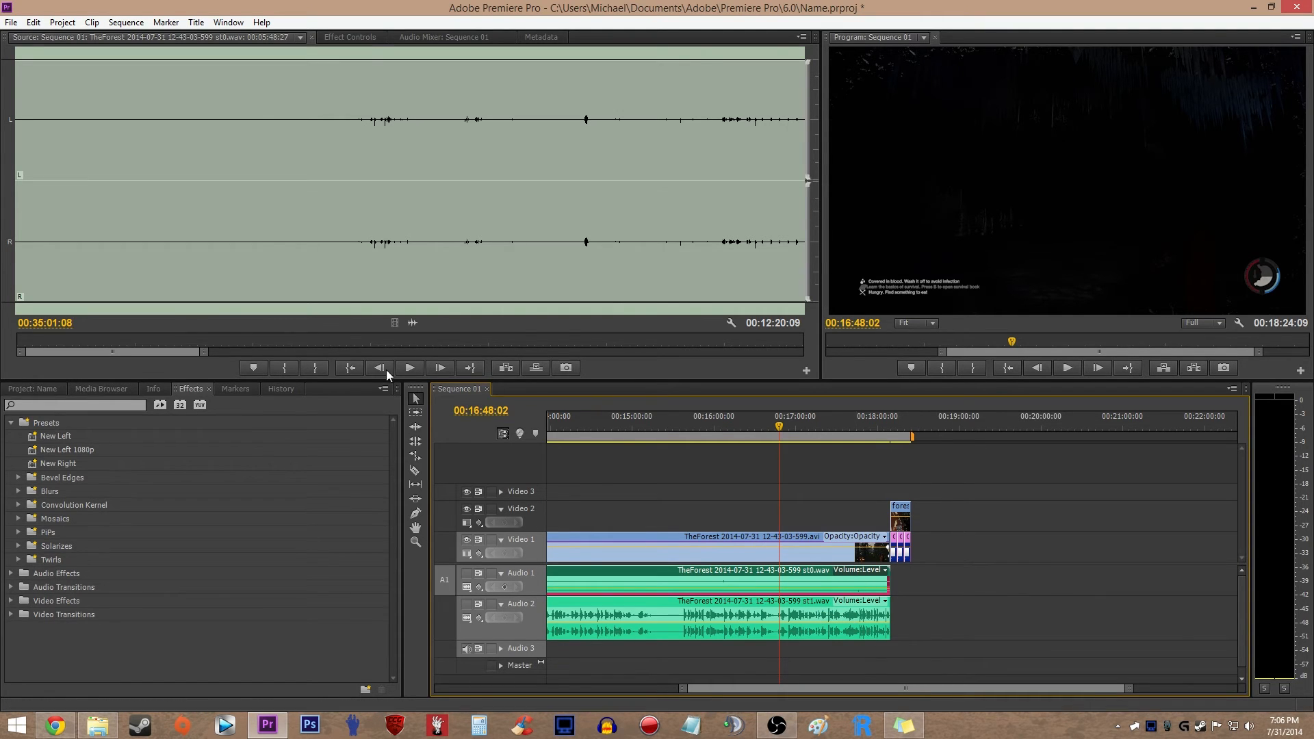
- Turn off keyframing for the last st0.wav clip's volume level and set the level to -15 dB
{"action": "left_click", "coordinate": [334, 39]}
{"action": "left_click", "coordinate": [11, 92]}
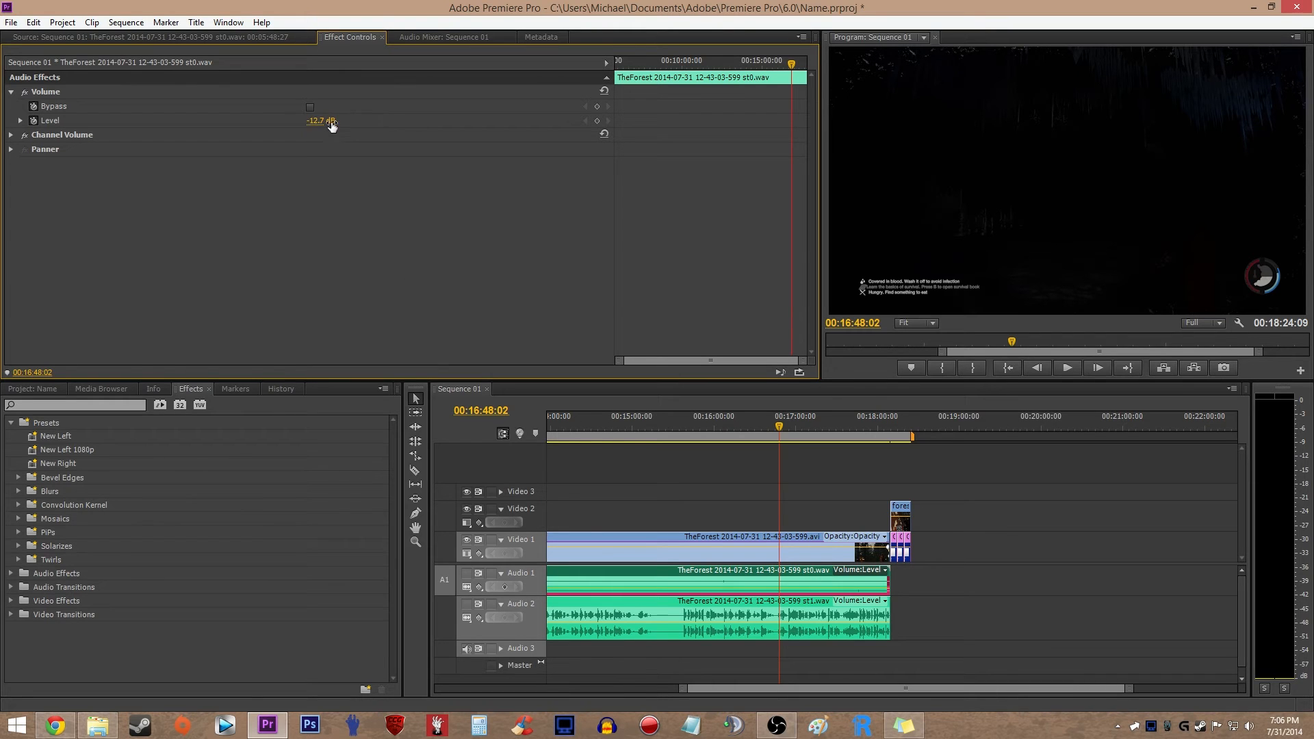
{"action": "left_click", "coordinate": [34, 122]}
- Add two volume keyframes near the start of the last st0.wav clip with the Pen tool, and undo a trial level change
{"action": "scroll", "coordinate": [685, 532], "scroll_direction": "down", "scroll_amount": 4}
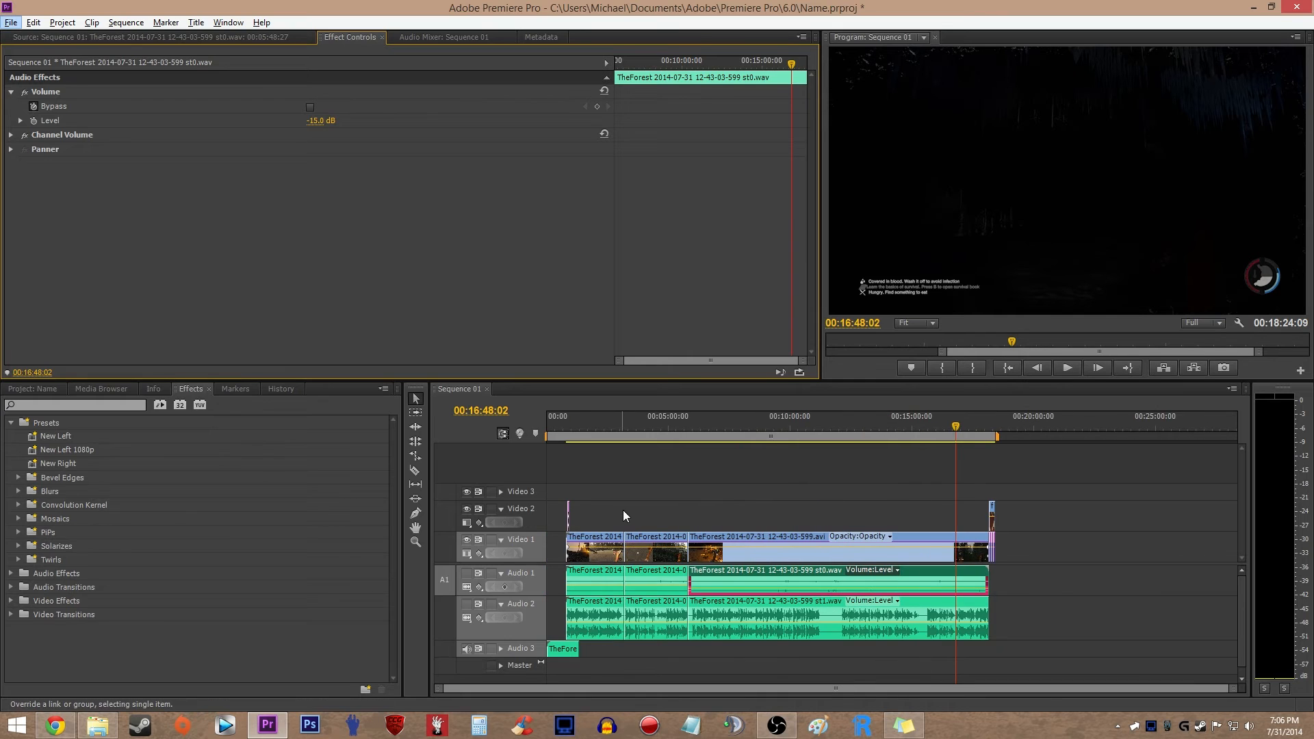
{"action": "scroll", "coordinate": [691, 500], "scroll_direction": "up", "scroll_amount": 6}
{"action": "left_click", "coordinate": [679, 499]}
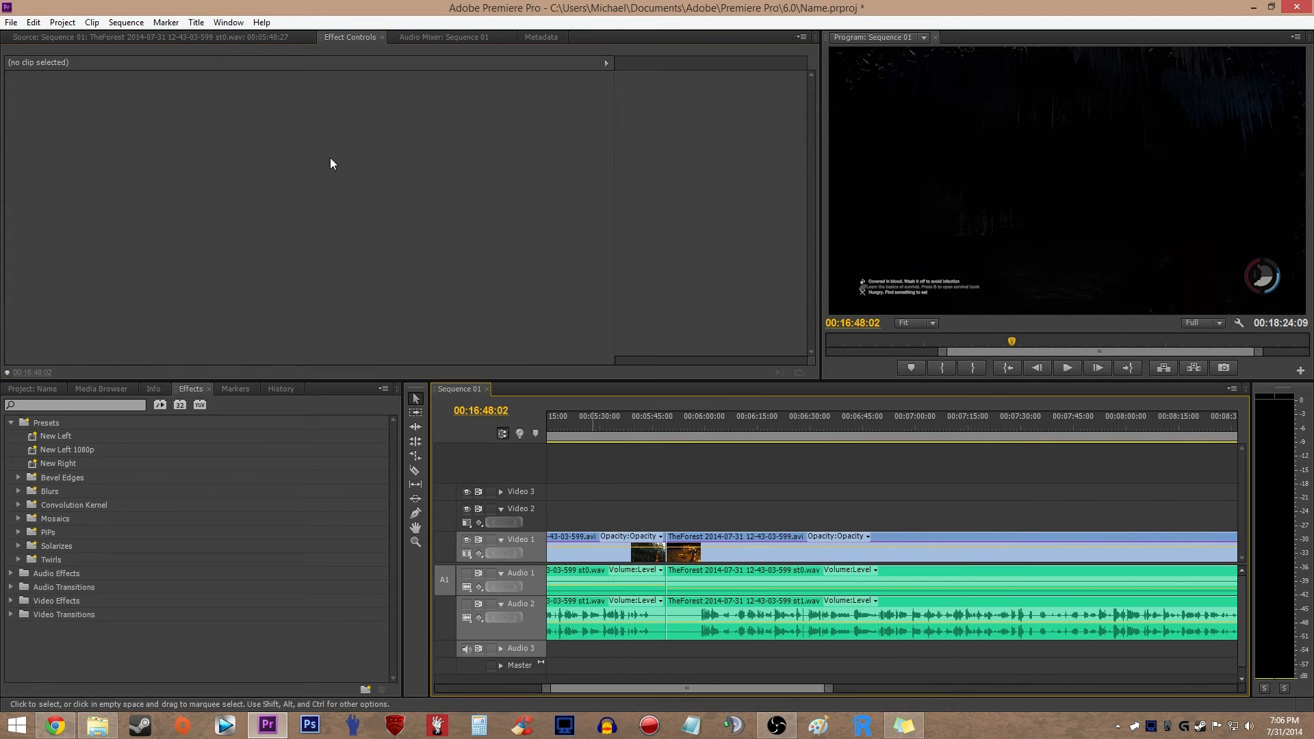
{"action": "left_click", "coordinate": [817, 583]}
{"action": "key", "text": "p"}
{"action": "left_click", "coordinate": [698, 590]}
{"action": "left_click", "coordinate": [671, 590]}
{"action": "left_click_drag", "start_coordinate": [749, 590], "coordinate": [759, 579]}
{"action": "key", "text": "ctrl+z"}
{"action": "left_click", "coordinate": [774, 527]}
{"action": "scroll", "coordinate": [807, 519], "scroll_direction": "down", "scroll_amount": 5}
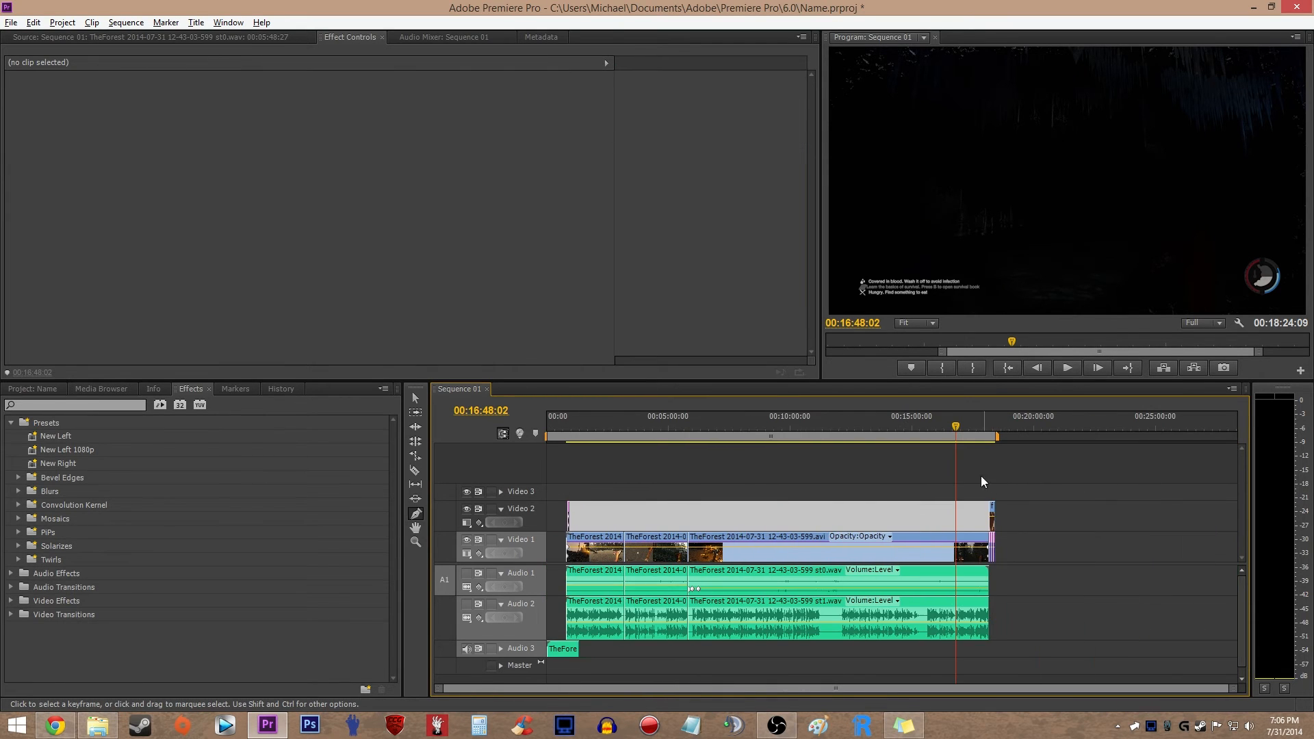
- Return to the Selection tool and select the last st0.wav clip on Audio 1
{"action": "left_click", "coordinate": [980, 475]}
{"action": "left_click", "coordinate": [763, 516]}
{"action": "key", "text": "v"}
{"action": "left_click", "coordinate": [855, 570]}
{"action": "left_click", "coordinate": [823, 585]}
{"action": "left_click", "coordinate": [824, 584]}
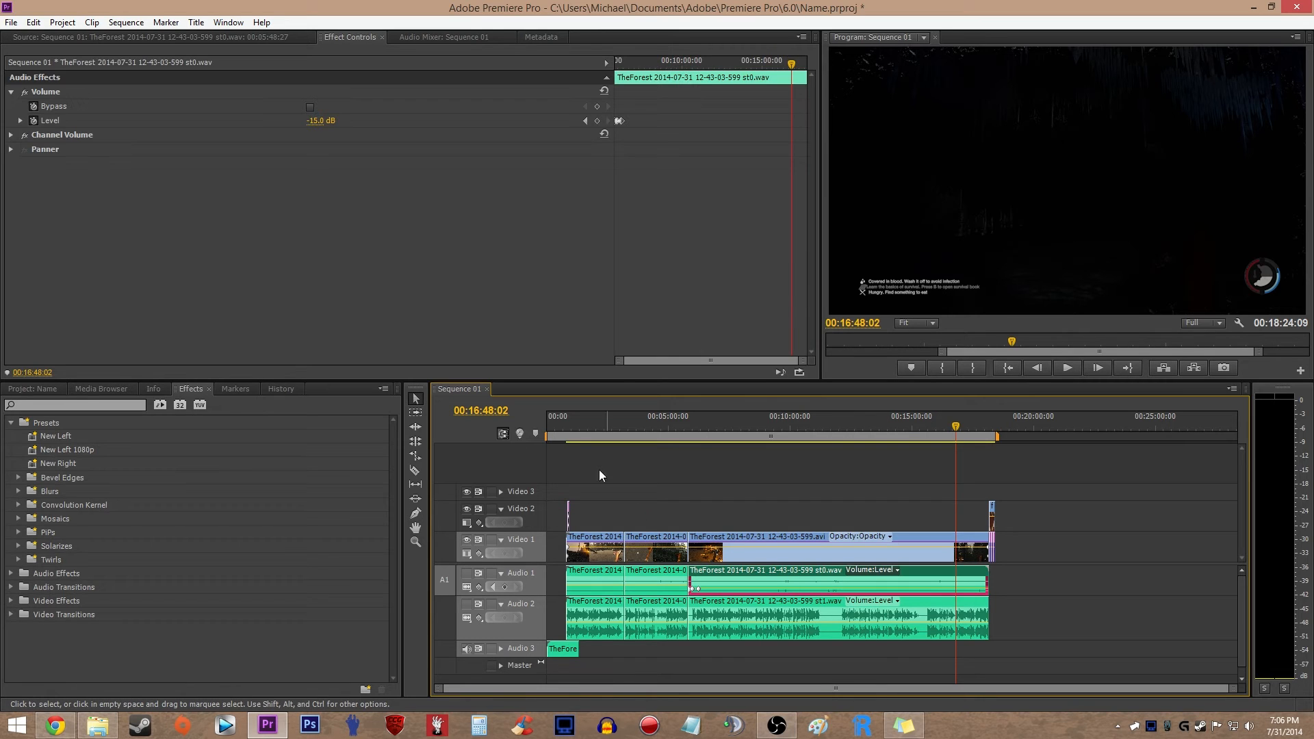
- Move the playhead to 00:09:53:12 to view the footage there, and clear the clip selection
{"action": "left_click", "coordinate": [787, 431]}
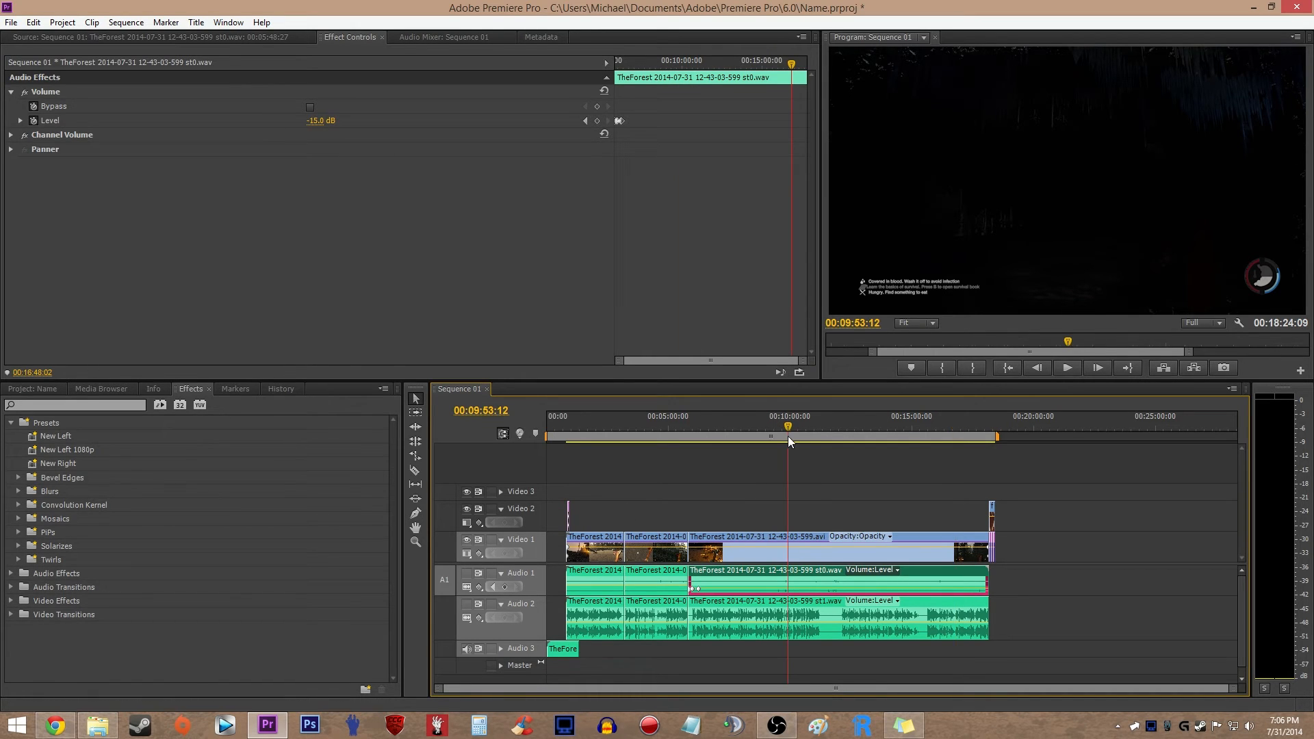
{"action": "key", "text": "equal"}
{"action": "key", "text": "equal"}
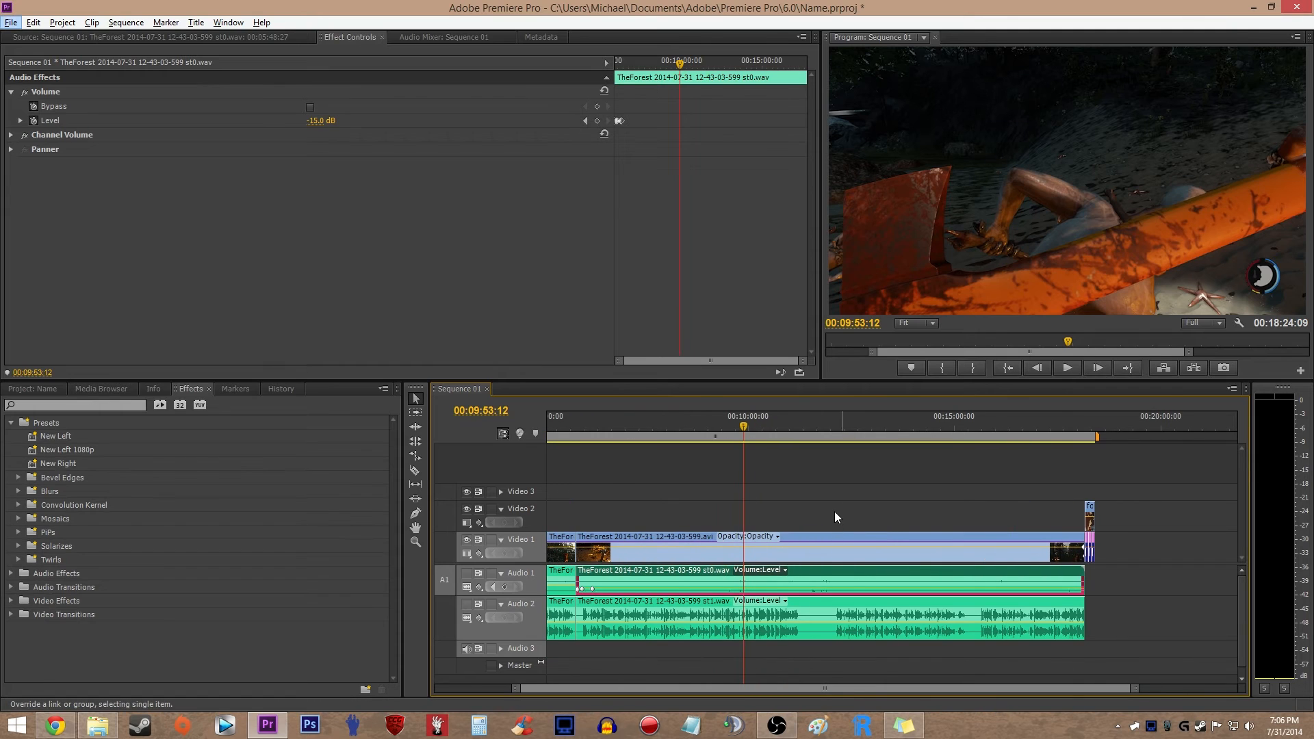
{"action": "left_click", "coordinate": [834, 511]}
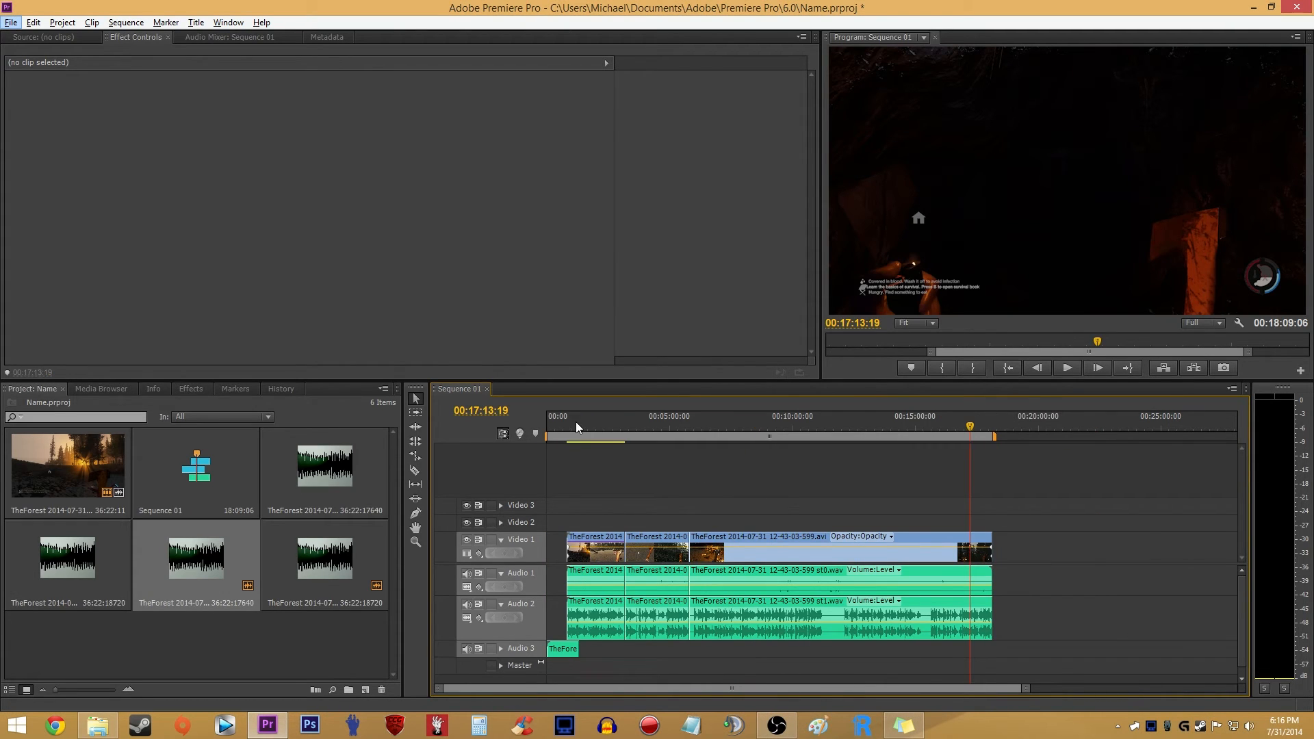
- Adjust the end of the work area to the end of the last clip
{"action": "mouse_move", "coordinate": [995, 437]}
{"action": "left_mouse_down"}
{"action": "mouse_move", "coordinate": [1021, 438]}
{"action": "mouse_move", "coordinate": [997, 441]}
{"action": "left_mouse_up"}
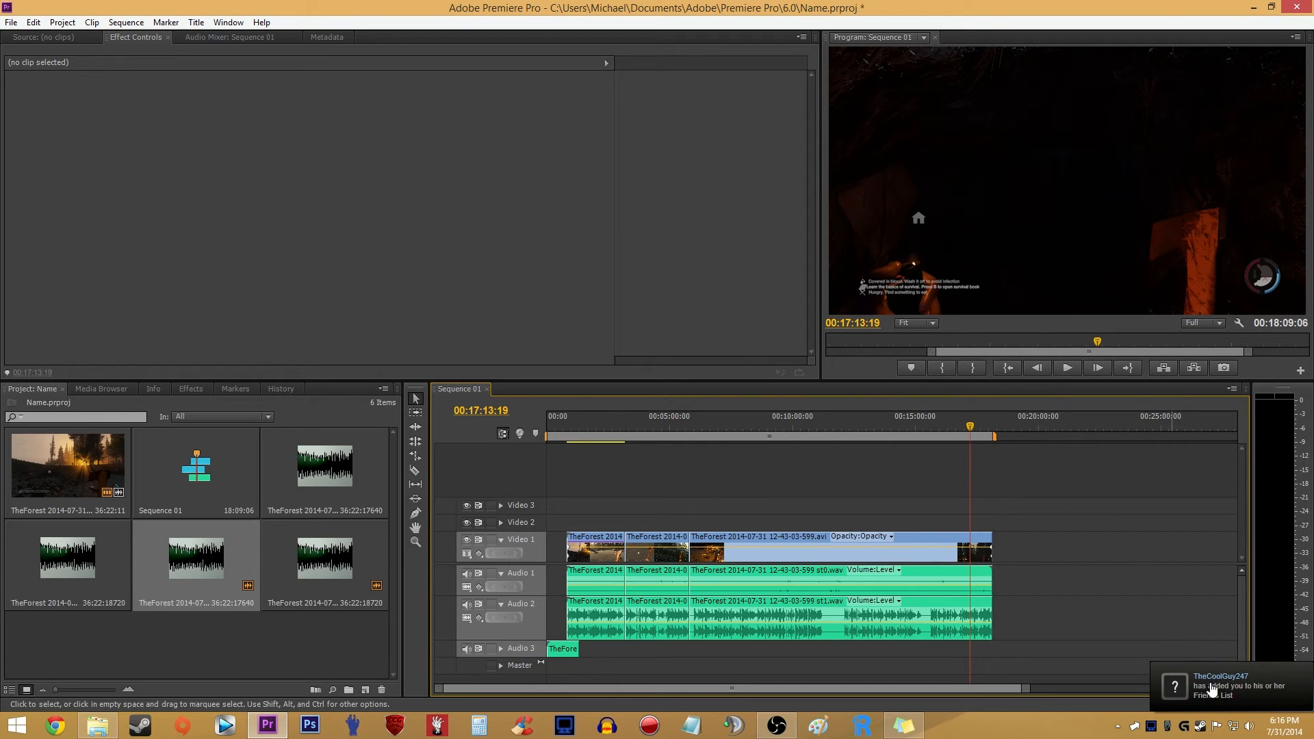
- Try different start, end and position settings for the work area, and fit it back from the sequence start to the last clip's end
{"action": "scroll", "coordinate": [499, 485], "scroll_direction": "up", "scroll_amount": 3}
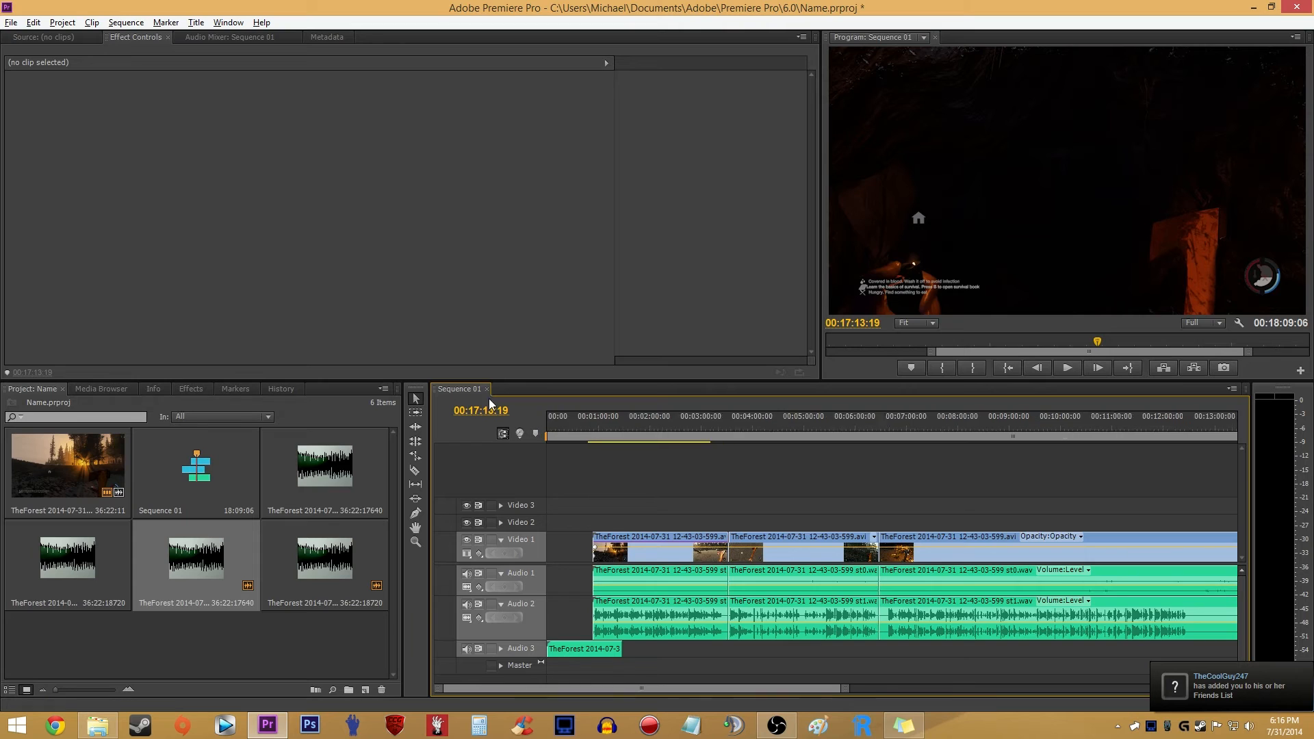
{"action": "scroll", "coordinate": [754, 526], "scroll_direction": "down", "scroll_amount": 3}
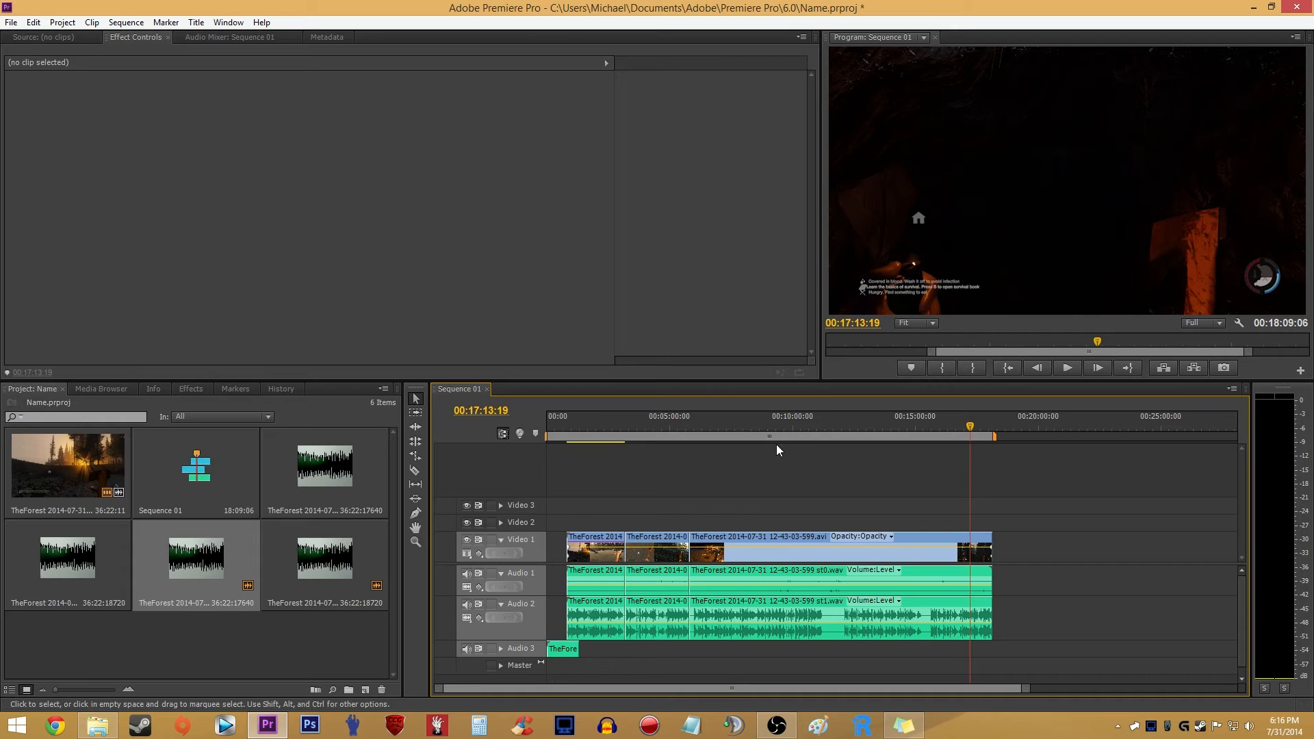
{"action": "left_click_drag", "start_coordinate": [999, 437], "coordinate": [1278, 447]}
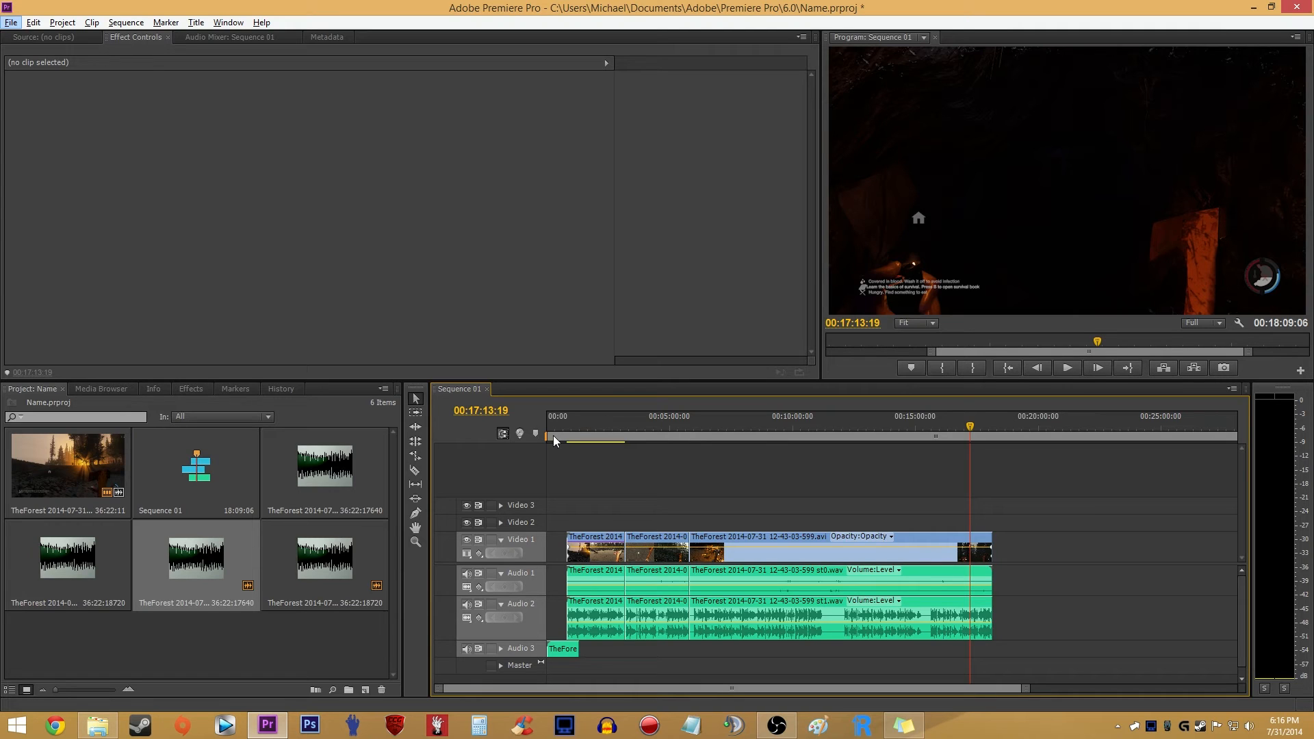
{"action": "left_click_drag", "start_coordinate": [545, 436], "coordinate": [923, 436]}
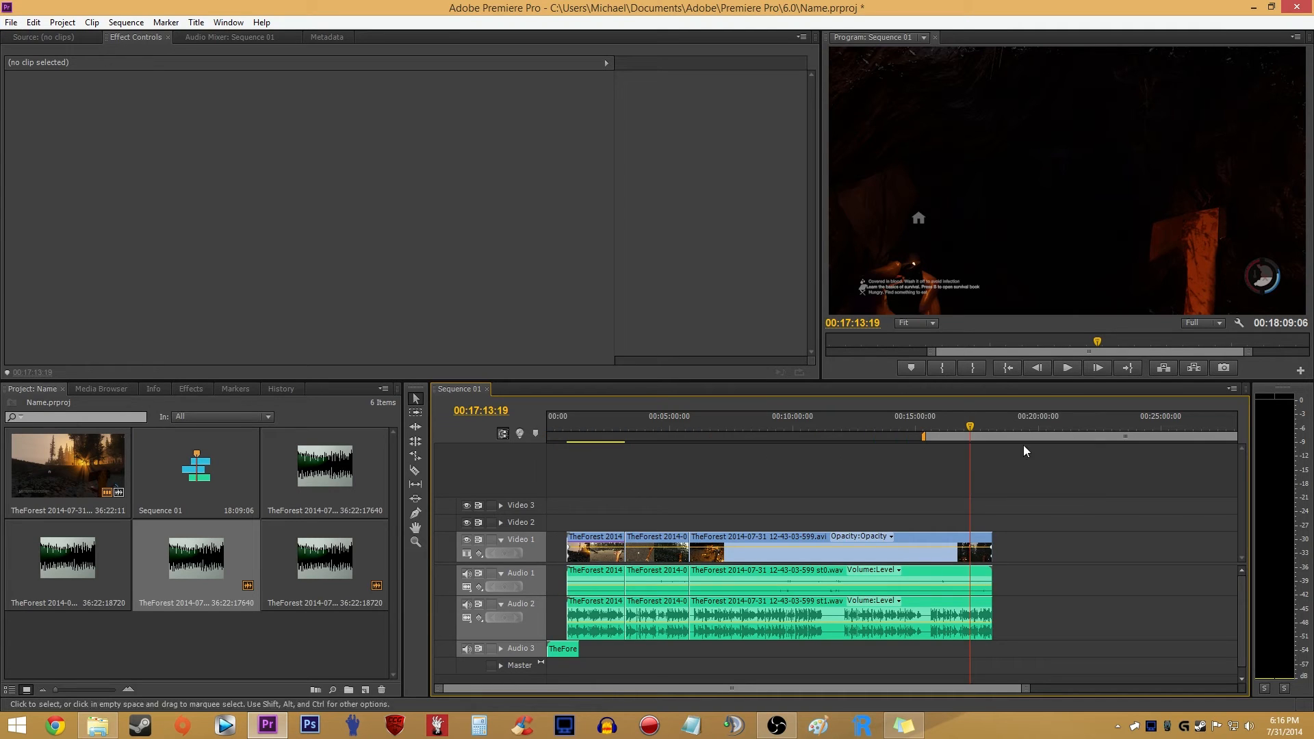
{"action": "left_click_drag", "start_coordinate": [1125, 436], "coordinate": [625, 440]}
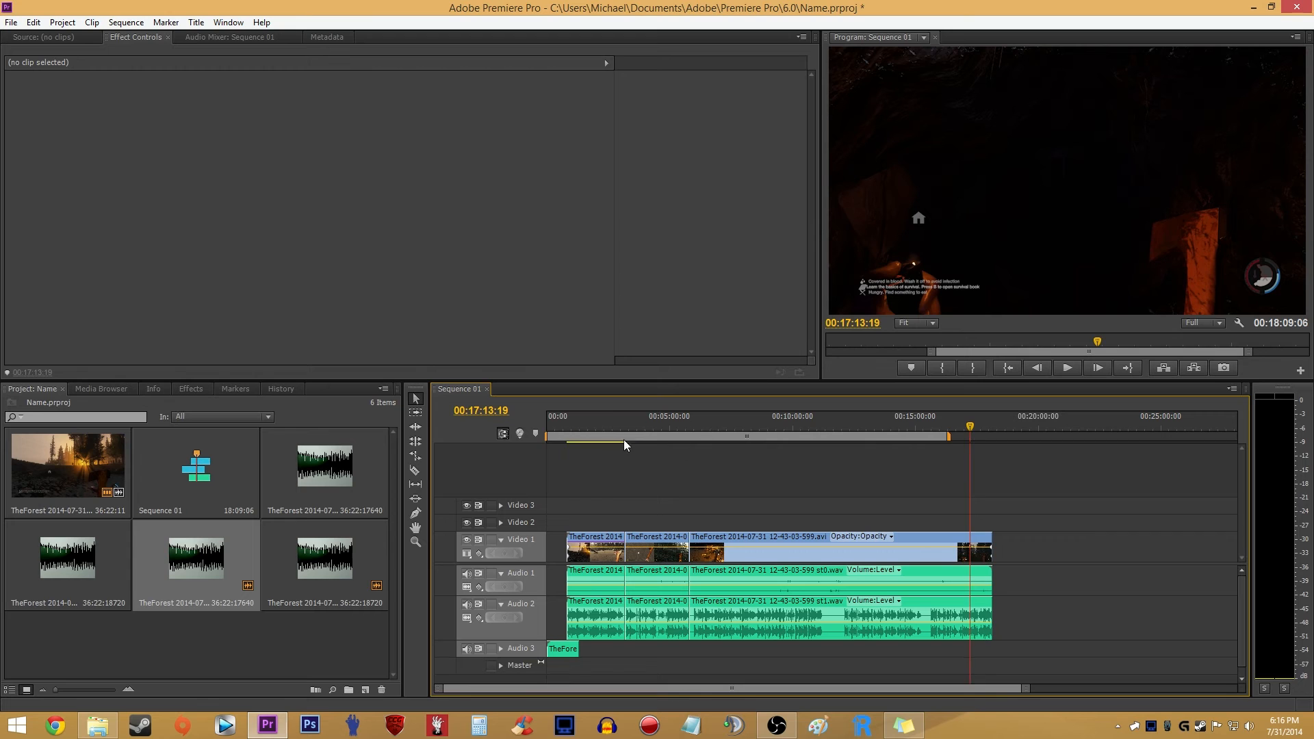
{"action": "left_click_drag", "start_coordinate": [946, 435], "coordinate": [1000, 448]}
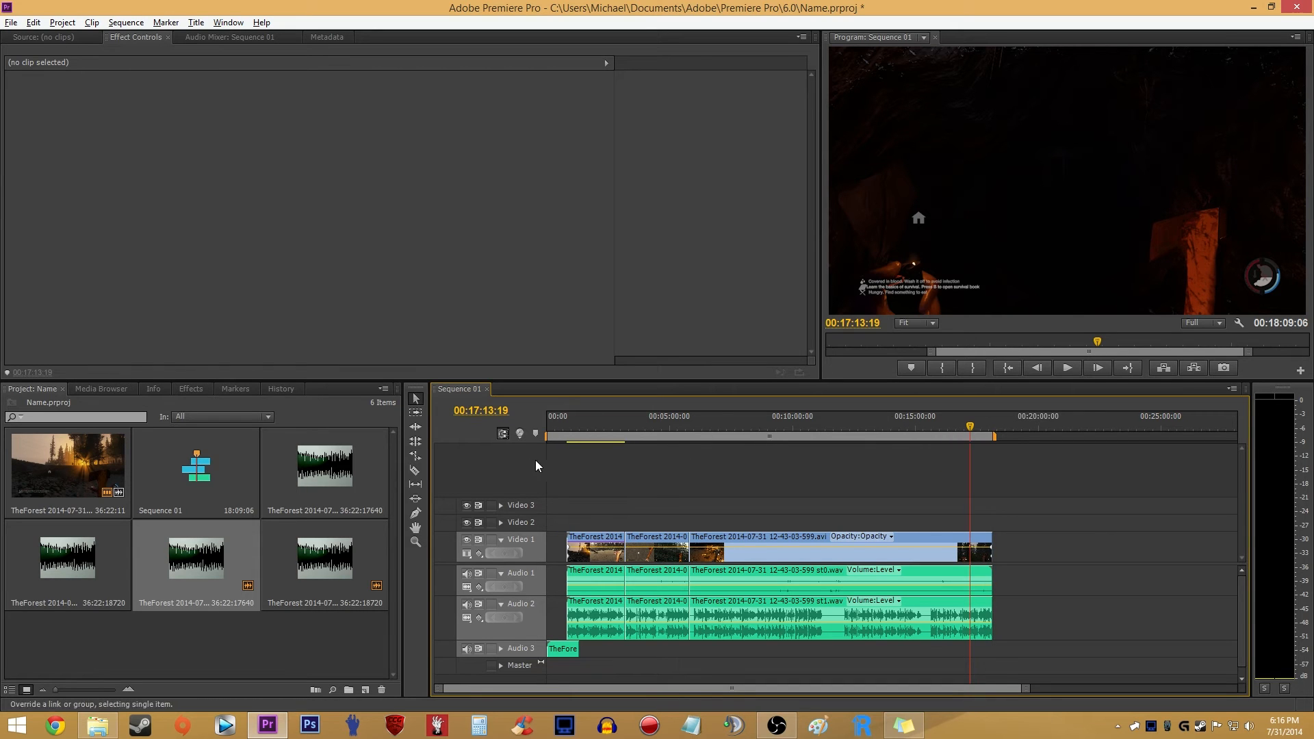
- Move the playhead to 00:17:56:00 and search the effects for "shar"
{"action": "left_click_drag", "start_coordinate": [577, 429], "coordinate": [987, 436]}
{"action": "left_click", "coordinate": [372, 634]}
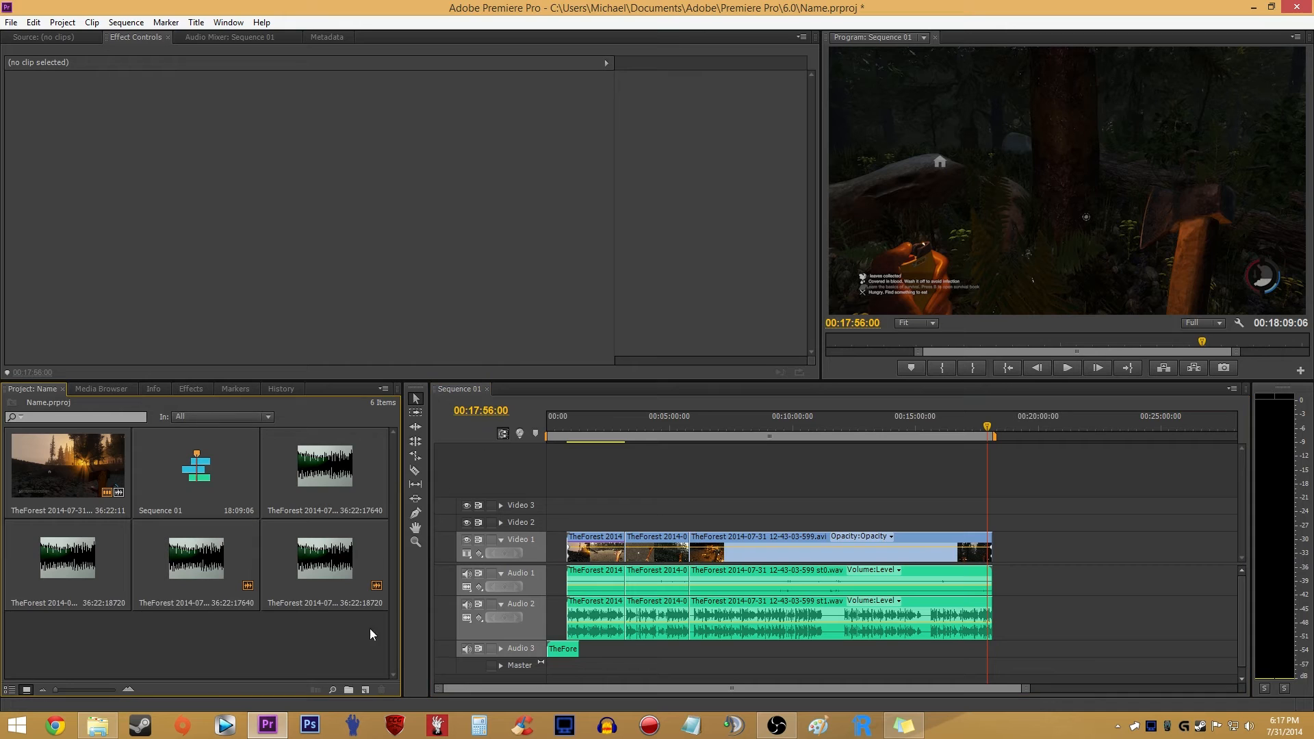
{"action": "left_click", "coordinate": [191, 389]}
{"action": "type", "text": "shar"}
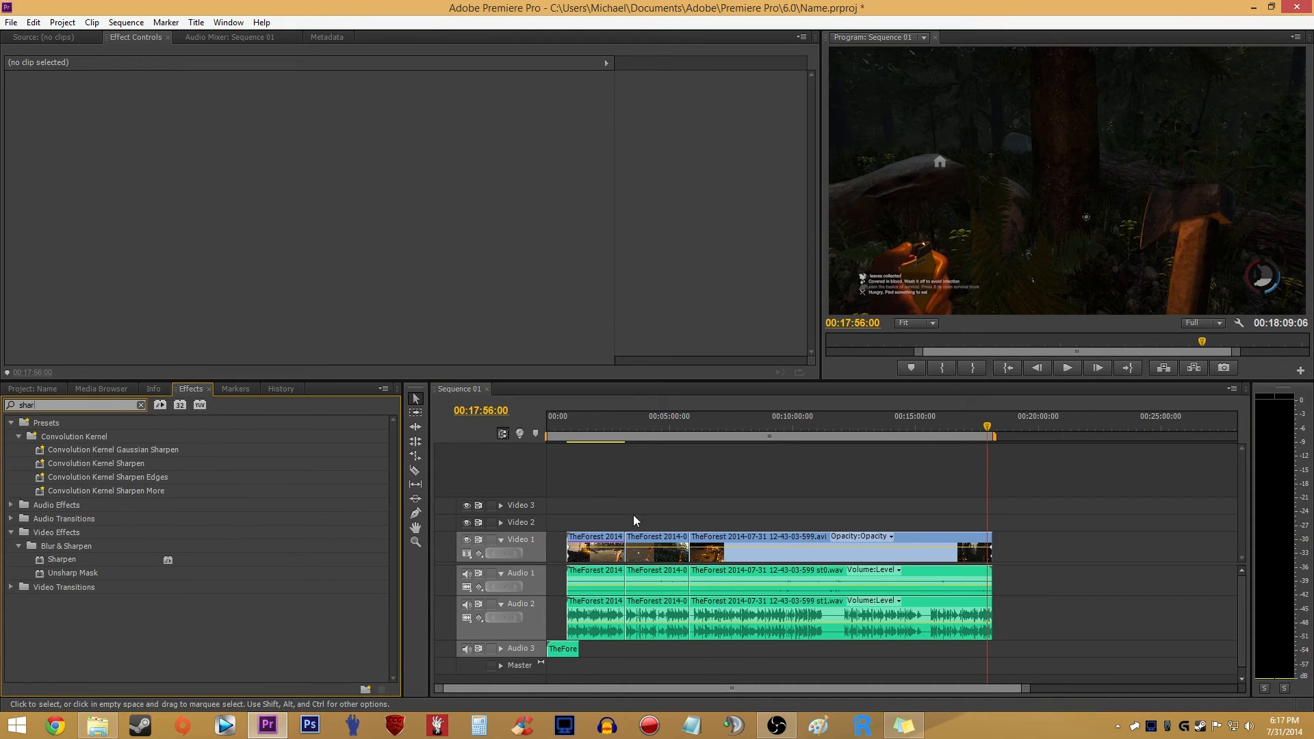
{"action": "left_click", "coordinate": [640, 504]}
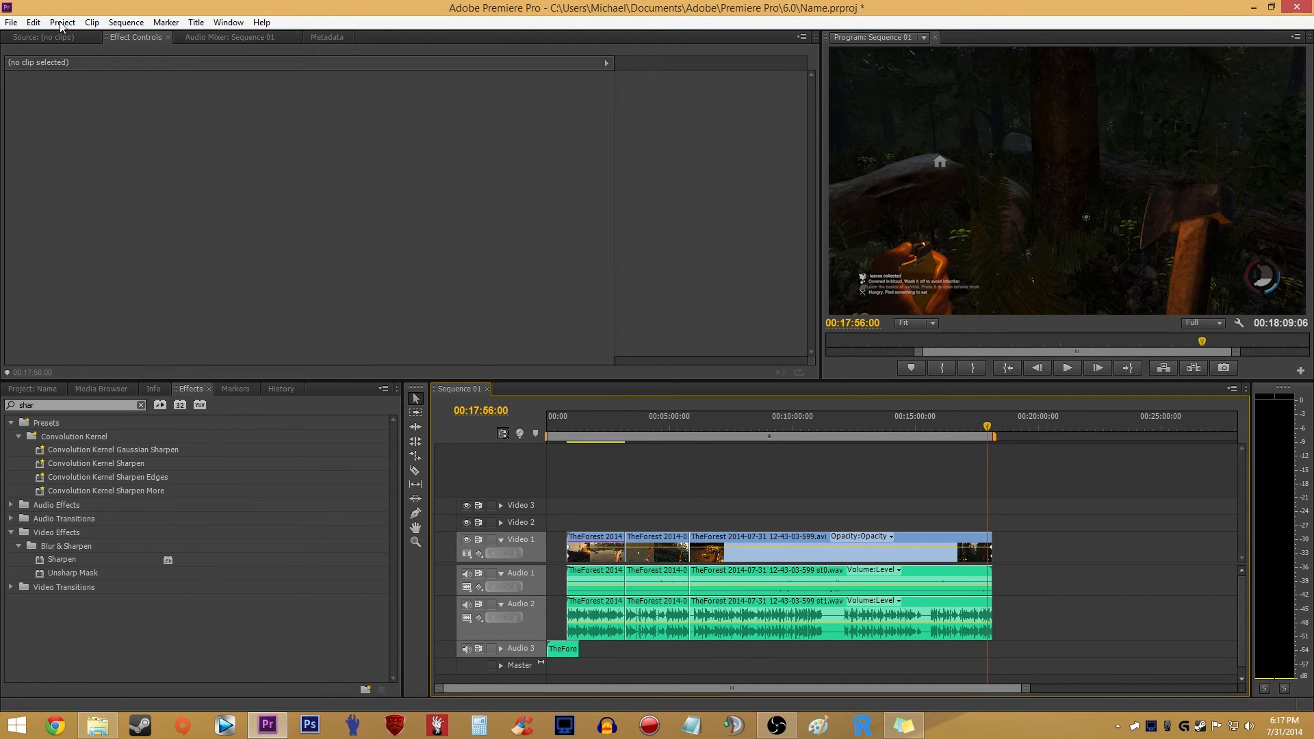
- Open the media export settings for the sequence and set the format to H.264
{"action": "left_click", "coordinate": [11, 22]}
{"action": "mouse_move", "coordinate": [47, 351]}
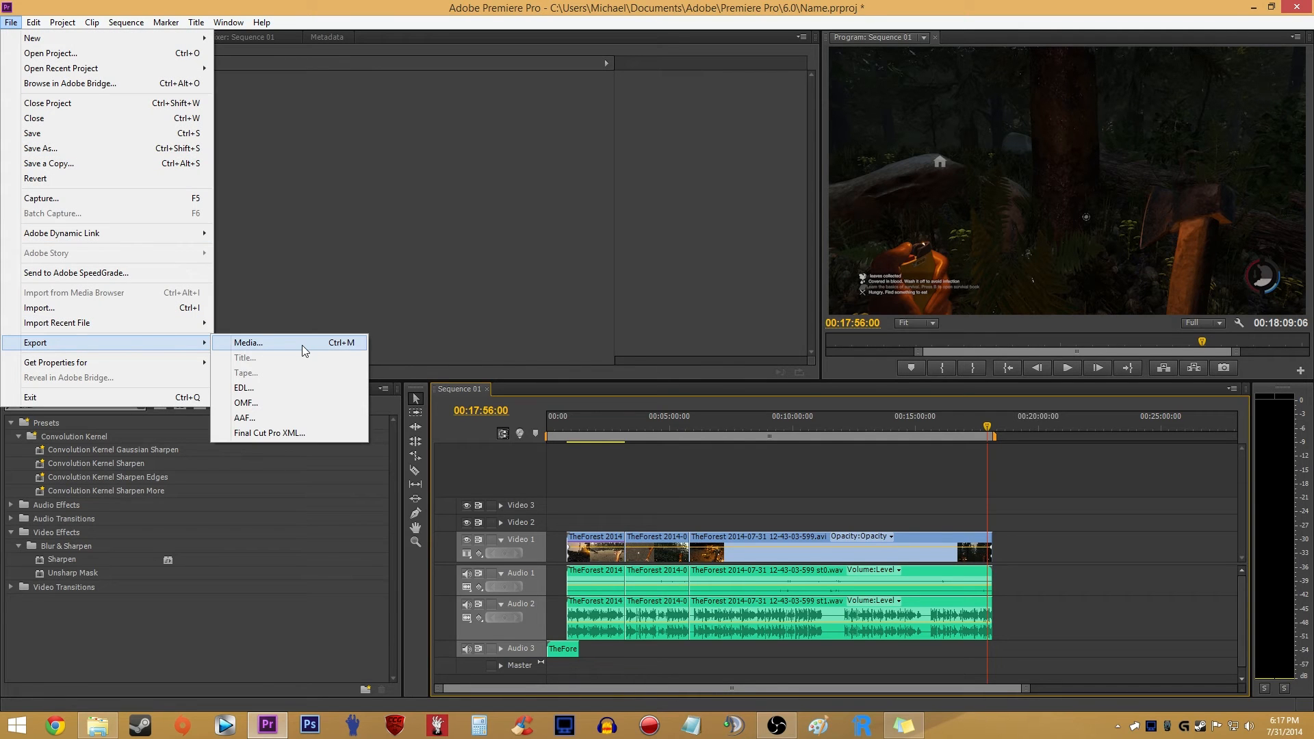
{"action": "left_click", "coordinate": [304, 351]}
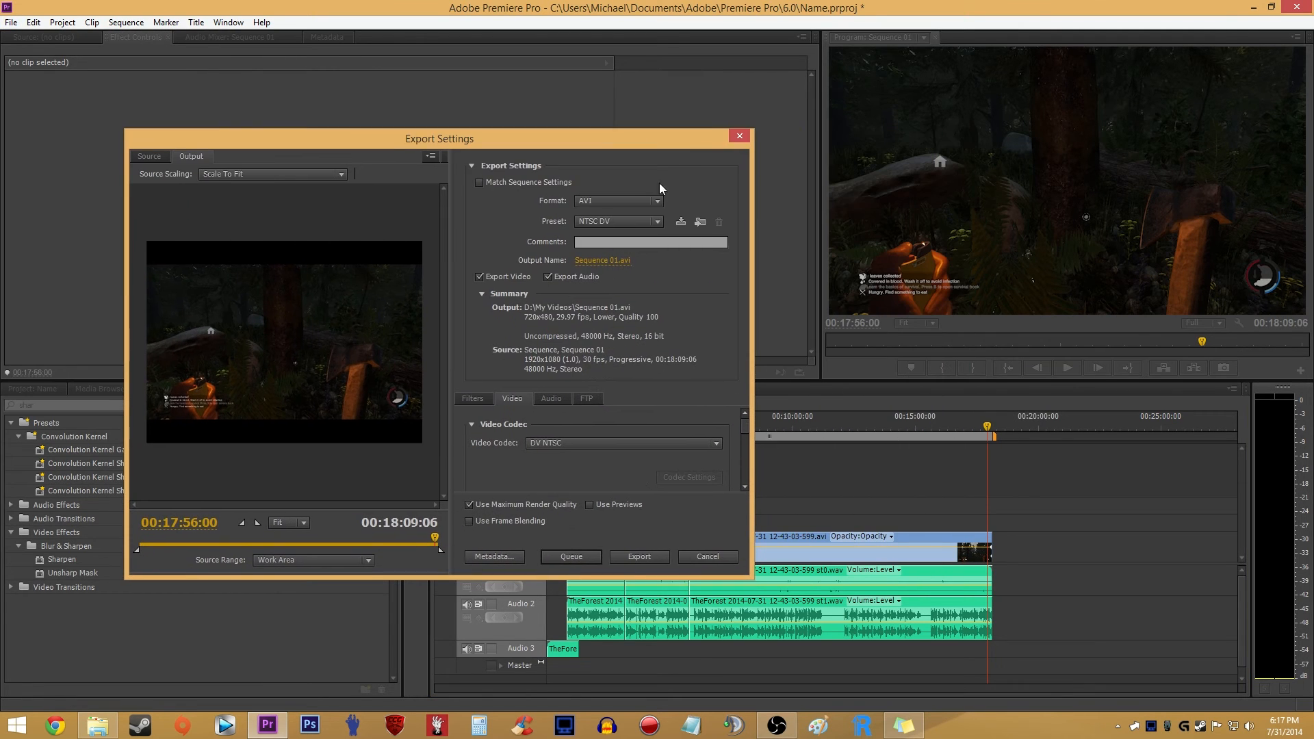
{"action": "left_click", "coordinate": [646, 201]}
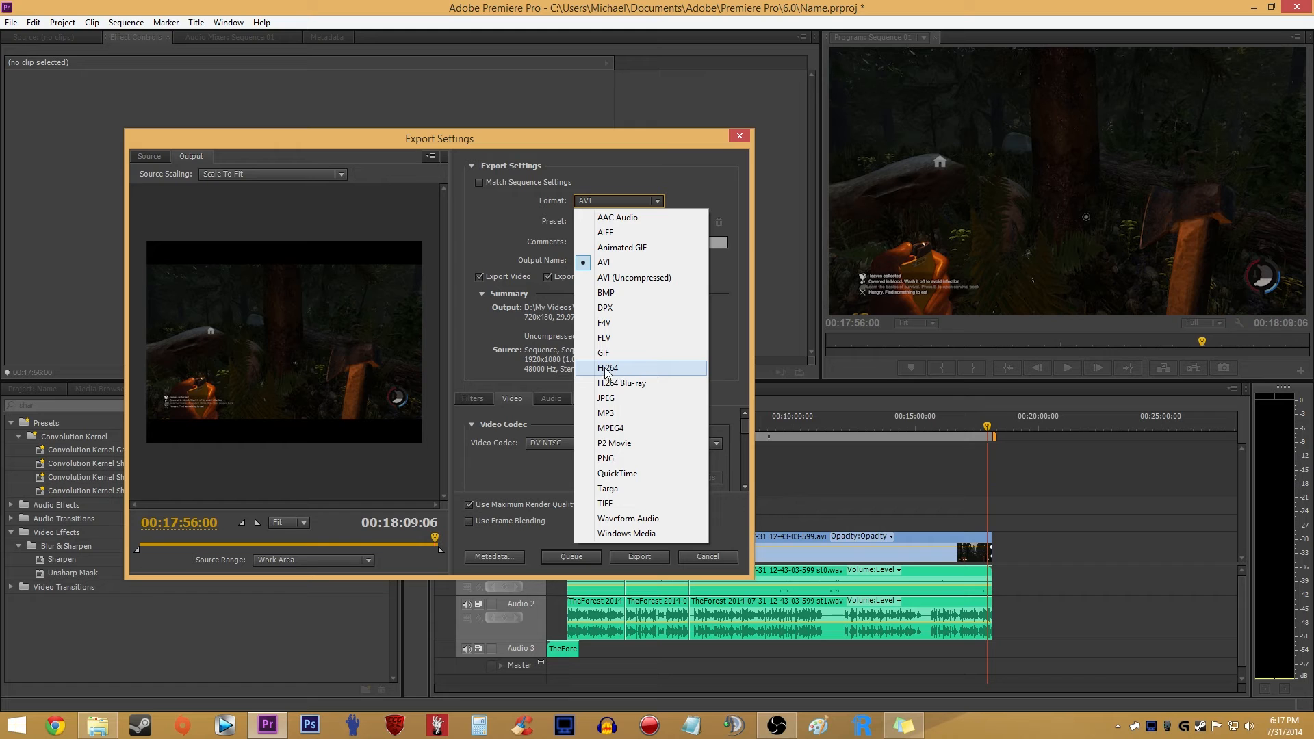
{"action": "left_click", "coordinate": [649, 373]}
- Try the Android Tablet - 720p 25 preset with a larger frame width
{"action": "left_click", "coordinate": [656, 221]}
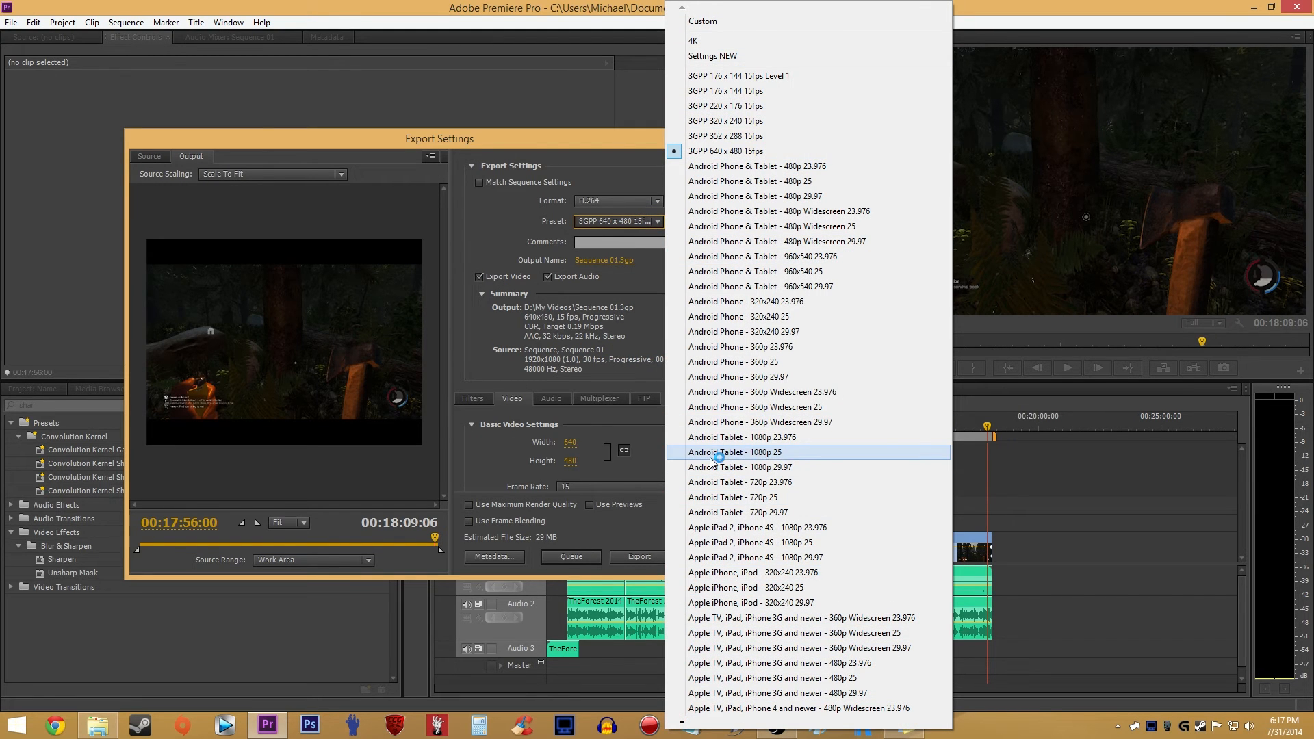
{"action": "left_click", "coordinate": [753, 497]}
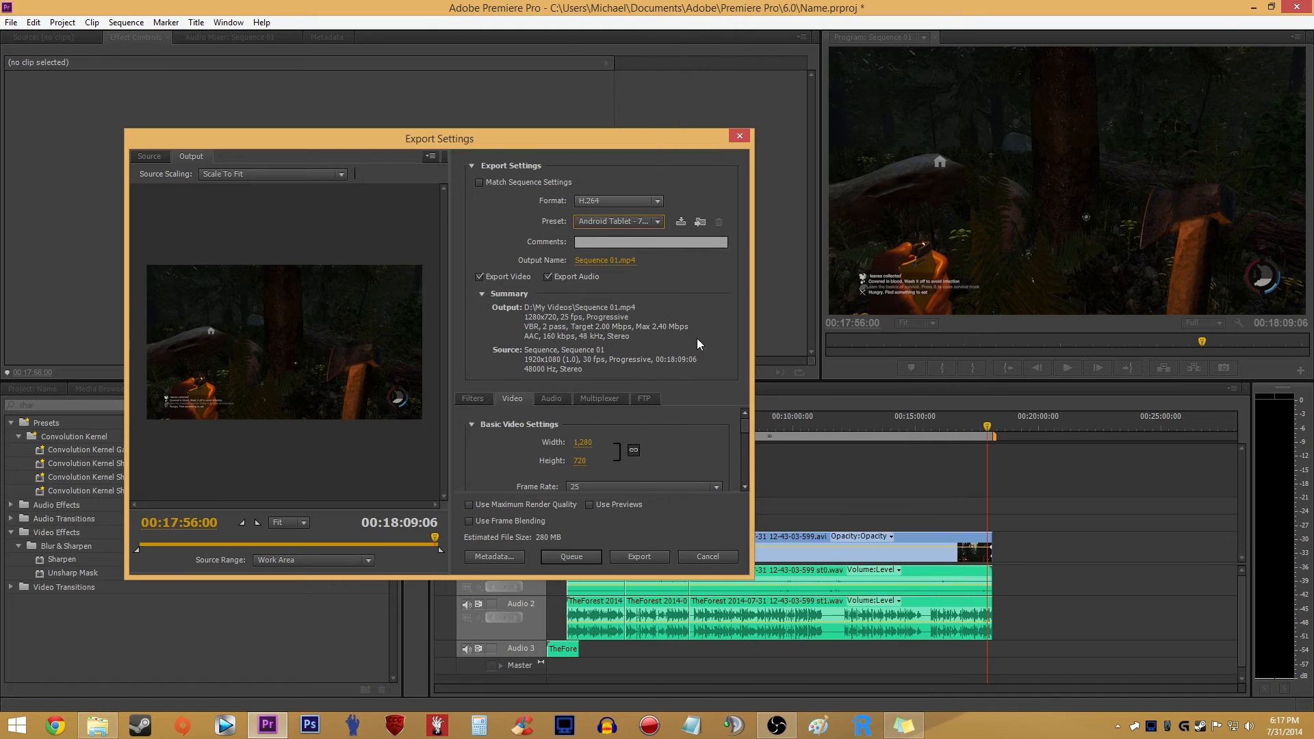
{"action": "left_click", "coordinate": [584, 441]}
{"action": "type", "text": "2560"}
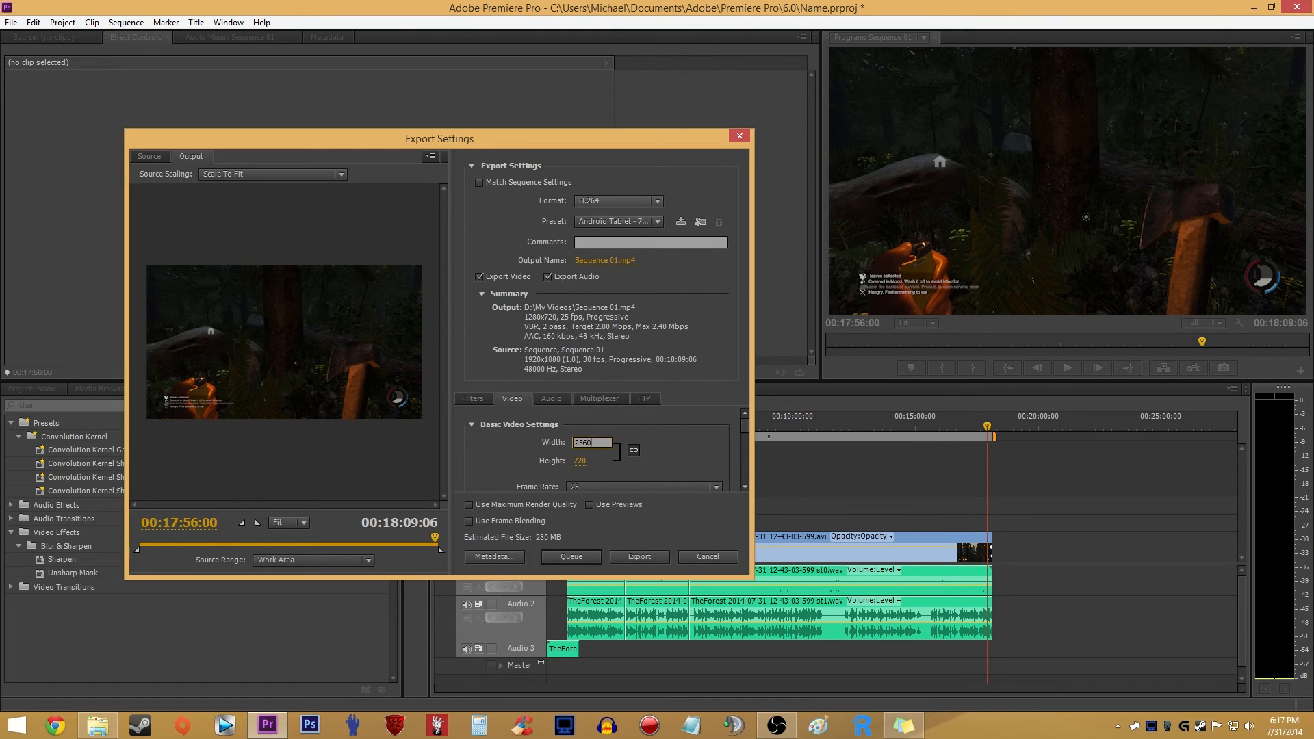
{"action": "key", "text": "Tab"}
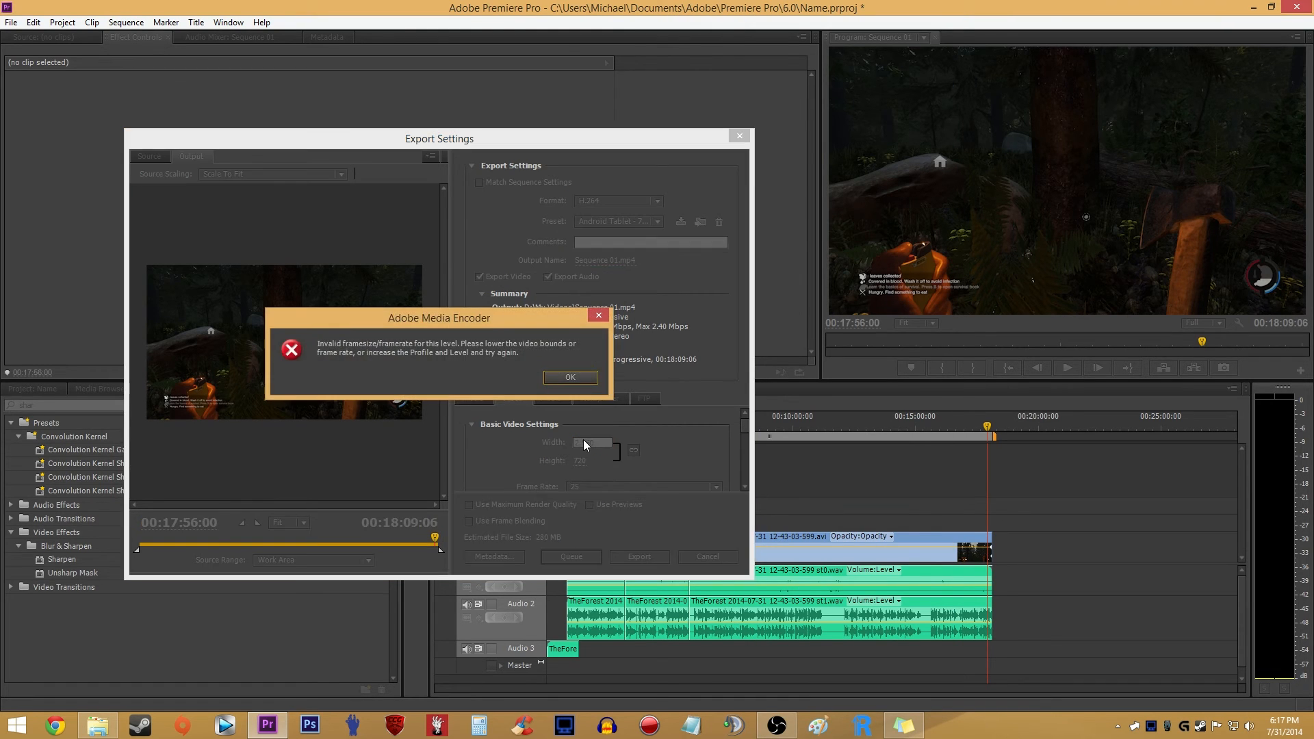
{"action": "left_click", "coordinate": [588, 395]}
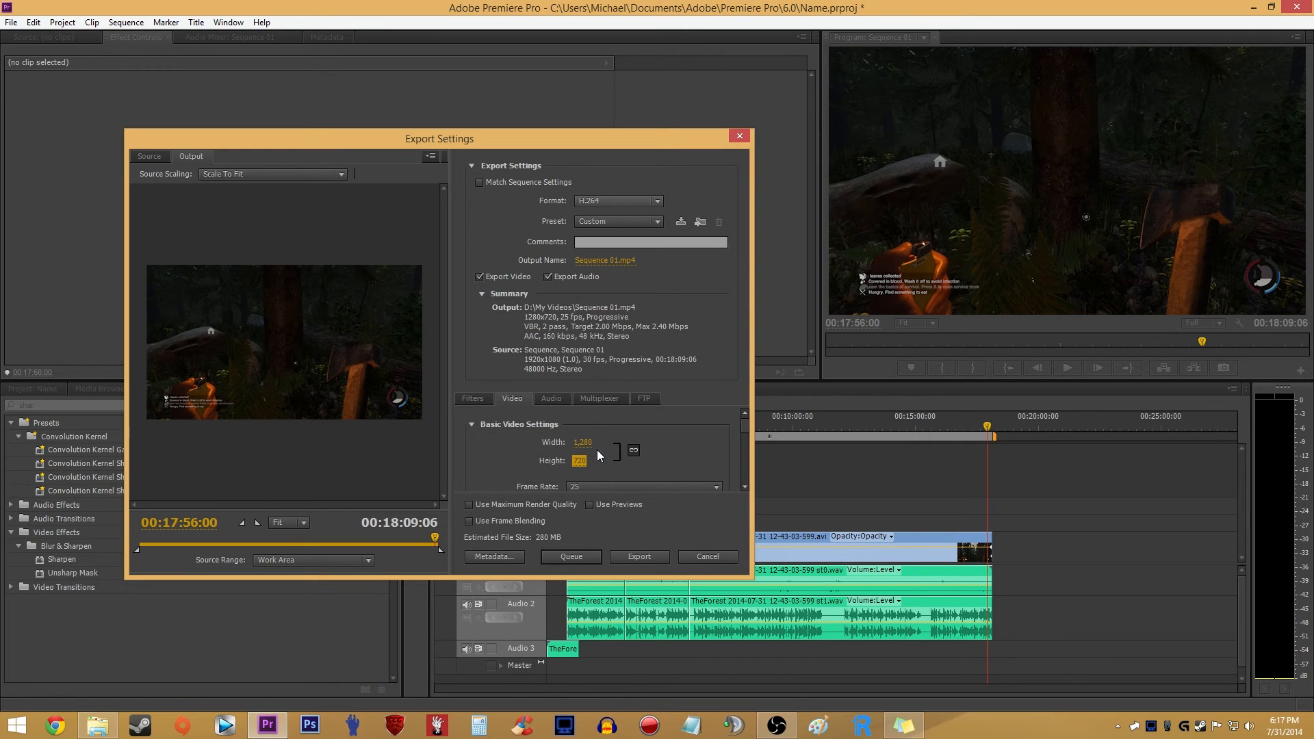
- Apply the Settings NEW preset and set the linked frame size to 2560 wide by 1440 high
{"action": "left_click", "coordinate": [610, 223]}
{"action": "left_click", "coordinate": [691, 57]}
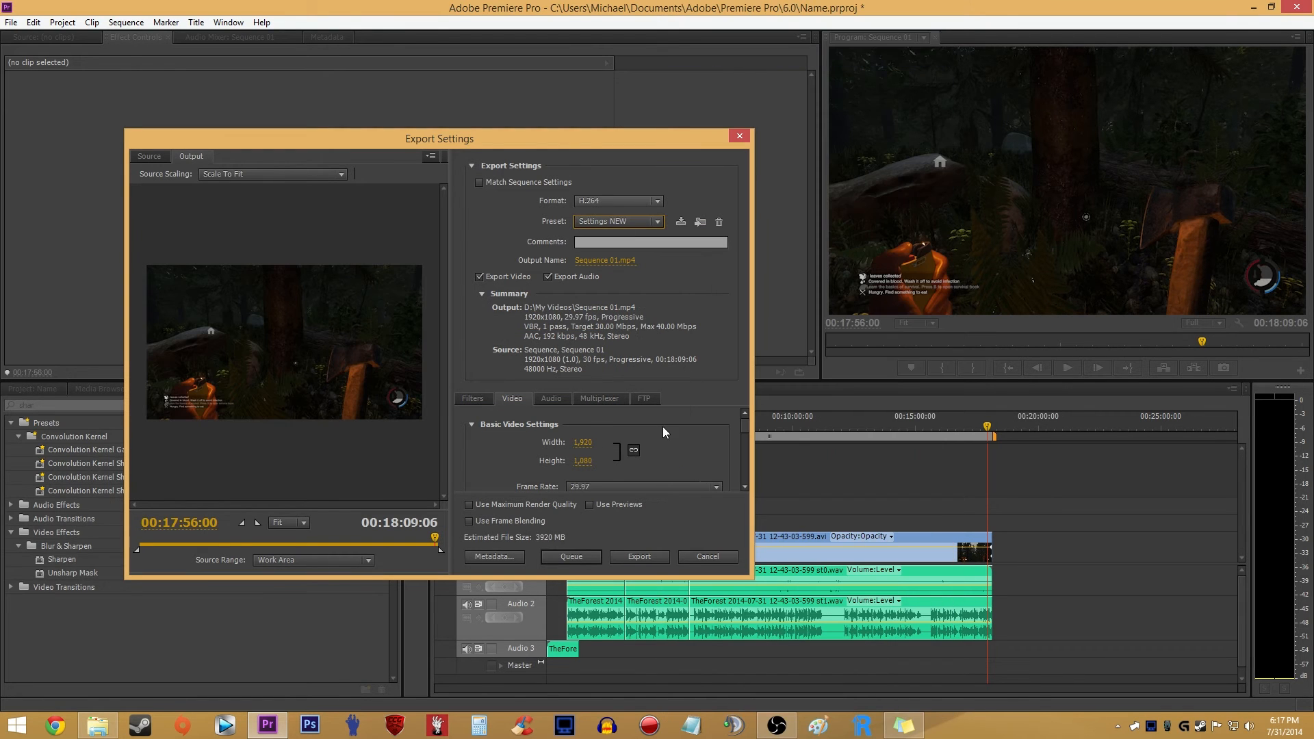
{"action": "scroll", "coordinate": [718, 422], "scroll_direction": "down", "scroll_amount": 1}
{"action": "left_click", "coordinate": [583, 428]}
{"action": "type", "text": "2560"}
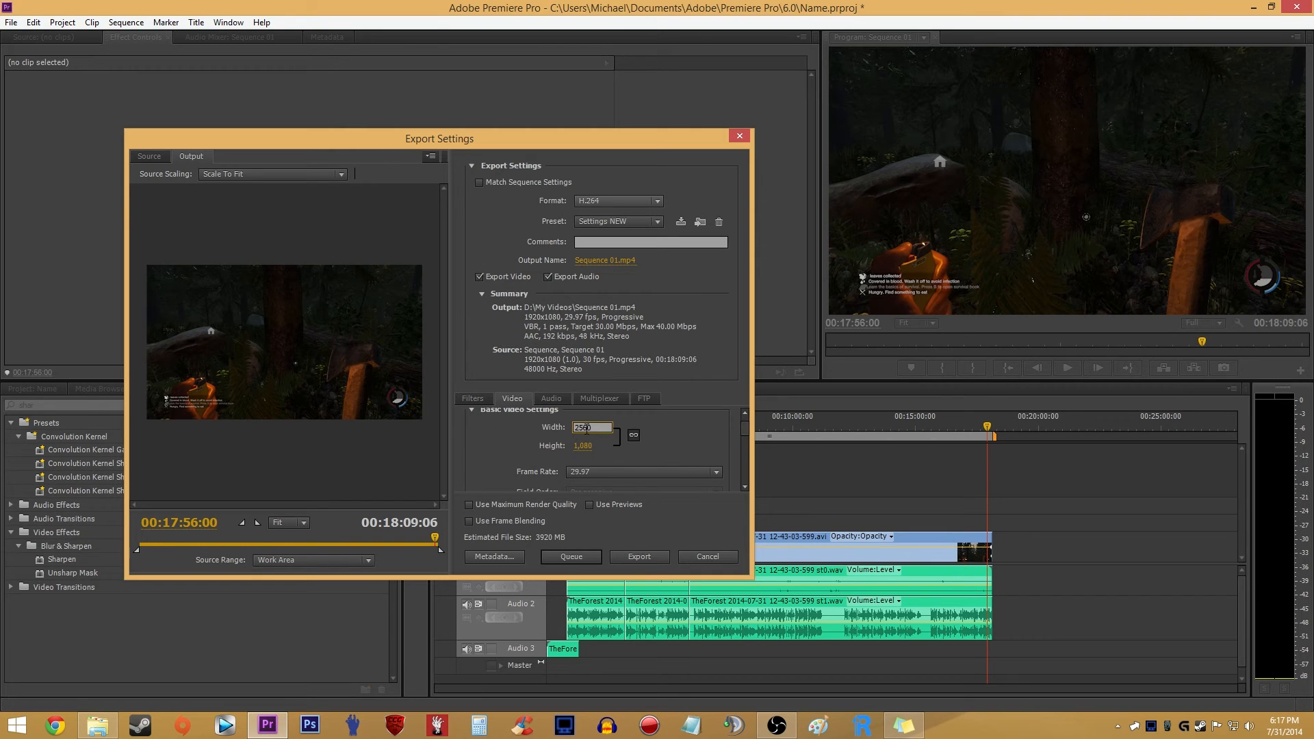
{"action": "key", "text": "Return"}
- Choose the High profile and VBR, 1 pass bitrate encoding for the exported video
{"action": "scroll", "coordinate": [731, 430], "scroll_direction": "down", "scroll_amount": 2}
{"action": "scroll", "coordinate": [743, 434], "scroll_direction": "up", "scroll_amount": 3}
{"action": "left_click_drag", "start_coordinate": [744, 431], "coordinate": [745, 446]}
{"action": "left_click", "coordinate": [716, 453]}
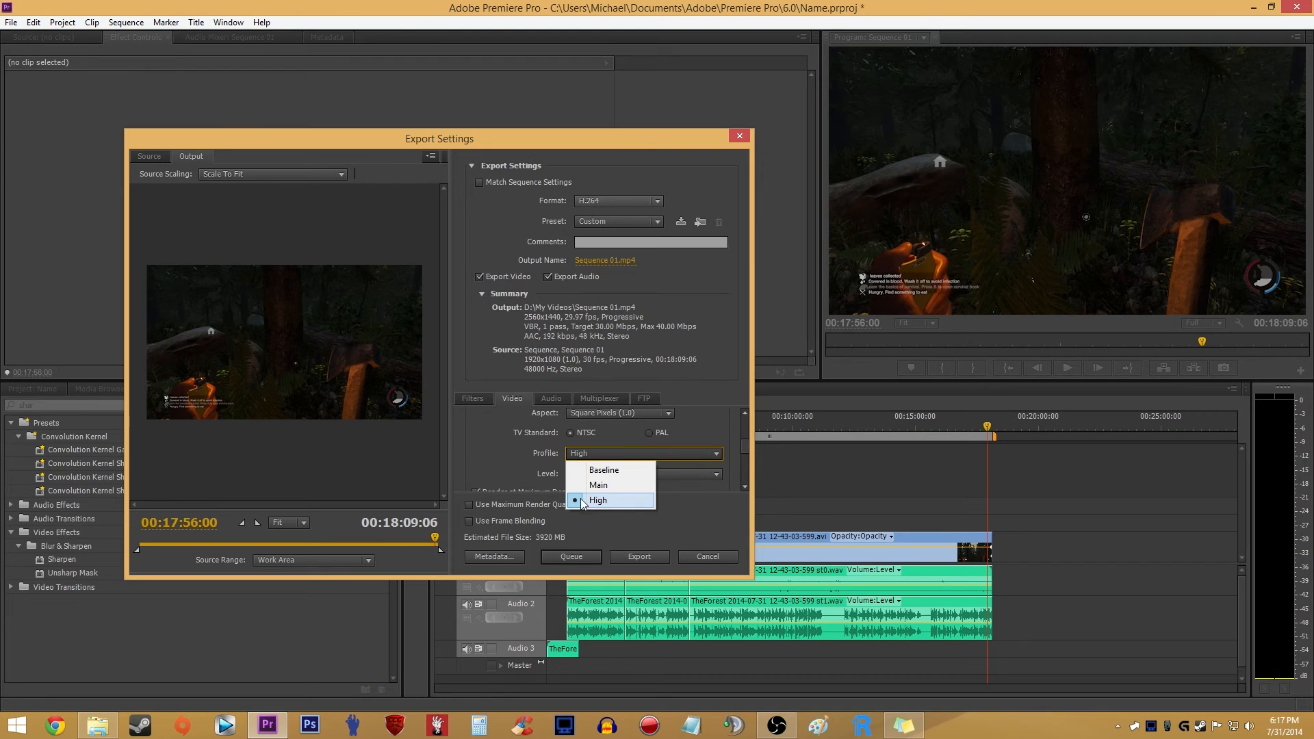
{"action": "left_click", "coordinate": [597, 500]}
{"action": "left_click_drag", "start_coordinate": [745, 447], "coordinate": [747, 463]}
{"action": "left_click", "coordinate": [606, 438]}
{"action": "left_click", "coordinate": [613, 472]}
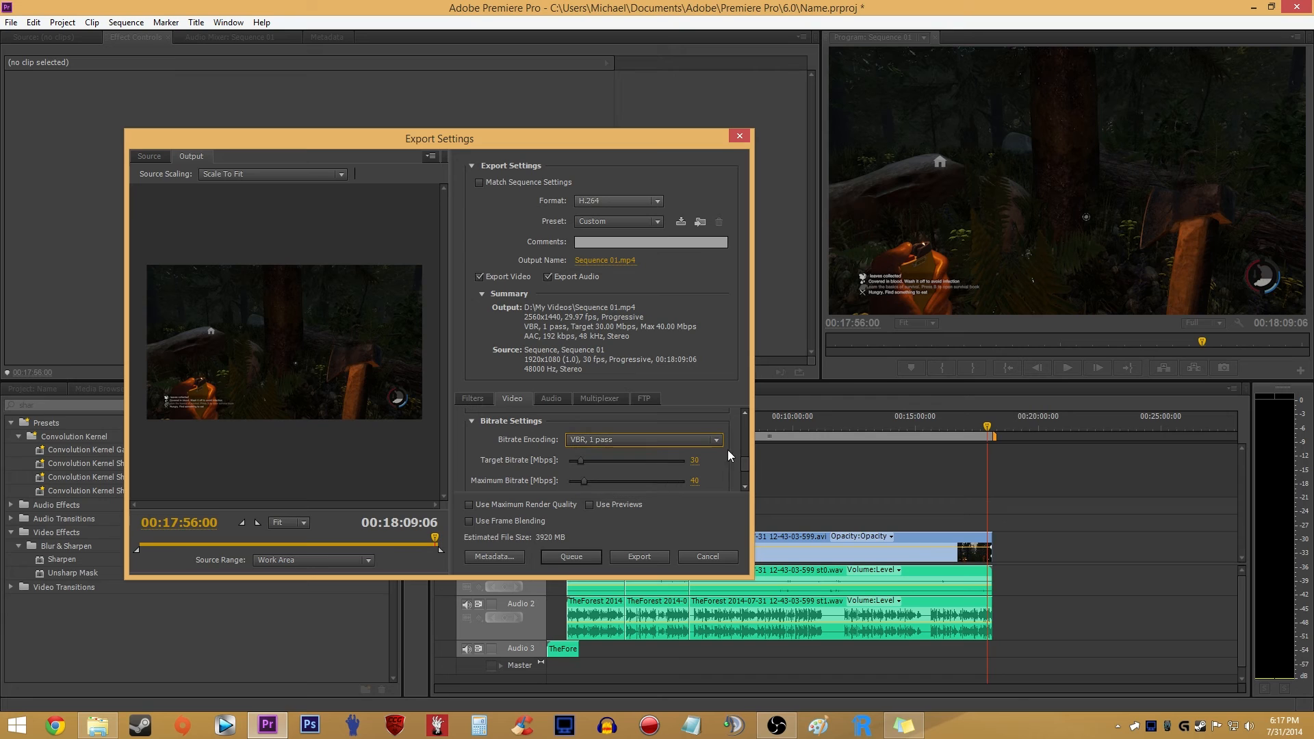
- Set the video's target bitrate to 25 Mbps
{"action": "scroll", "coordinate": [738, 463], "scroll_direction": "down", "scroll_amount": 2}
{"action": "left_click", "coordinate": [720, 460]}
{"action": "type", "text": "25"}
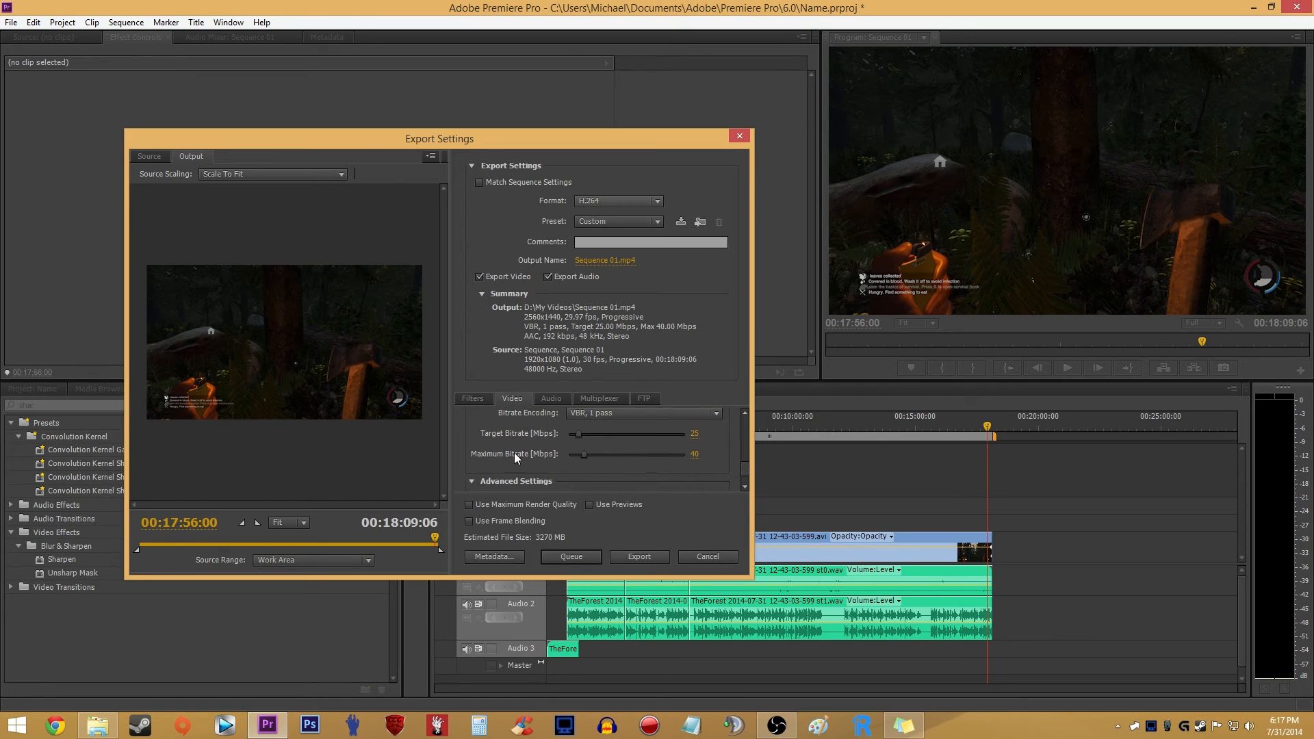
{"action": "scroll", "coordinate": [745, 465], "scroll_direction": "up", "scroll_amount": 1}
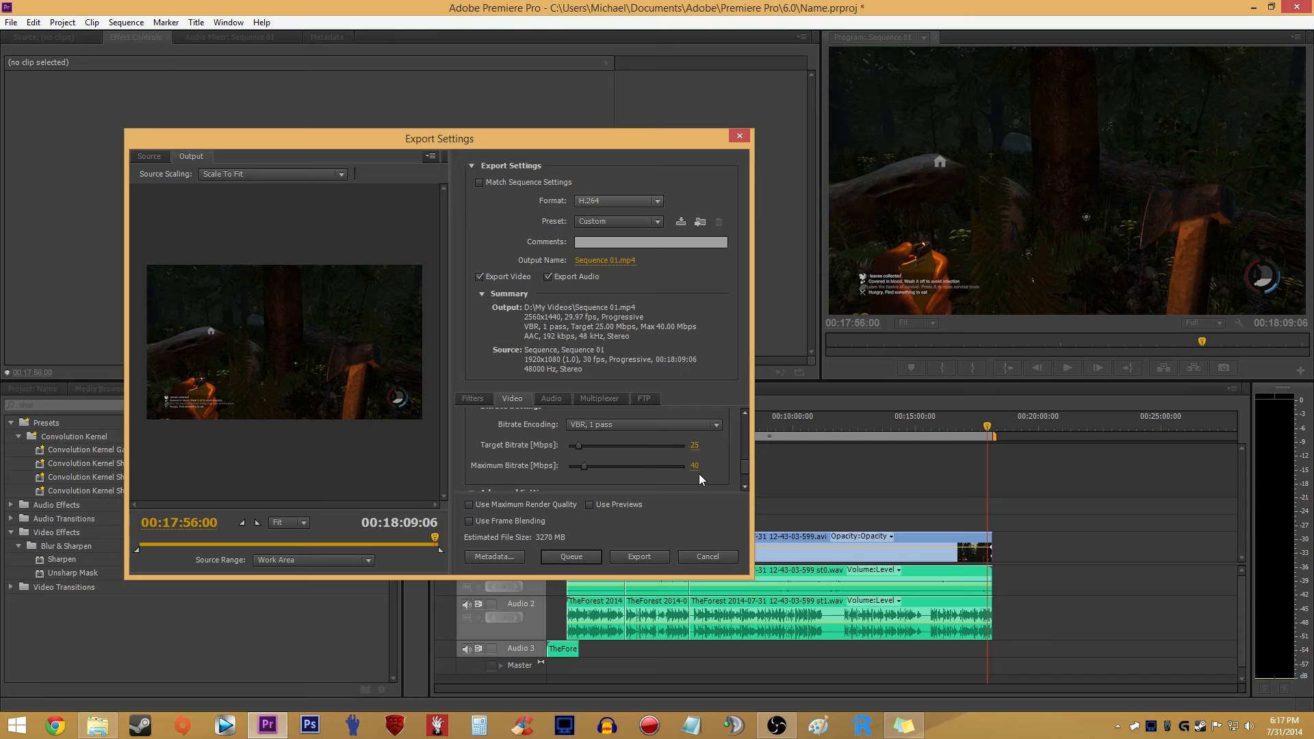
- Try a target bitrate of 20 Mbps, and set it back to 25 Mbps
{"action": "scroll", "coordinate": [743, 472], "scroll_direction": "down", "scroll_amount": 3}
{"action": "scroll", "coordinate": [740, 470], "scroll_direction": "up", "scroll_amount": 4}
{"action": "type", "text": "20"}
{"action": "key", "text": "Return"}
{"action": "left_click", "coordinate": [694, 453]}
{"action": "type", "text": "2"}
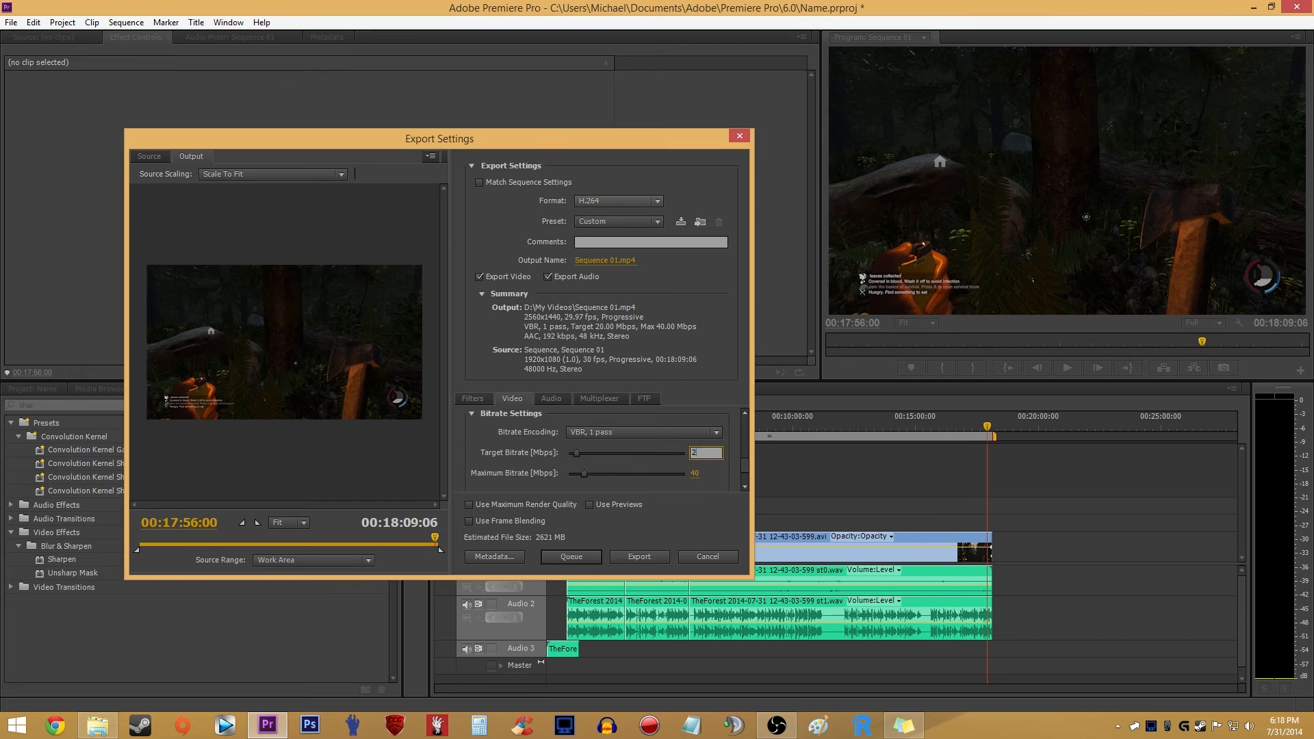
{"action": "key", "text": "Return"}
- Review the audio export settings, including codec, sample rate, channels and bitrate, and return to the video settings
{"action": "left_click_drag", "start_coordinate": [745, 468], "coordinate": [648, 338]}
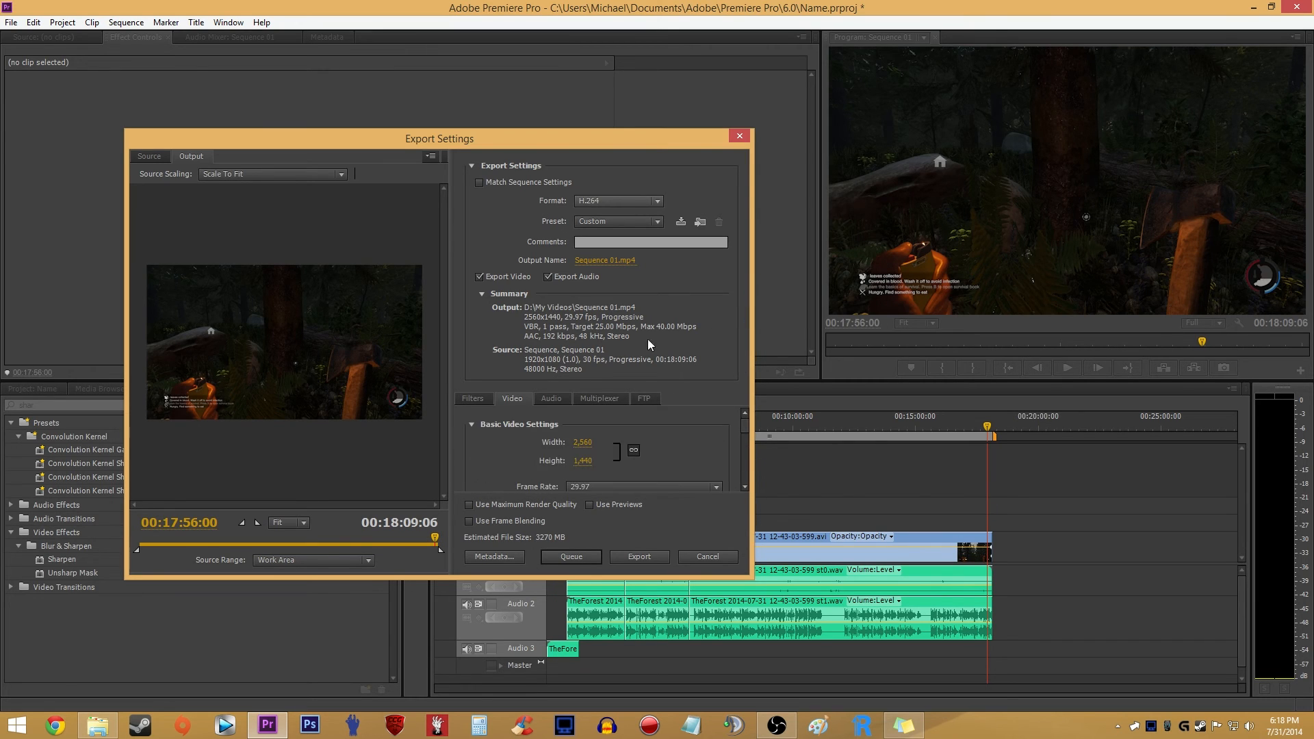
{"action": "left_click", "coordinate": [551, 398]}
{"action": "scroll", "coordinate": [742, 441], "scroll_direction": "down", "scroll_amount": 4}
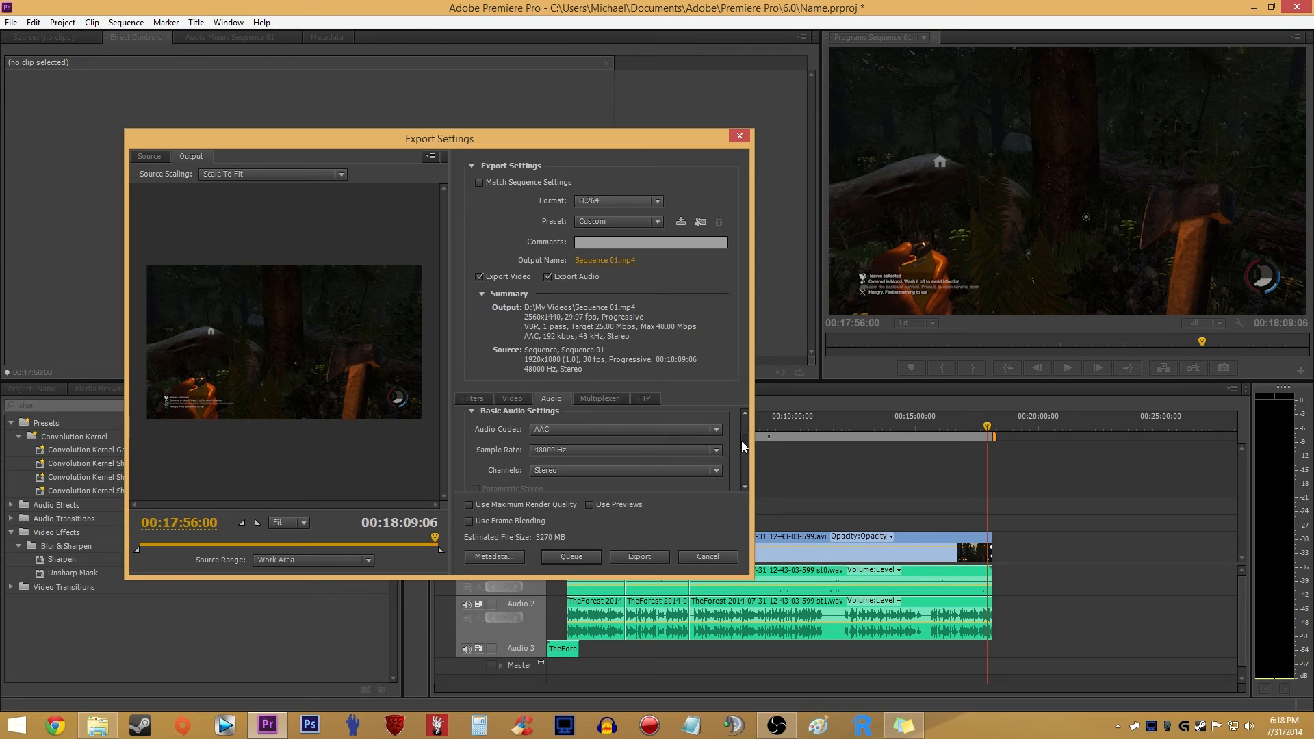
{"action": "left_click_drag", "start_coordinate": [741, 445], "coordinate": [744, 490]}
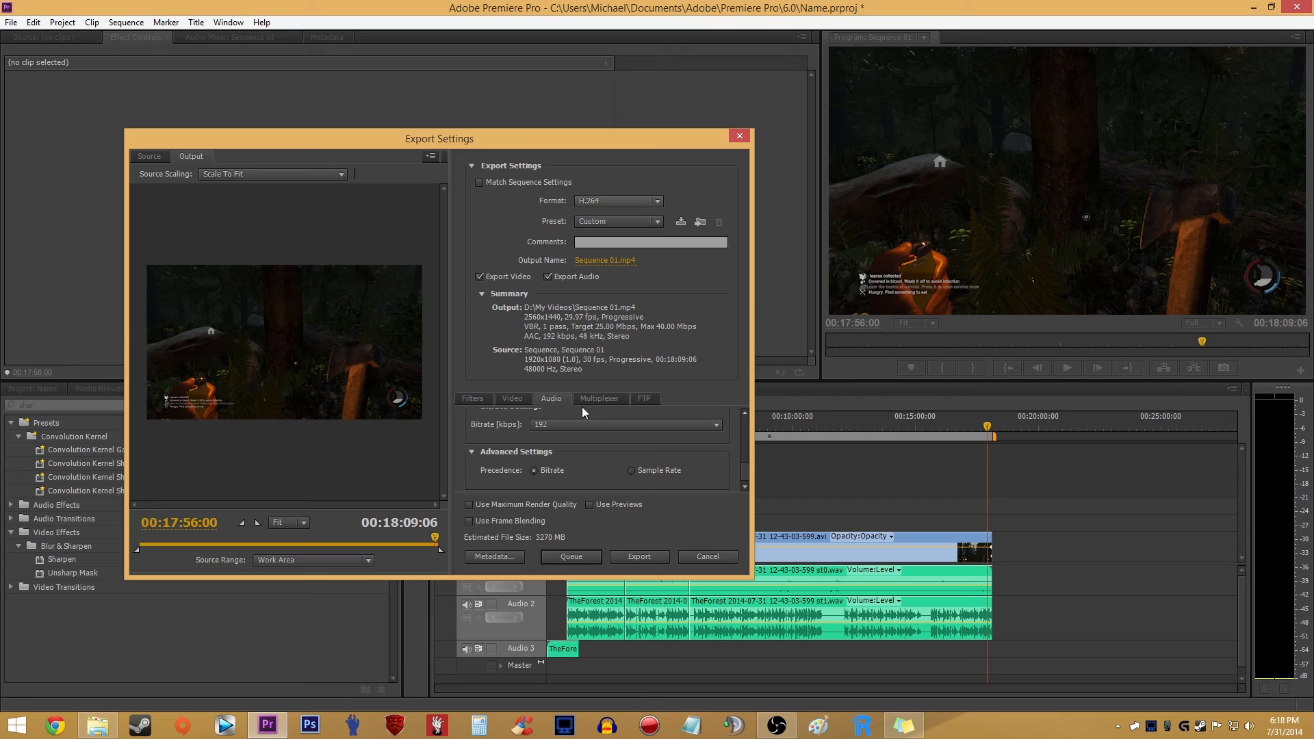
{"action": "left_click", "coordinate": [509, 399]}
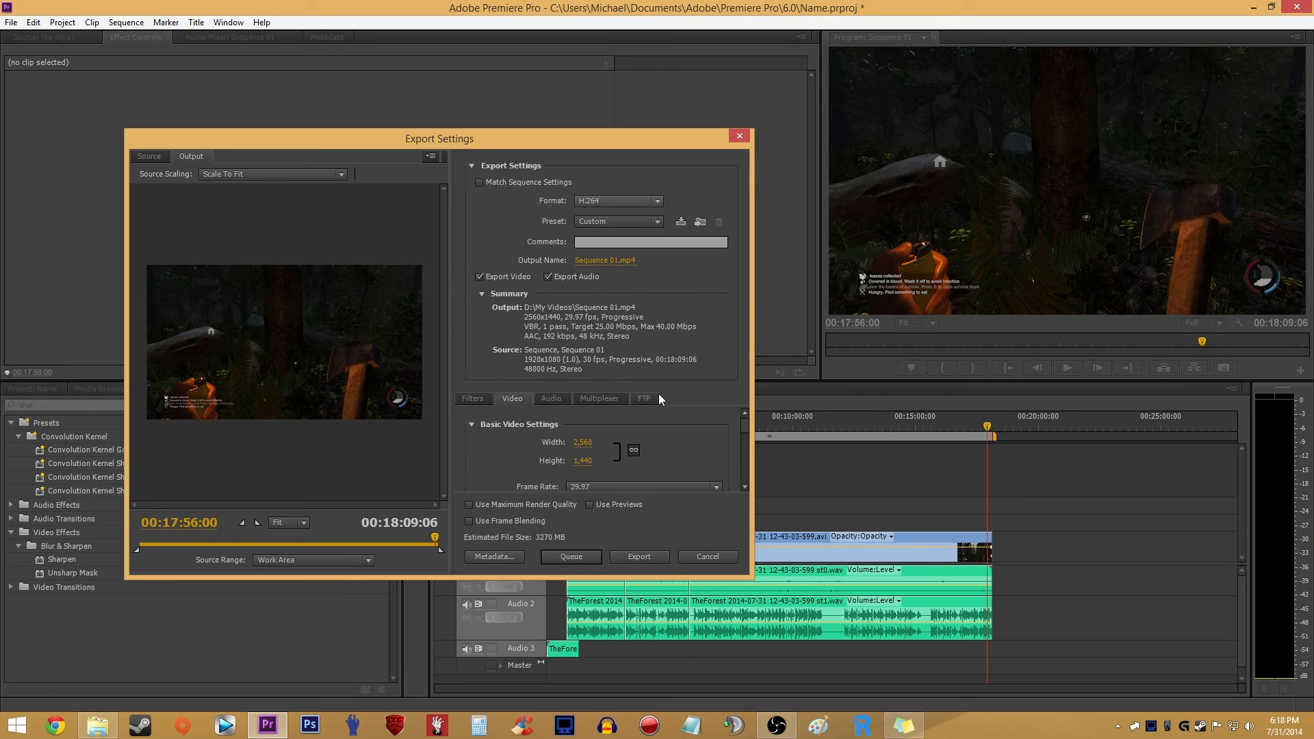
- Enable Use Maximum Render Quality and name the output file 234.mp4 in the Videos folder
{"action": "left_click", "coordinate": [539, 503]}
{"action": "left_click", "coordinate": [600, 261]}
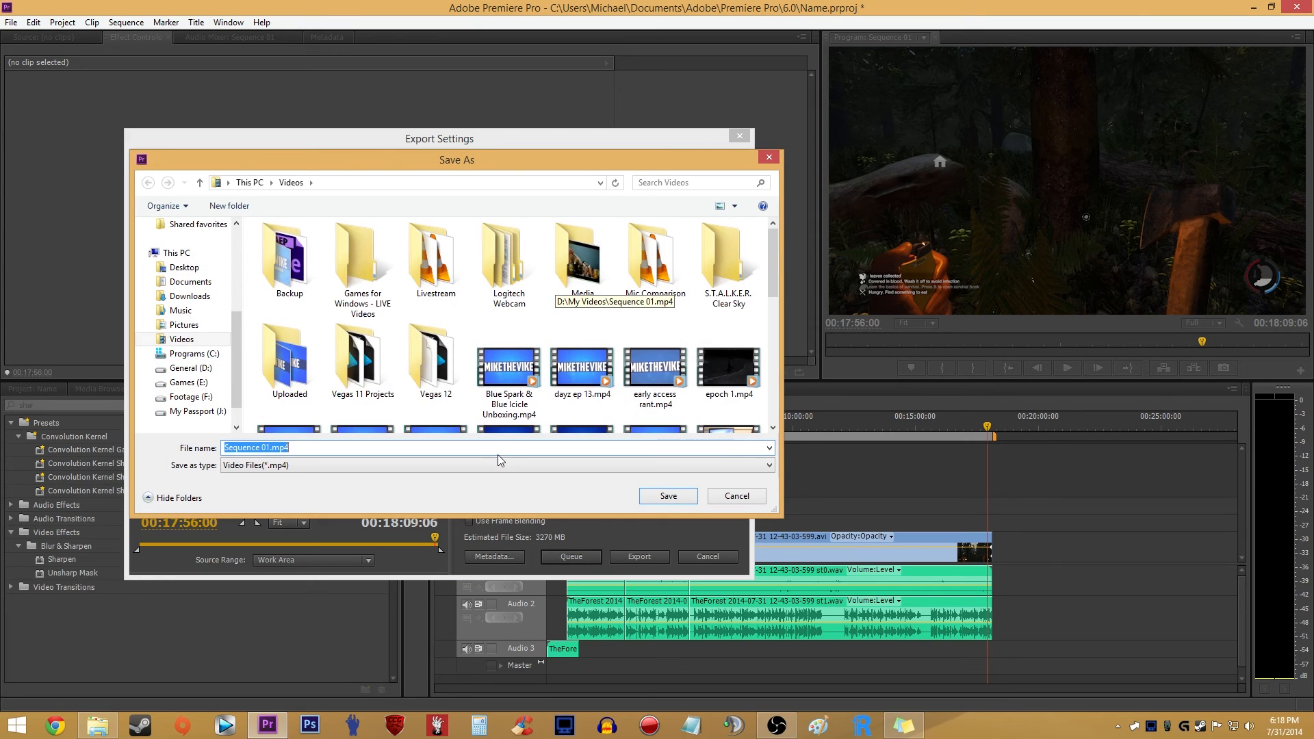
{"action": "type", "text": "234"}
{"action": "left_click", "coordinate": [674, 497]}
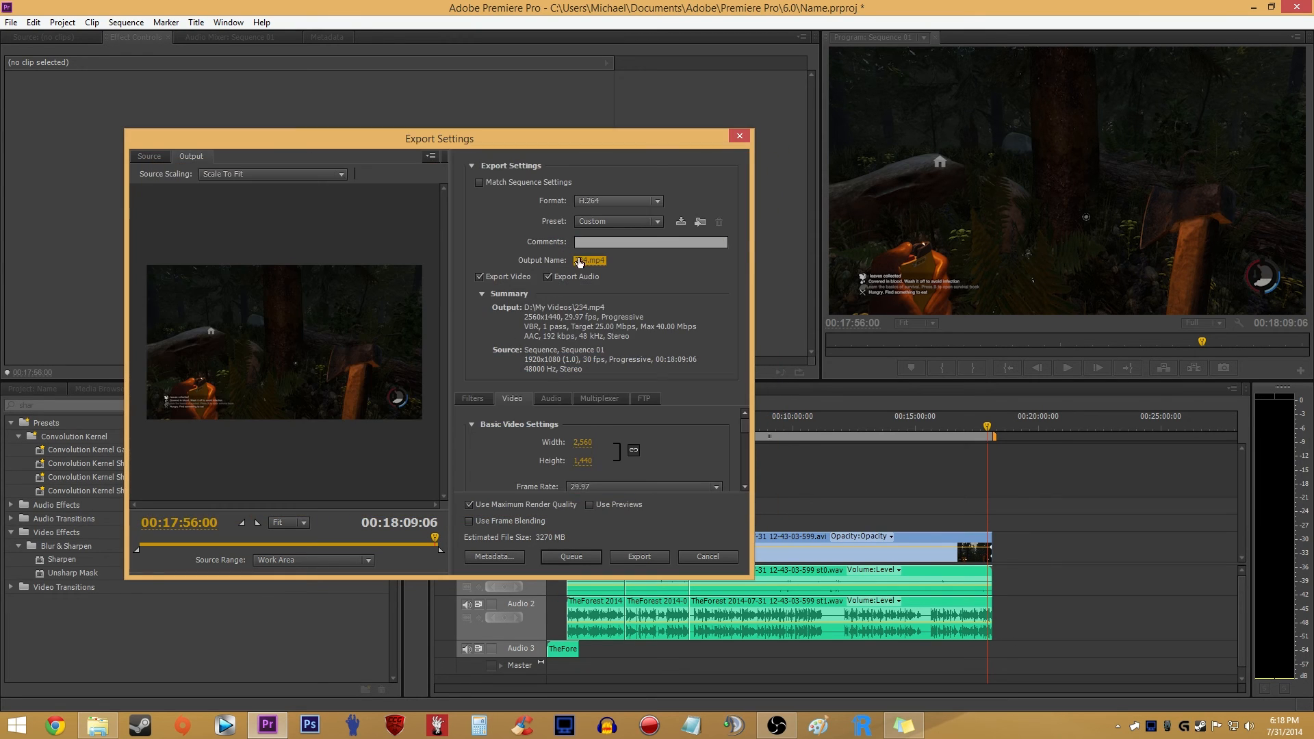
{"action": "left_click", "coordinate": [593, 264]}
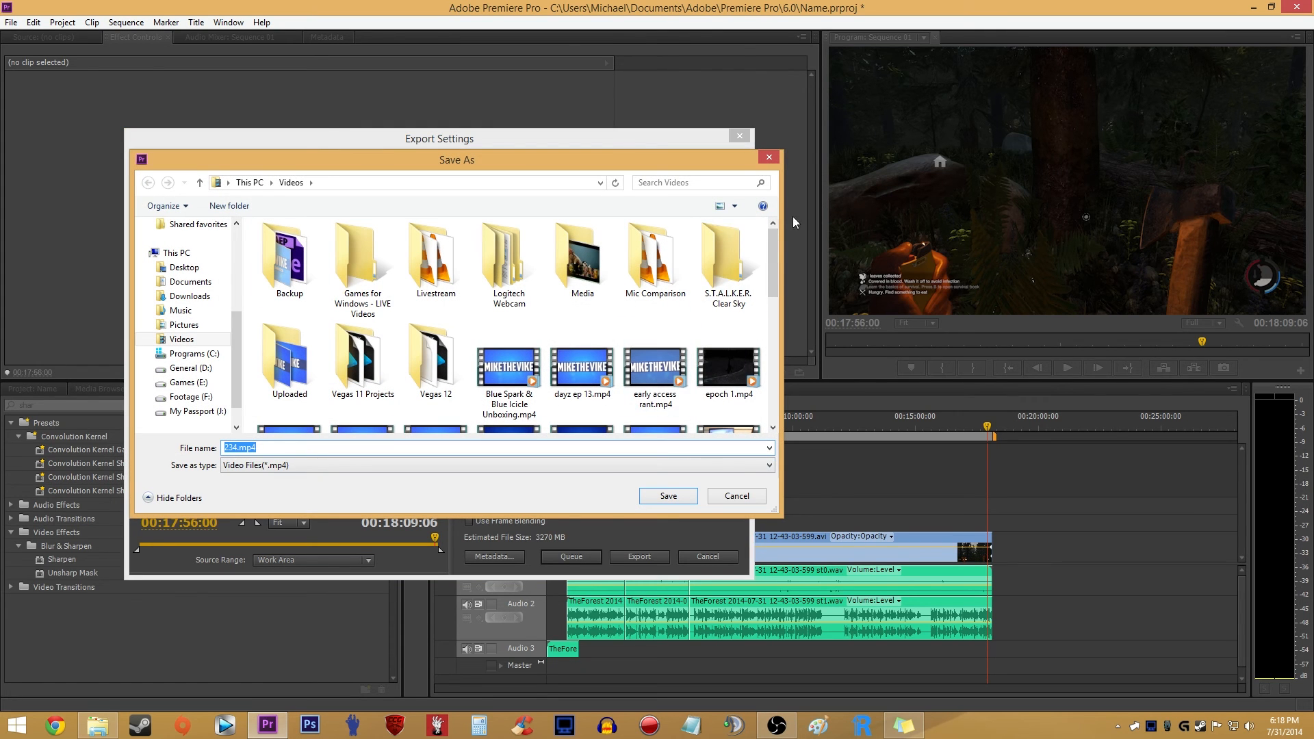
{"action": "left_click", "coordinate": [772, 161]}
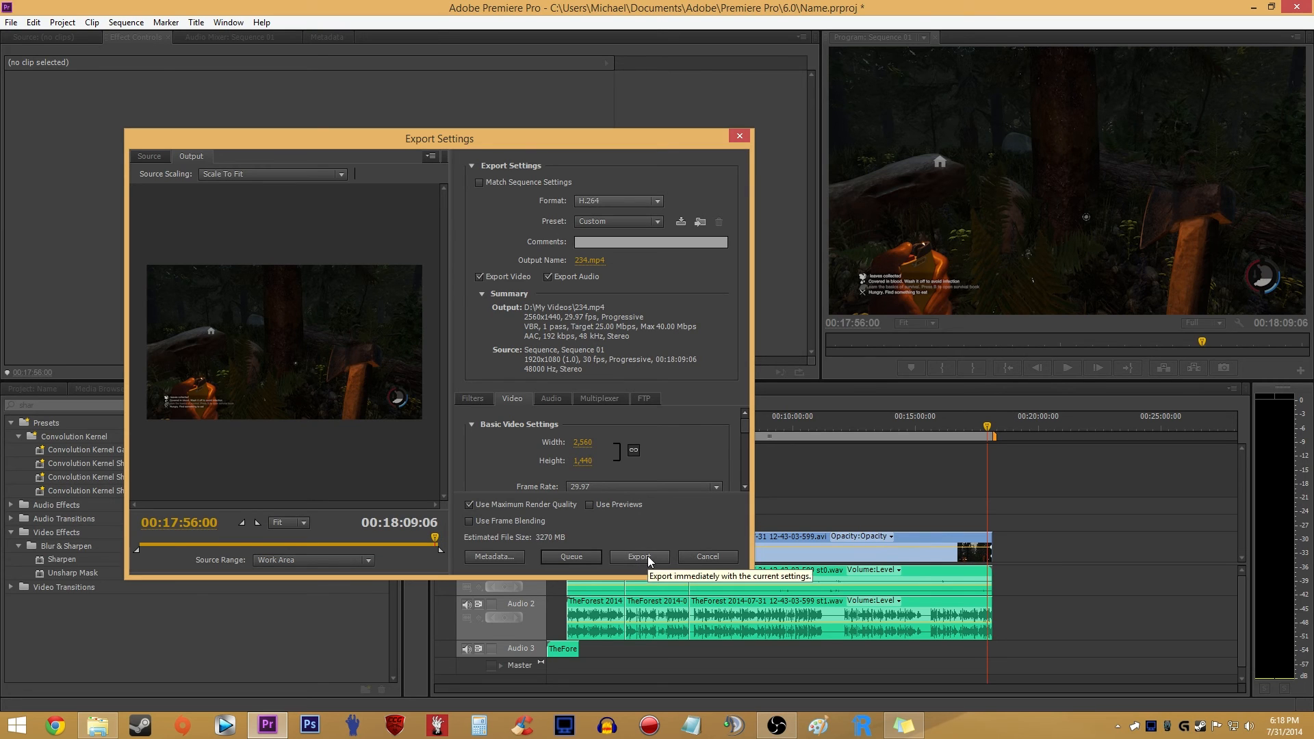
- Start exporting the sequence immediately, and cancel the encoding and the export settings
{"action": "left_click", "coordinate": [657, 557]}
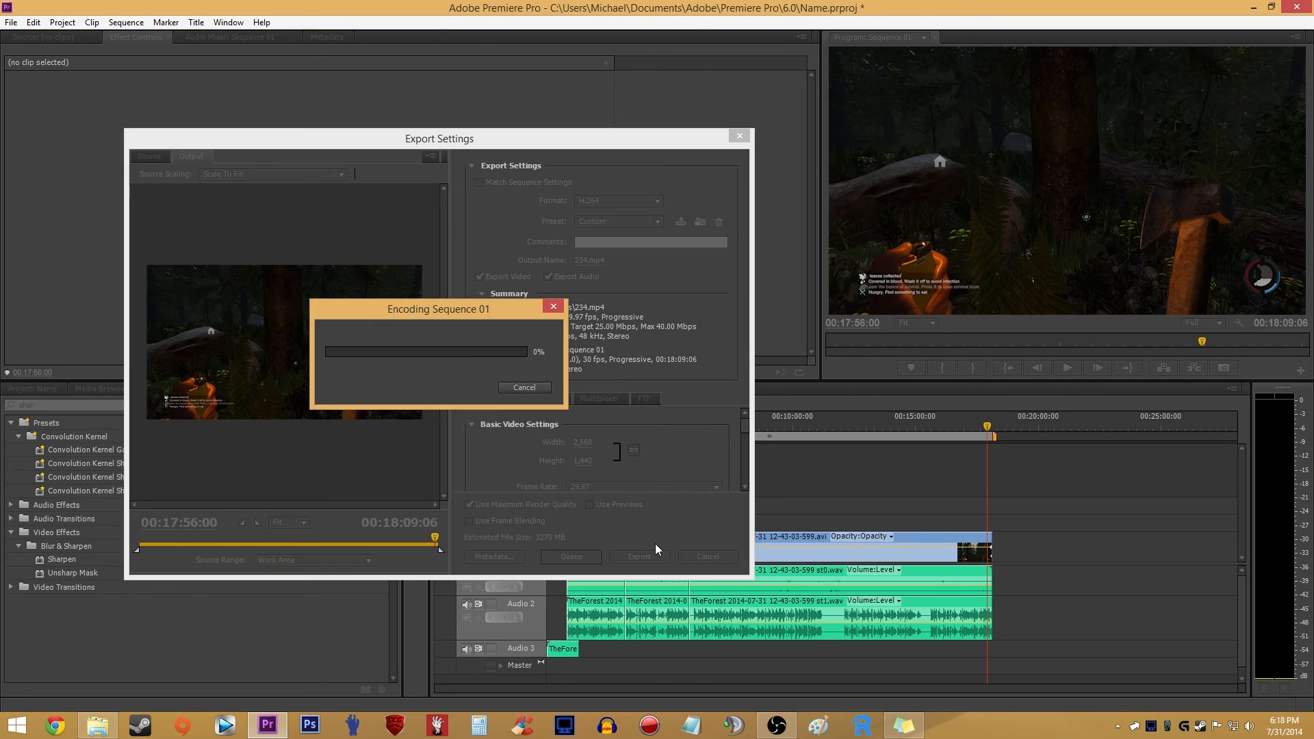
{"action": "left_click", "coordinate": [524, 387]}
{"action": "left_click", "coordinate": [739, 135]}
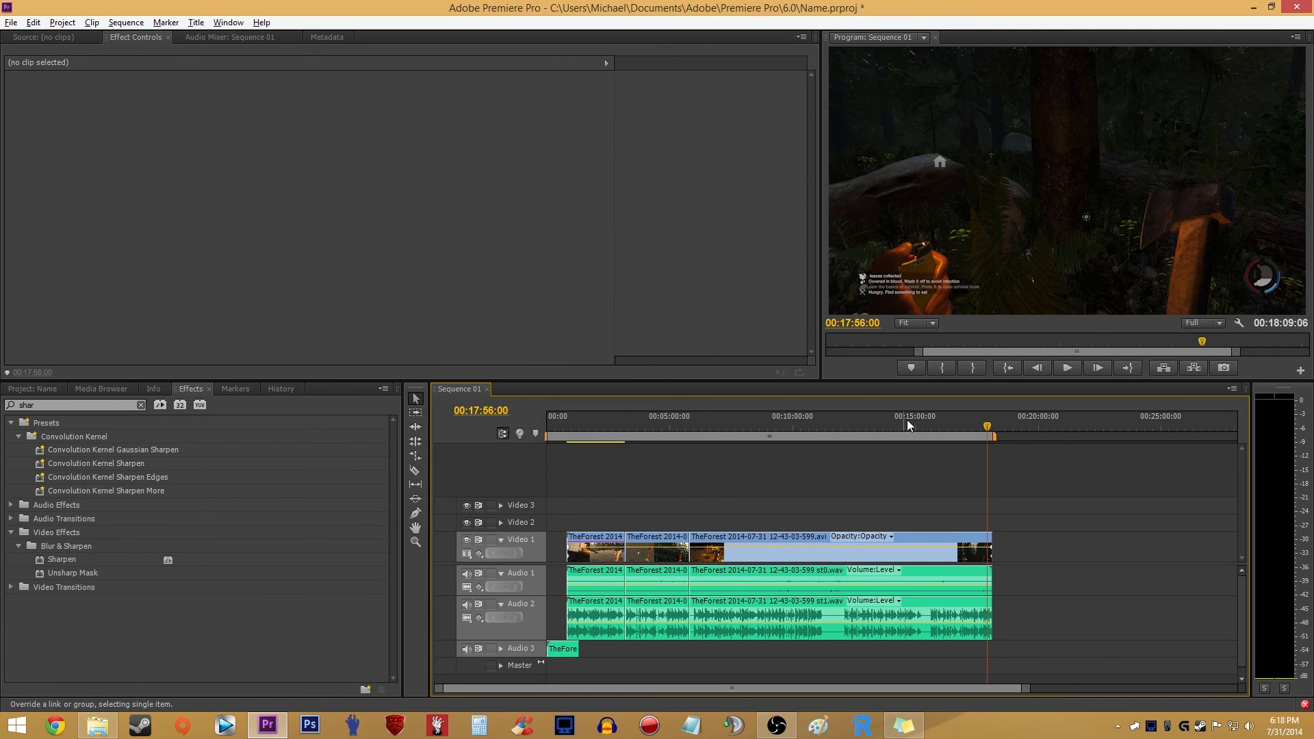
{"action": "key", "text": "alt"}
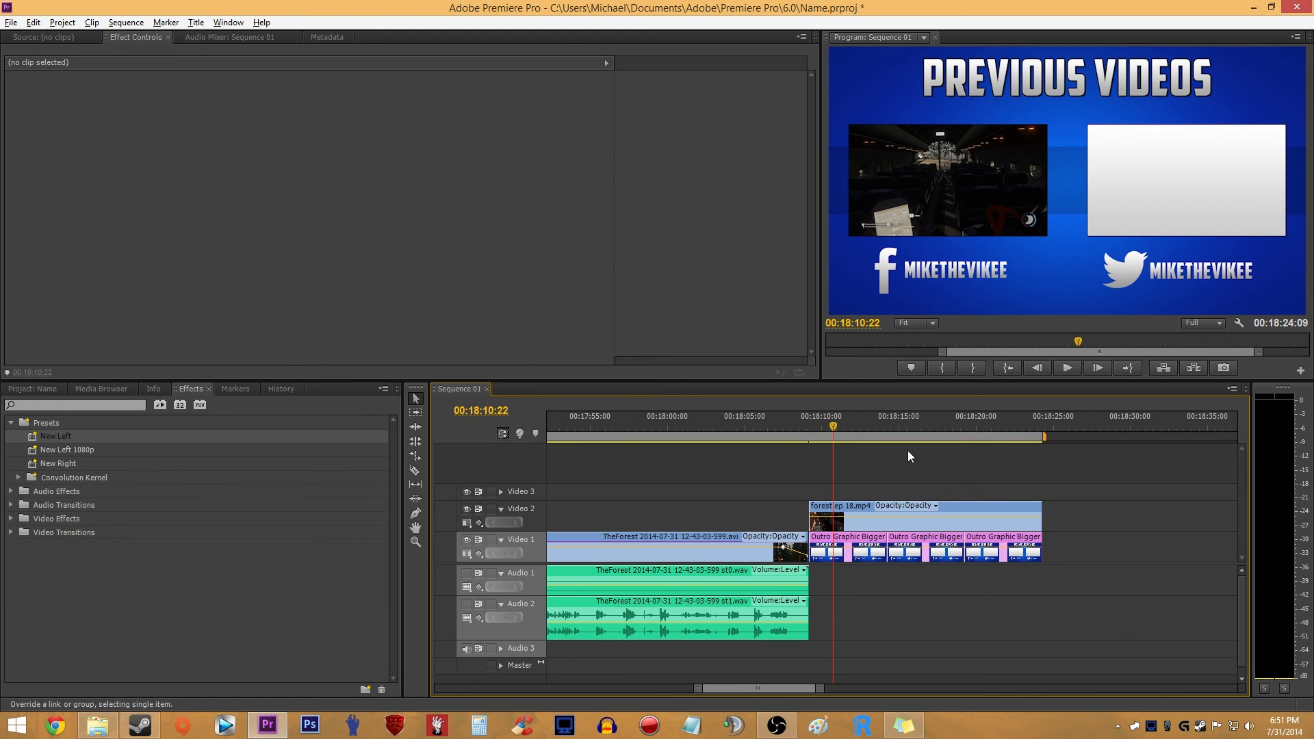
{"action": "key", "text": "minus"}
{"action": "key", "text": "minus"}
{"action": "key", "text": "alt"}
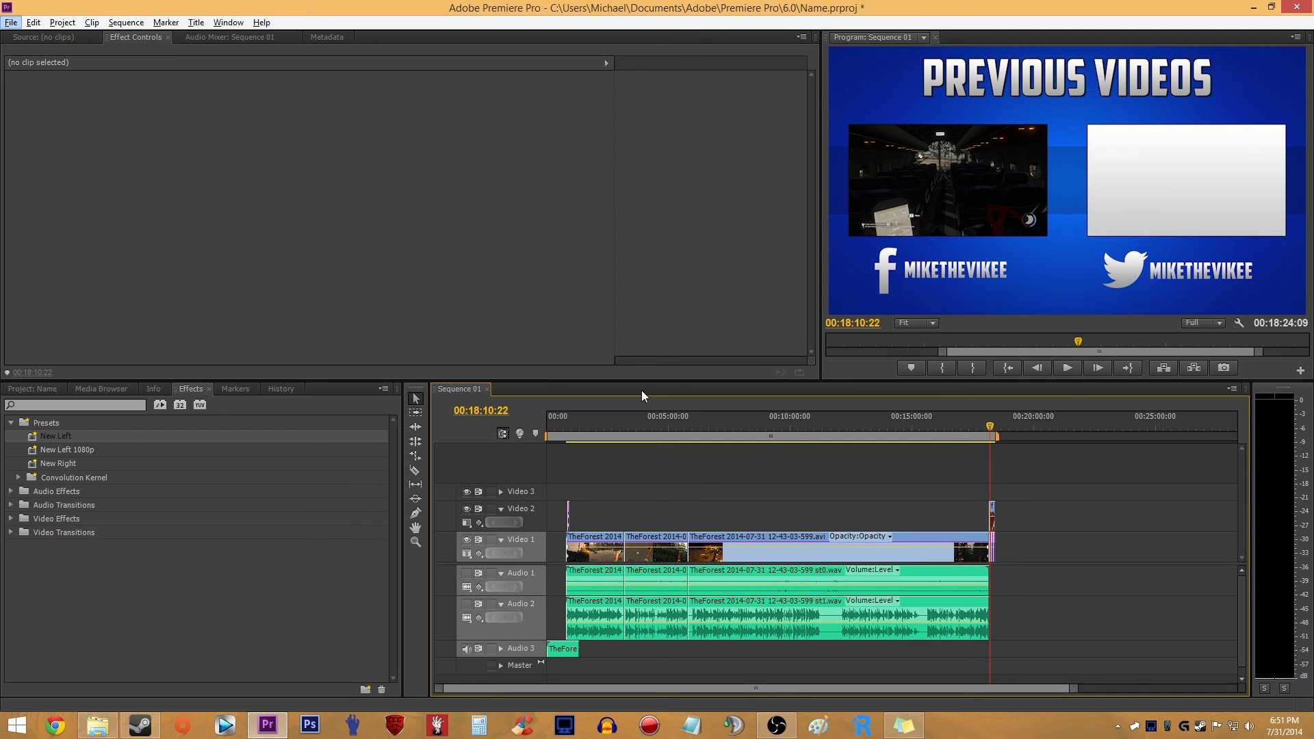
{"action": "scroll", "coordinate": [536, 436], "scroll_direction": "up", "scroll_amount": 1}
{"action": "scroll", "coordinate": [544, 435], "scroll_direction": "down", "scroll_amount": 1}
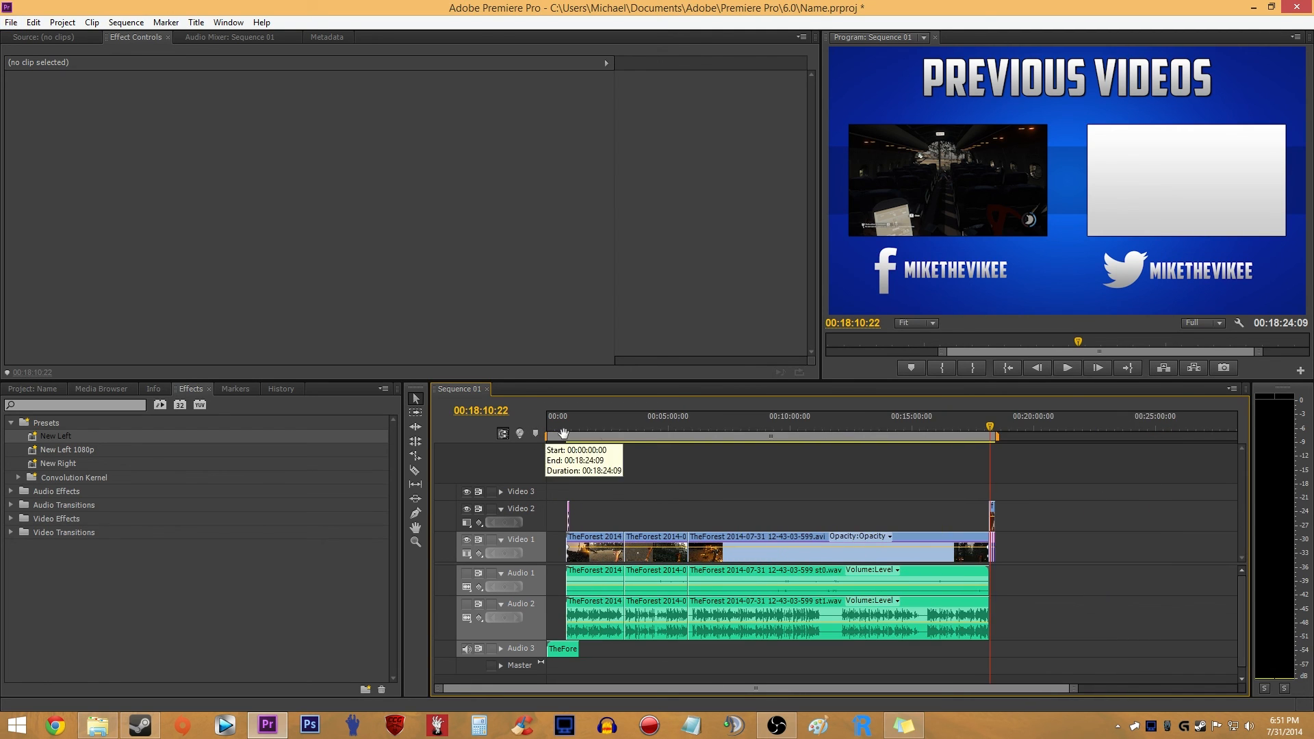
{"action": "key", "text": "Left"}
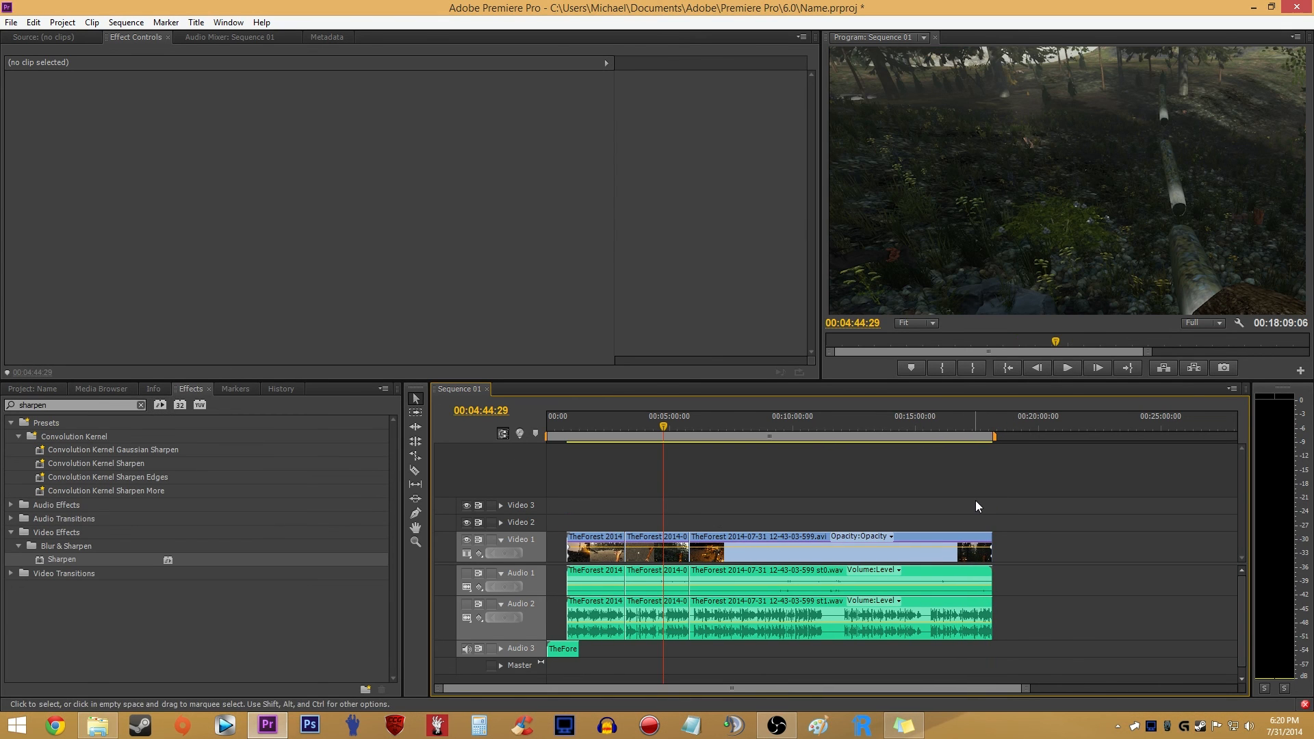
{"action": "key", "text": "alt"}
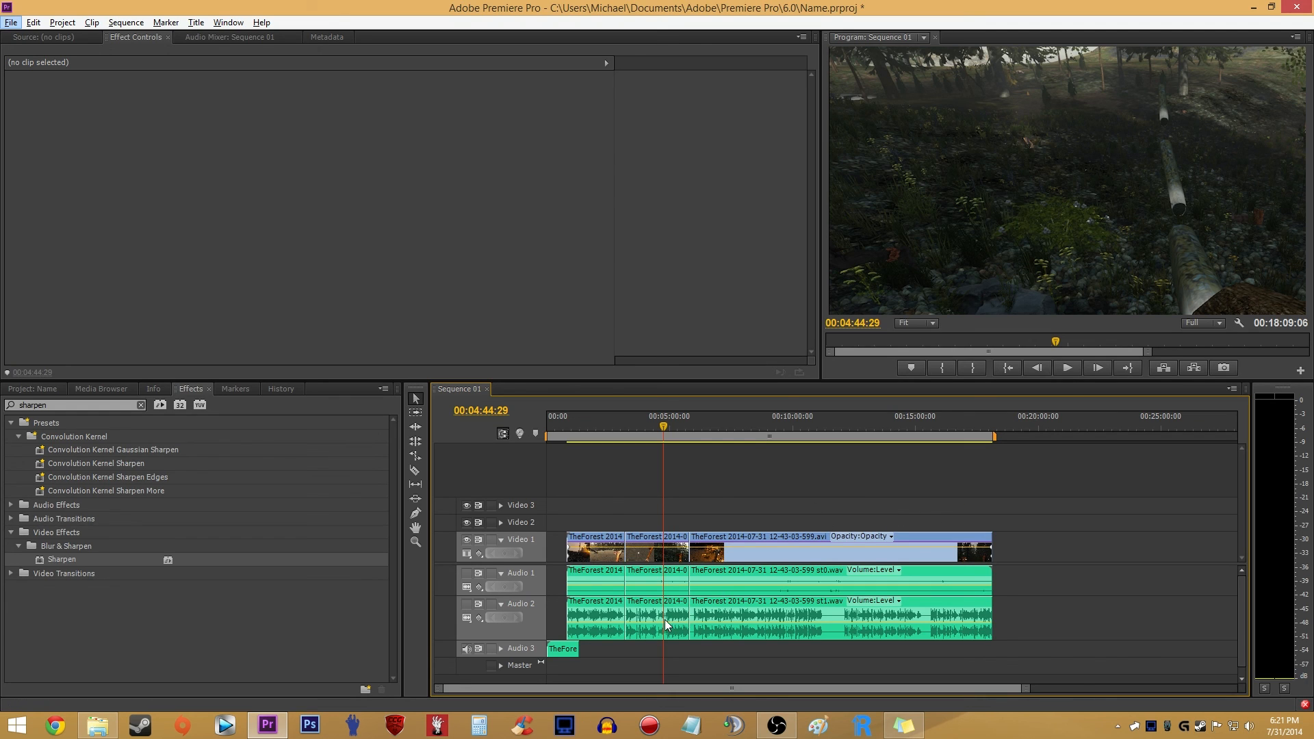
- Select the empty gap before the first gameplay clip on the Video 1 track, and clear the selection
{"action": "right_click", "coordinate": [566, 548]}
{"action": "left_click", "coordinate": [574, 553]}
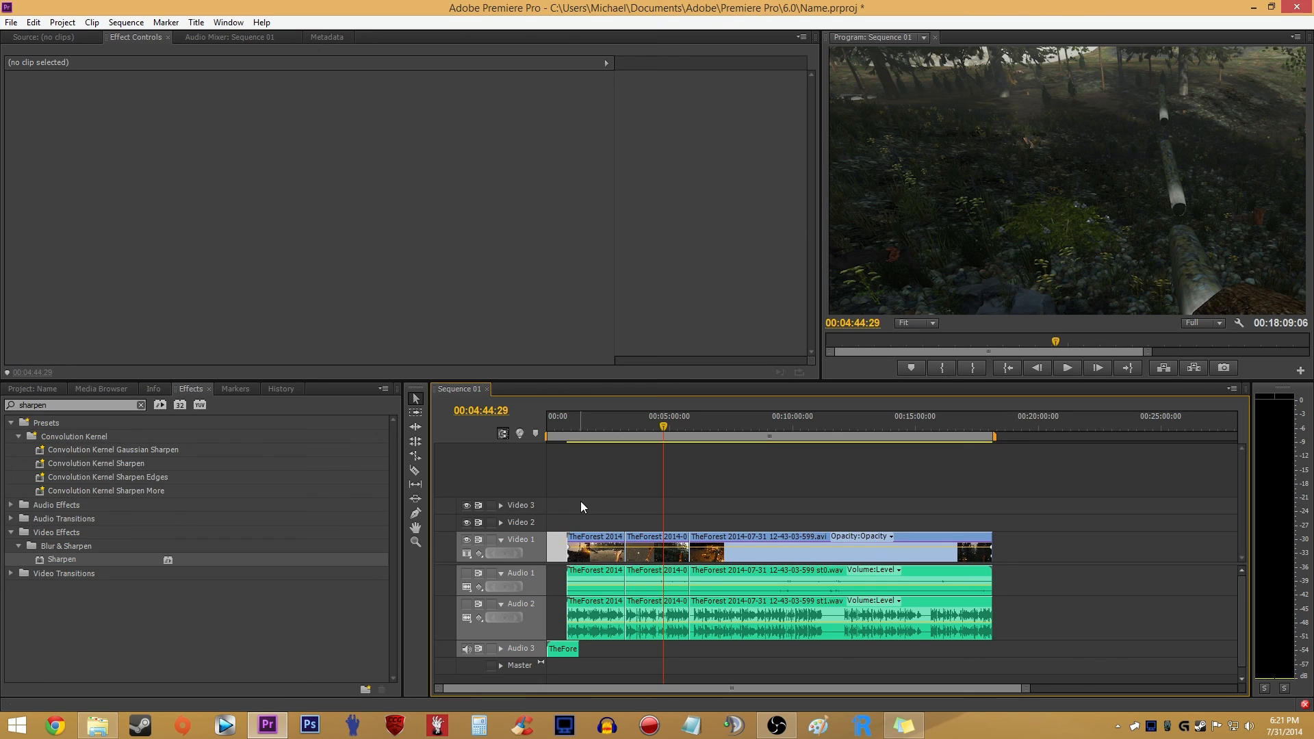
{"action": "left_click_drag", "start_coordinate": [1024, 688], "coordinate": [1228, 688]}
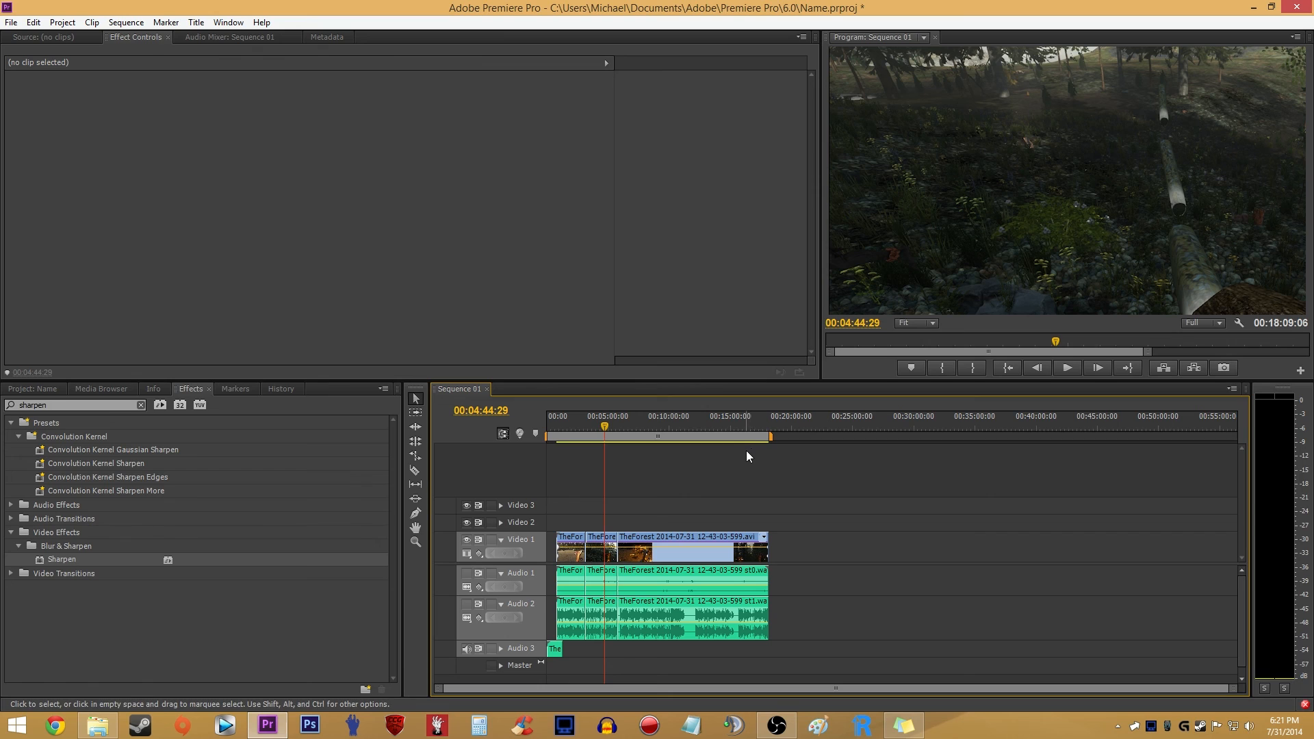
{"action": "scroll", "coordinate": [713, 459], "scroll_direction": "up", "scroll_amount": 1}
{"action": "key", "text": "alt"}
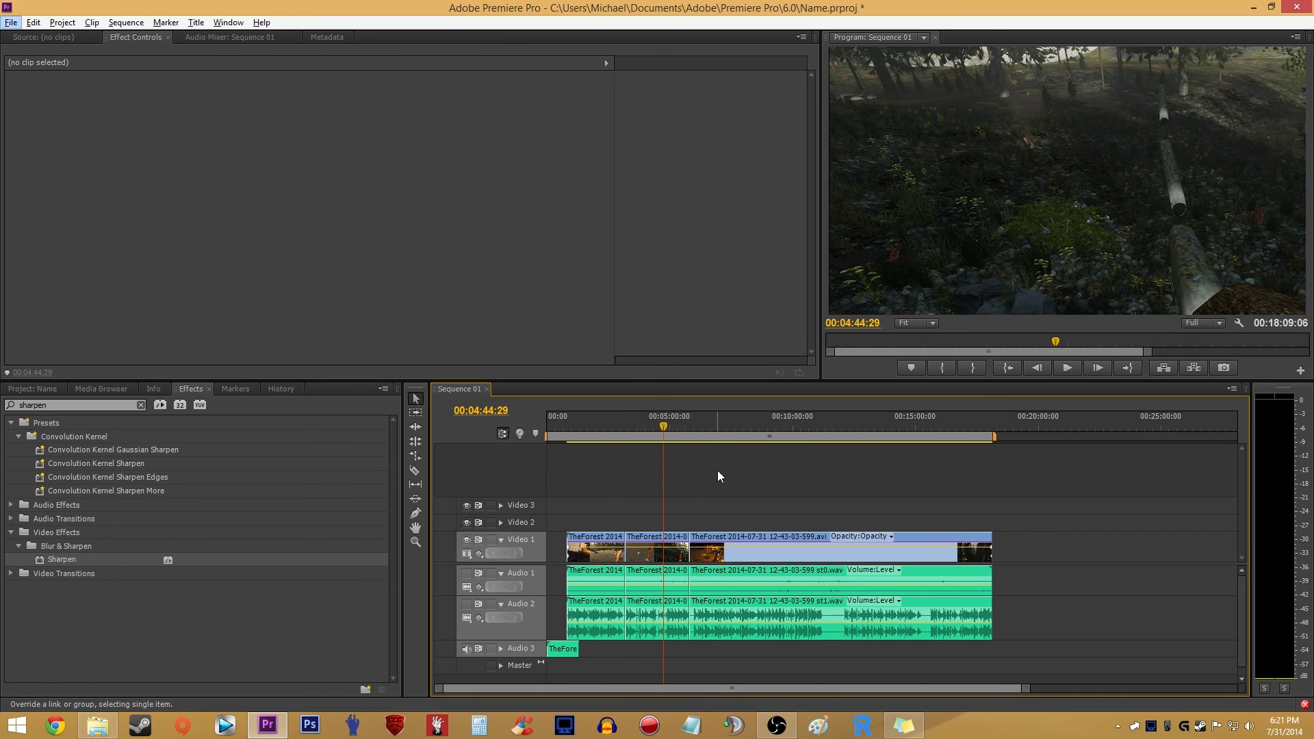